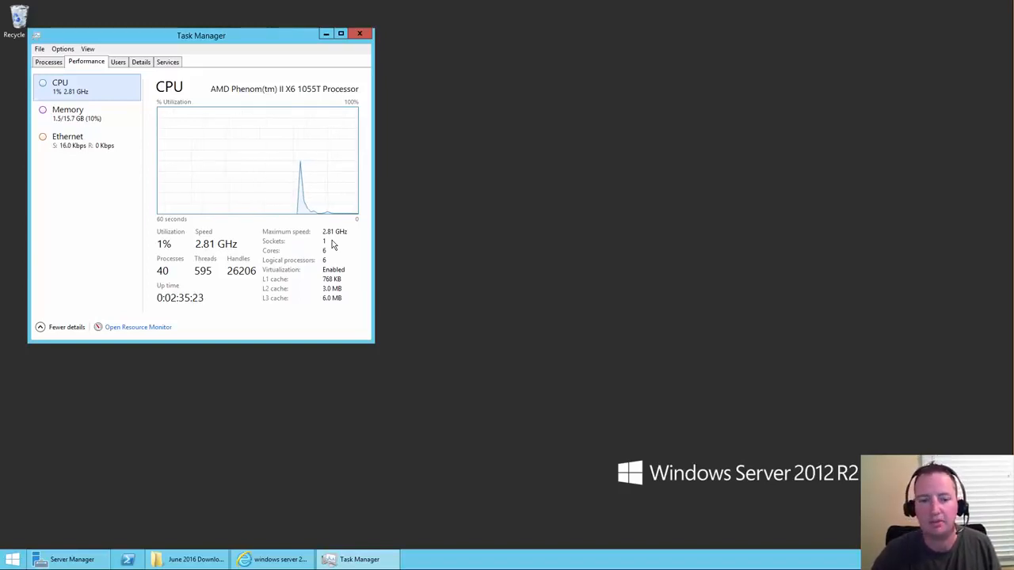
- Close Task Manager and launch Hyper-V Manager from Server Manager's Tools menu
{"action": "left_click", "coordinate": [361, 34]}
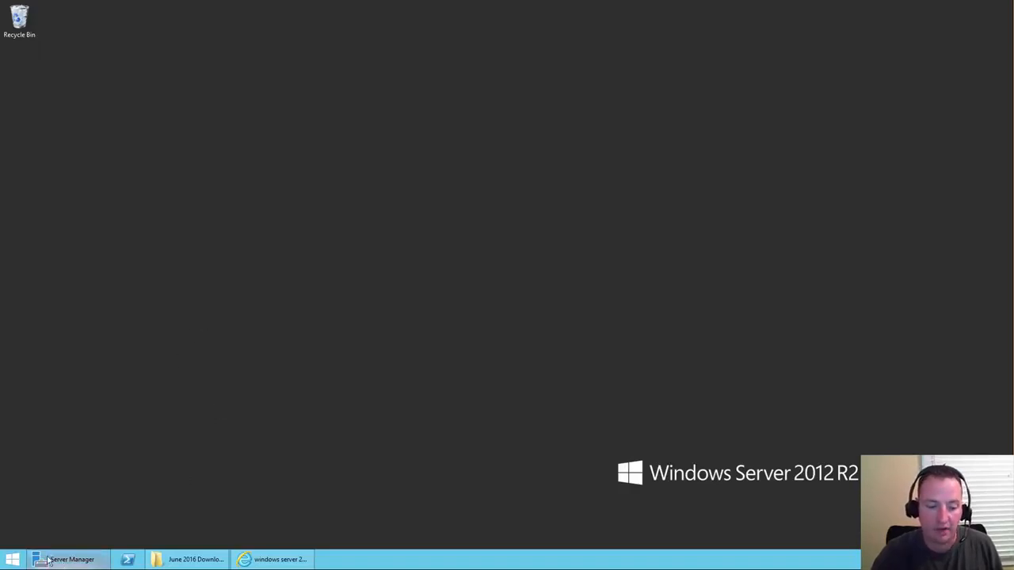
{"action": "left_click", "coordinate": [71, 559]}
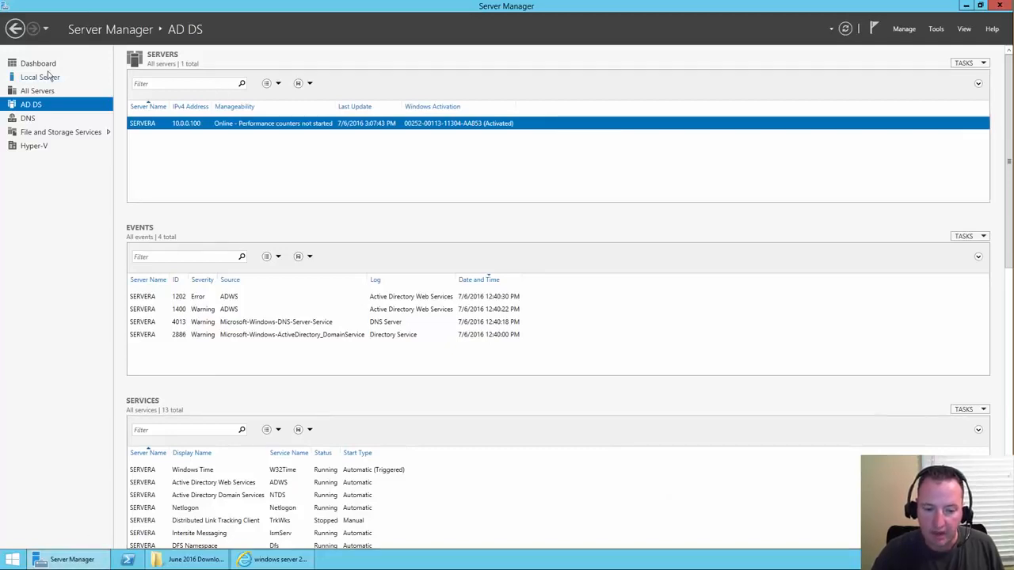
{"action": "left_click", "coordinate": [937, 29]}
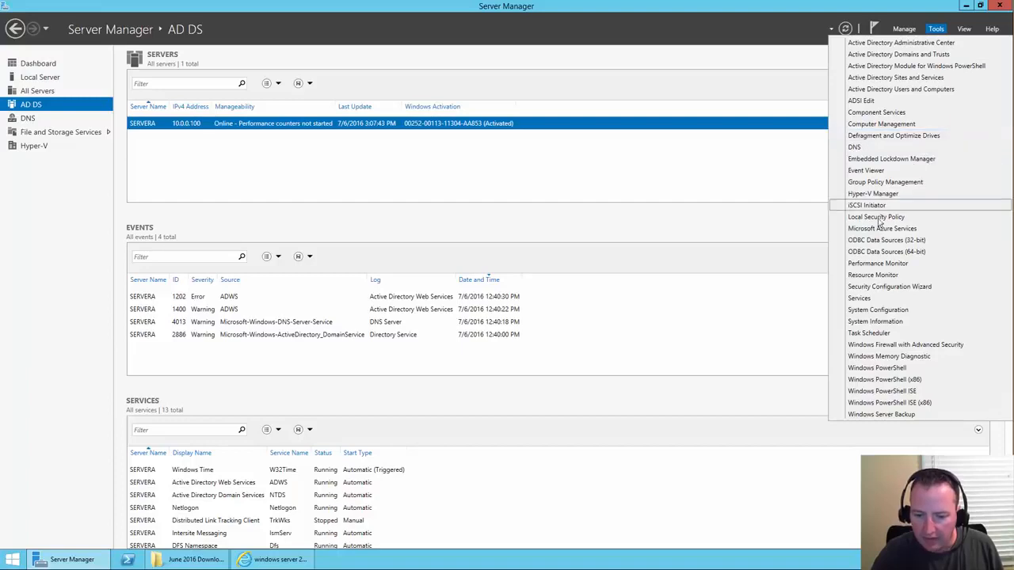
{"action": "left_click", "coordinate": [872, 193]}
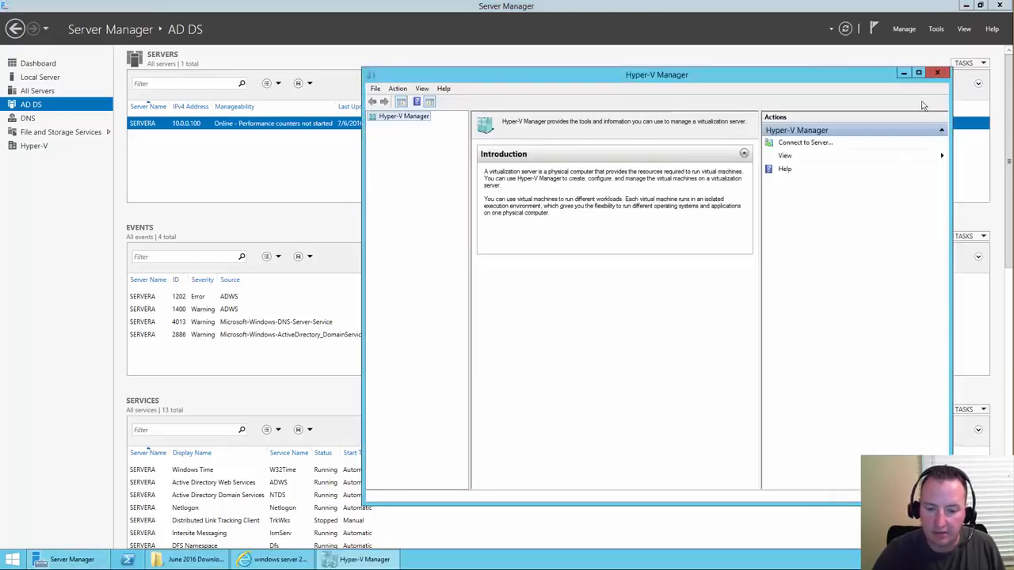
- Close Server Manager, reposition Hyper-V Manager, and start the New > Virtual Machine wizard
{"action": "left_click", "coordinate": [1004, 7]}
{"action": "left_click", "coordinate": [1002, 6]}
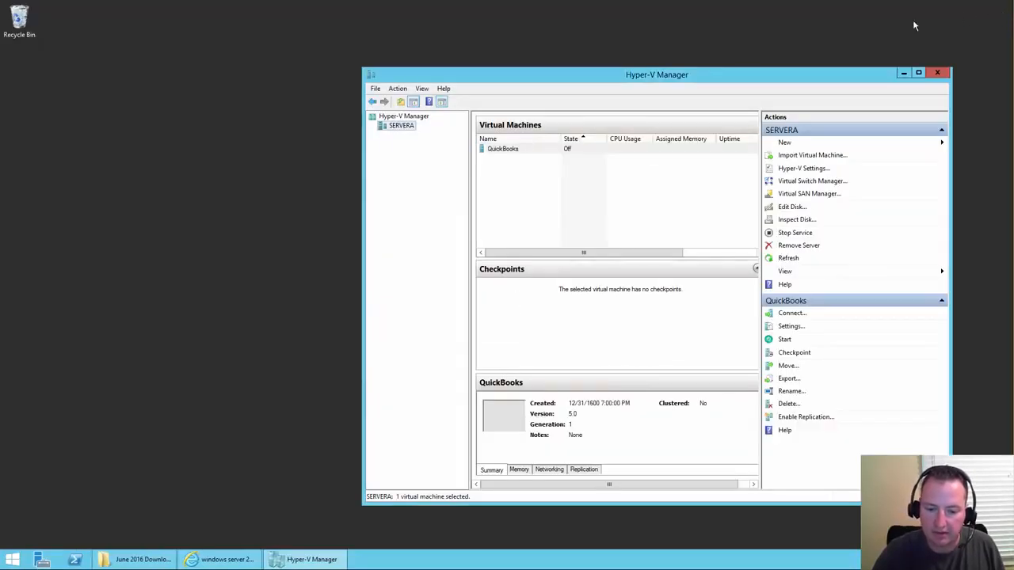
{"action": "left_click_drag", "start_coordinate": [586, 81], "coordinate": [467, 54]}
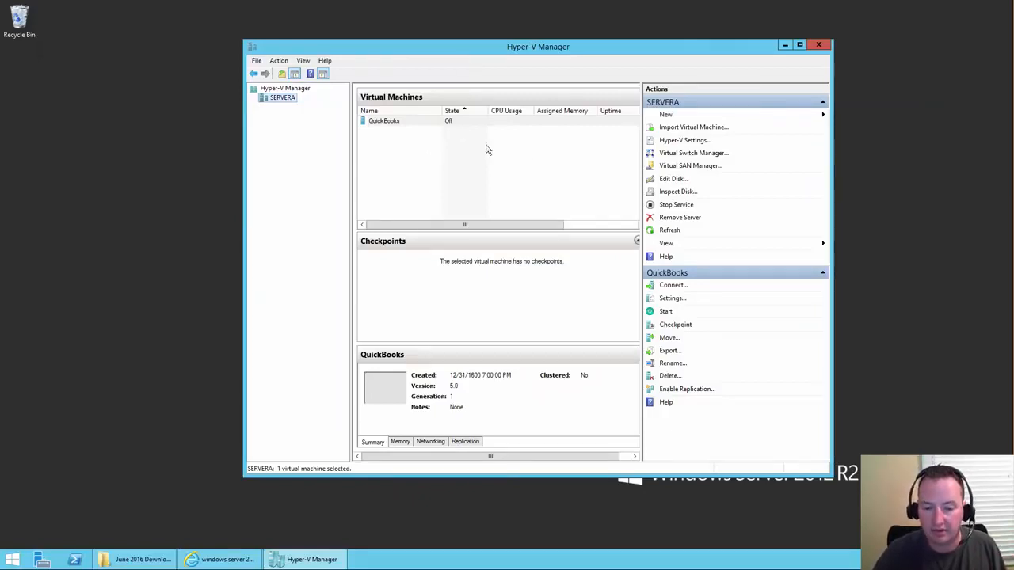
{"action": "left_click", "coordinate": [665, 117]}
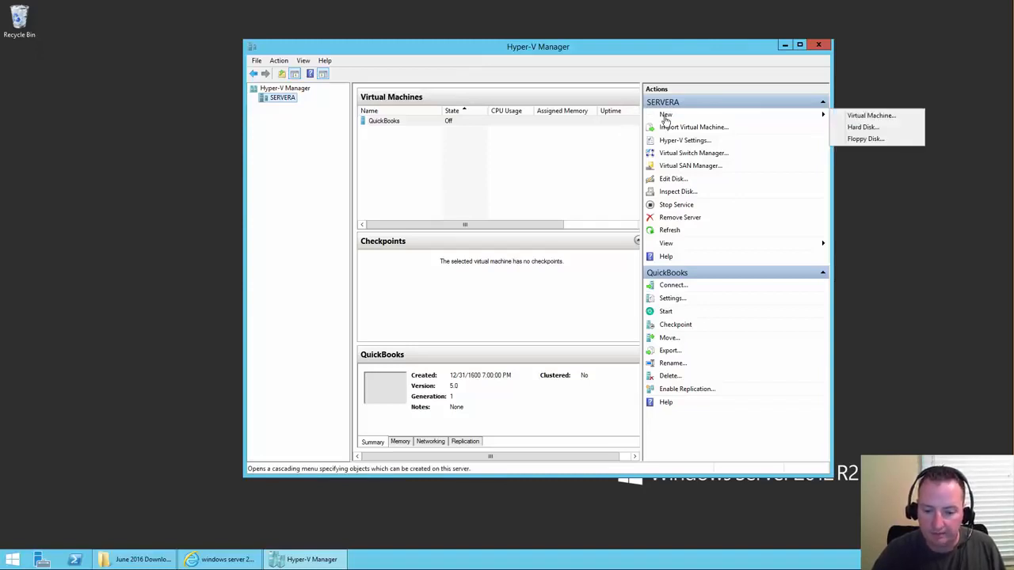
{"action": "left_click", "coordinate": [873, 117]}
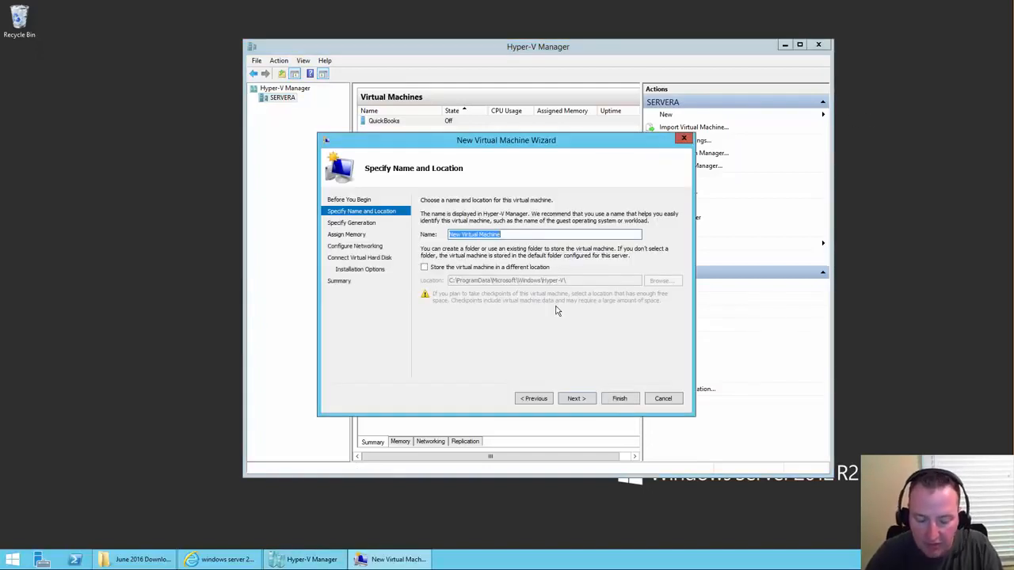
- Name the VM 'Domain Controller' and store it in a new D:\Domain Controller folder on Fast1
{"action": "type", "text": "Domai"}
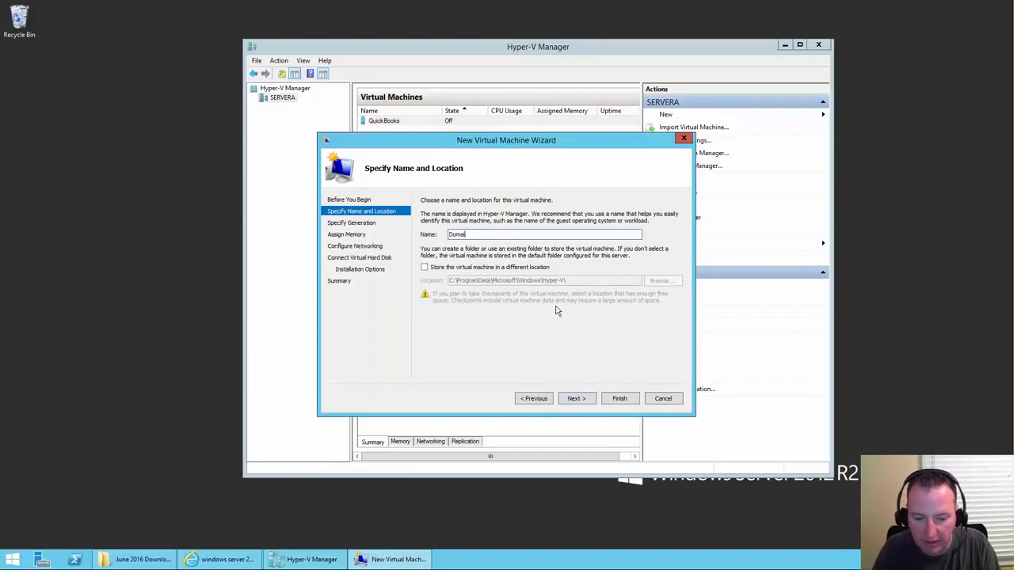
{"action": "type", "text": "n Controller"}
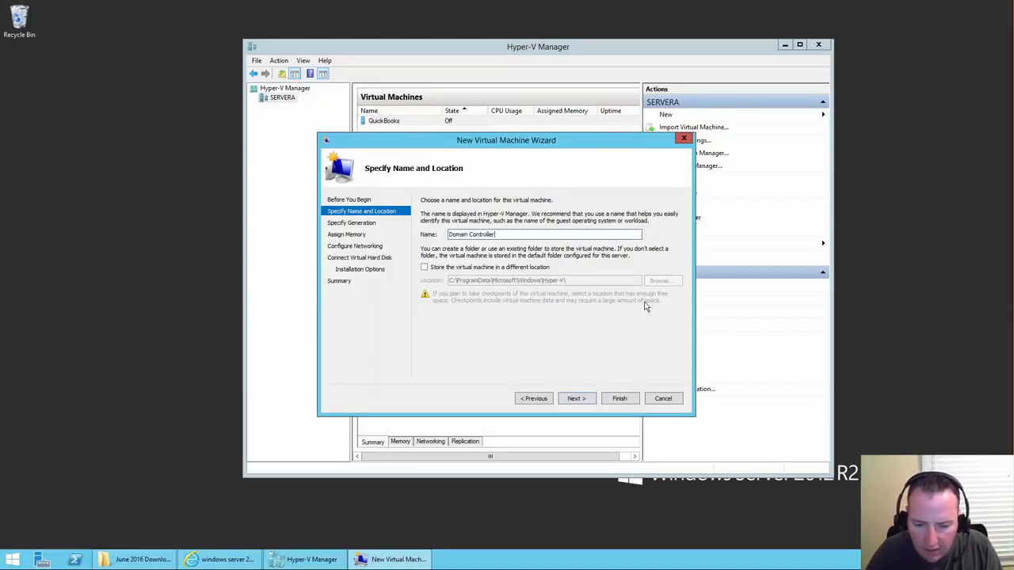
{"action": "left_click", "coordinate": [481, 270]}
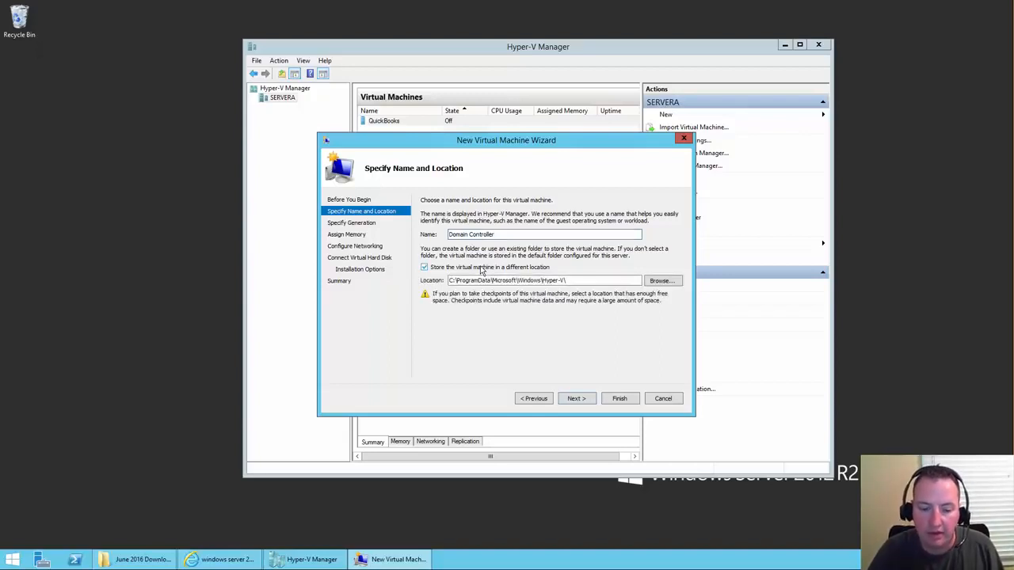
{"action": "left_click", "coordinate": [666, 282]}
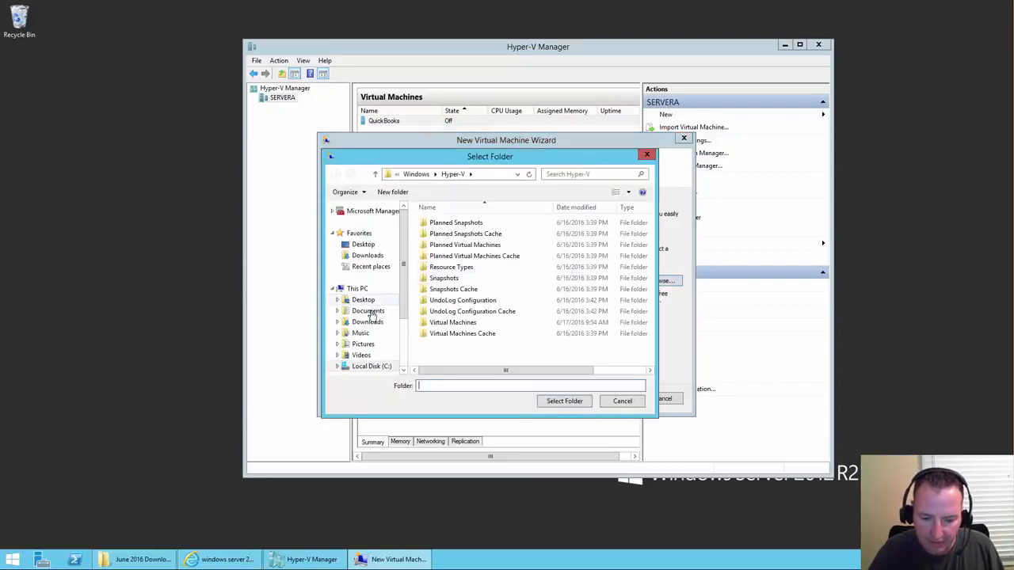
{"action": "left_click", "coordinate": [365, 290]}
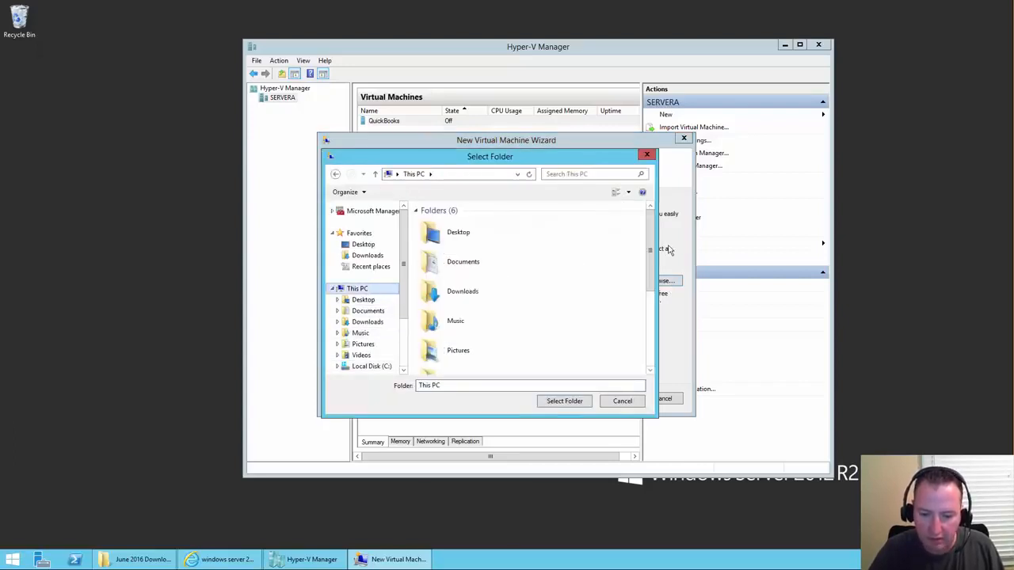
{"action": "scroll", "coordinate": [555, 246], "scroll_direction": "down", "scroll_amount": 5}
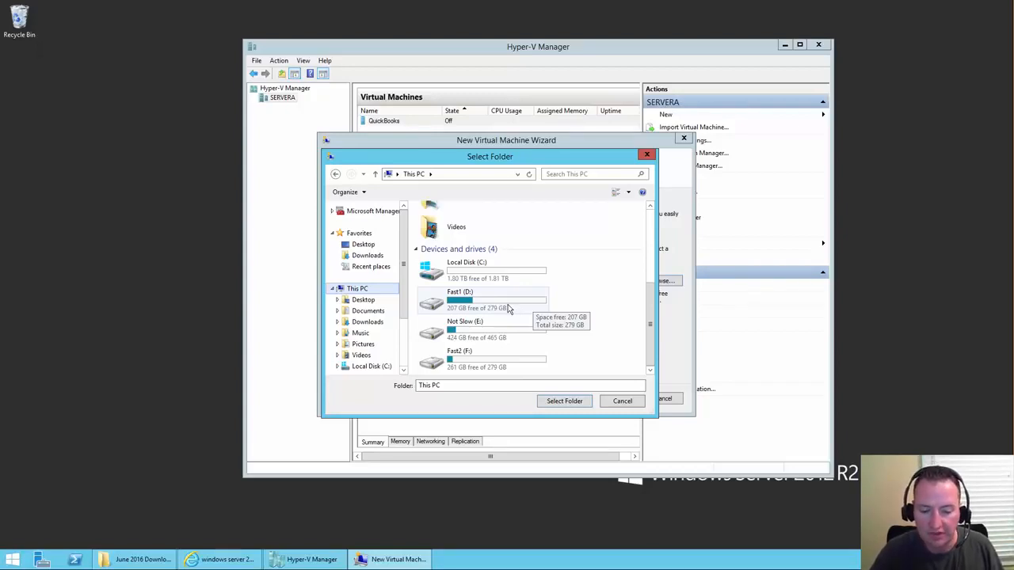
{"action": "double_click", "coordinate": [507, 306]}
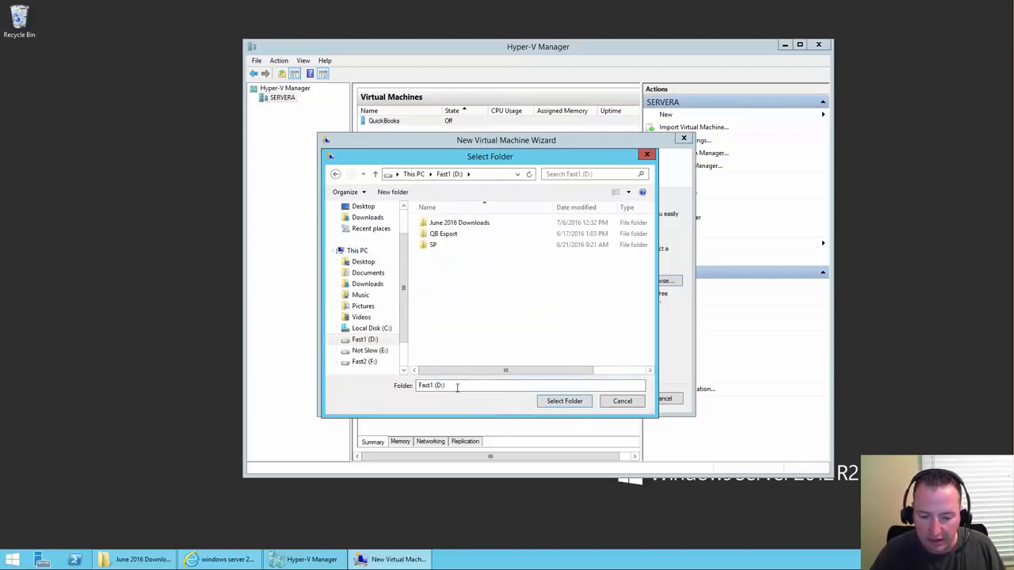
{"action": "left_click", "coordinate": [393, 193]}
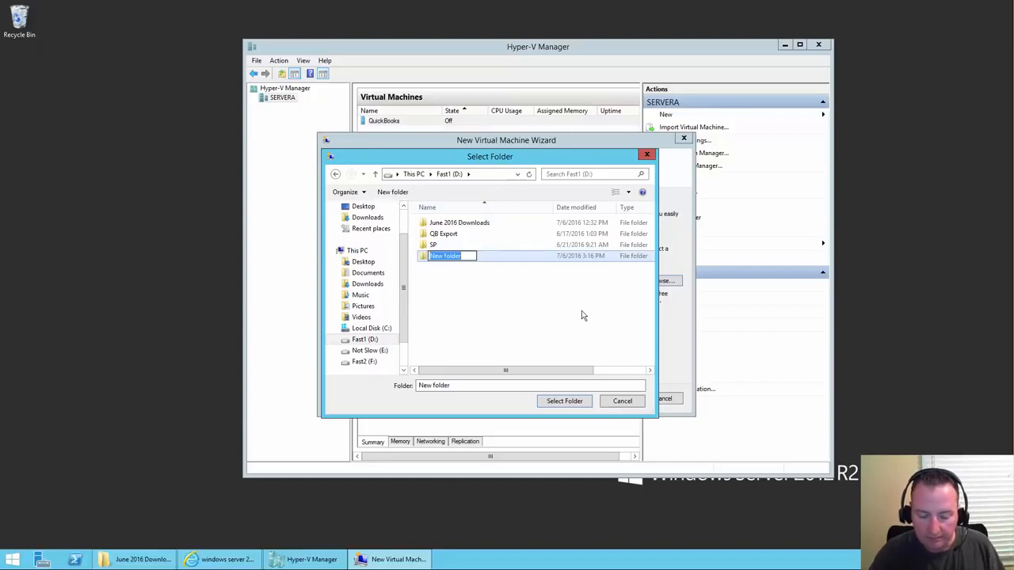
{"action": "type", "text": "Domain "}
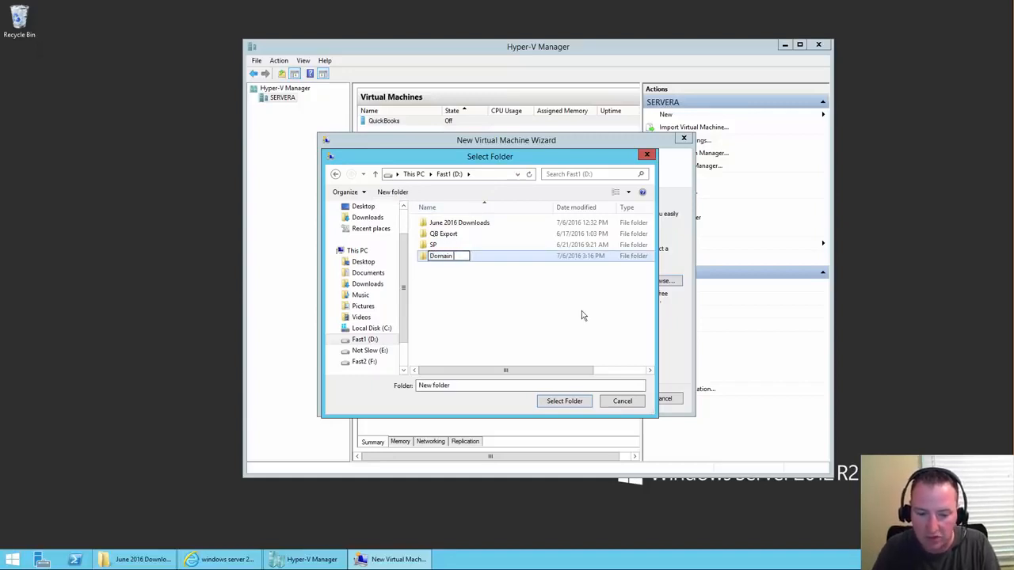
{"action": "type", "text": "Controller"}
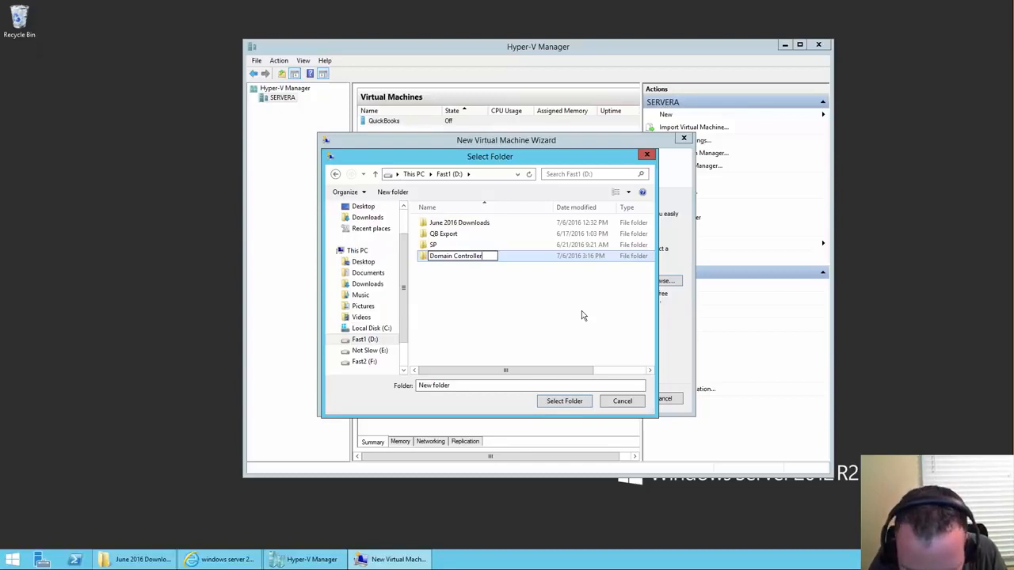
{"action": "key", "text": "Return"}
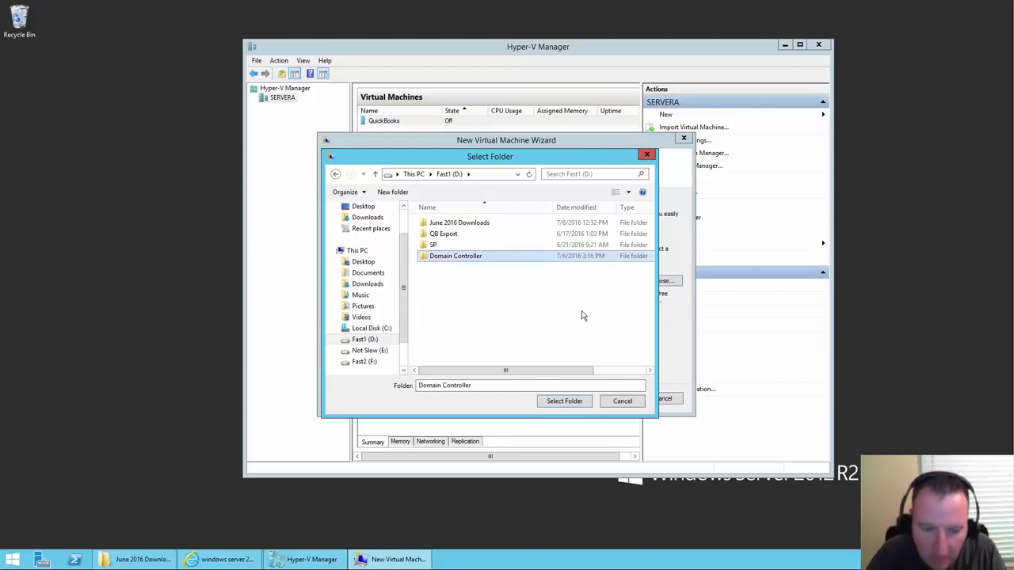
{"action": "left_click", "coordinate": [565, 402]}
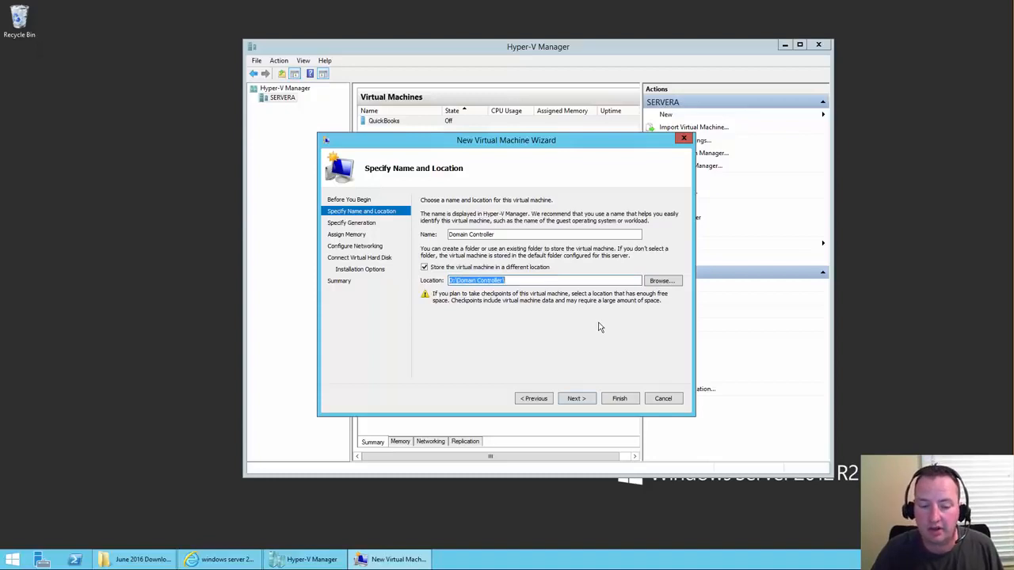
- Keep Generation 1, set 1024 MB startup memory, and connect to the Realtek virtual switch
{"action": "left_click", "coordinate": [576, 399]}
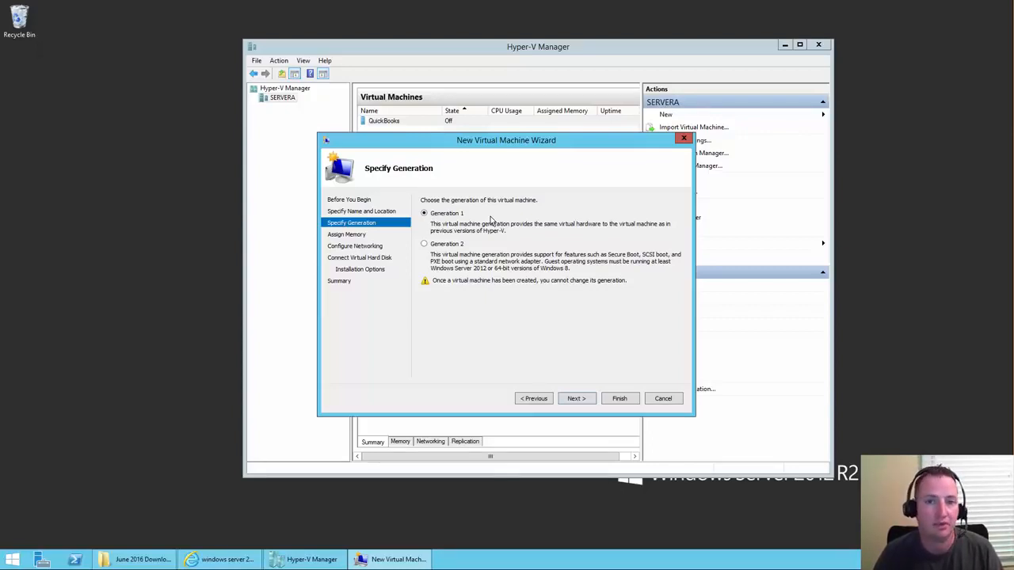
{"action": "left_click", "coordinate": [585, 407]}
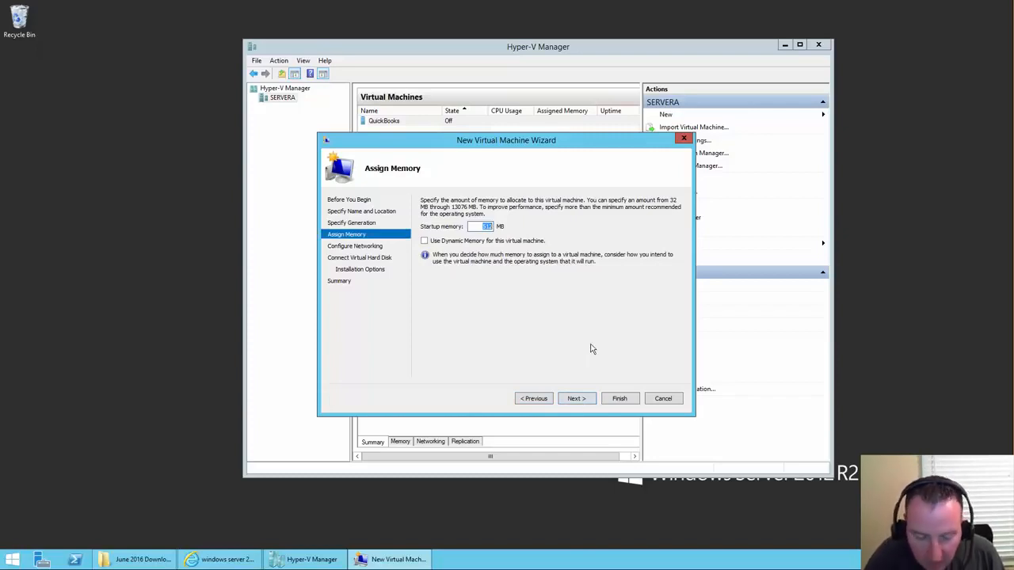
{"action": "type", "text": "1024"}
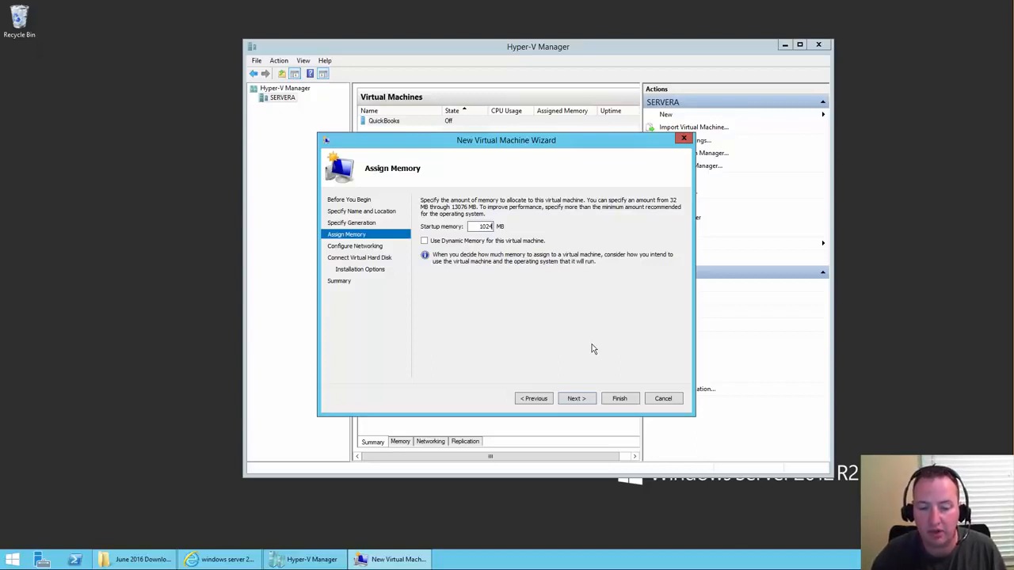
{"action": "left_click", "coordinate": [577, 400]}
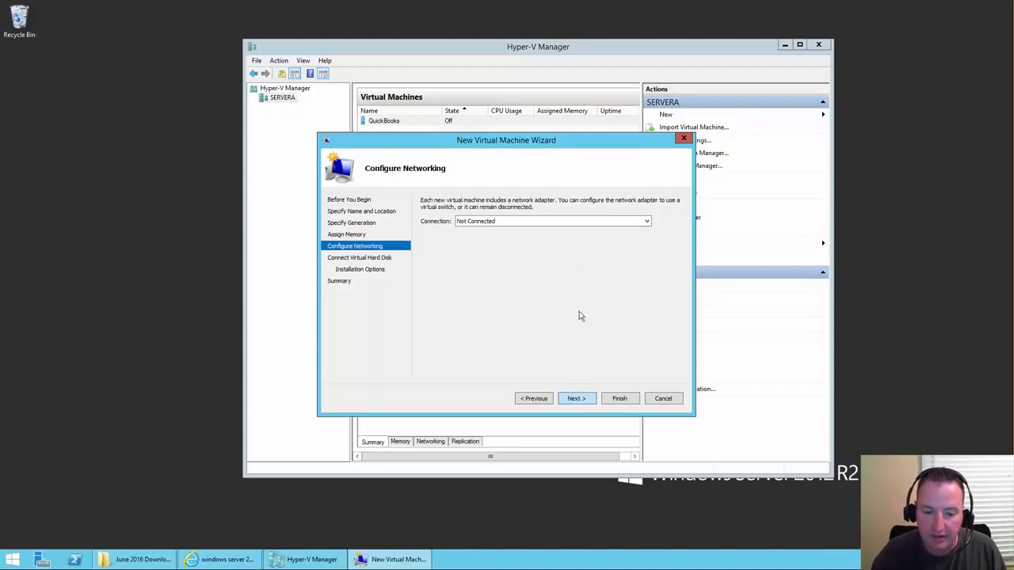
{"action": "left_click", "coordinate": [565, 223]}
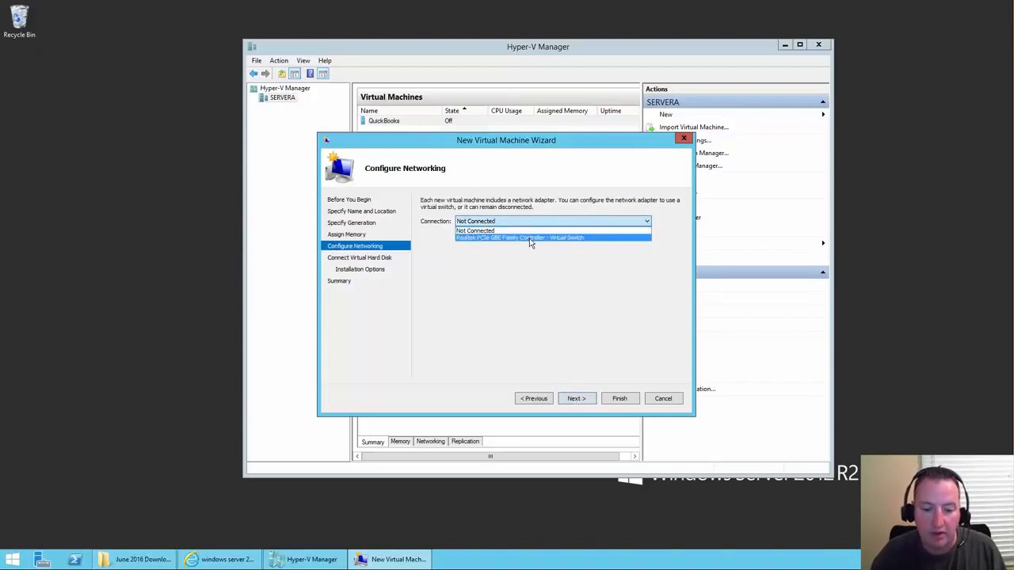
{"action": "left_click", "coordinate": [530, 238]}
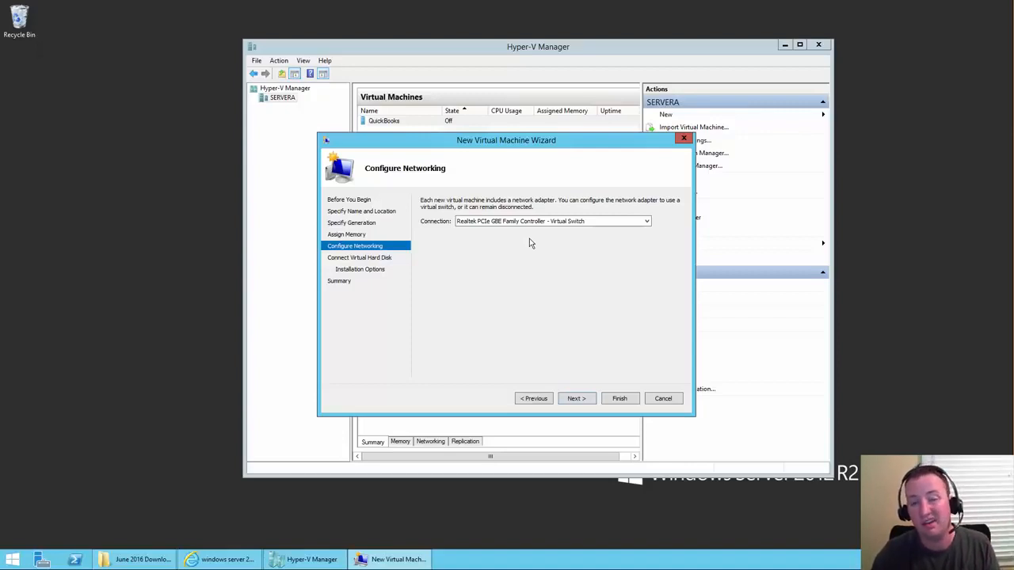
{"action": "left_click", "coordinate": [590, 401]}
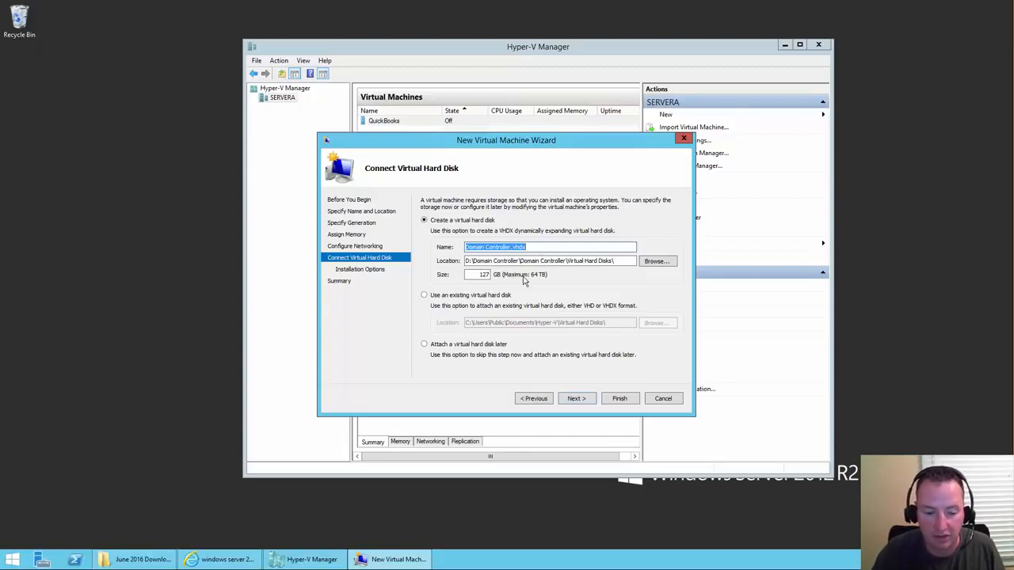
- Keep the default virtual disk, pick the Windows Server evaluation ISO, and view the Bing results
{"action": "left_click", "coordinate": [577, 399]}
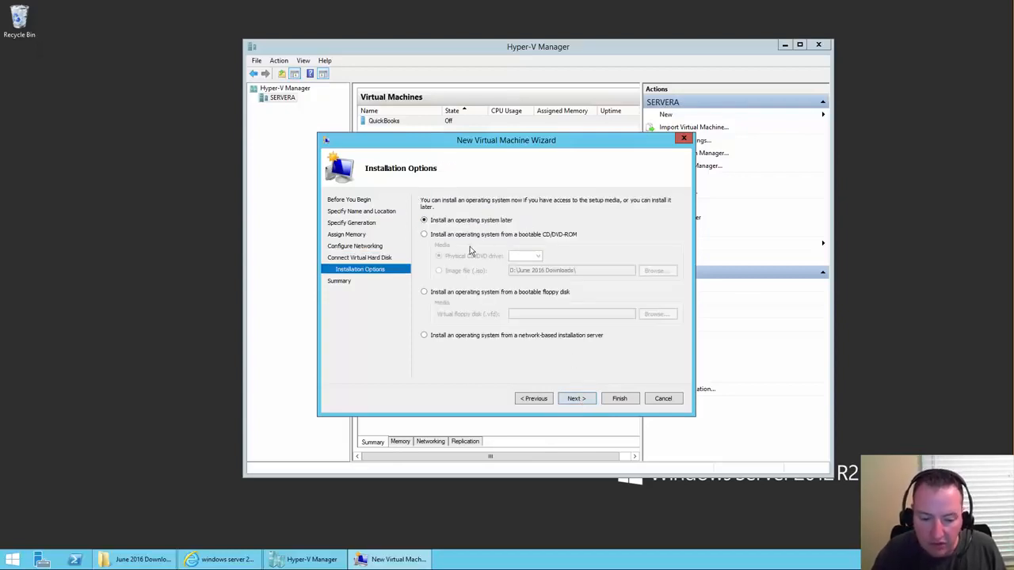
{"action": "left_click", "coordinate": [524, 235]}
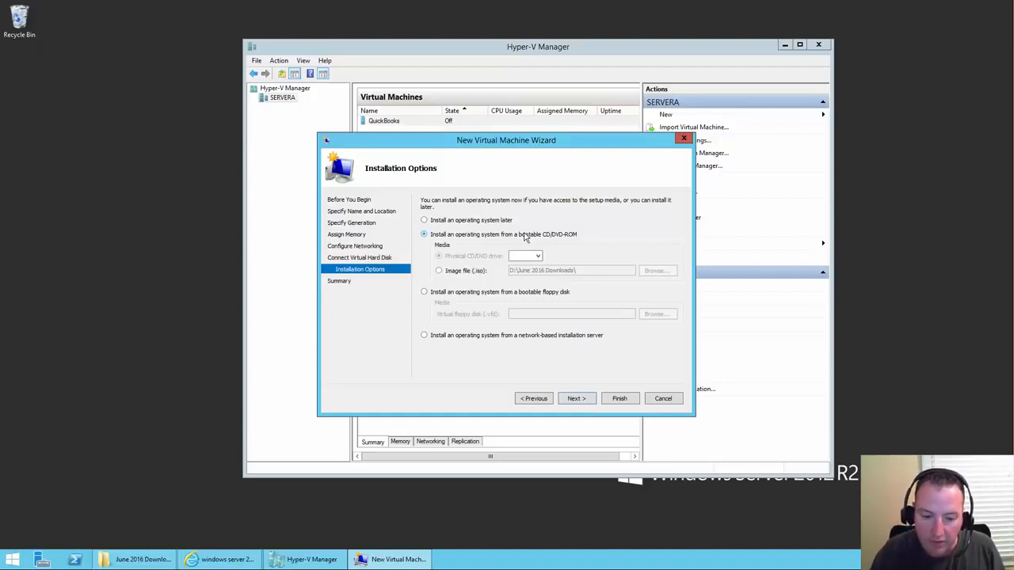
{"action": "left_click", "coordinate": [460, 274]}
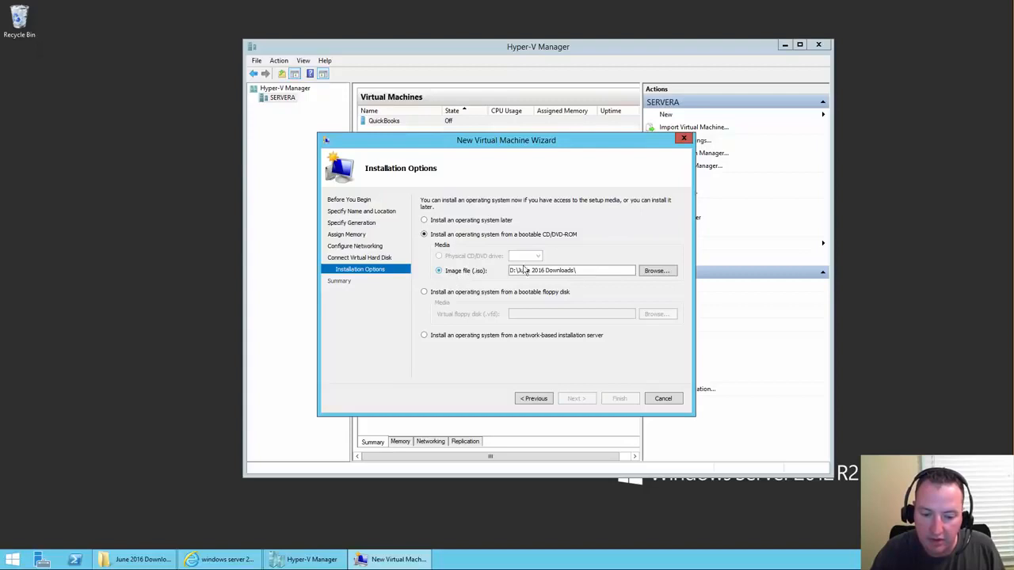
{"action": "left_click", "coordinate": [669, 274]}
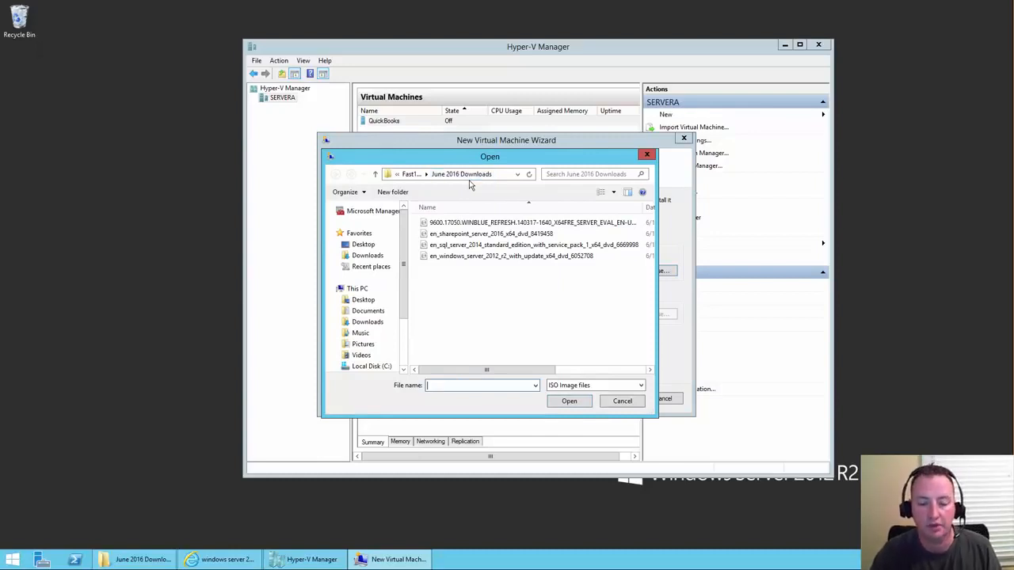
{"action": "left_click", "coordinate": [470, 225]}
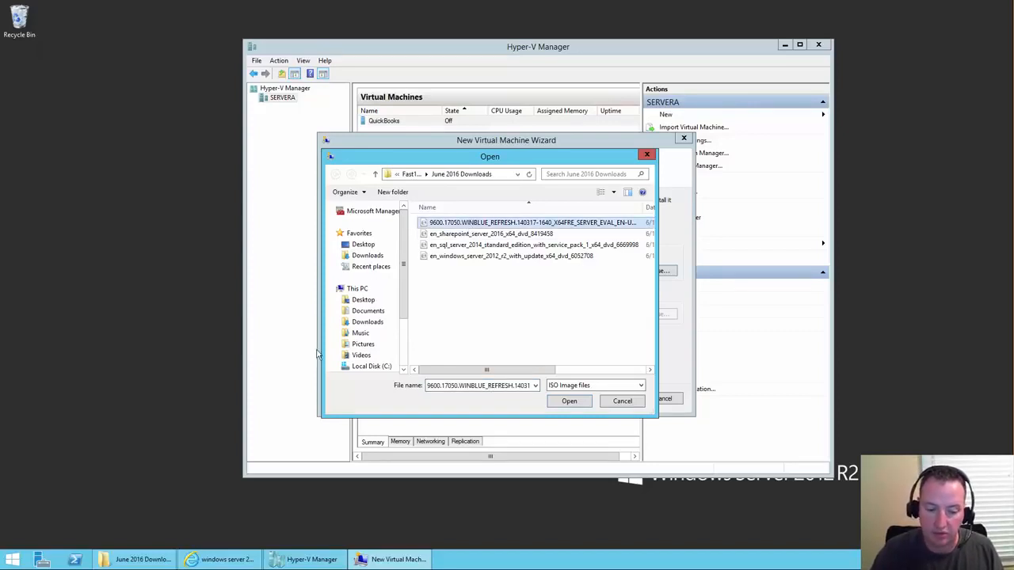
{"action": "left_click", "coordinate": [223, 562]}
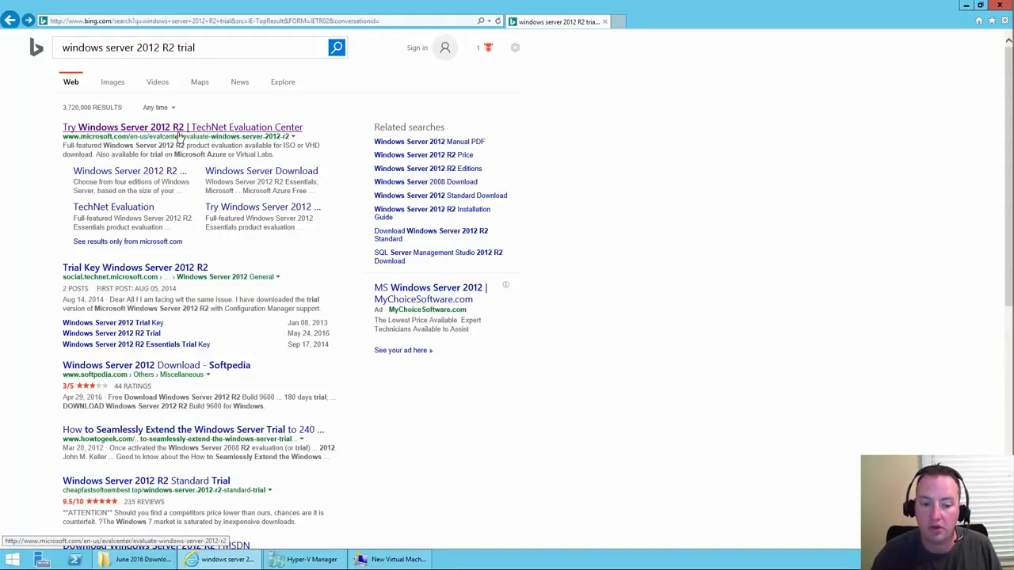
- Open the 'Try Windows Server 2012 R2' result and scroll to its 180-day evaluation download
{"action": "left_click", "coordinate": [187, 130]}
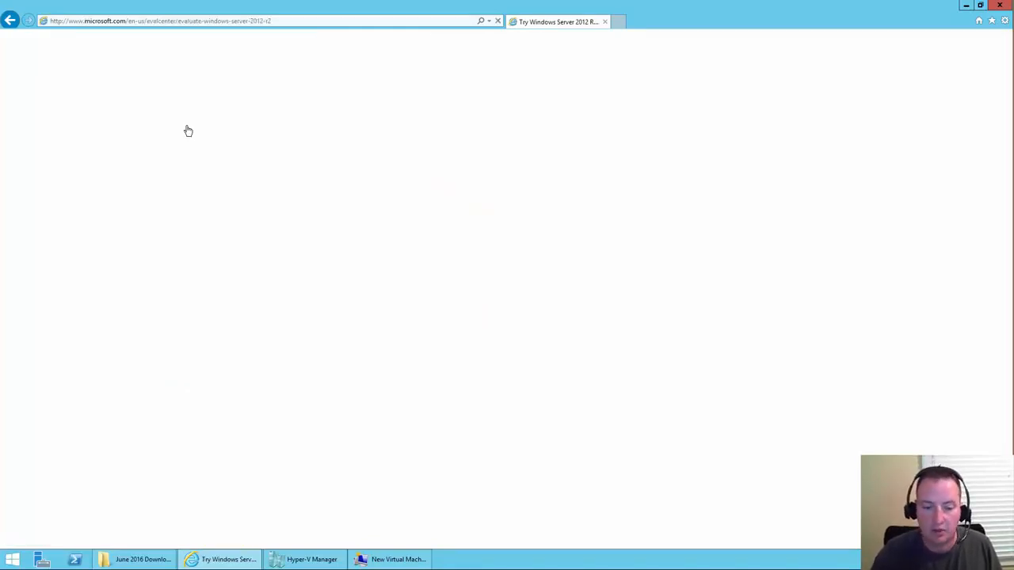
{"action": "scroll", "coordinate": [219, 206], "scroll_direction": "down", "scroll_amount": 4}
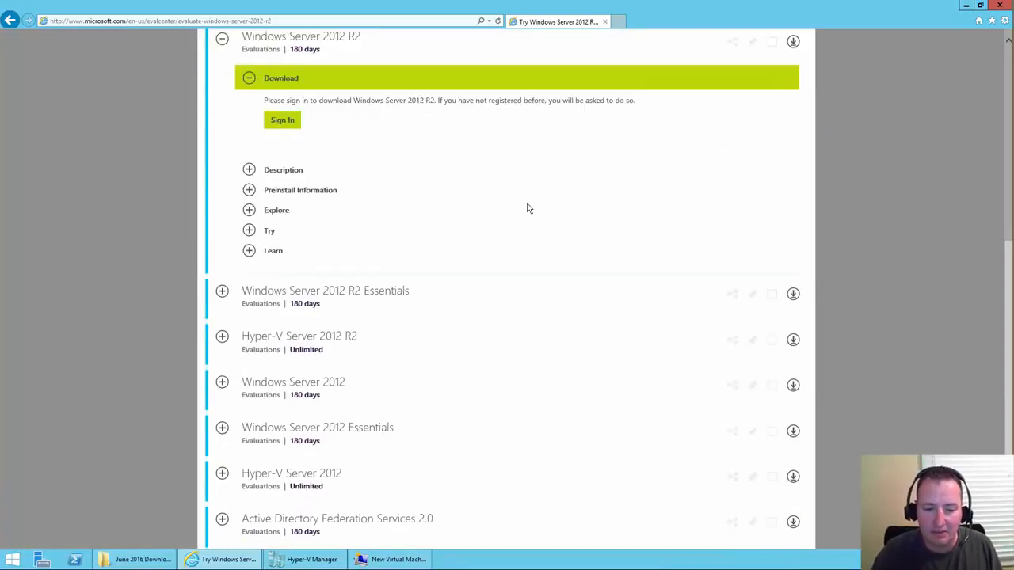
{"action": "scroll", "coordinate": [361, 177], "scroll_direction": "up", "scroll_amount": 5}
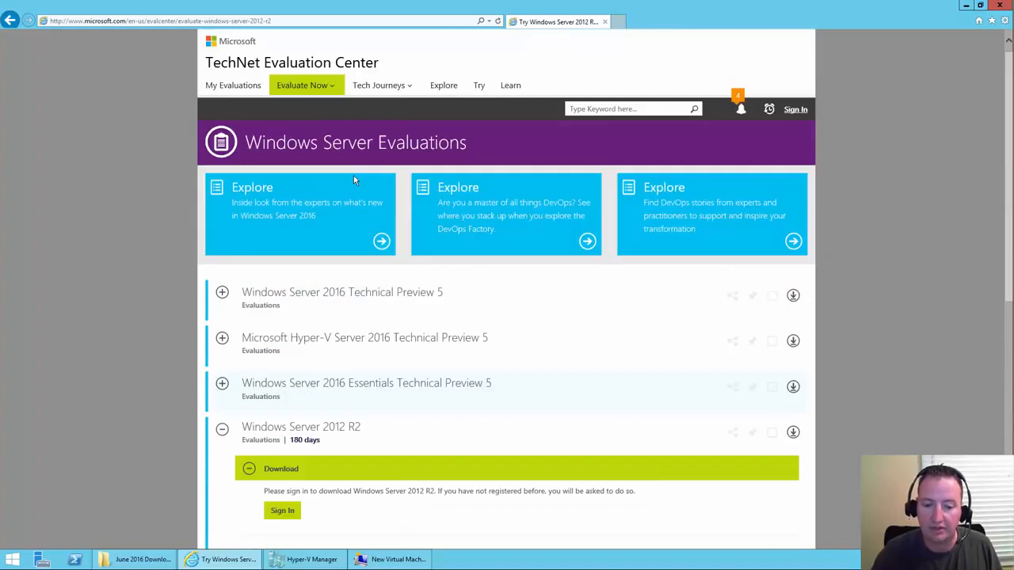
{"action": "scroll", "coordinate": [353, 175], "scroll_direction": "down", "scroll_amount": 2}
{"action": "scroll", "coordinate": [351, 181], "scroll_direction": "down", "scroll_amount": 1}
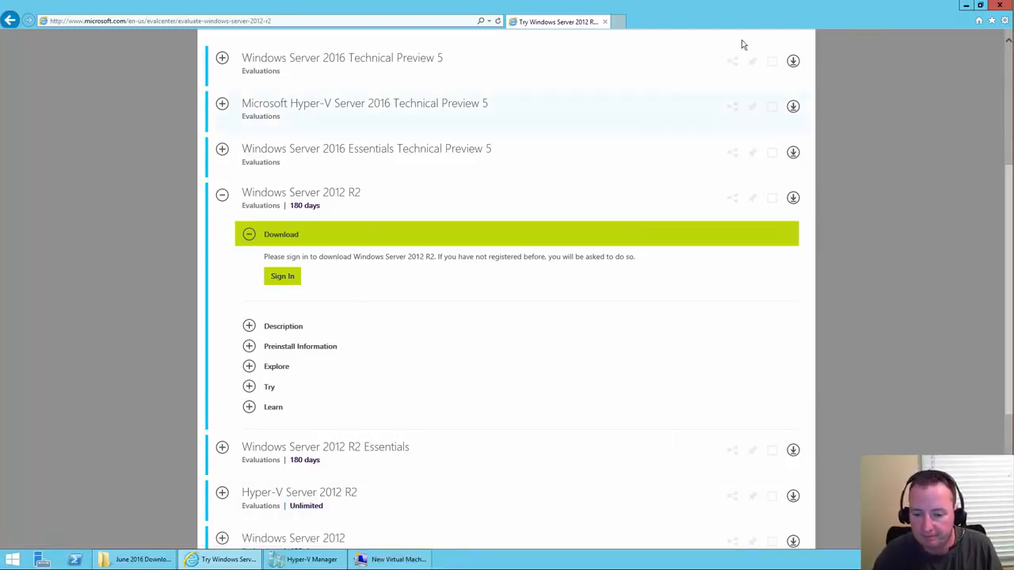
- Confirm the evaluation ISO, finish the wizard, and open a console for the Domain Controller VM
{"action": "left_click", "coordinate": [966, 6]}
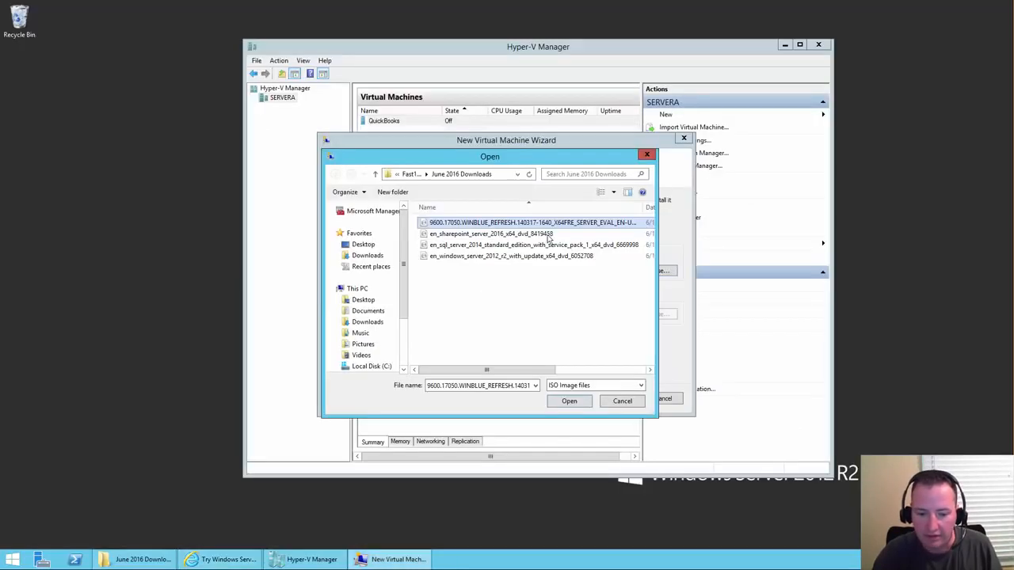
{"action": "left_click", "coordinate": [472, 225]}
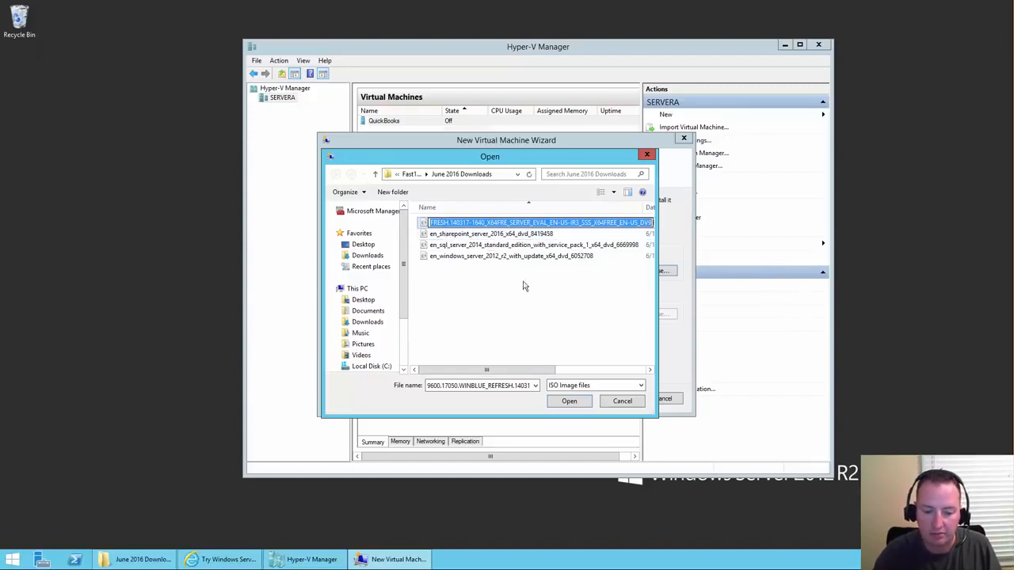
{"action": "left_click", "coordinate": [569, 402]}
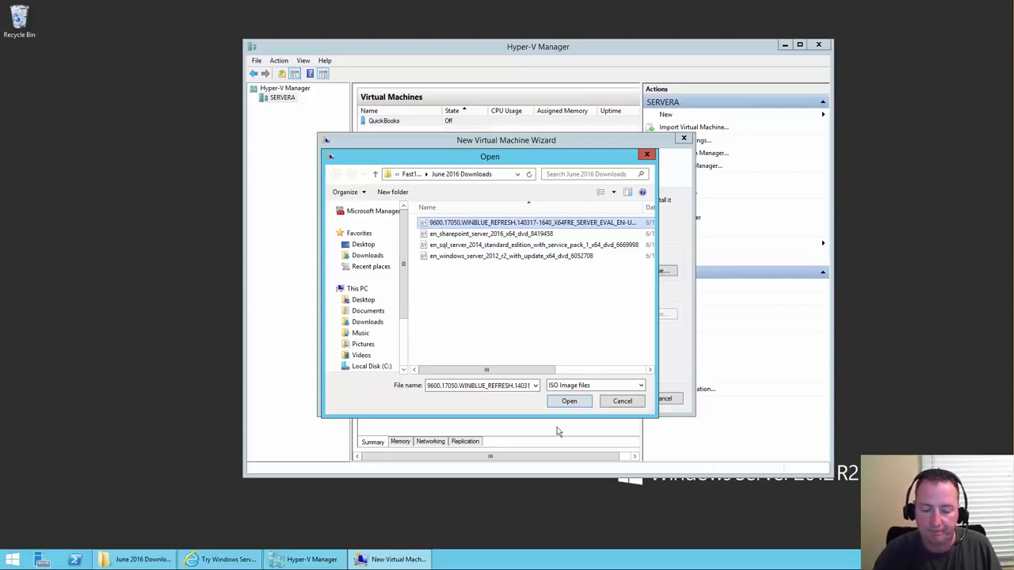
{"action": "left_click", "coordinate": [568, 401]}
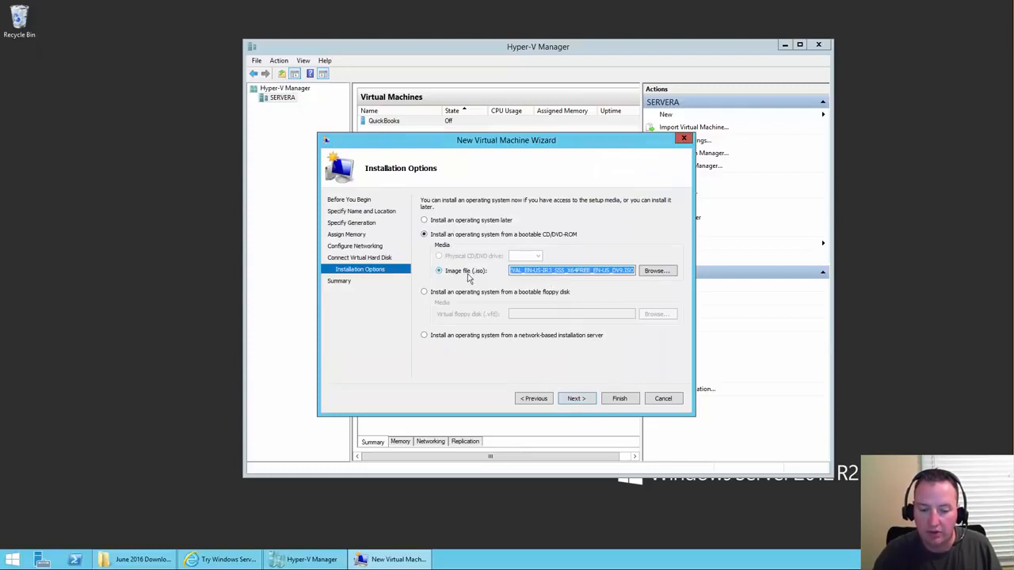
{"action": "left_click", "coordinate": [574, 399]}
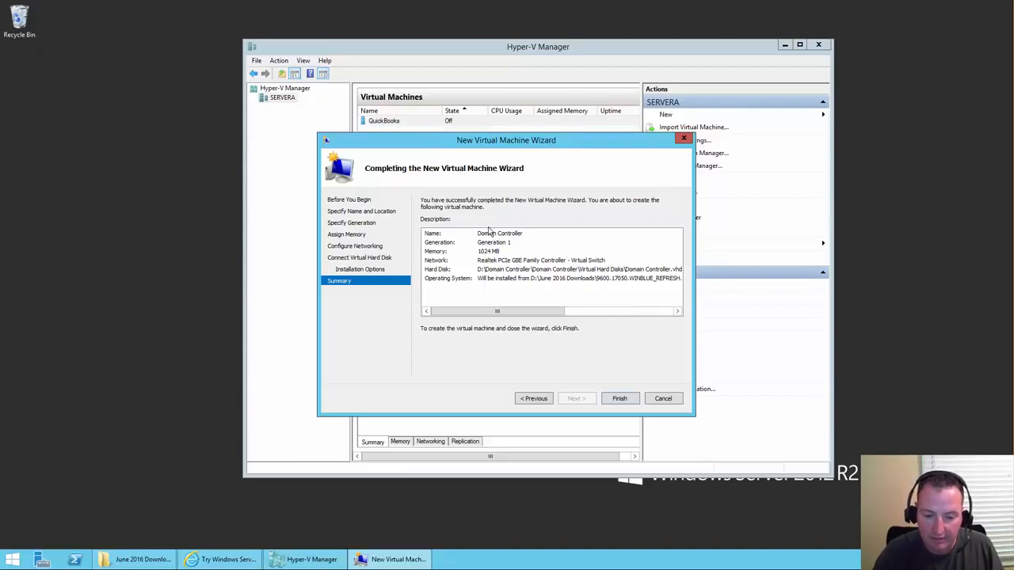
{"action": "left_click", "coordinate": [619, 399]}
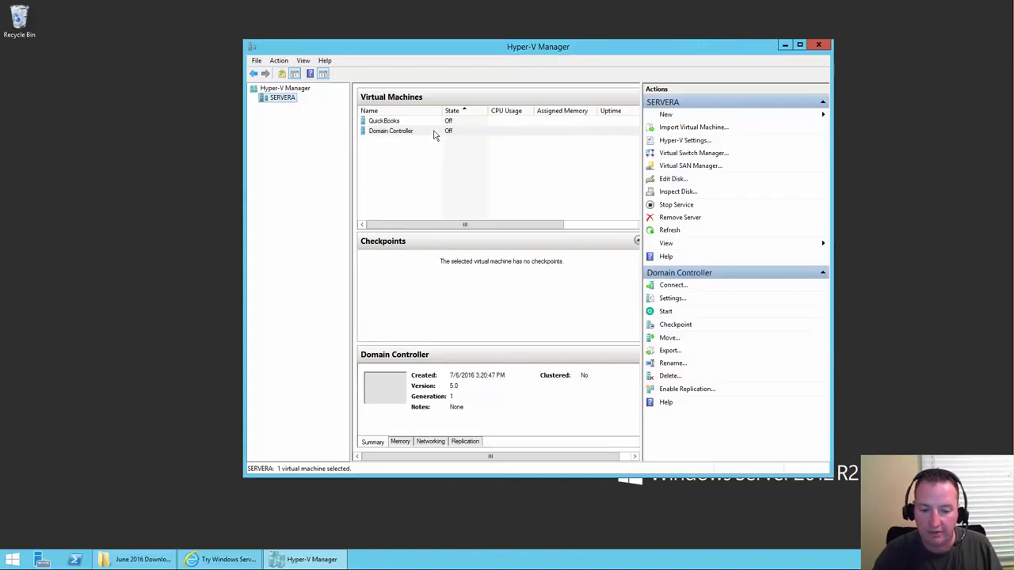
{"action": "left_click", "coordinate": [384, 136]}
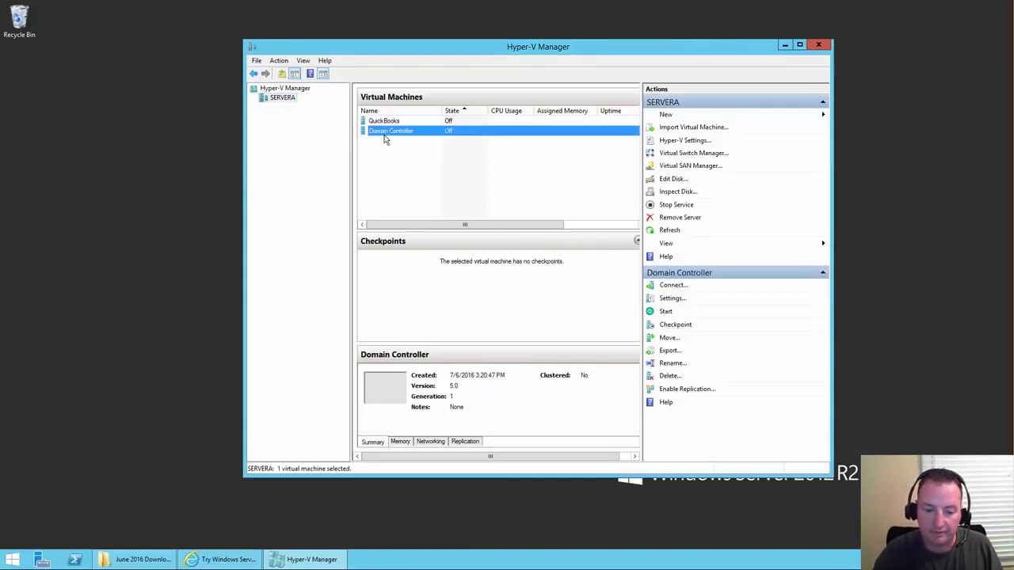
{"action": "double_click", "coordinate": [385, 140]}
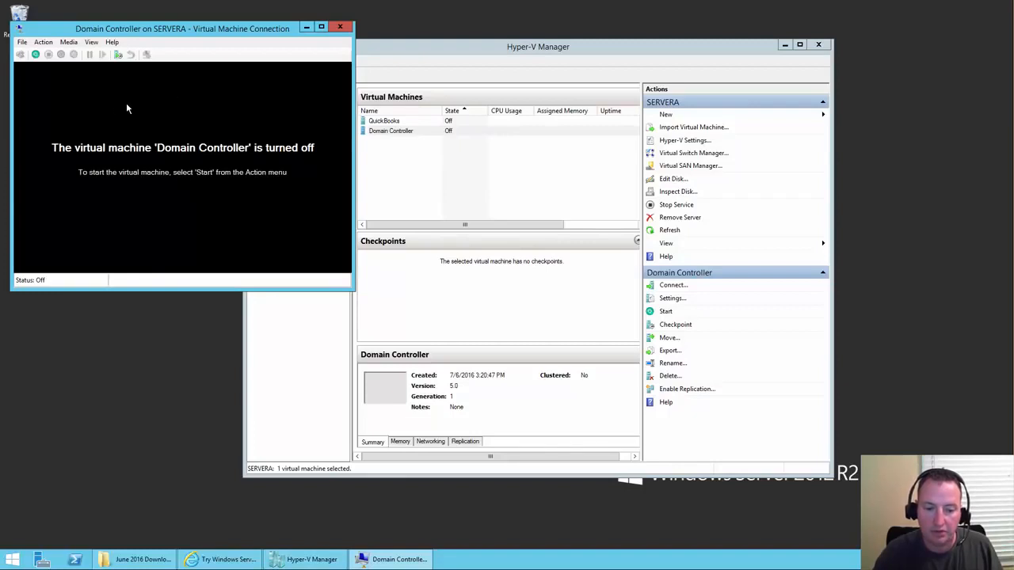
- Power on the Domain Controller VM from the connection window's toolbar
{"action": "left_click", "coordinate": [35, 56]}
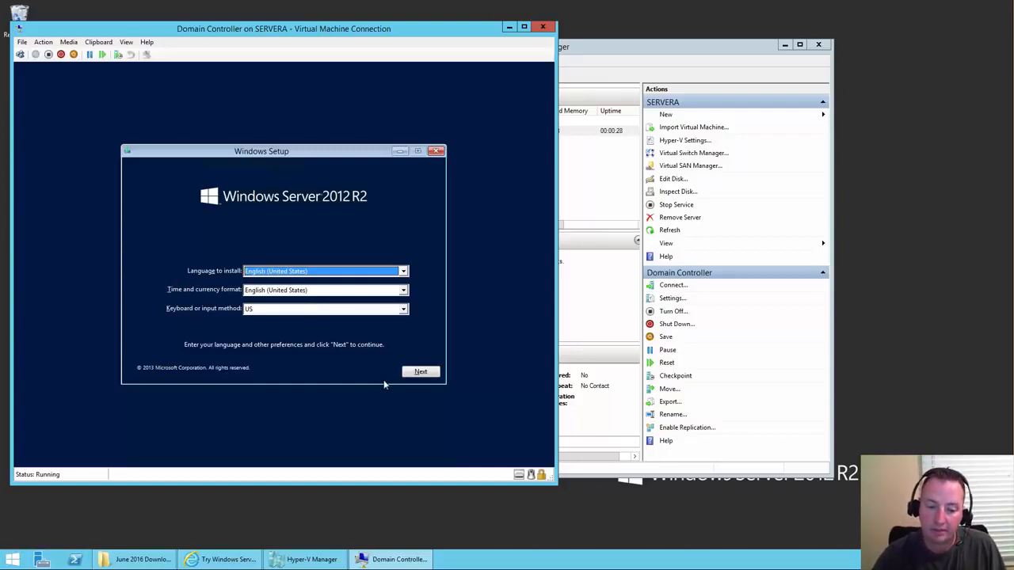
- Accept the English (United States) defaults and start the Windows Server 2012 R2 installation
{"action": "left_click", "coordinate": [419, 372]}
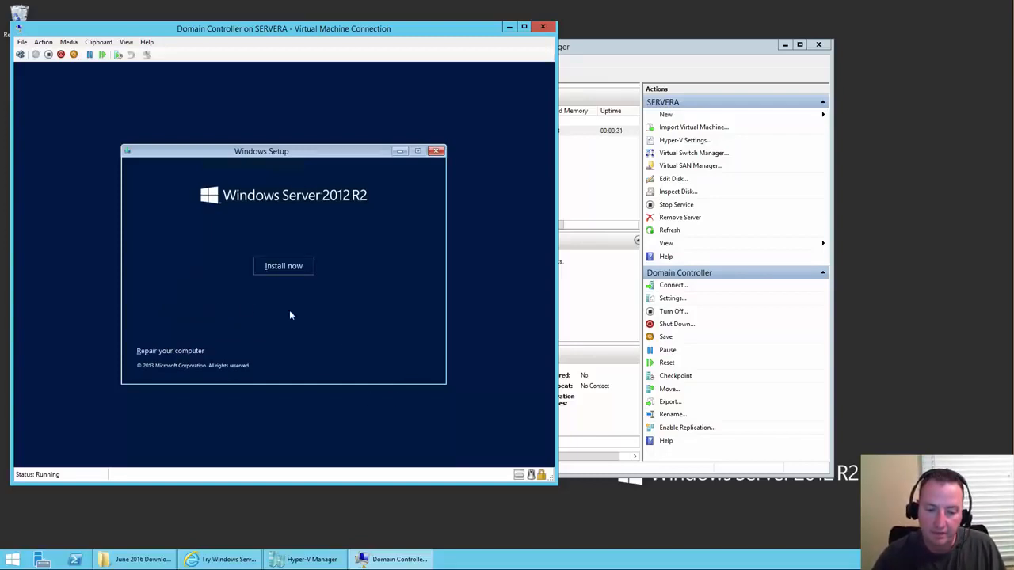
{"action": "left_click", "coordinate": [292, 272]}
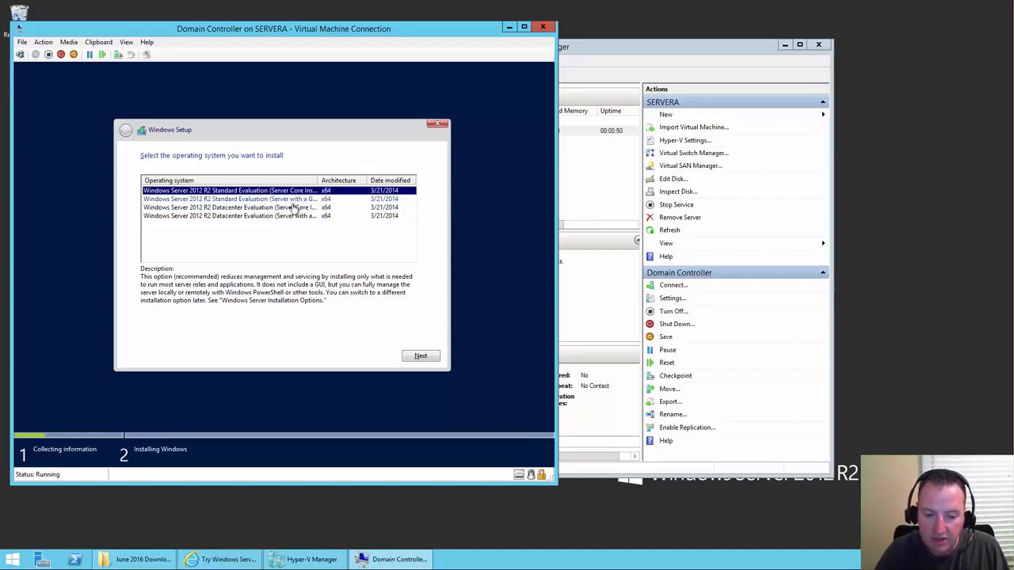
- Select Windows Server 2012 R2 Standard Evaluation (Server with a GUI) and continue
{"action": "left_click_drag", "start_coordinate": [318, 181], "coordinate": [341, 181]}
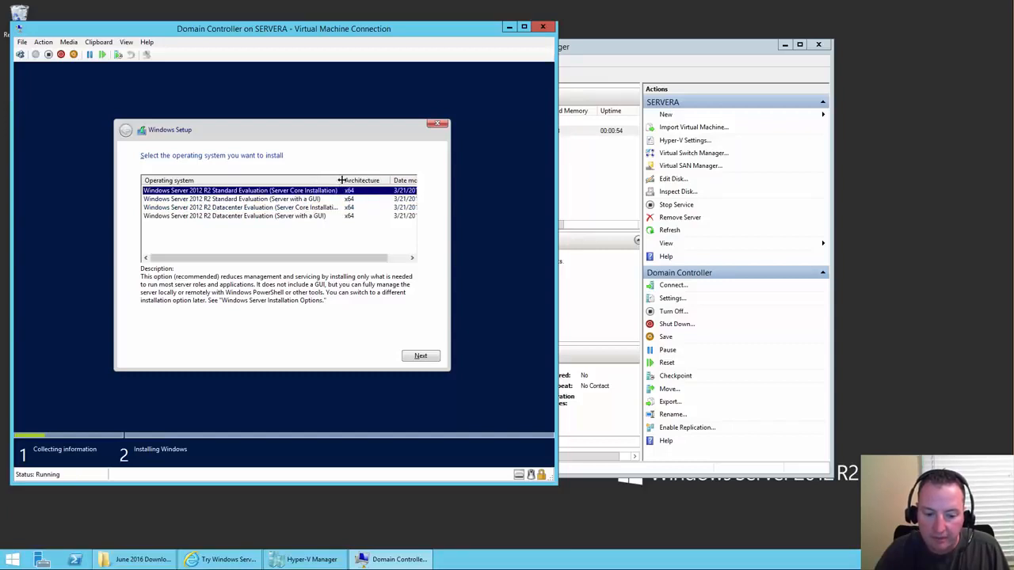
{"action": "left_click", "coordinate": [253, 199]}
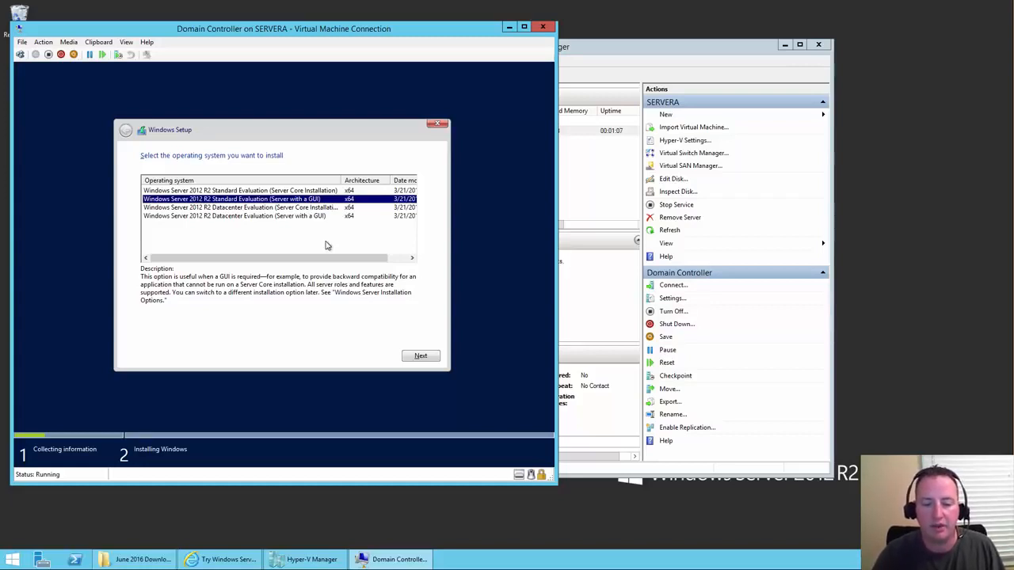
{"action": "left_click", "coordinate": [428, 357]}
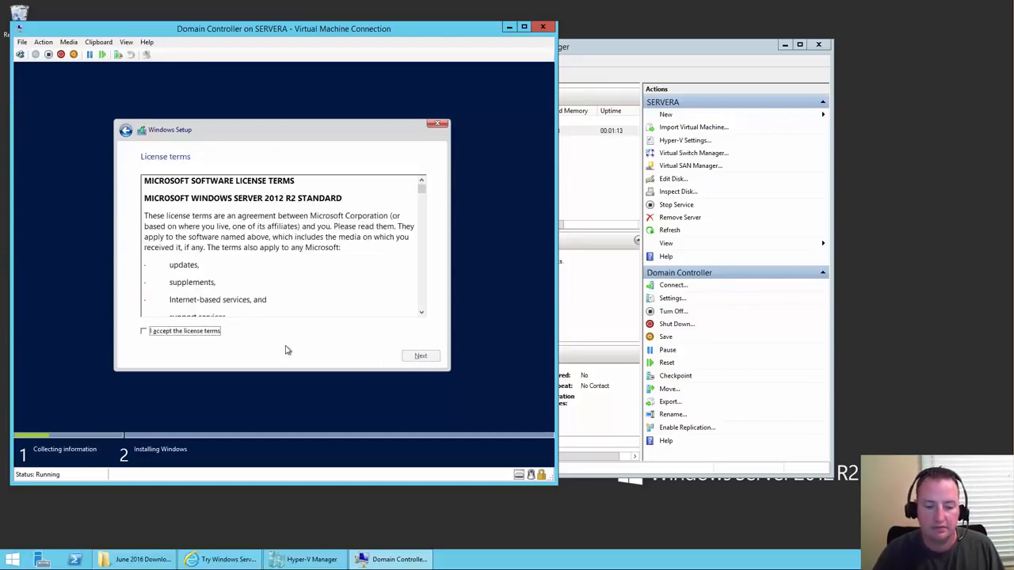
- Accept the Windows Server license terms and choose 'Custom: Install Windows only (advanced)'
{"action": "left_click", "coordinate": [182, 332]}
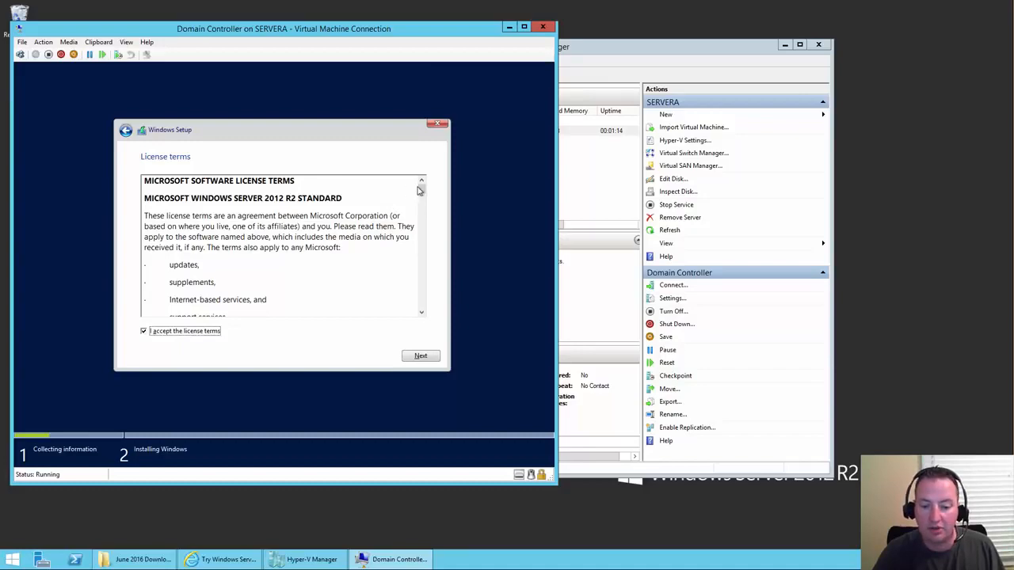
{"action": "left_click_drag", "start_coordinate": [422, 188], "coordinate": [418, 358]}
{"action": "left_click", "coordinate": [421, 358]}
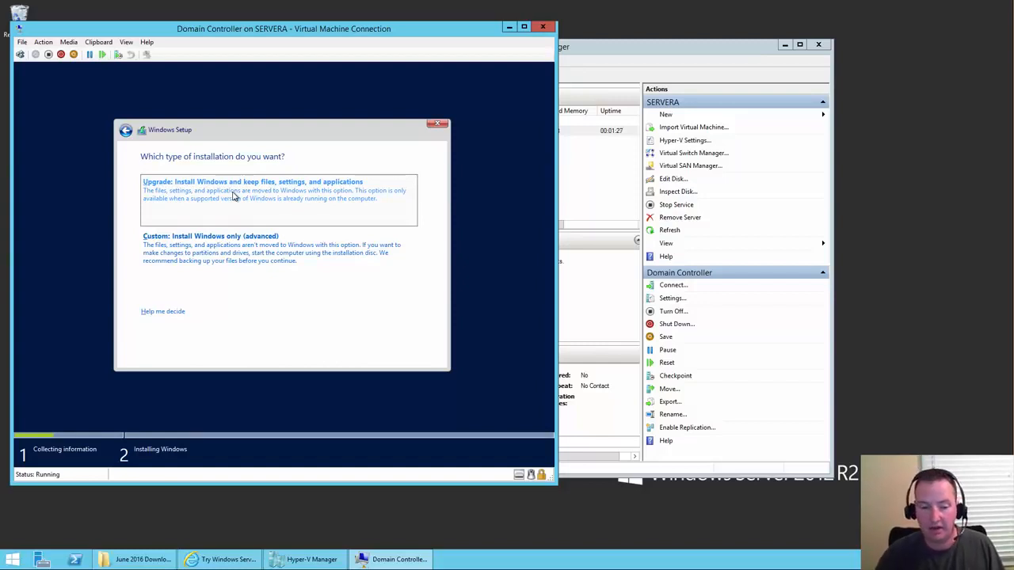
{"action": "left_click", "coordinate": [264, 252]}
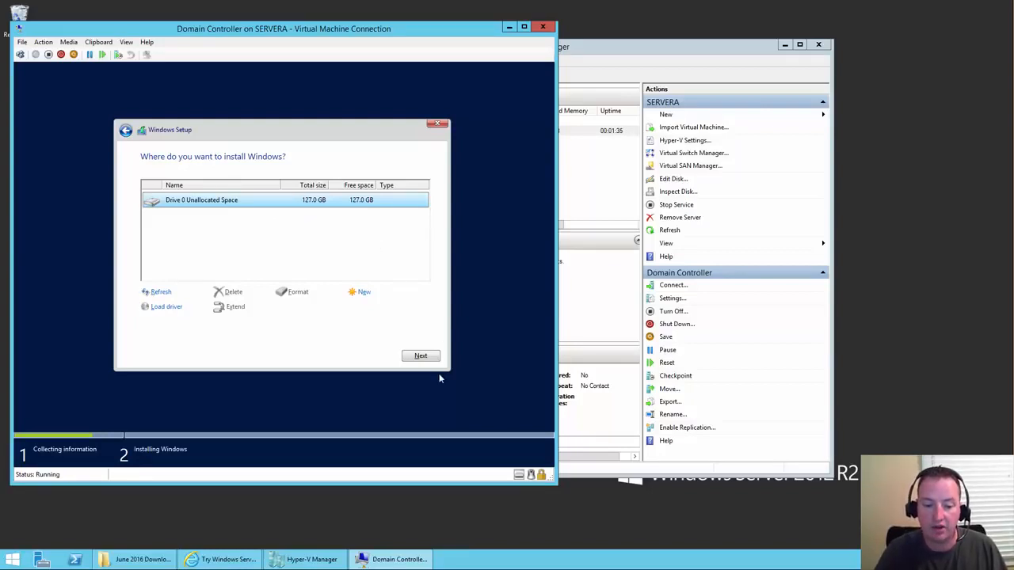
- Install Windows onto Drive 0's 127 GB unallocated space until the password page appears
{"action": "left_click", "coordinate": [417, 356]}
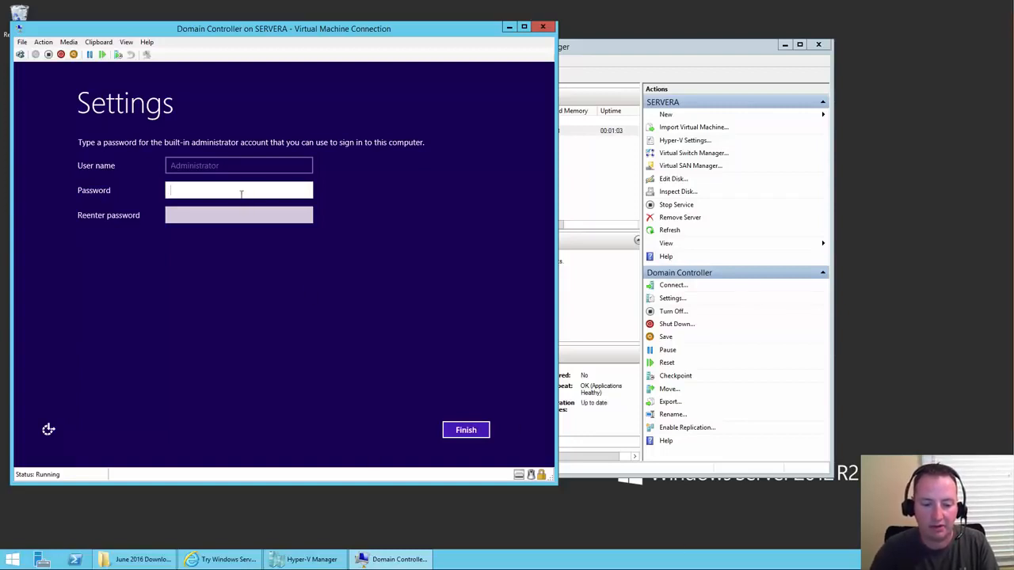
- Enter and confirm the built-in Administrator password, then finish the initial setup
{"action": "type", "text": "Pa$$"}
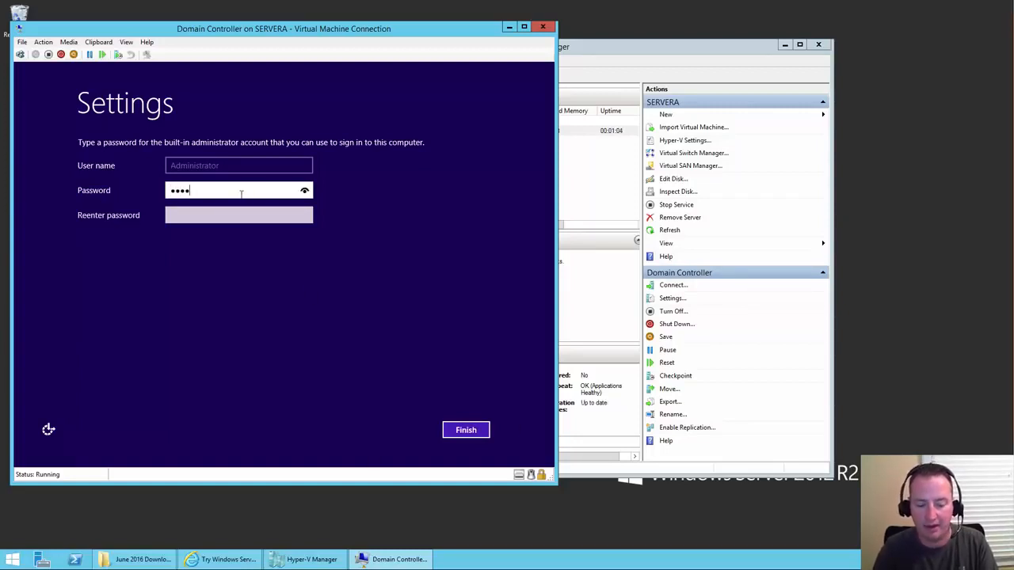
{"action": "type", "text": "w0rd123"}
{"action": "key", "text": "Tab"}
{"action": "type", "text": "Pa$$w0rd123"}
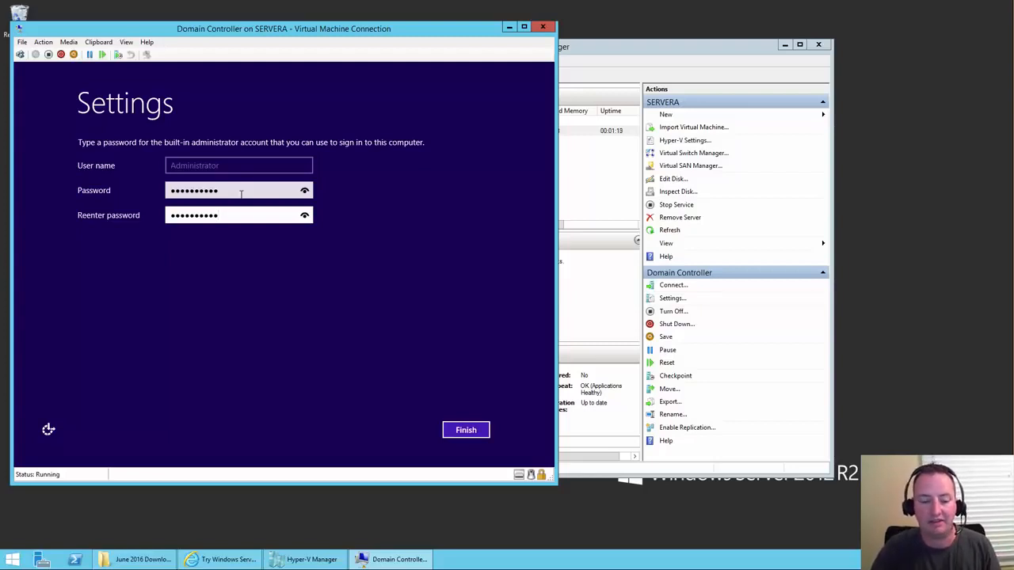
{"action": "left_click", "coordinate": [463, 430]}
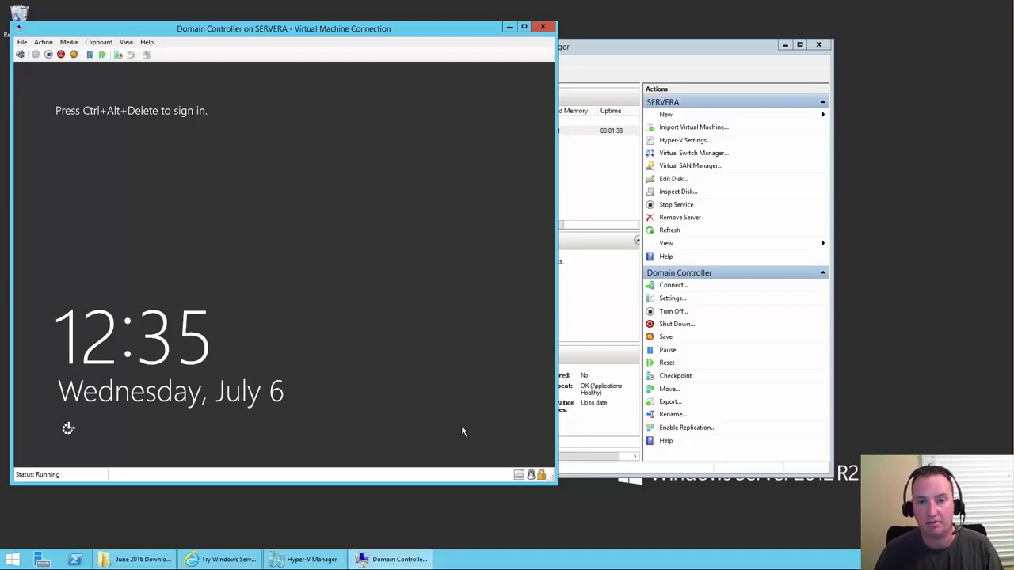
- Start a new virtual machine in Hyper-V Manager named SQL Server
{"action": "left_click", "coordinate": [593, 45]}
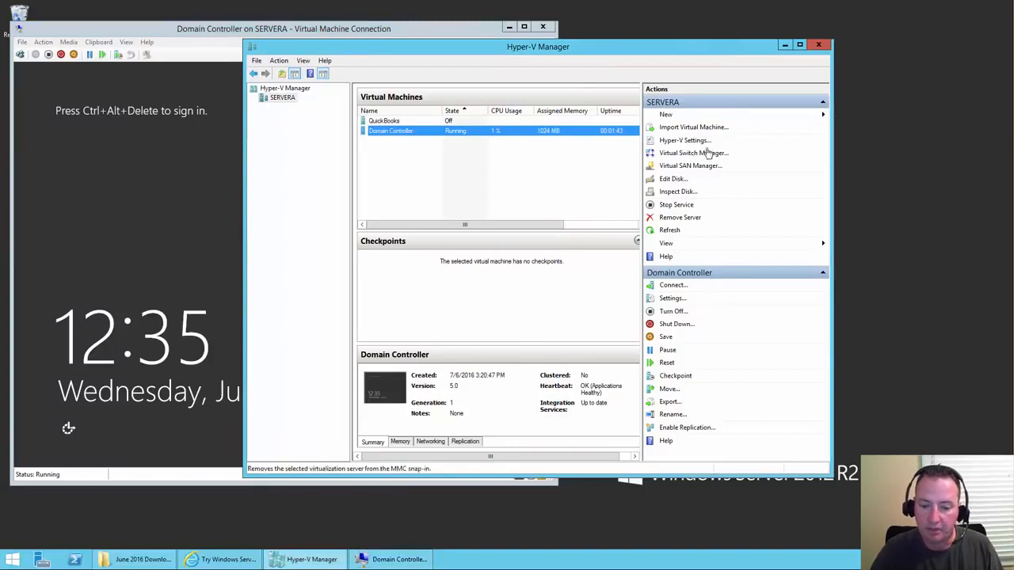
{"action": "left_click", "coordinate": [665, 115]}
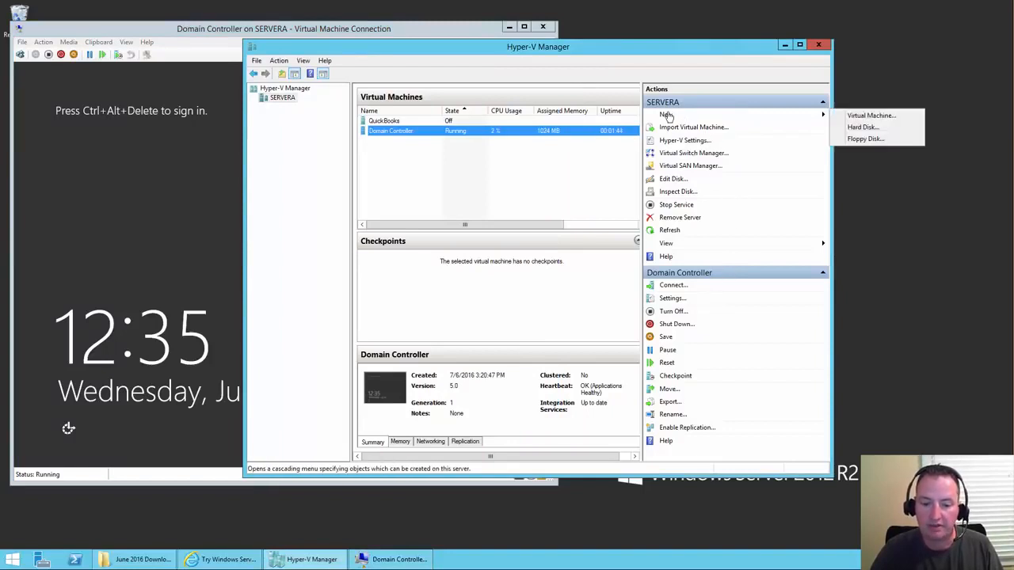
{"action": "left_click", "coordinate": [884, 116]}
{"action": "type", "text": "SQL Server"}
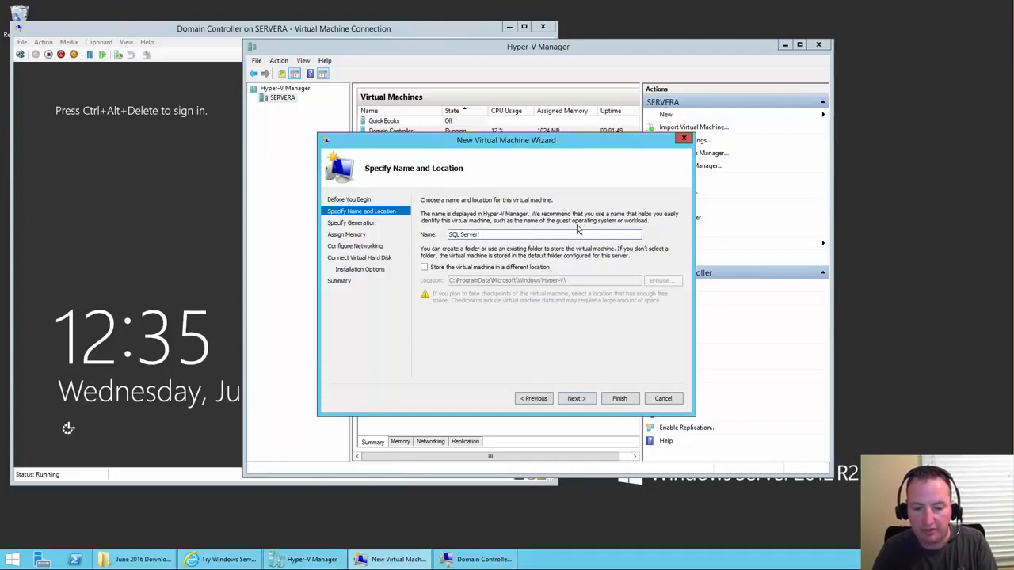
- Store the VM in a newly created SQL Server folder on the Not Slow (E:) drive
{"action": "left_click", "coordinate": [491, 269]}
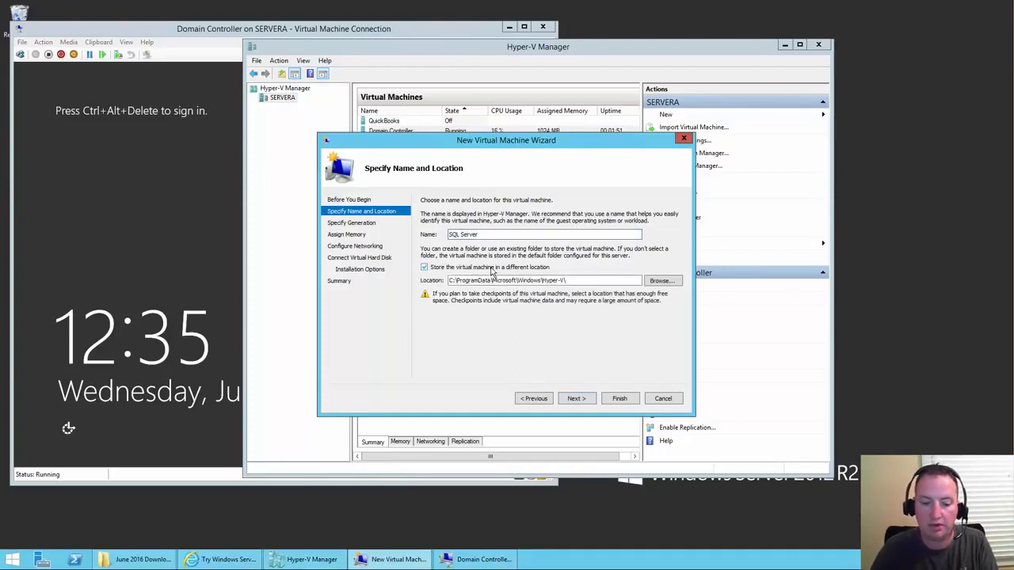
{"action": "left_click", "coordinate": [660, 281]}
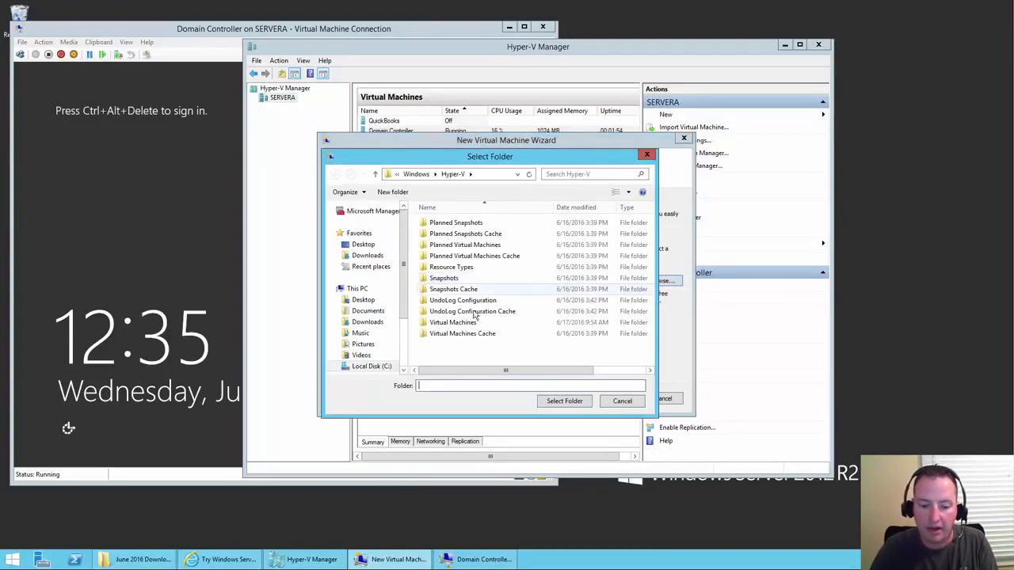
{"action": "left_click", "coordinate": [403, 370]}
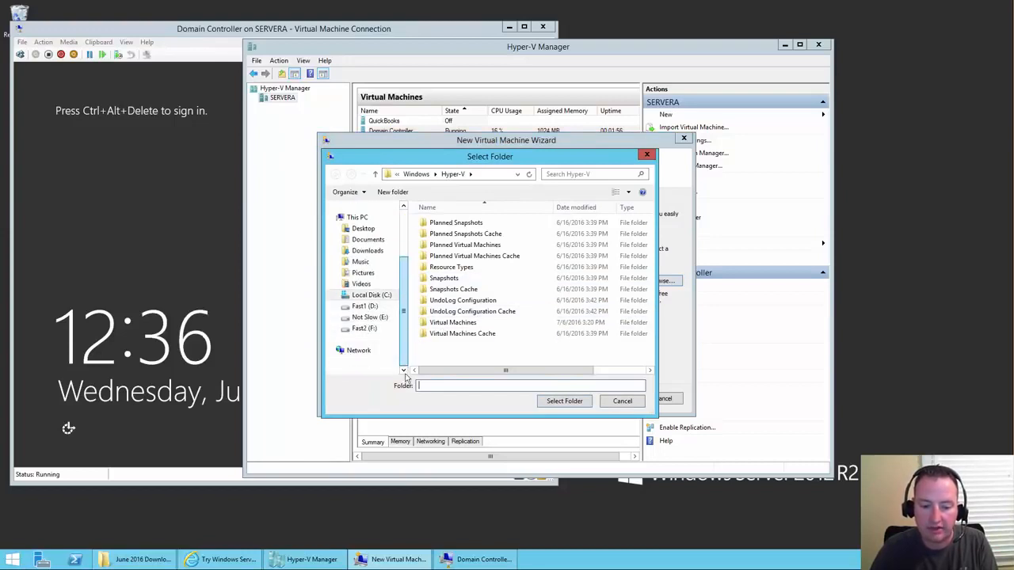
{"action": "left_click", "coordinate": [372, 317]}
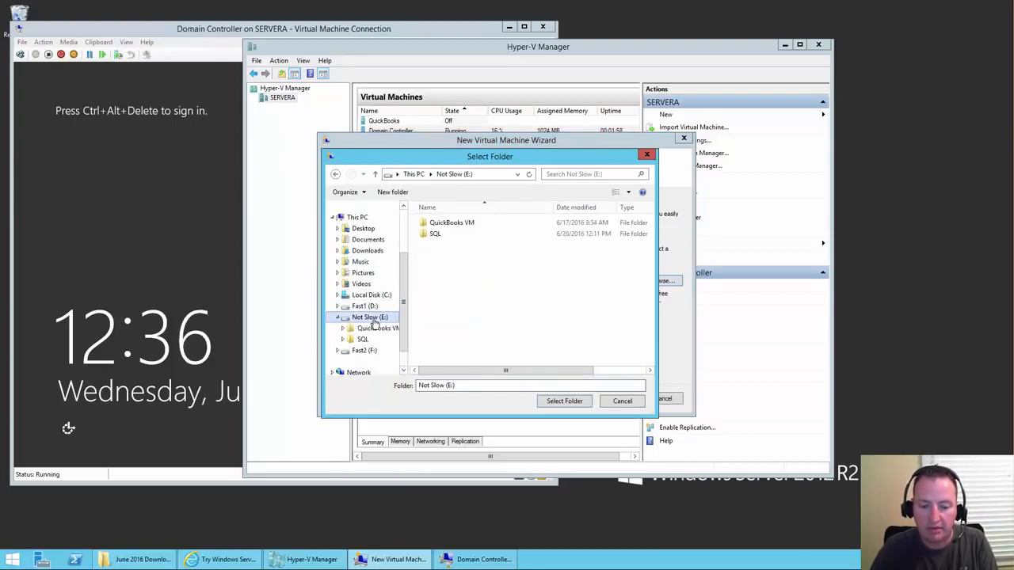
{"action": "left_click", "coordinate": [482, 383]}
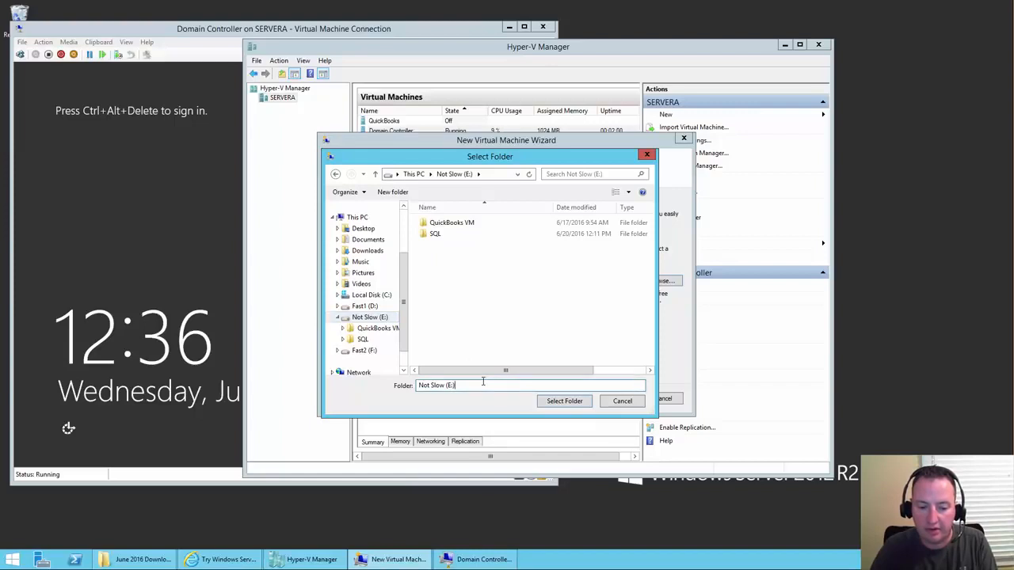
{"action": "left_click", "coordinate": [388, 191]}
{"action": "type", "text": "SQL Server"}
{"action": "key", "text": "Return"}
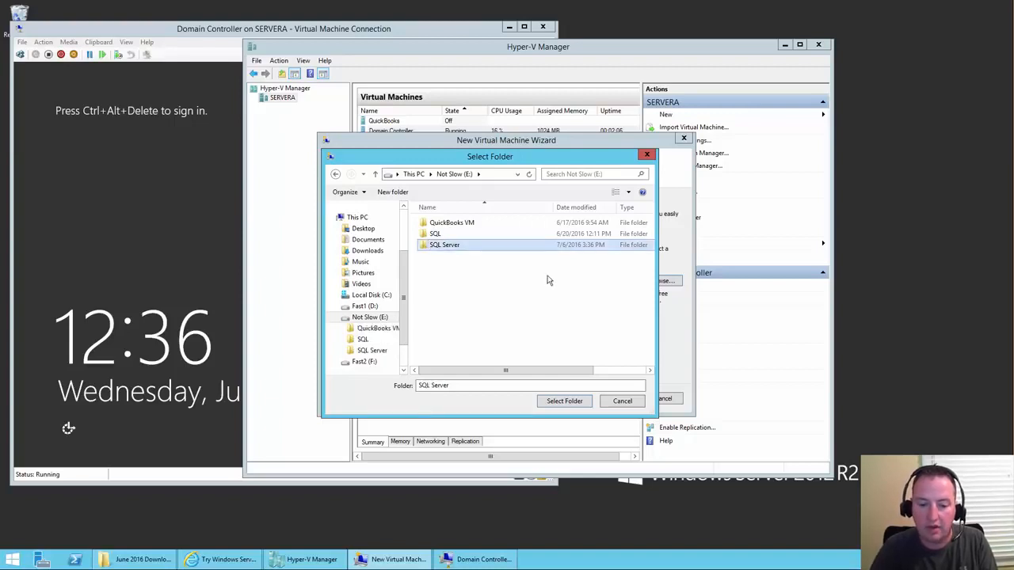
{"action": "left_click", "coordinate": [565, 402]}
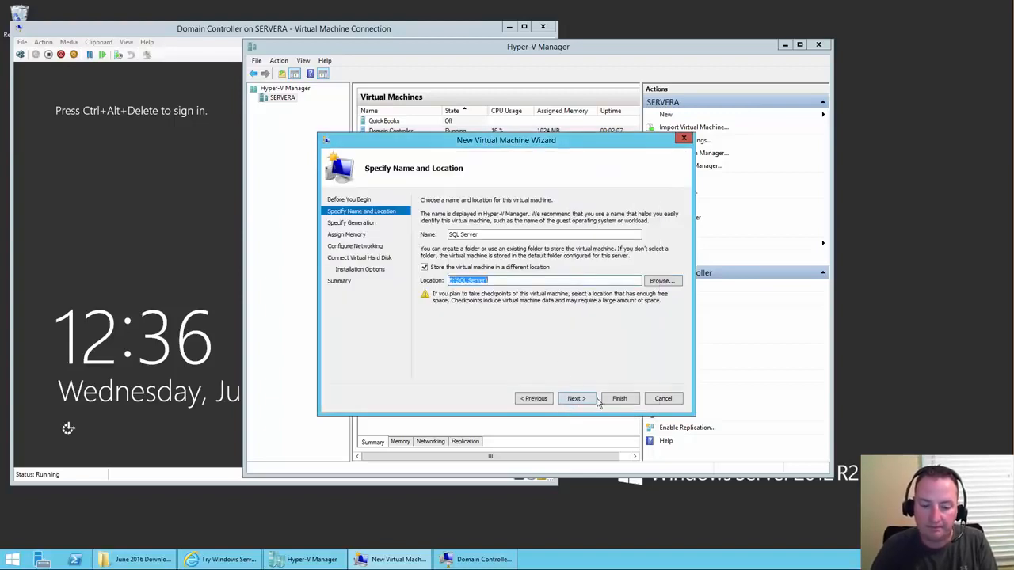
- Keep Generation 1, give the SQL Server VM 4096 MB startup memory, and connect it to the Realtek switch
{"action": "left_click", "coordinate": [583, 402]}
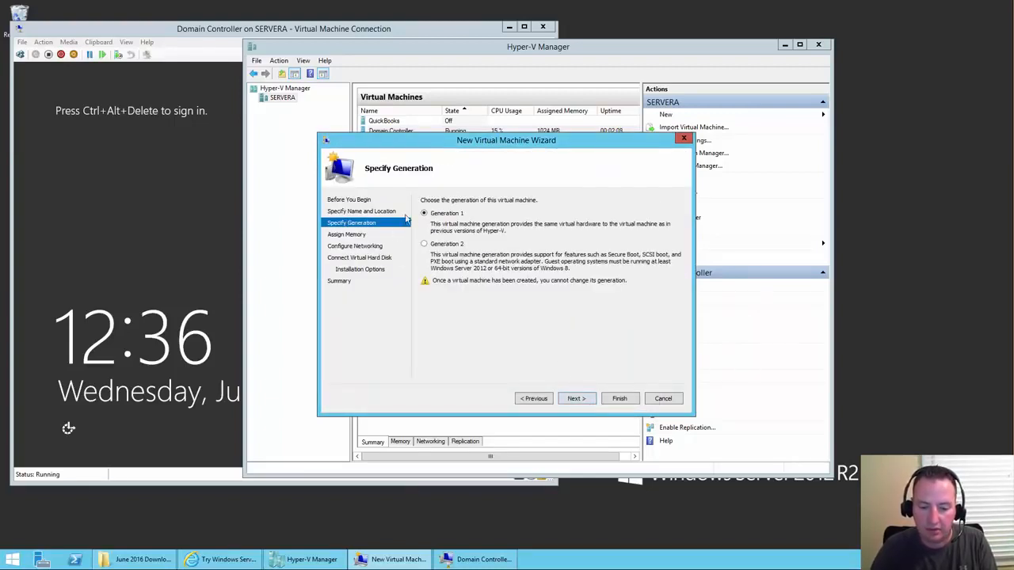
{"action": "left_click", "coordinate": [580, 403]}
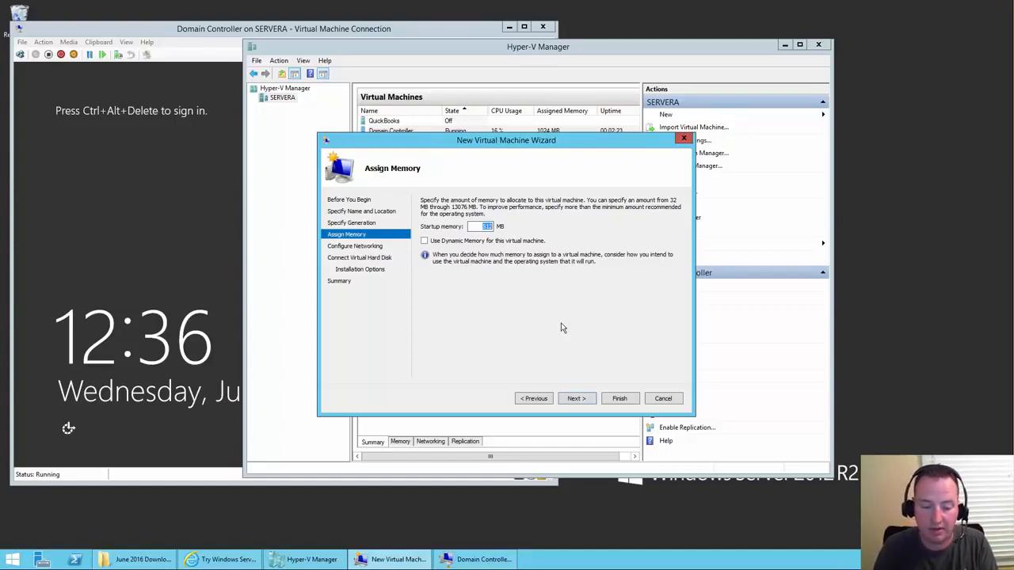
{"action": "type", "text": "4096"}
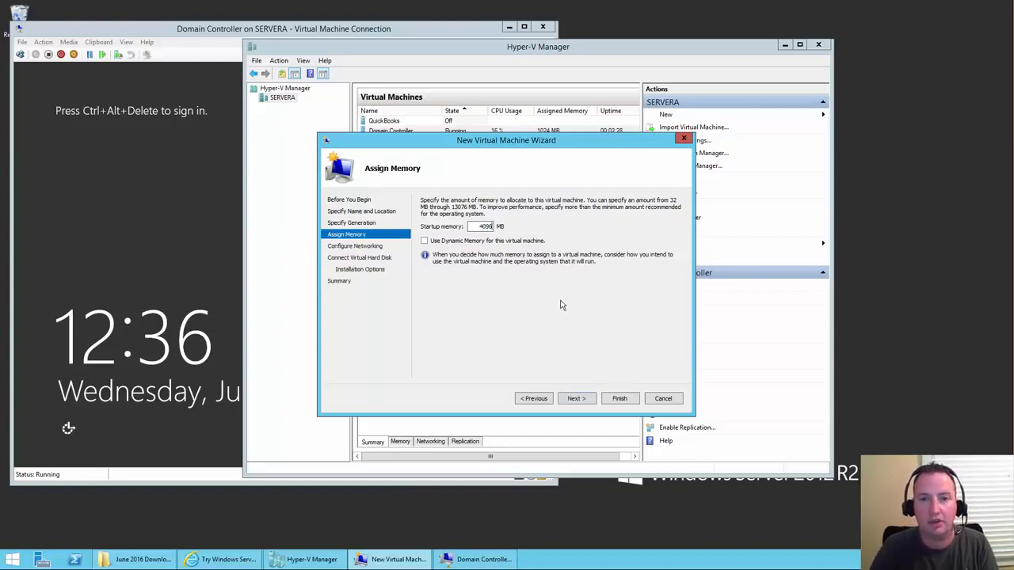
{"action": "left_click", "coordinate": [576, 399]}
{"action": "left_click", "coordinate": [498, 224]}
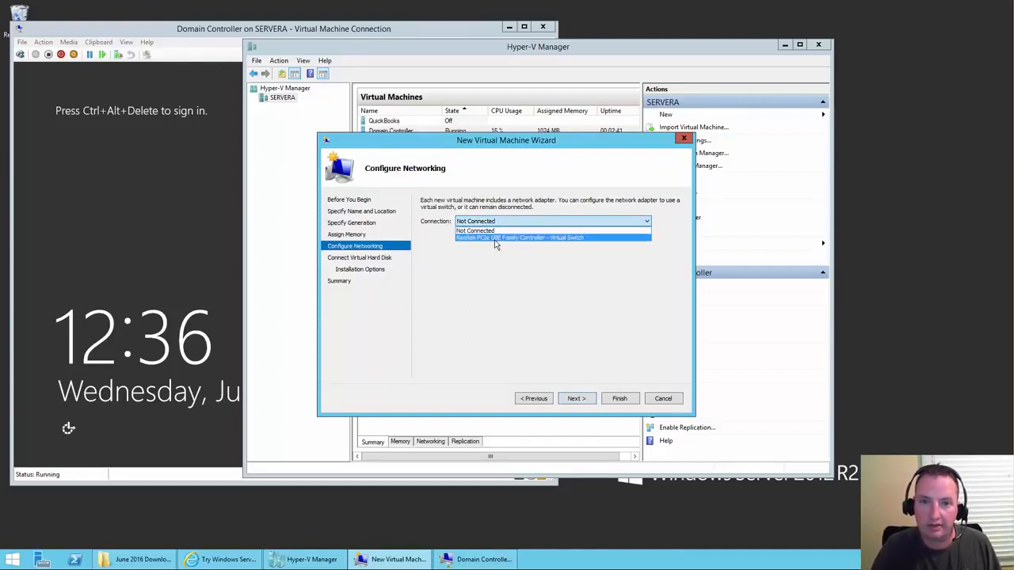
{"action": "left_click", "coordinate": [495, 240]}
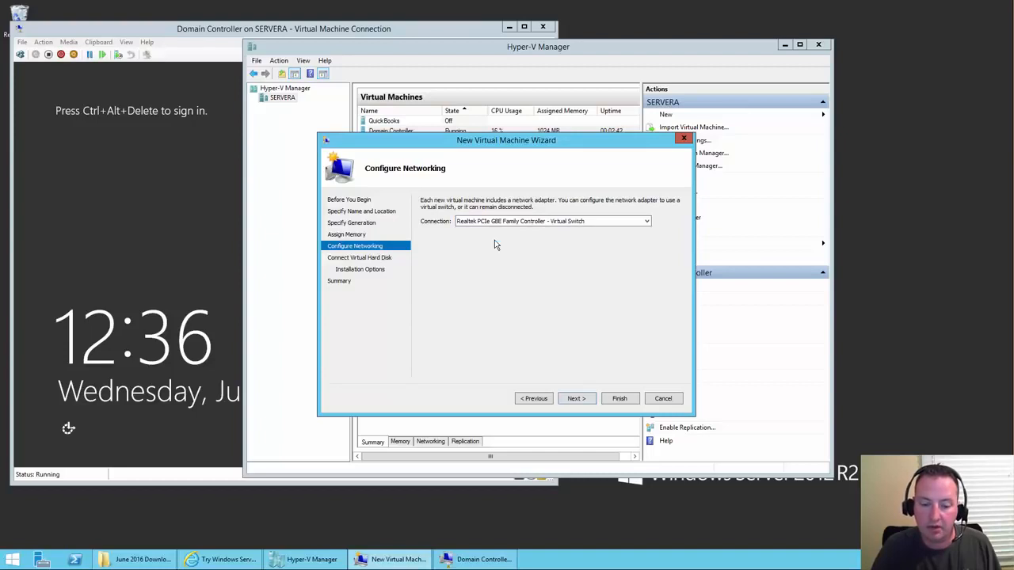
{"action": "left_click", "coordinate": [577, 398]}
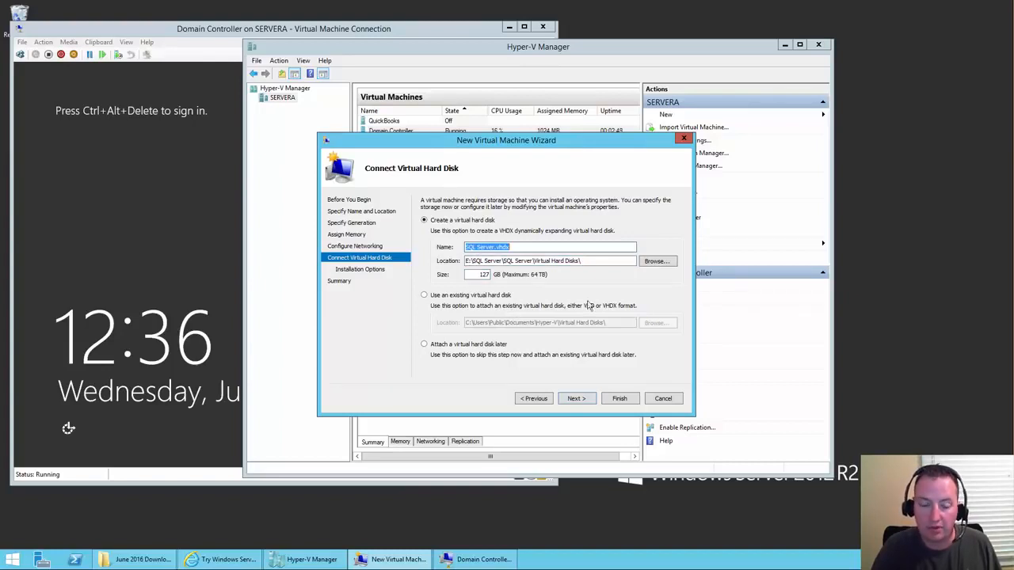
- Keep the default 127 GB disk, install from the server evaluation ISO, and create the SQL Server VM
{"action": "left_click", "coordinate": [578, 400]}
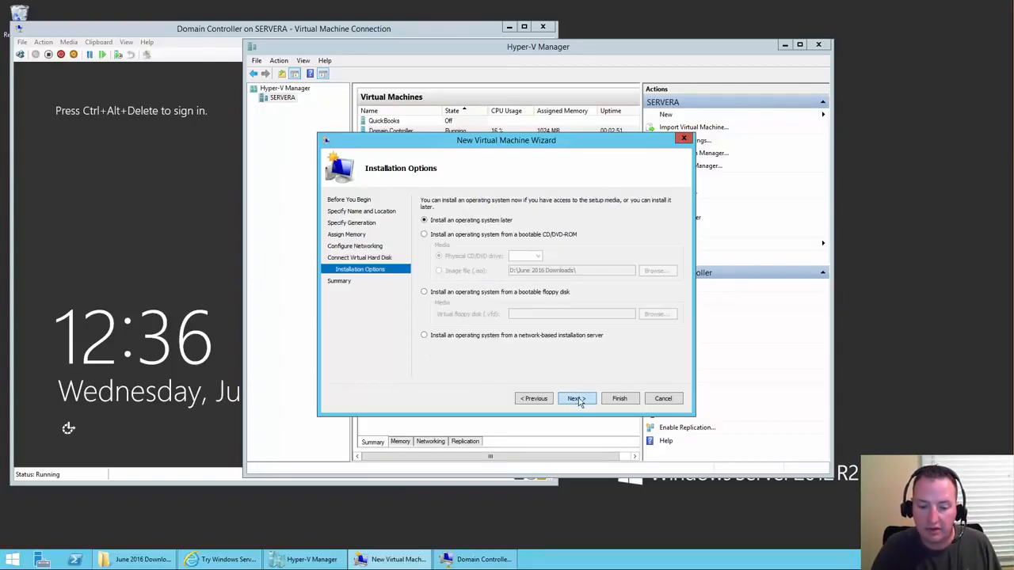
{"action": "left_click", "coordinate": [483, 235]}
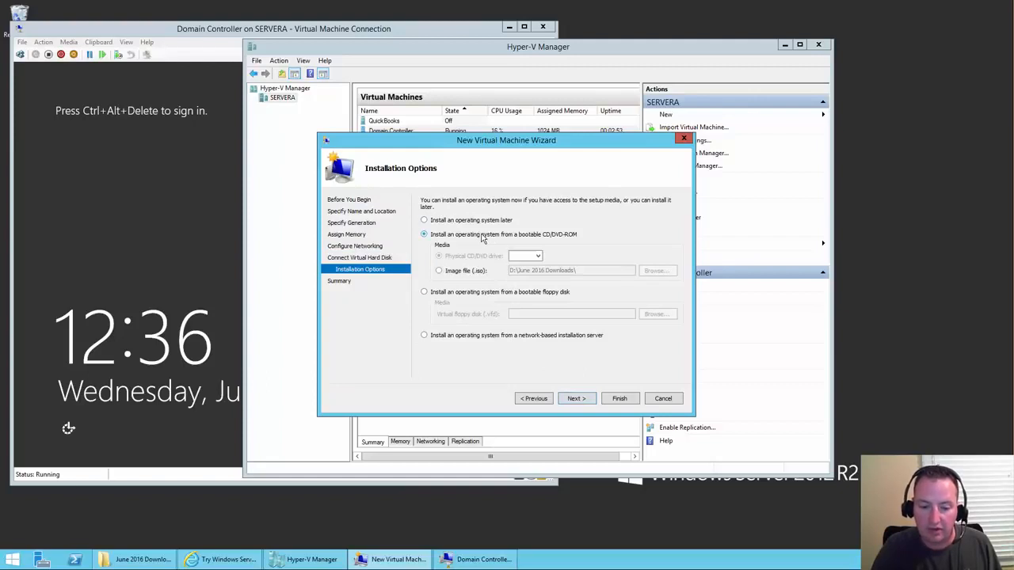
{"action": "left_click", "coordinate": [481, 272]}
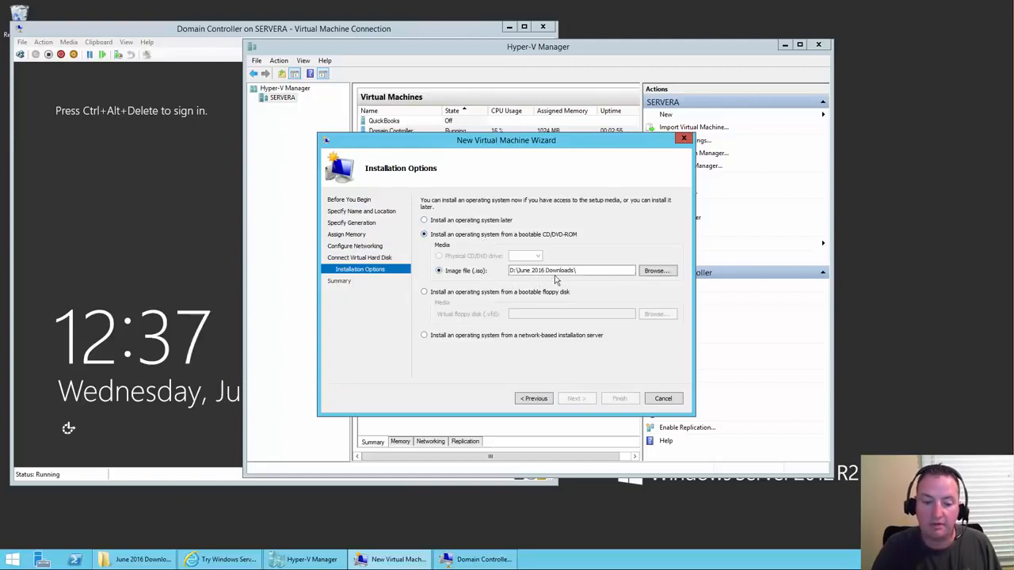
{"action": "left_click", "coordinate": [657, 271]}
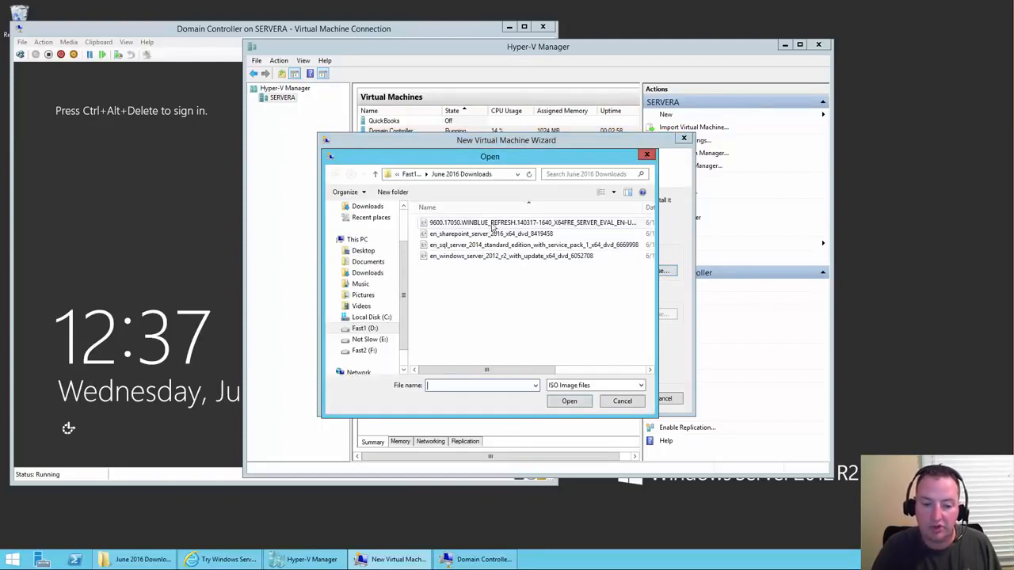
{"action": "double_click", "coordinate": [490, 225]}
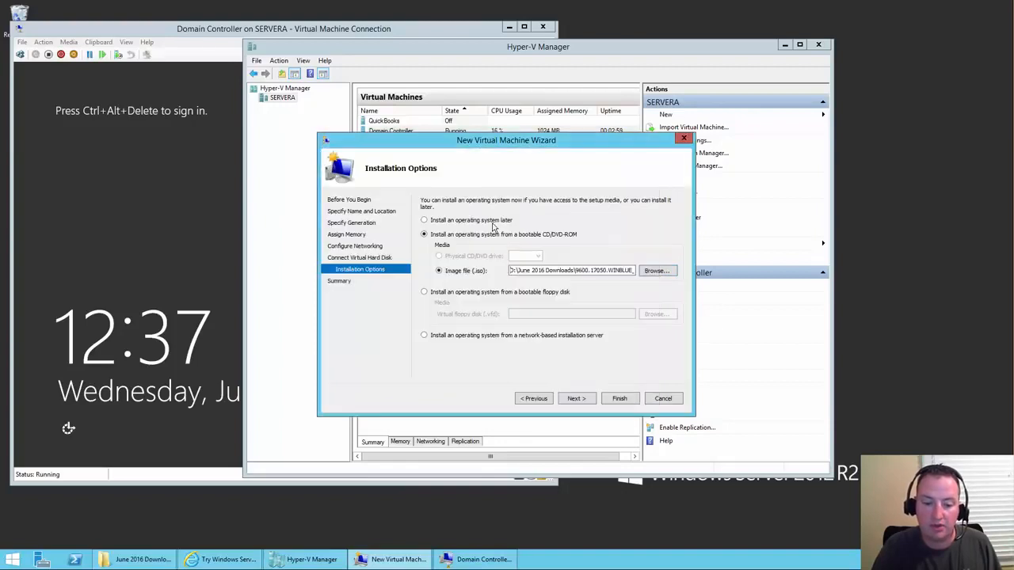
{"action": "left_click", "coordinate": [576, 399]}
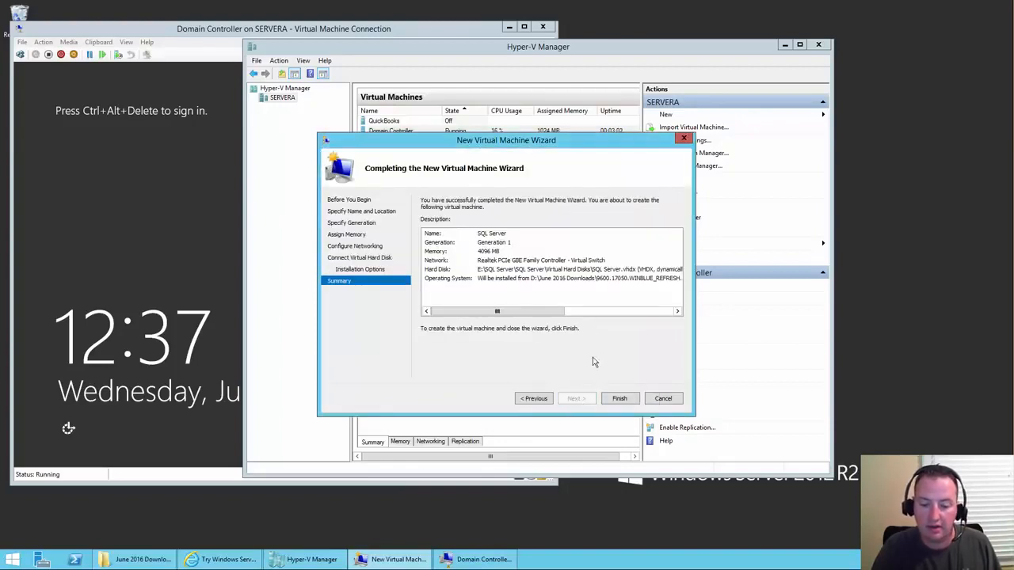
{"action": "left_click", "coordinate": [619, 399]}
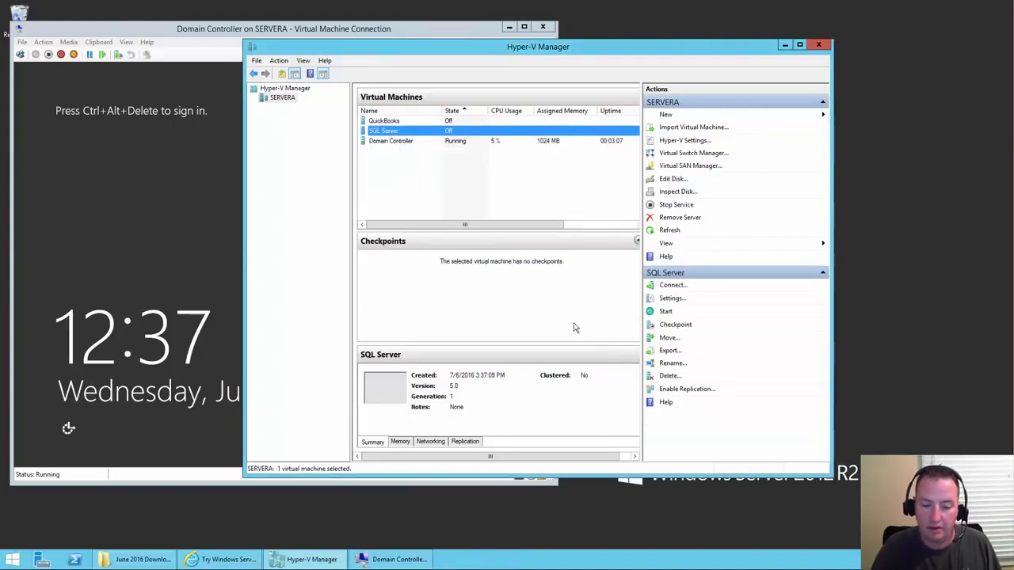
- Connect to the SQL Server VM's console and power it on
{"action": "double_click", "coordinate": [393, 133]}
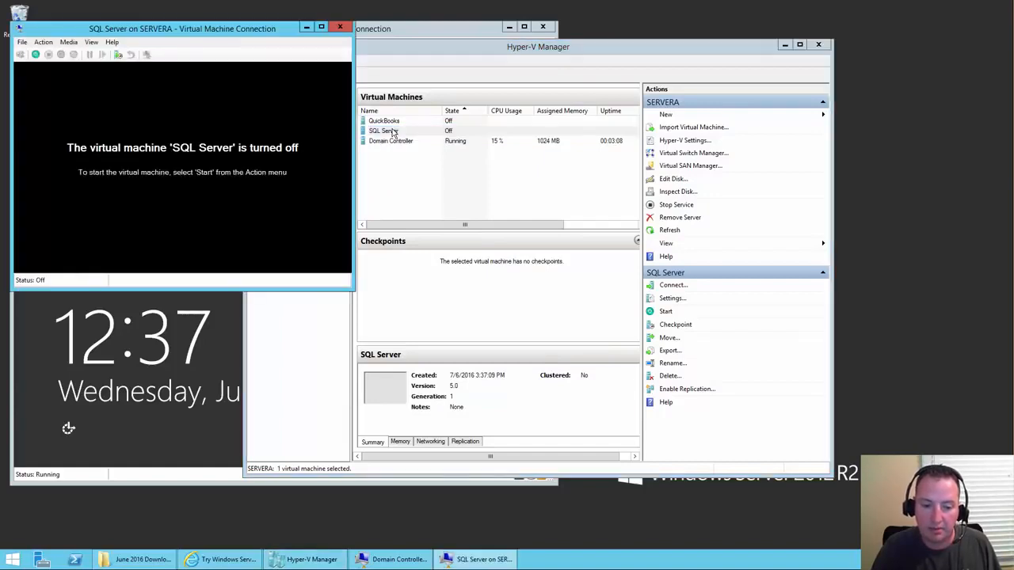
{"action": "left_click", "coordinate": [35, 55]}
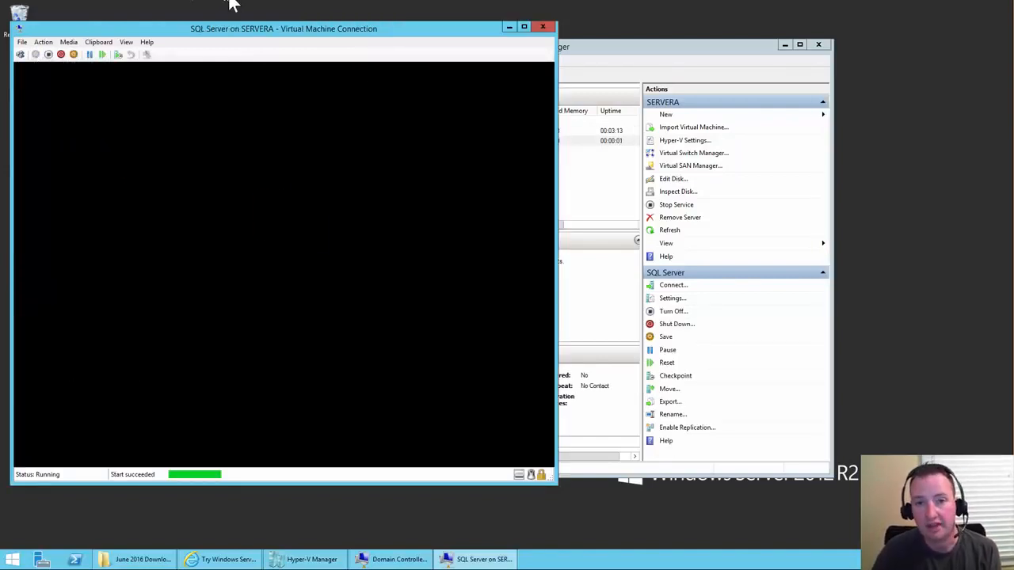
{"action": "left_click", "coordinate": [667, 117]}
- Start another new virtual machine named SharePoint Server
{"action": "left_click", "coordinate": [667, 118]}
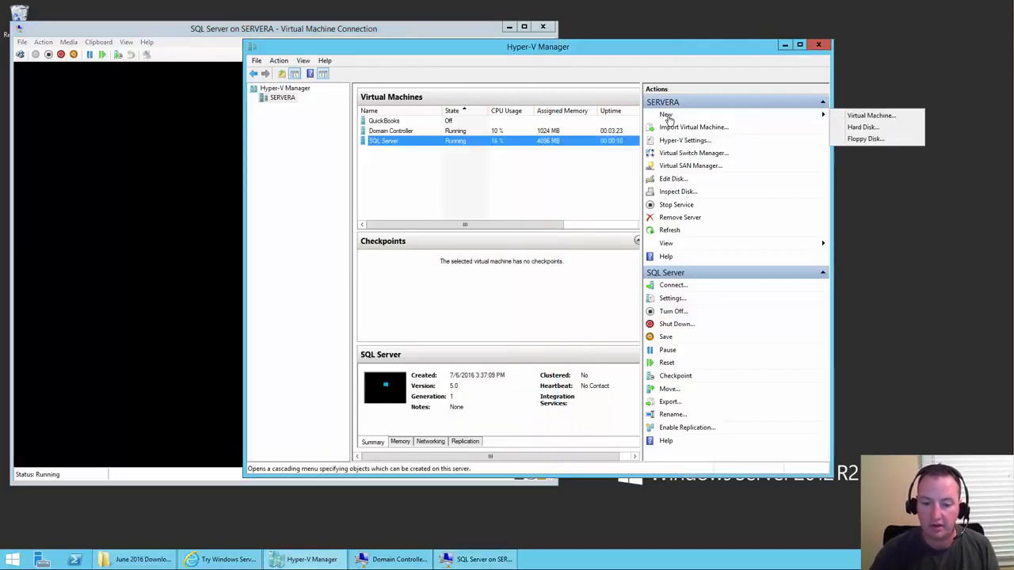
{"action": "left_click", "coordinate": [863, 117]}
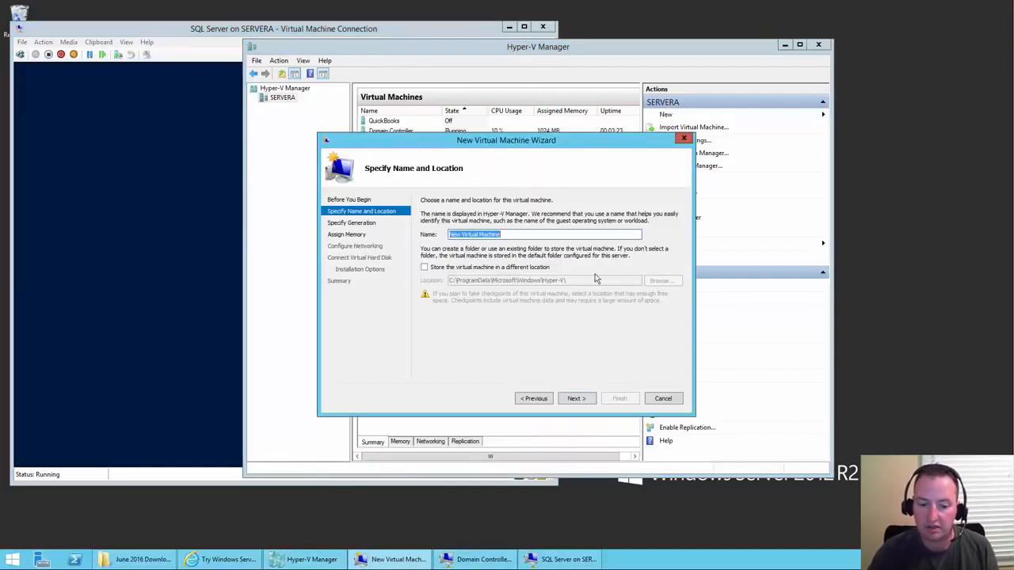
{"action": "type", "text": "ShareP"}
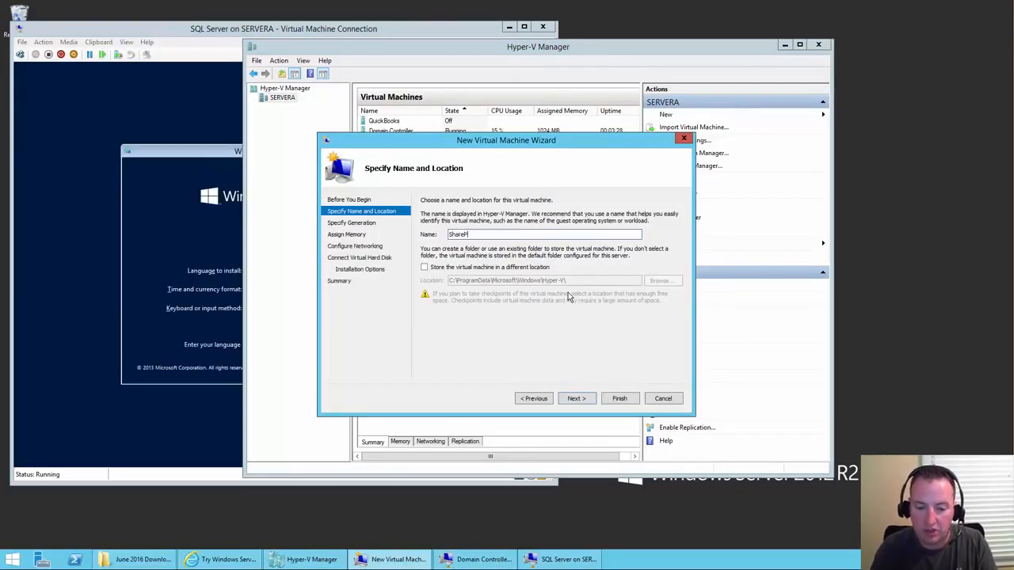
{"action": "type", "text": "oint Server"}
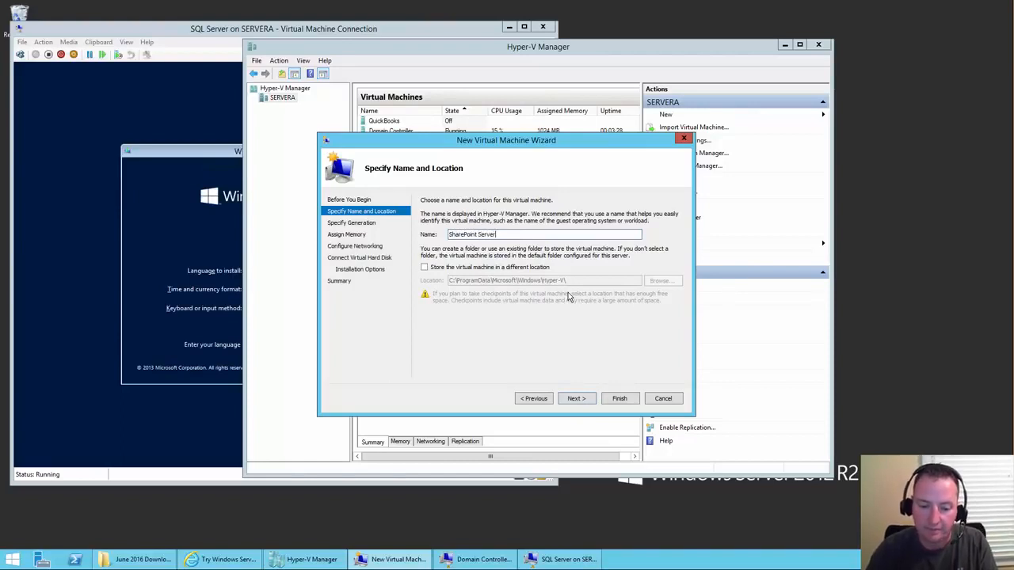
- Store it in a newly created SharePoint Server folder on the Fast2 (F:) drive
{"action": "left_click", "coordinate": [433, 269]}
{"action": "left_click", "coordinate": [657, 281]}
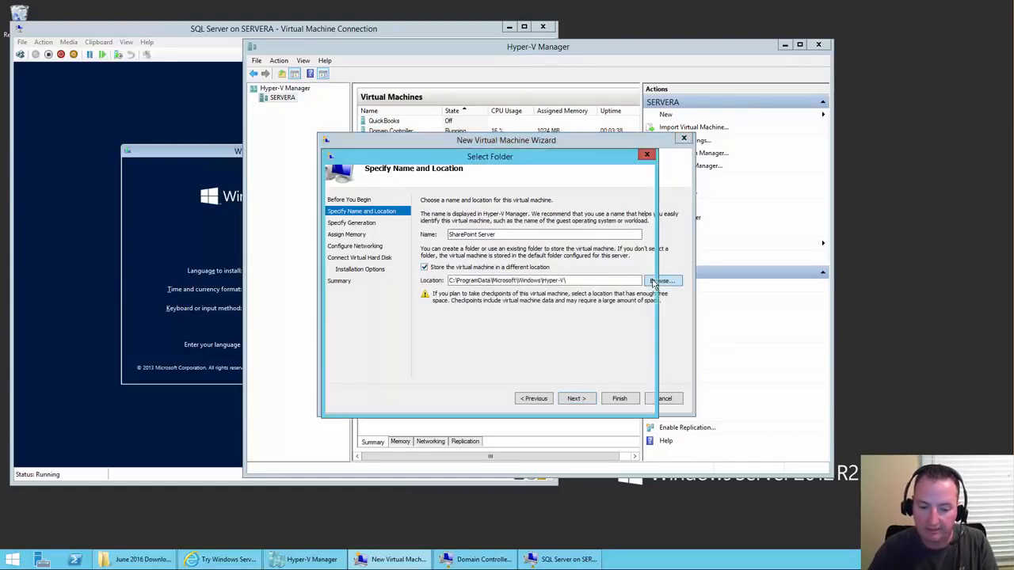
{"action": "scroll", "coordinate": [372, 347], "scroll_direction": "down", "scroll_amount": 2}
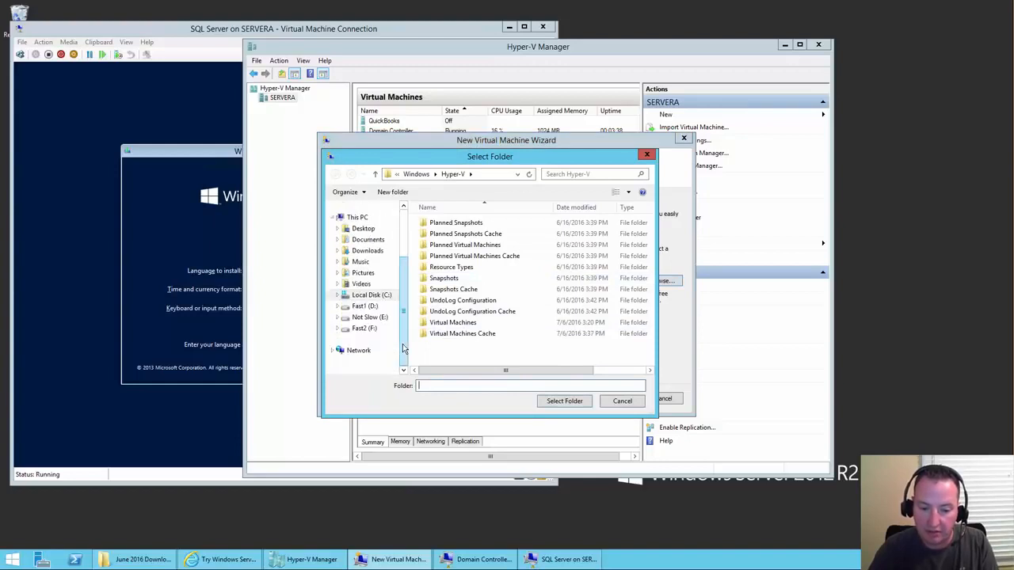
{"action": "left_click", "coordinate": [365, 329]}
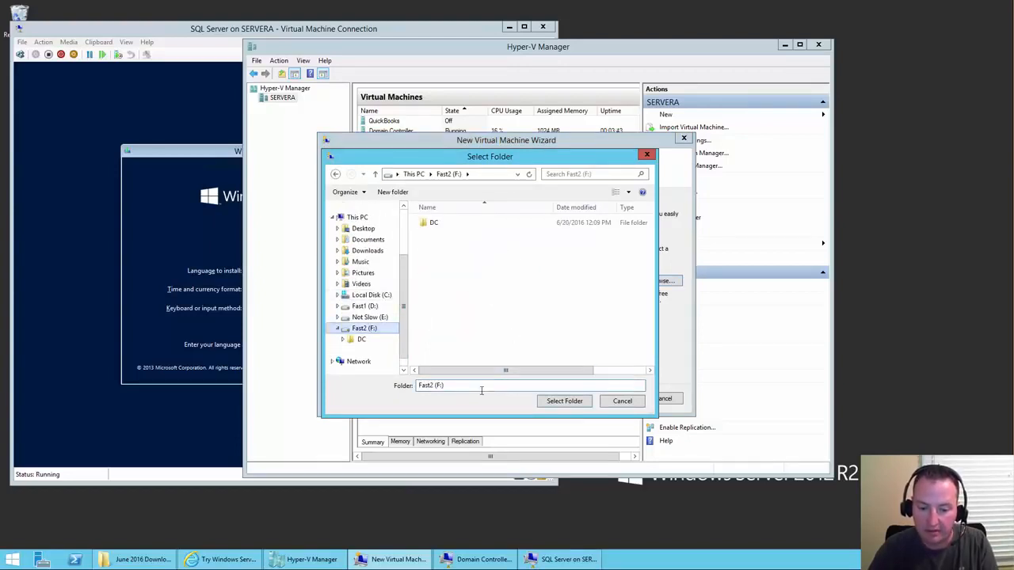
{"action": "left_click", "coordinate": [391, 192]}
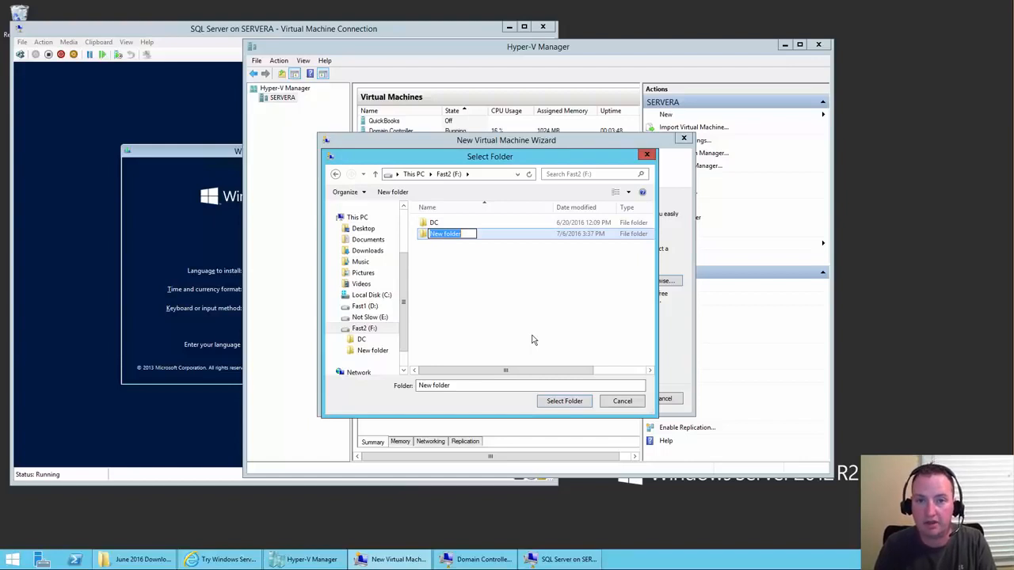
{"action": "type", "text": "ShareP"}
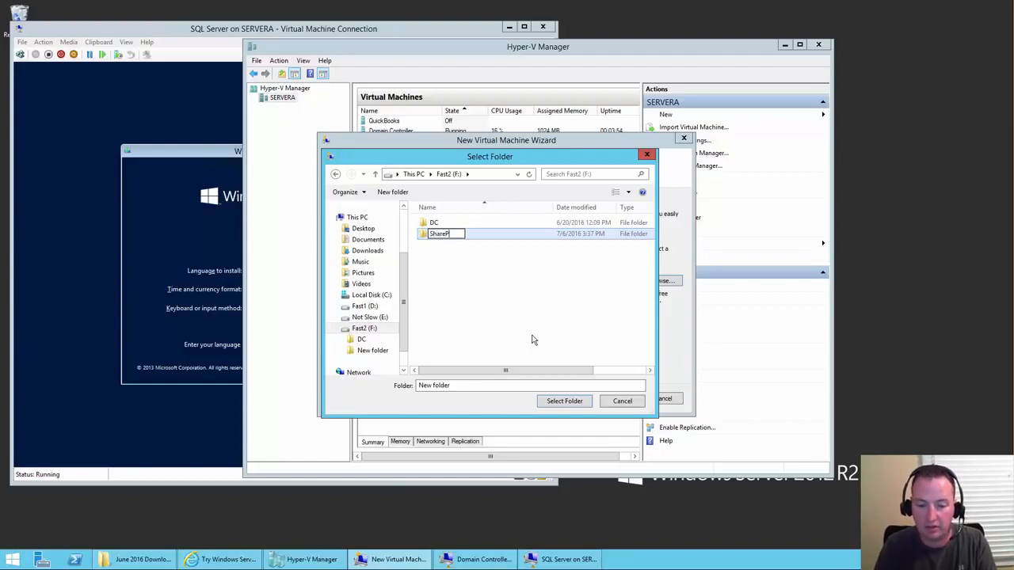
{"action": "type", "text": "oint Server"}
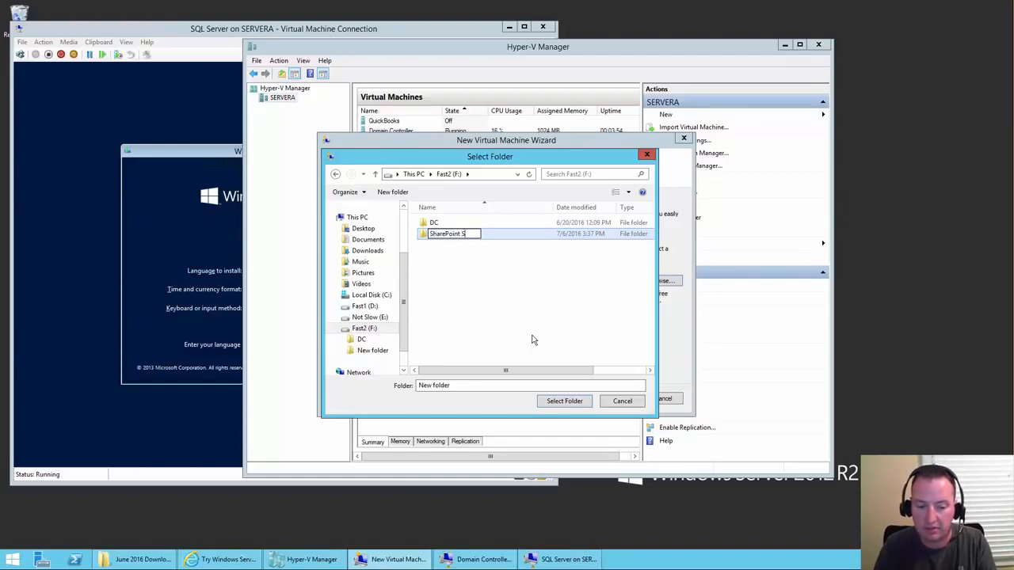
{"action": "left_click", "coordinate": [584, 403]}
{"action": "left_click", "coordinate": [567, 406]}
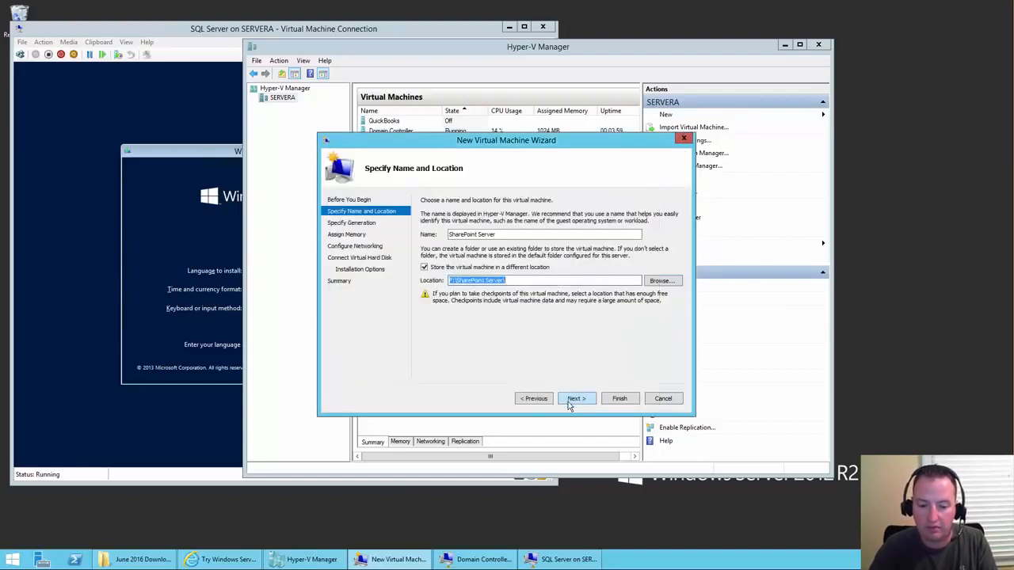
- Keep Generation 1, enter 8000 MB startup memory, and connect the VM to the Realtek switch
{"action": "left_click", "coordinate": [575, 400]}
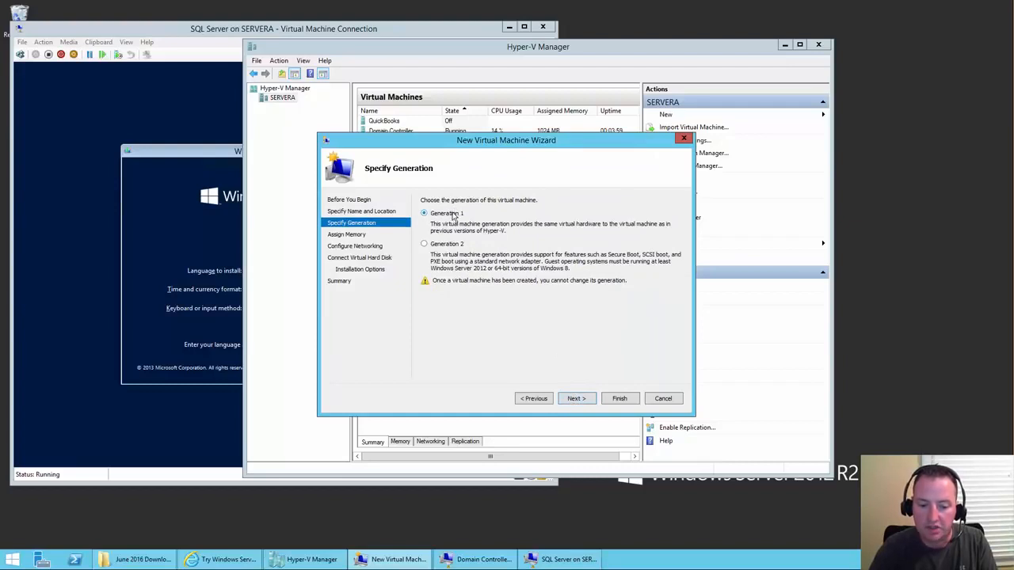
{"action": "left_click", "coordinate": [575, 399]}
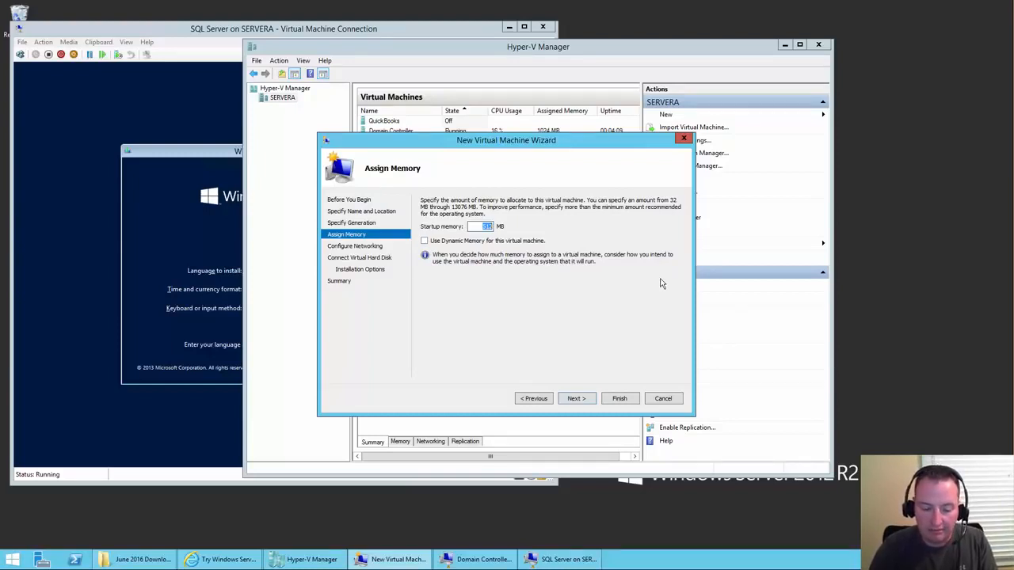
{"action": "type", "text": "8000"}
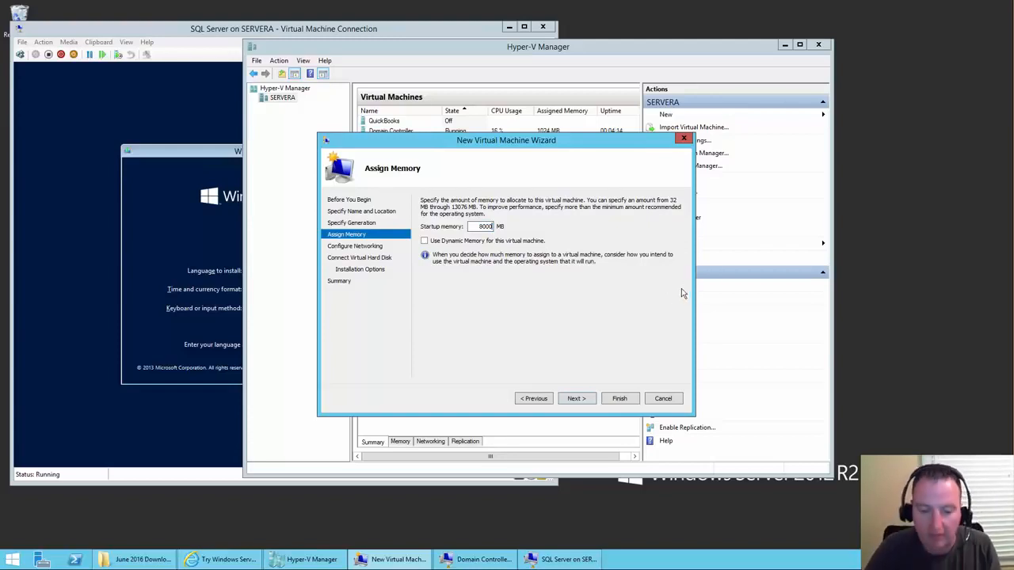
{"action": "left_click", "coordinate": [575, 398]}
{"action": "left_click", "coordinate": [521, 225]}
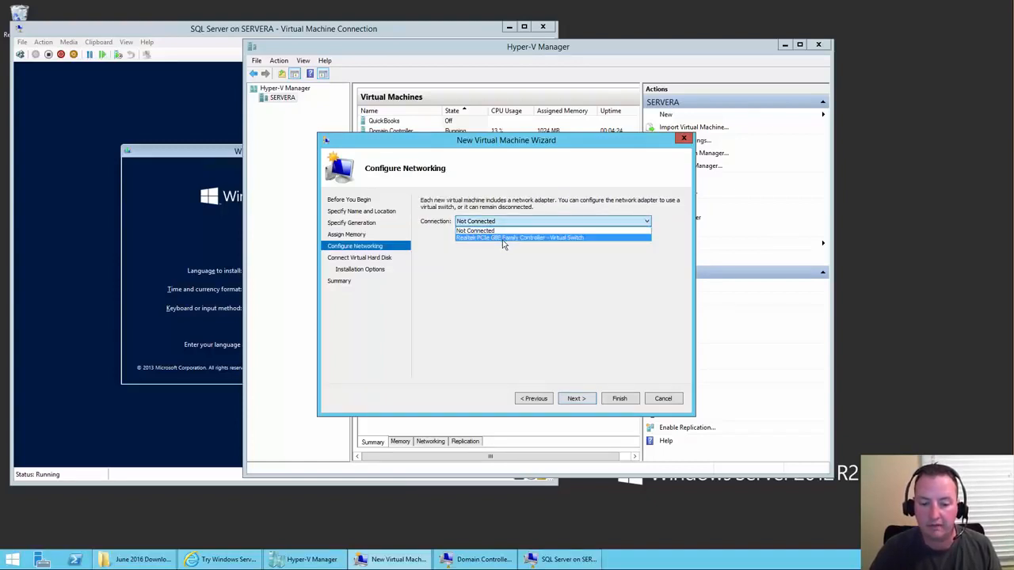
{"action": "left_click", "coordinate": [504, 239]}
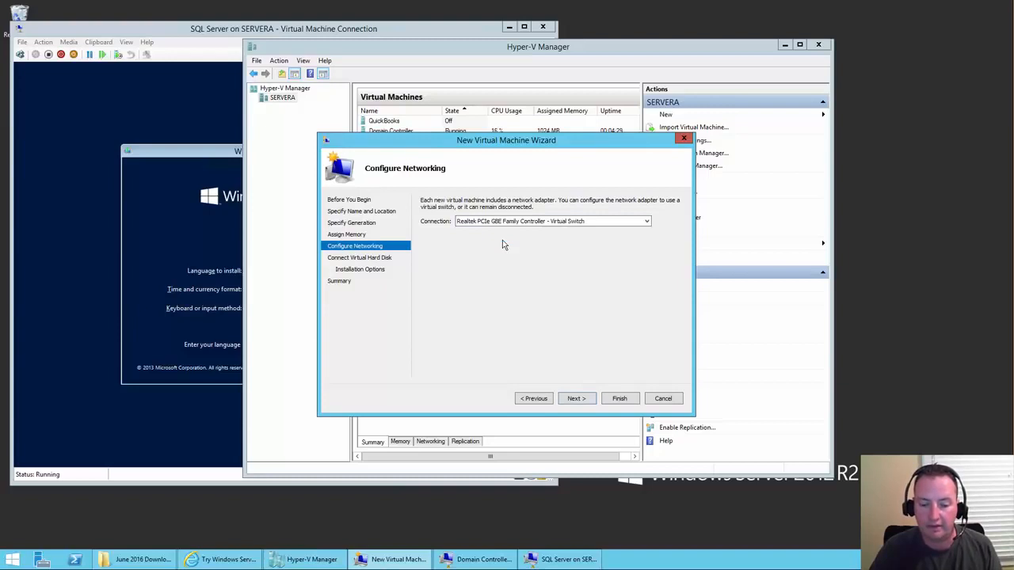
- Go back and change the startup memory to 12000 MB, keeping the Realtek network choice
{"action": "left_click", "coordinate": [534, 398]}
{"action": "left_click_drag", "start_coordinate": [473, 227], "coordinate": [509, 226]}
{"action": "type", "text": "16000"}
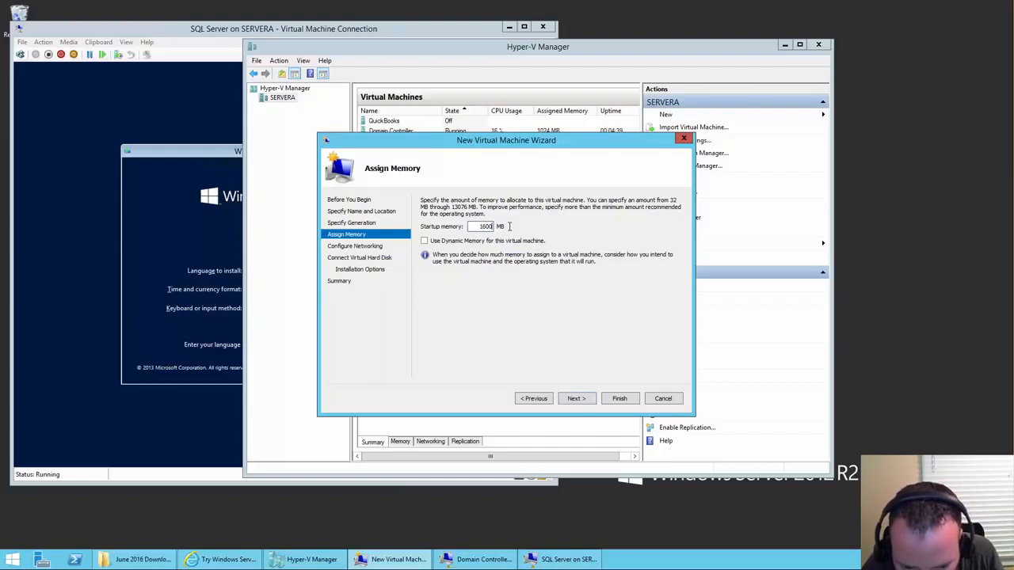
{"action": "key", "text": "BackSpace"}
{"action": "key", "text": "BackSpace"}
{"action": "type", "text": "12000"}
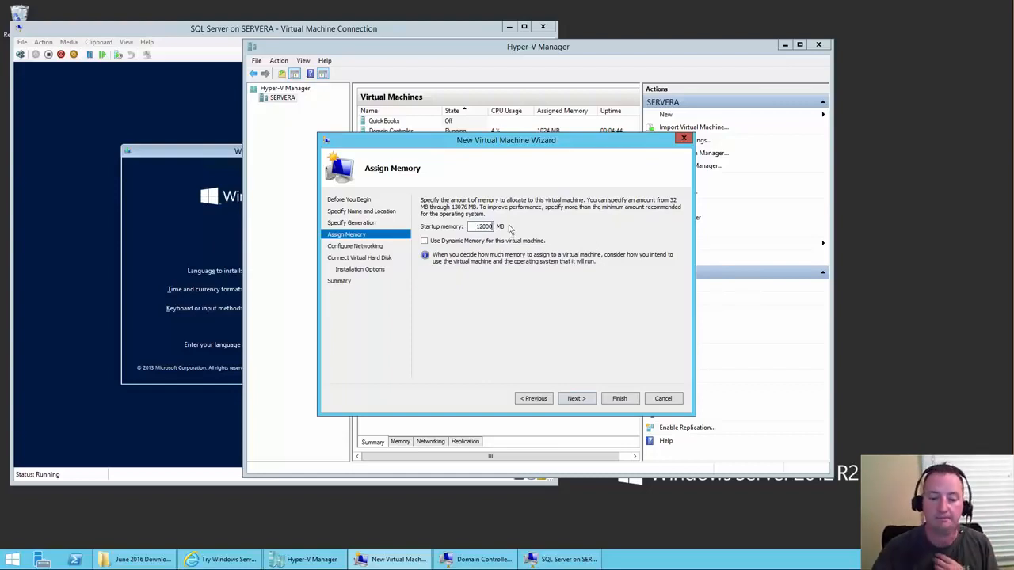
{"action": "left_click", "coordinate": [583, 400]}
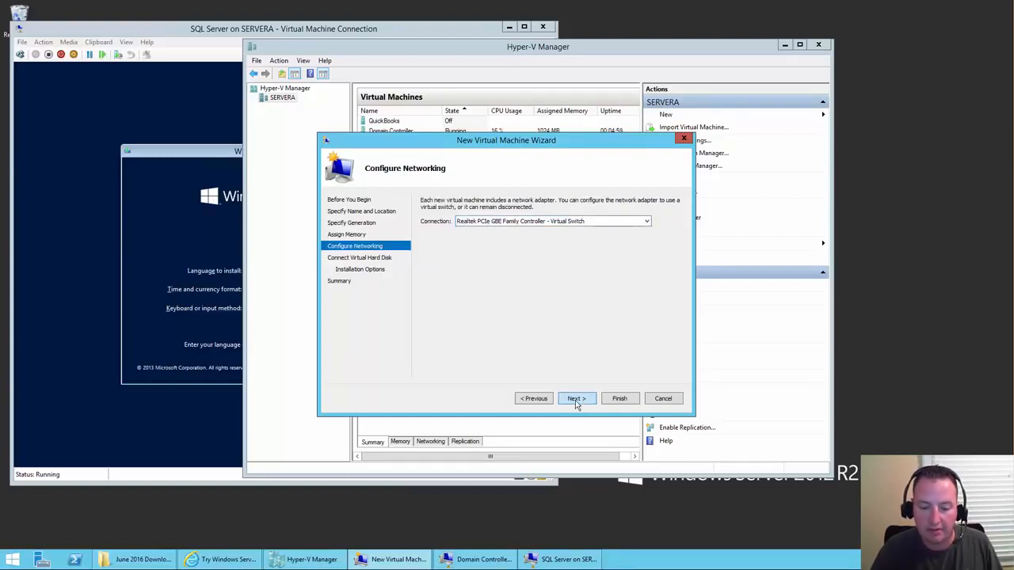
{"action": "left_click", "coordinate": [575, 400]}
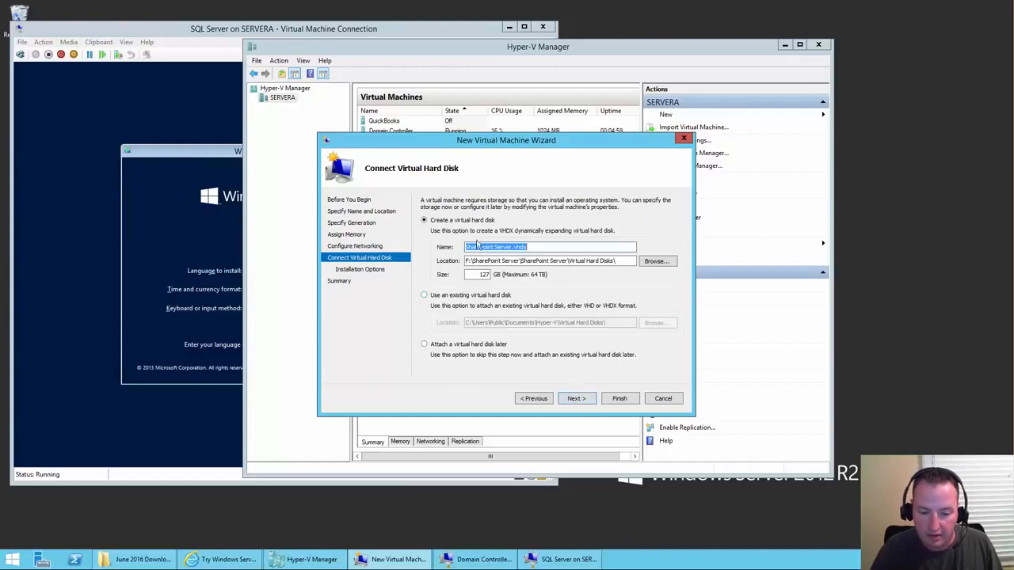
- Keep the default disk, install from the Windows Server evaluation ISO, create the SharePoint Server VM, and open its console
{"action": "left_click", "coordinate": [573, 398]}
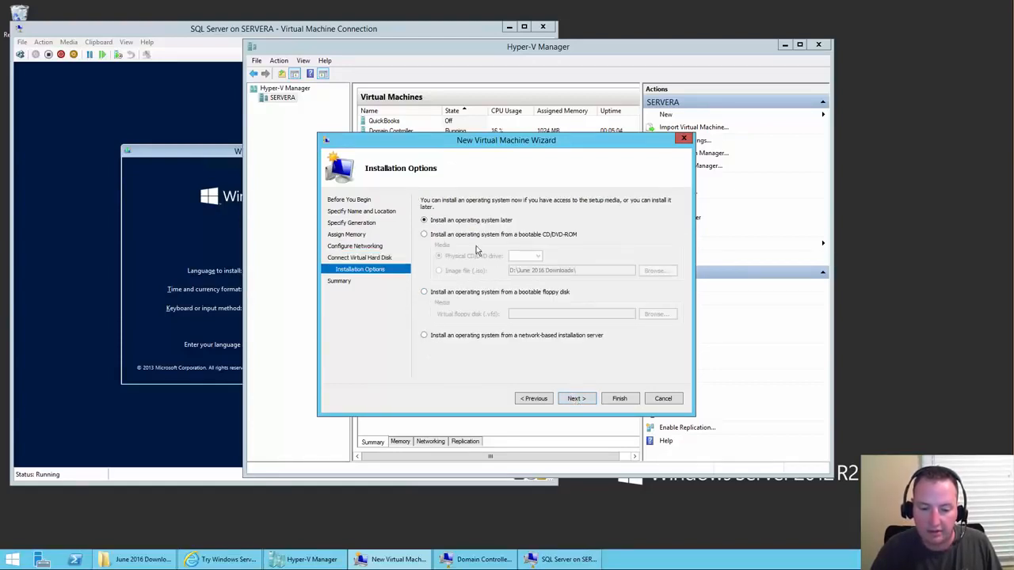
{"action": "left_click", "coordinate": [470, 234]}
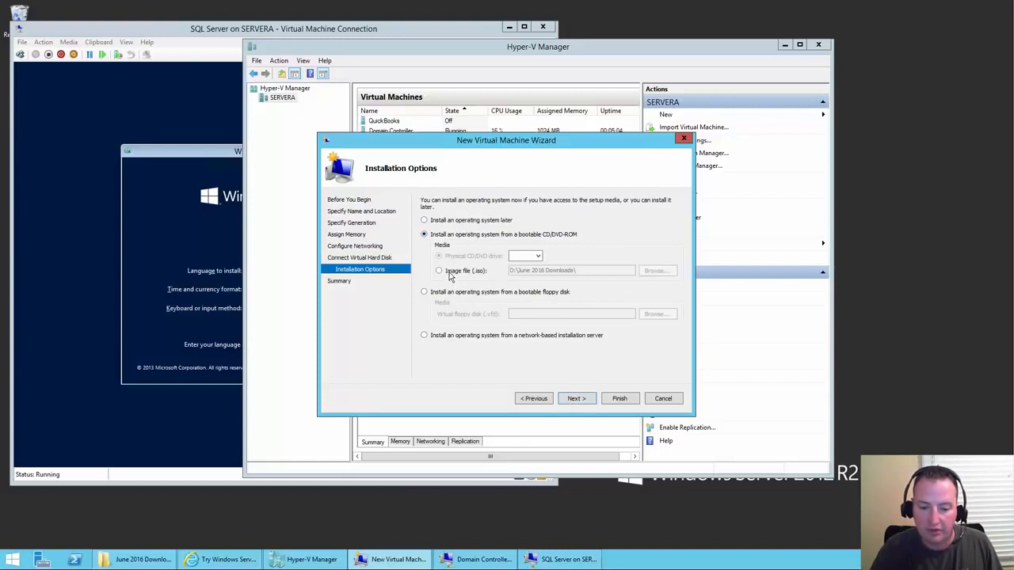
{"action": "left_click", "coordinate": [450, 273]}
{"action": "left_click", "coordinate": [654, 273]}
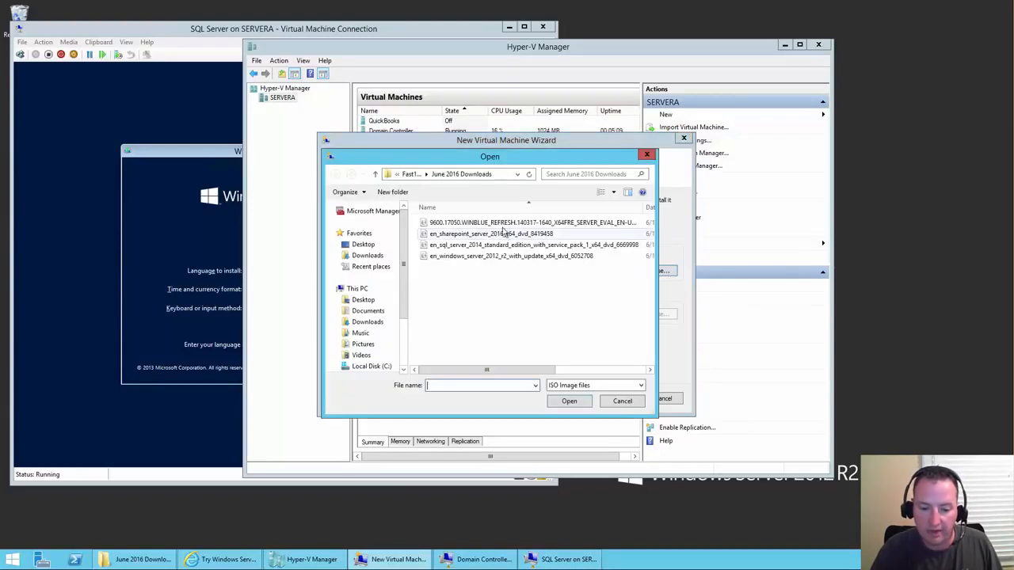
{"action": "double_click", "coordinate": [499, 224]}
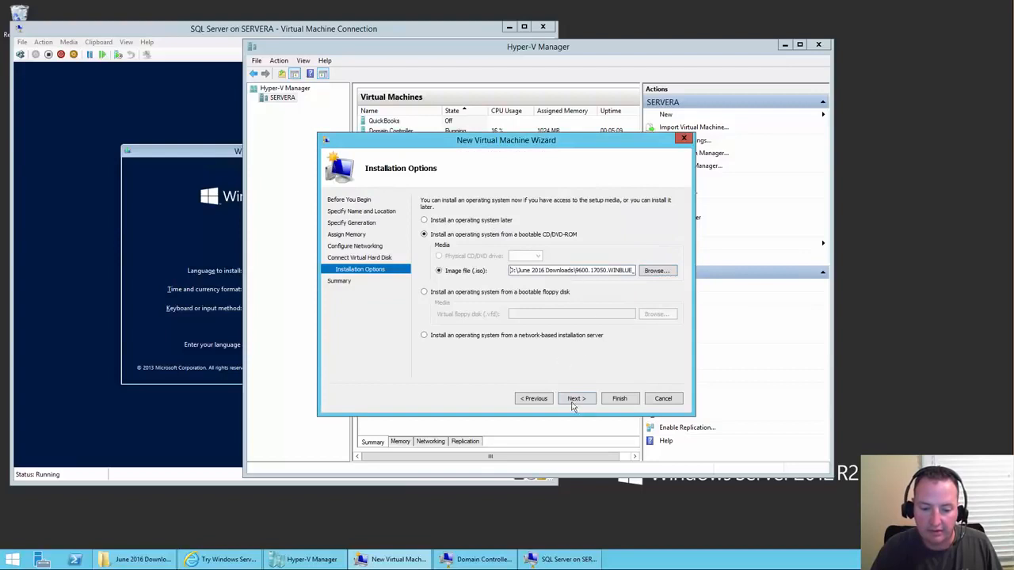
{"action": "left_click", "coordinate": [585, 397]}
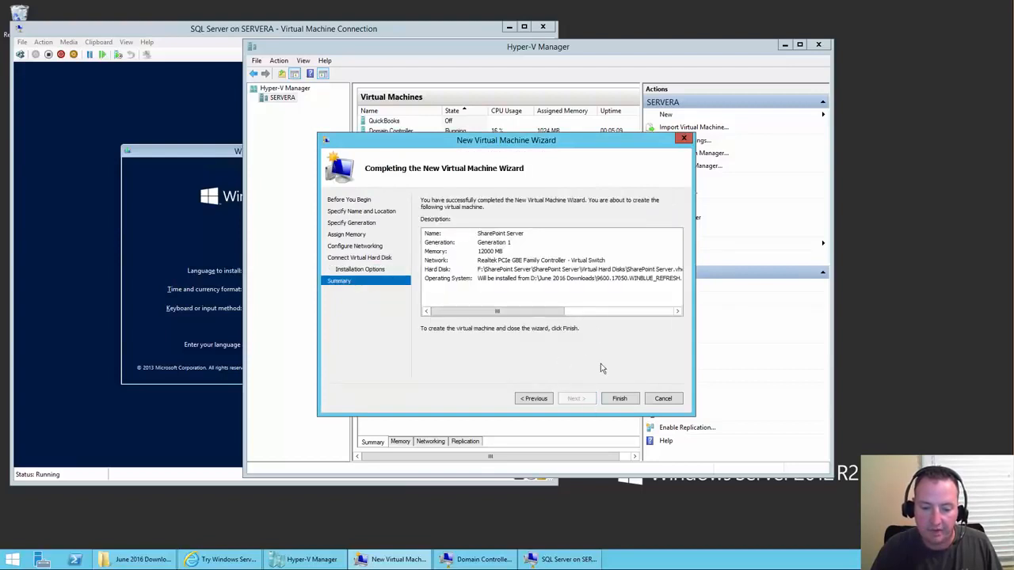
{"action": "left_click", "coordinate": [619, 398]}
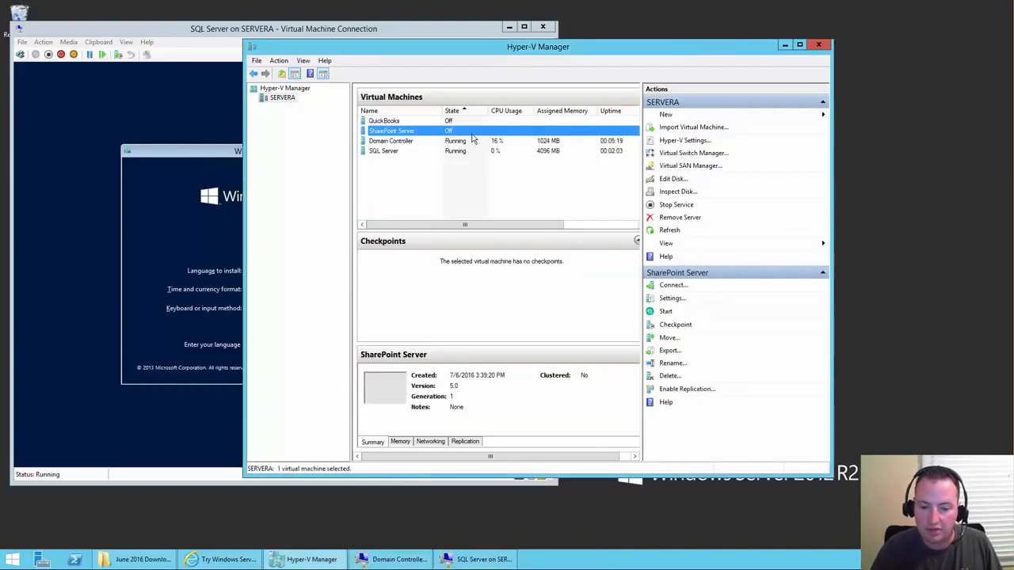
{"action": "double_click", "coordinate": [471, 133]}
{"action": "left_click", "coordinate": [35, 54]}
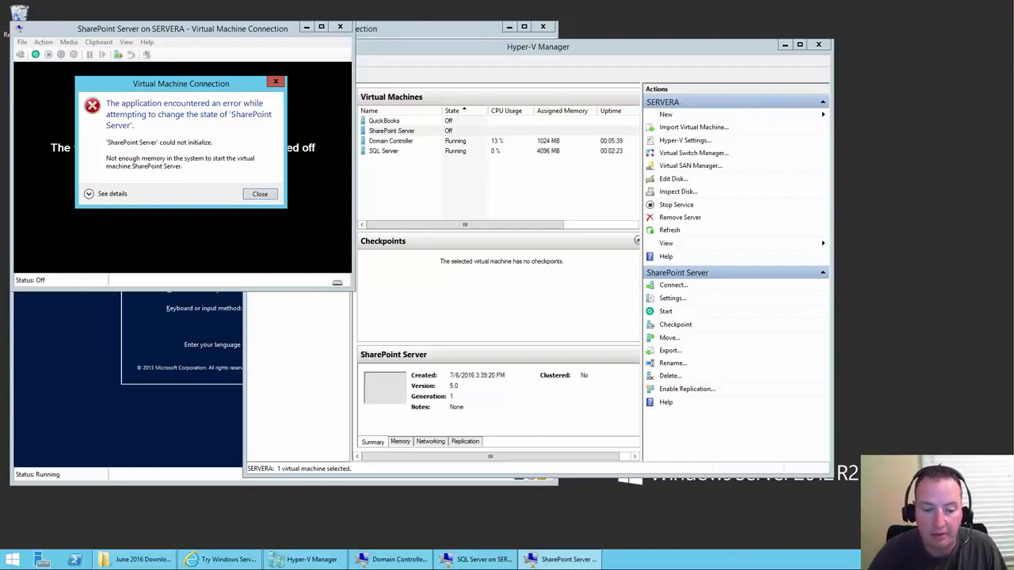
{"action": "left_click", "coordinate": [260, 195]}
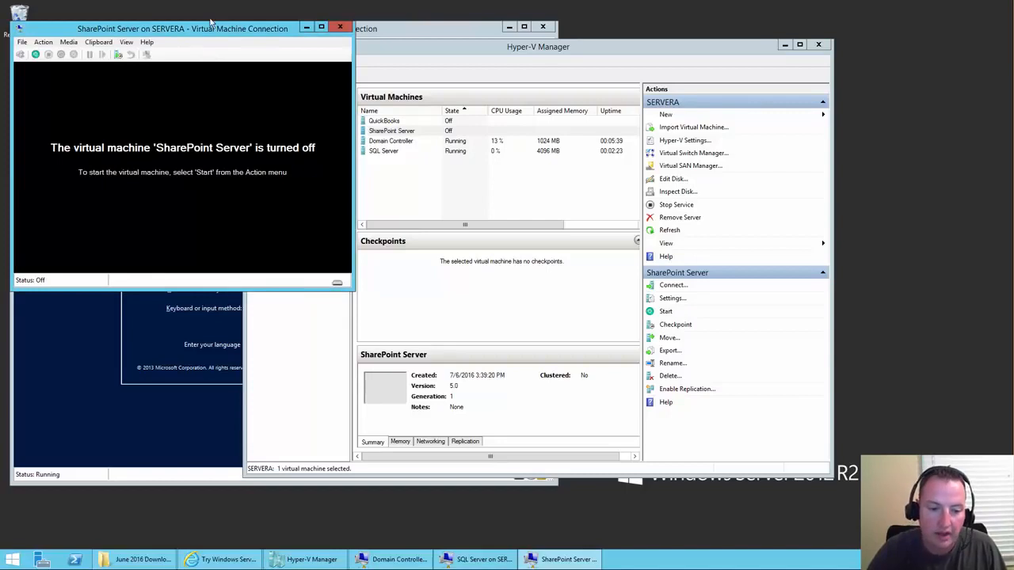
{"action": "left_click", "coordinate": [22, 43]}
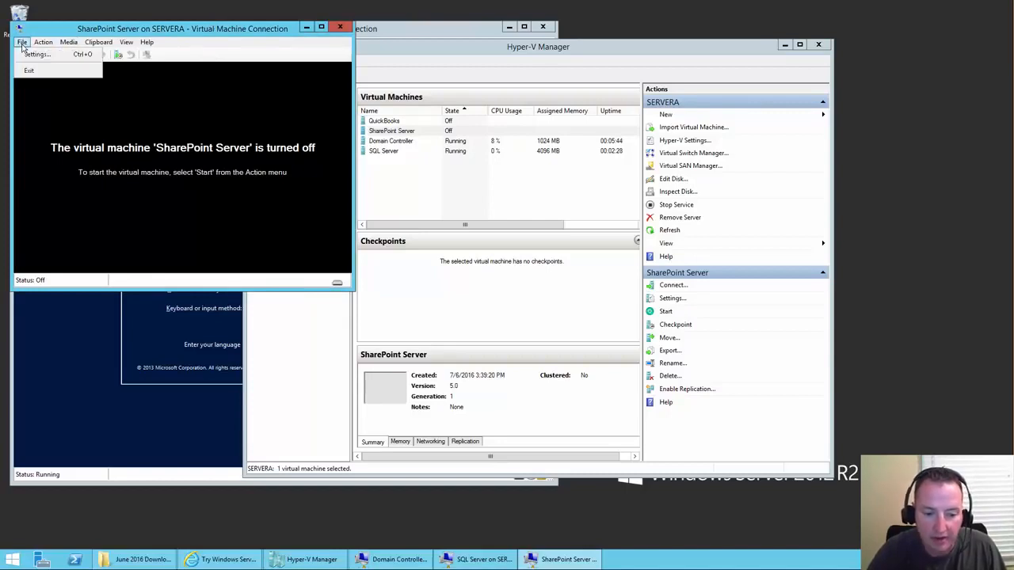
{"action": "mouse_move", "coordinate": [47, 47]}
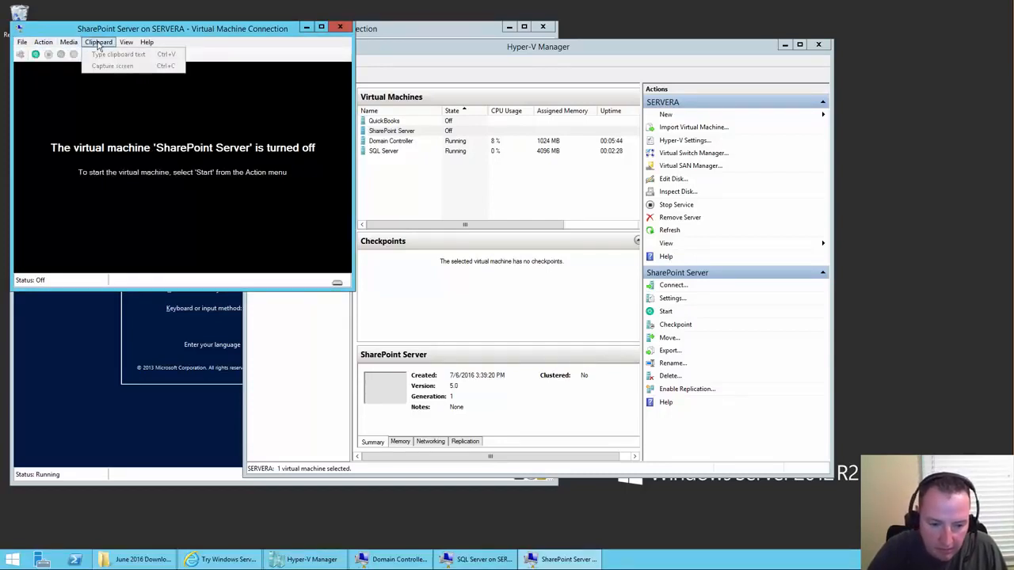
{"action": "left_click", "coordinate": [340, 27]}
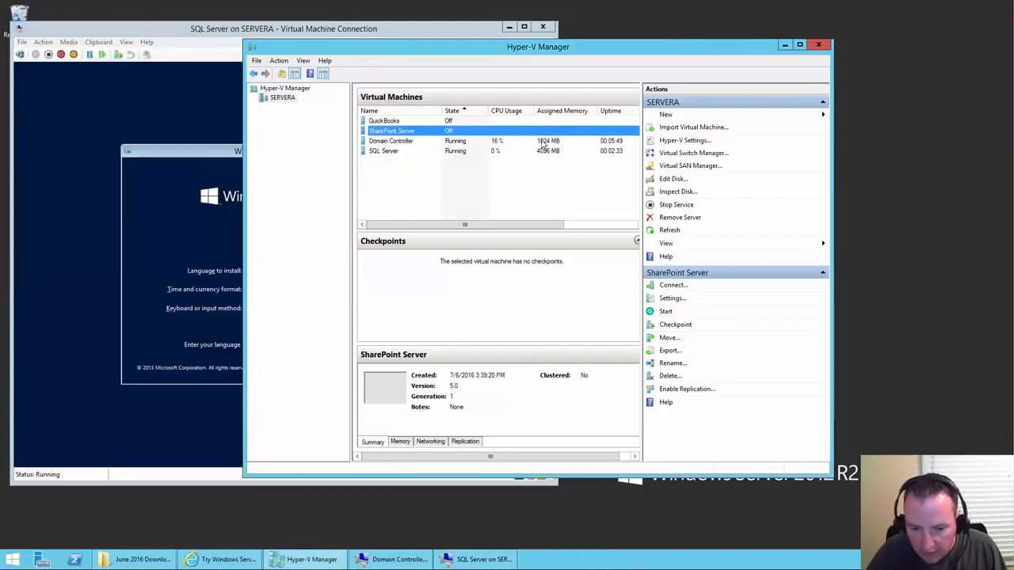
{"action": "left_click", "coordinate": [413, 137]}
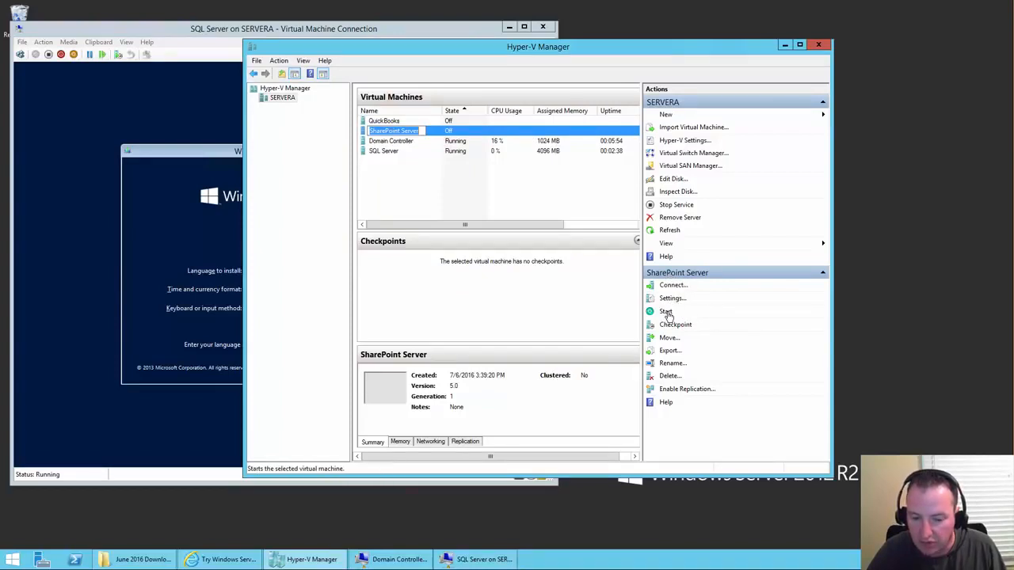
- Reduce the SharePoint Server VM's startup RAM from 12000 MB in its Memory settings
{"action": "left_click", "coordinate": [671, 299]}
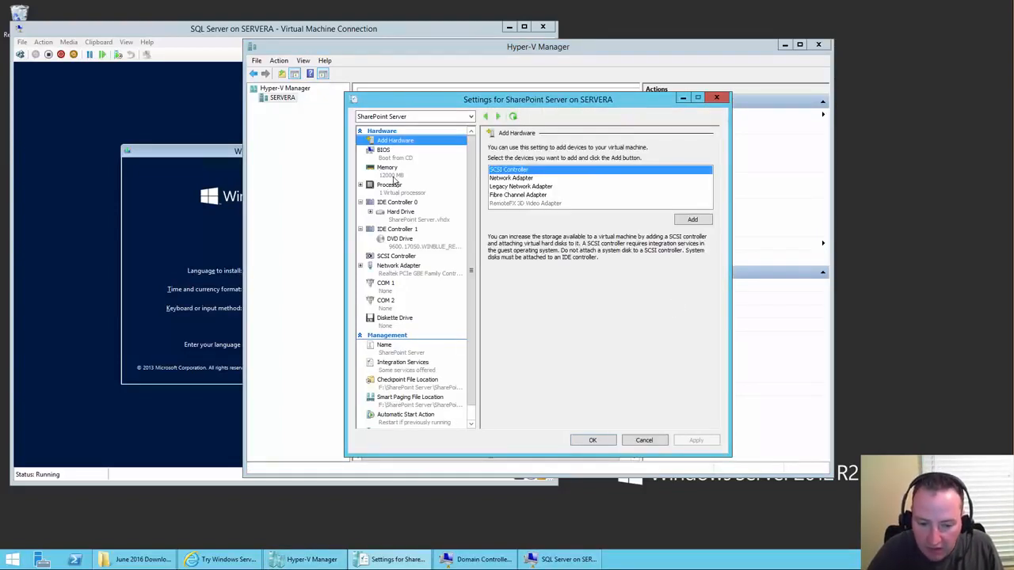
{"action": "left_click", "coordinate": [393, 176]}
{"action": "left_click_drag", "start_coordinate": [572, 170], "coordinate": [601, 170]}
{"action": "type", "text": "8000"}
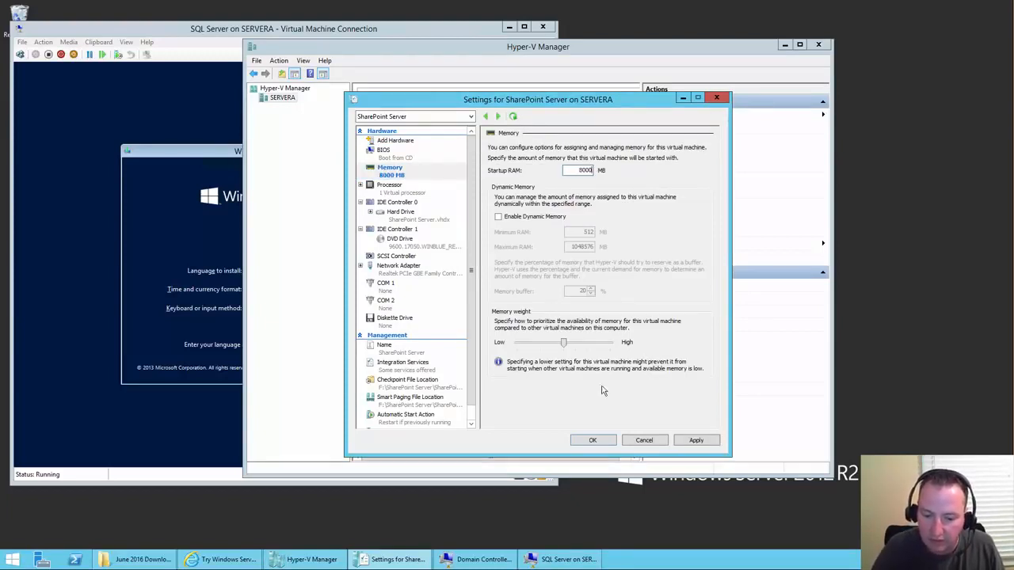
{"action": "left_click", "coordinate": [586, 441]}
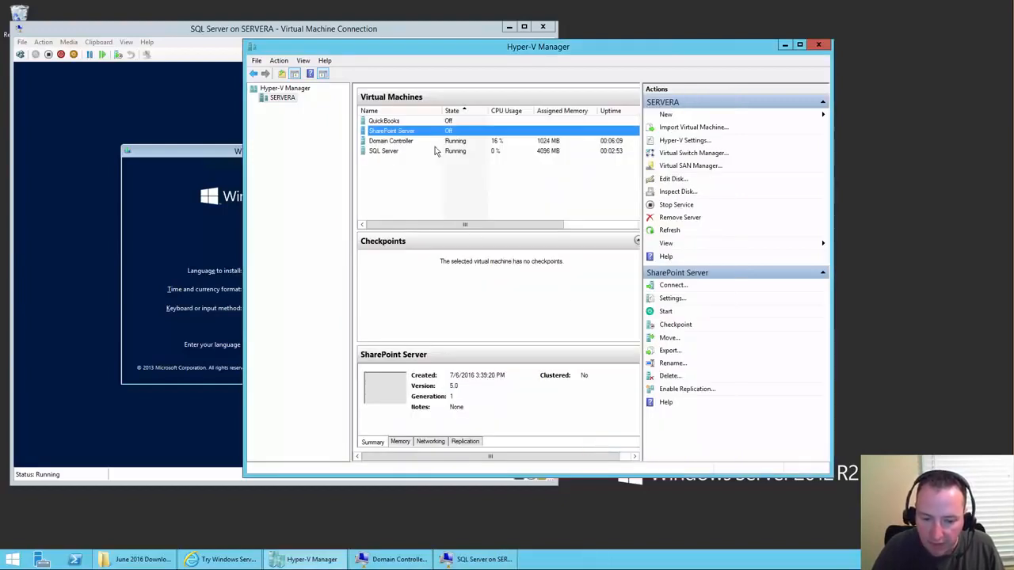
- Open the SharePoint Server VM's console, try starting it, and dismiss the not-enough-memory error
{"action": "double_click", "coordinate": [434, 133]}
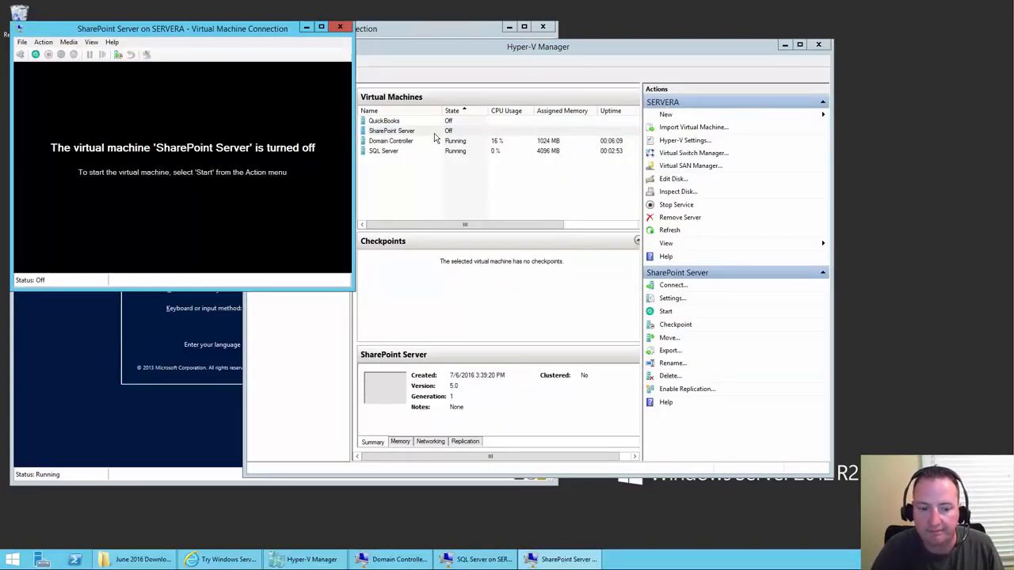
{"action": "left_click", "coordinate": [35, 54]}
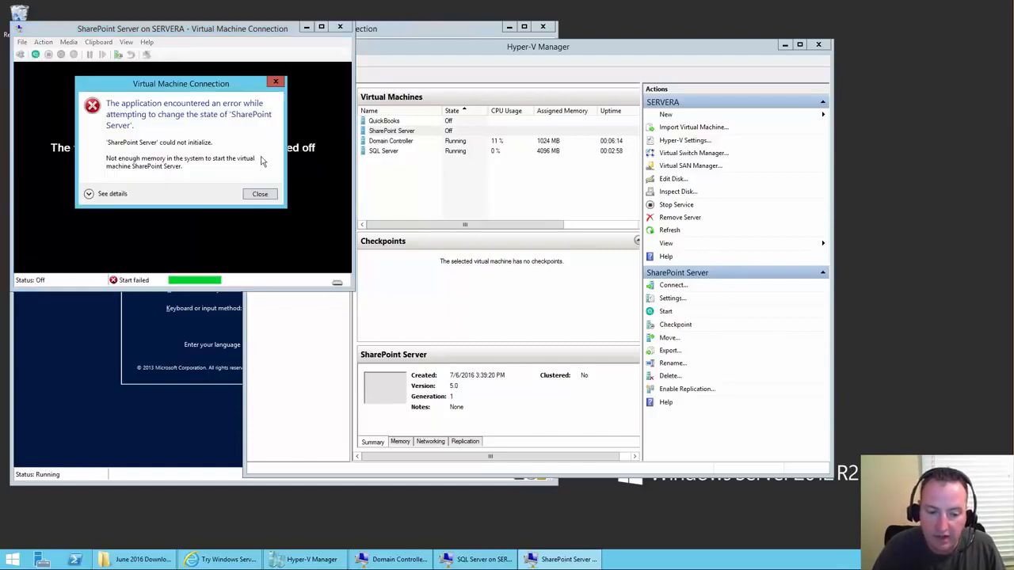
{"action": "left_click", "coordinate": [262, 195]}
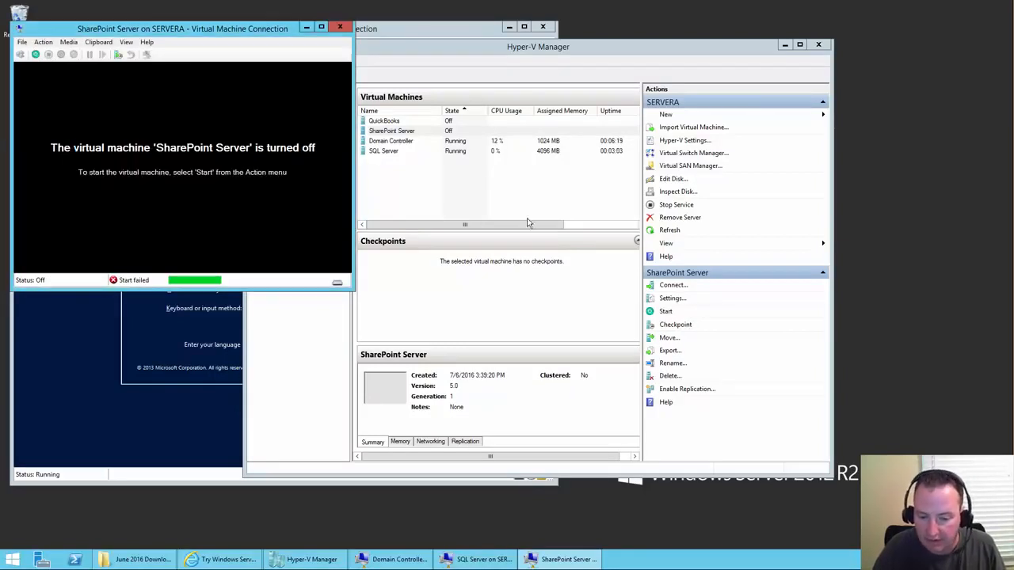
- Set startup RAM to 7500 MB, retry starting the VM, and dismiss the memory error again
{"action": "left_click", "coordinate": [670, 299]}
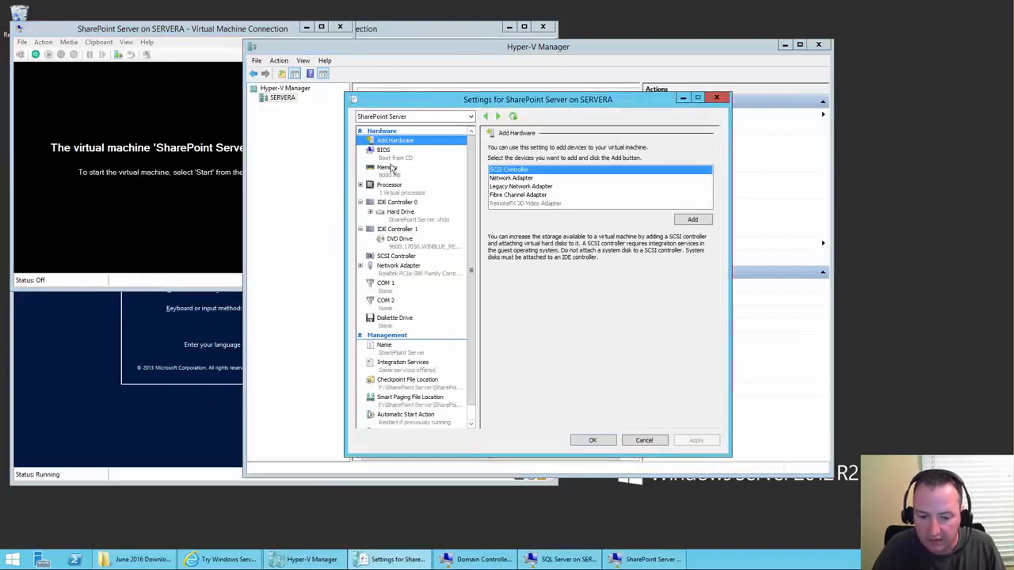
{"action": "left_click", "coordinate": [387, 169]}
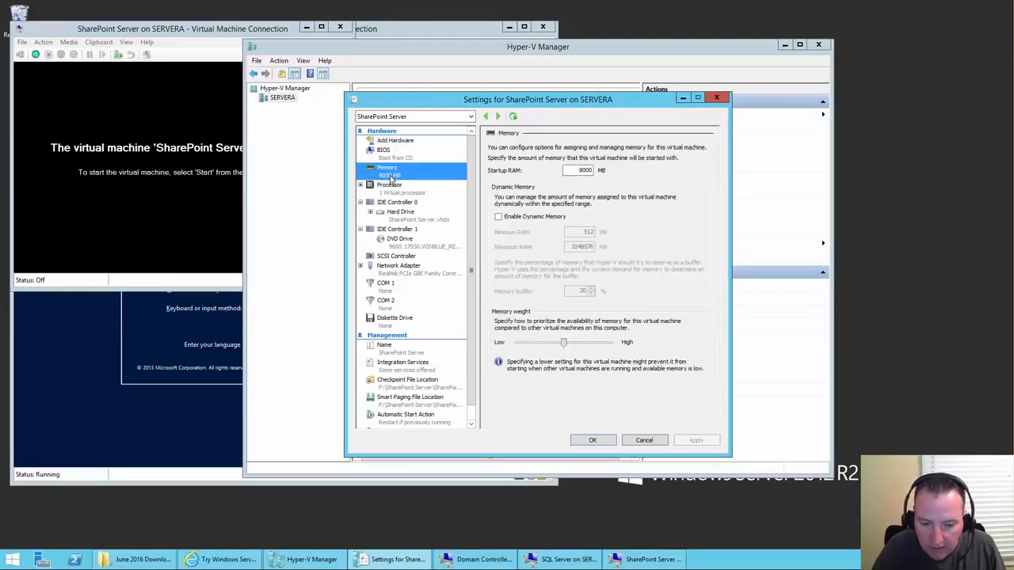
{"action": "double_click", "coordinate": [583, 171]}
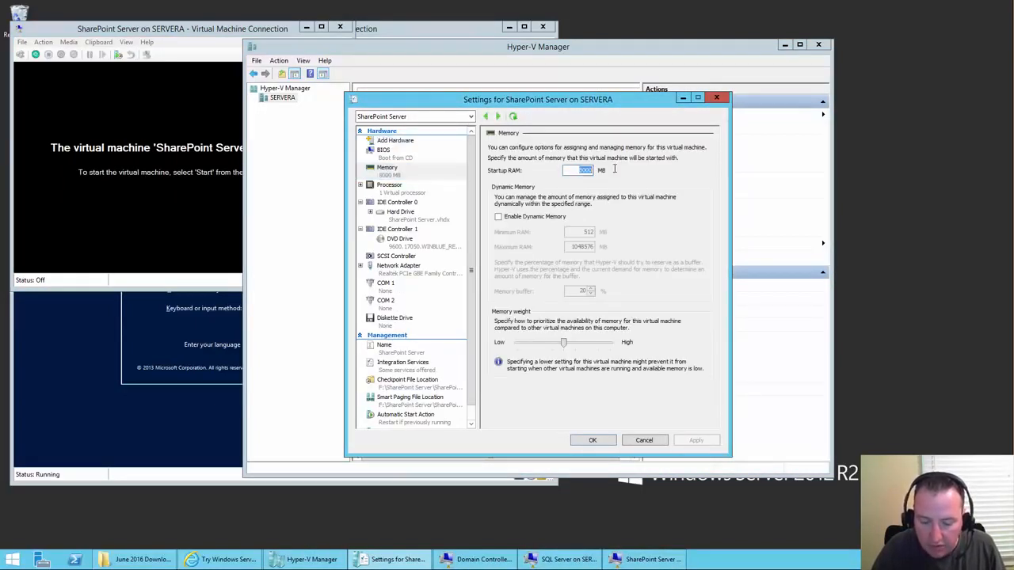
{"action": "type", "text": "7500"}
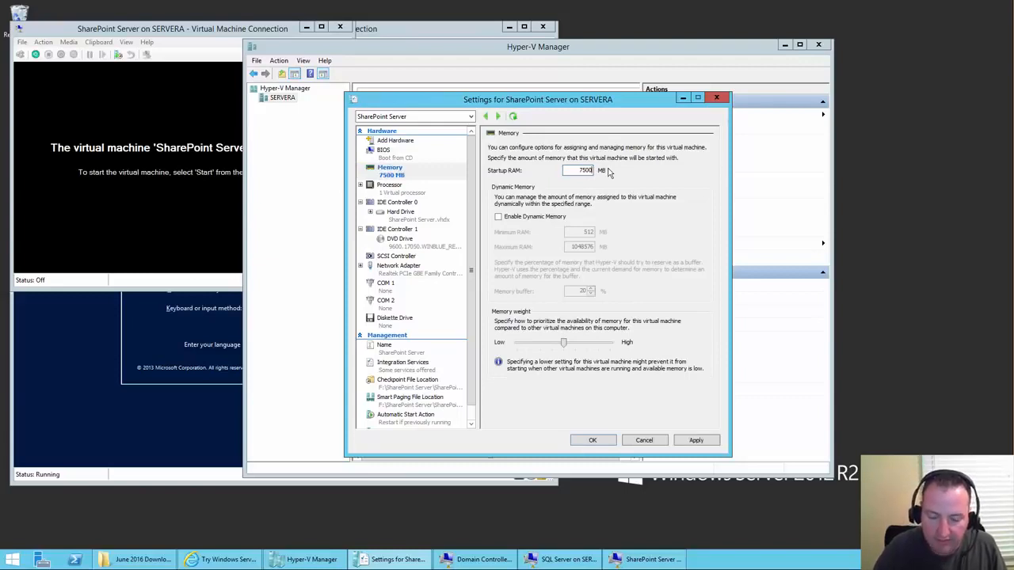
{"action": "left_click", "coordinate": [588, 440]}
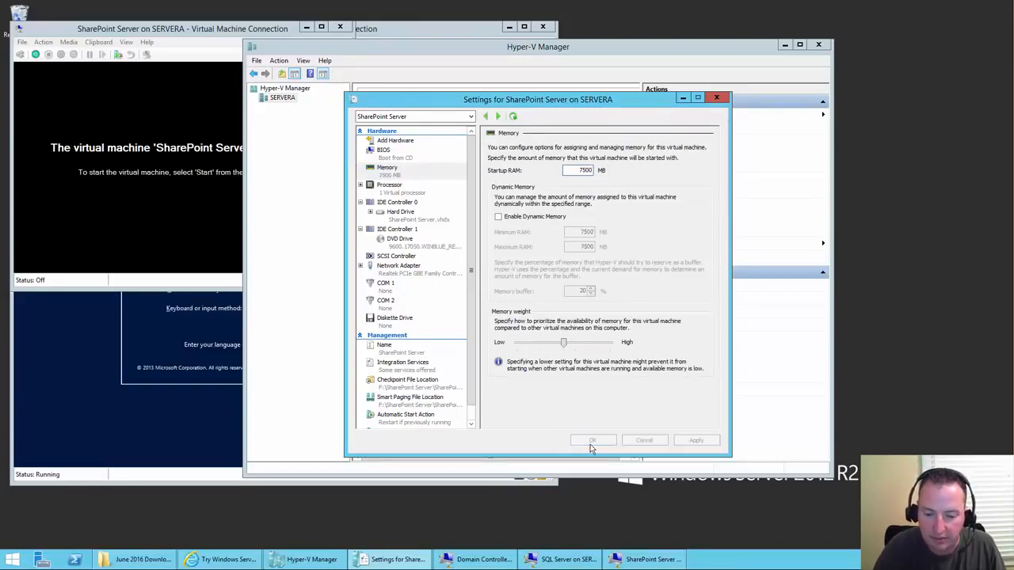
{"action": "left_click", "coordinate": [33, 59]}
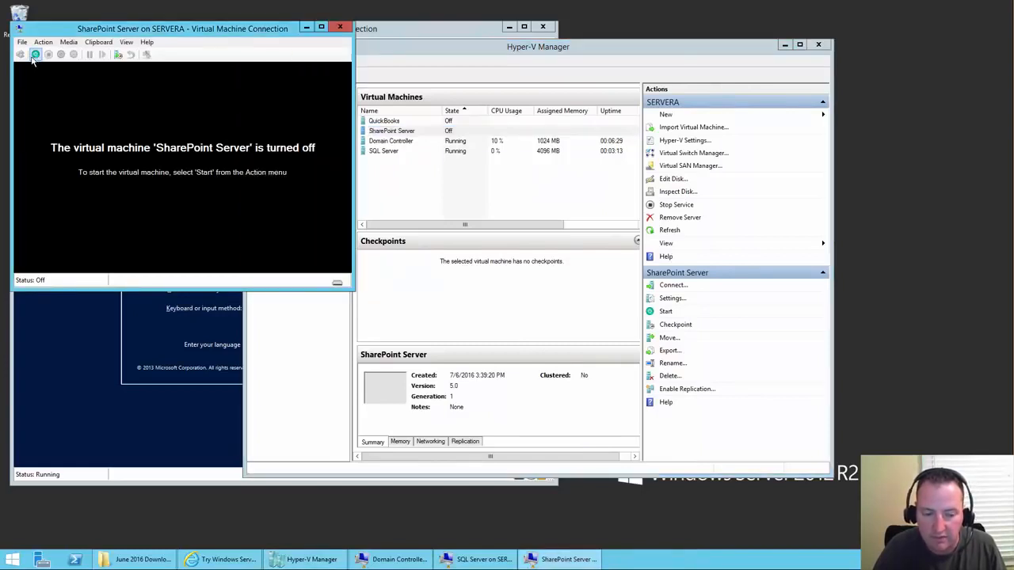
{"action": "left_click", "coordinate": [35, 53]}
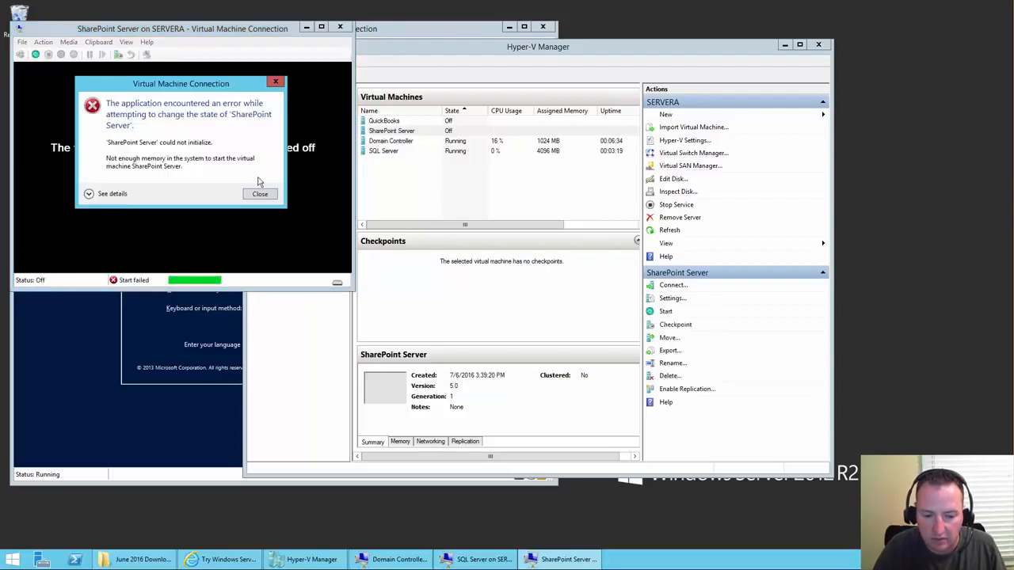
{"action": "left_click", "coordinate": [261, 195]}
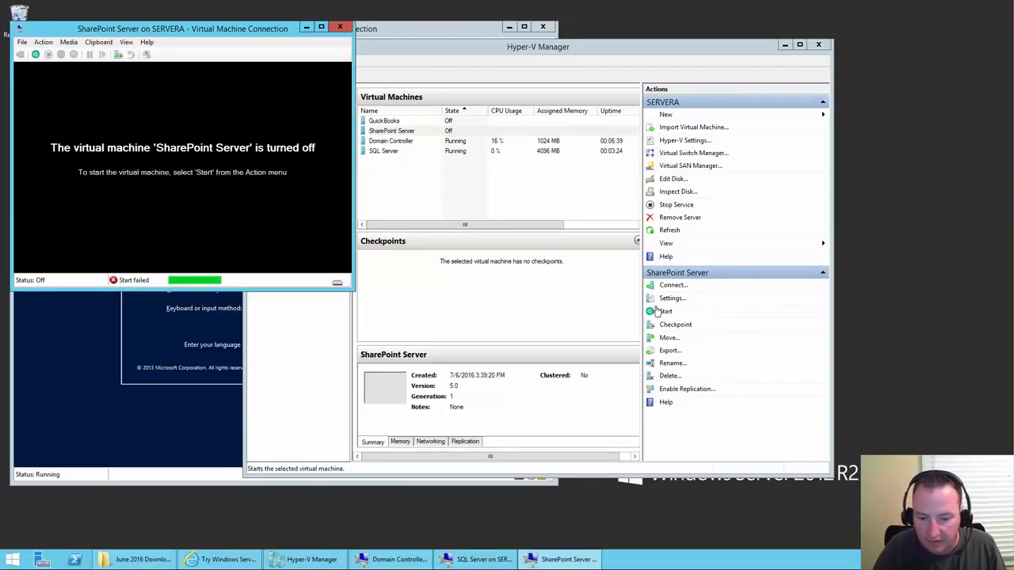
- Lower the startup RAM to 7000 MB and start the SharePoint Server VM
{"action": "left_click", "coordinate": [672, 299]}
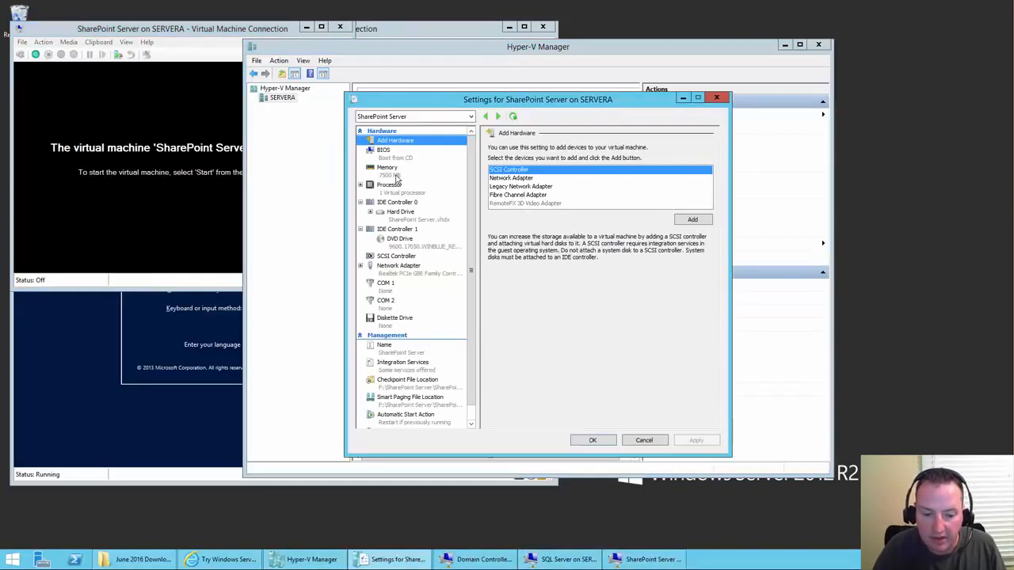
{"action": "left_click", "coordinate": [398, 176]}
{"action": "left_click", "coordinate": [579, 171]}
{"action": "left_click_drag", "start_coordinate": [616, 170], "coordinate": [633, 170]}
{"action": "type", "text": "700"}
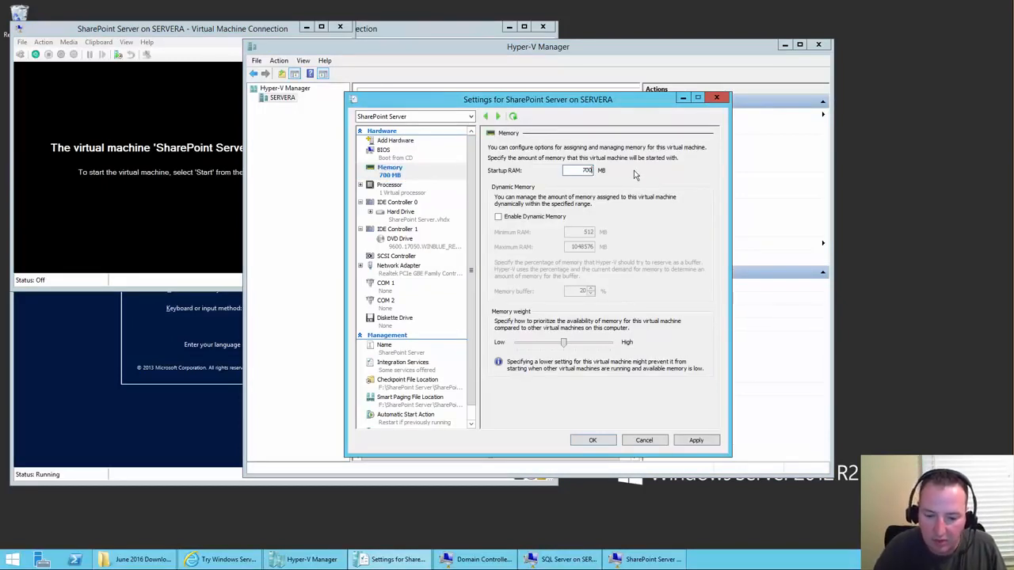
{"action": "type", "text": "0"}
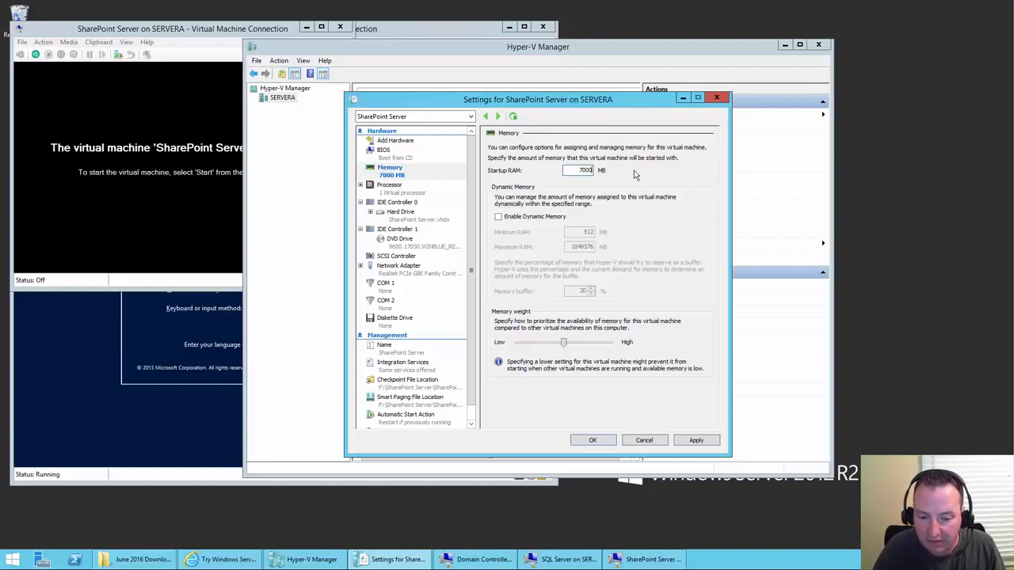
{"action": "left_click", "coordinate": [592, 441]}
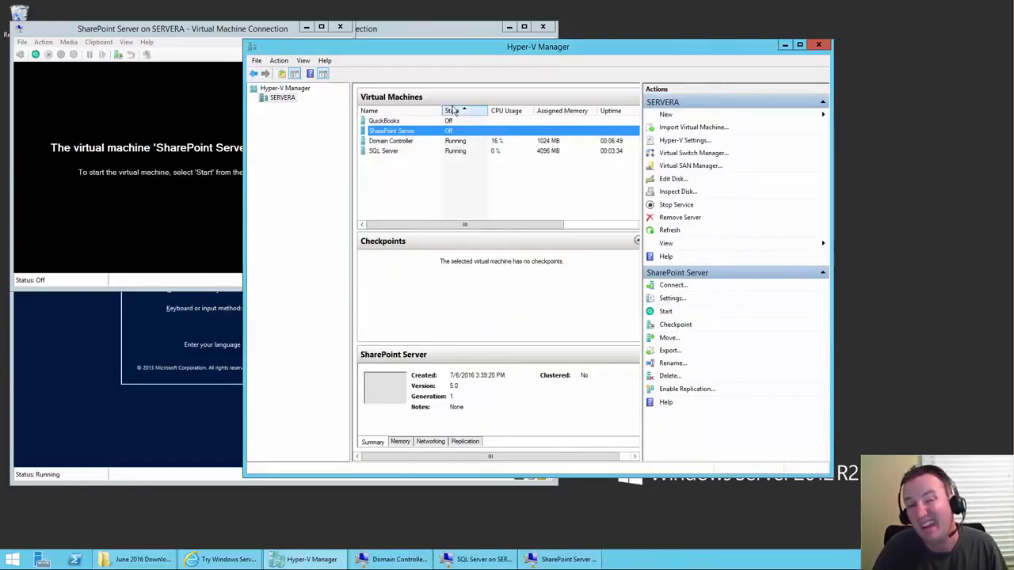
{"action": "left_click", "coordinate": [664, 313]}
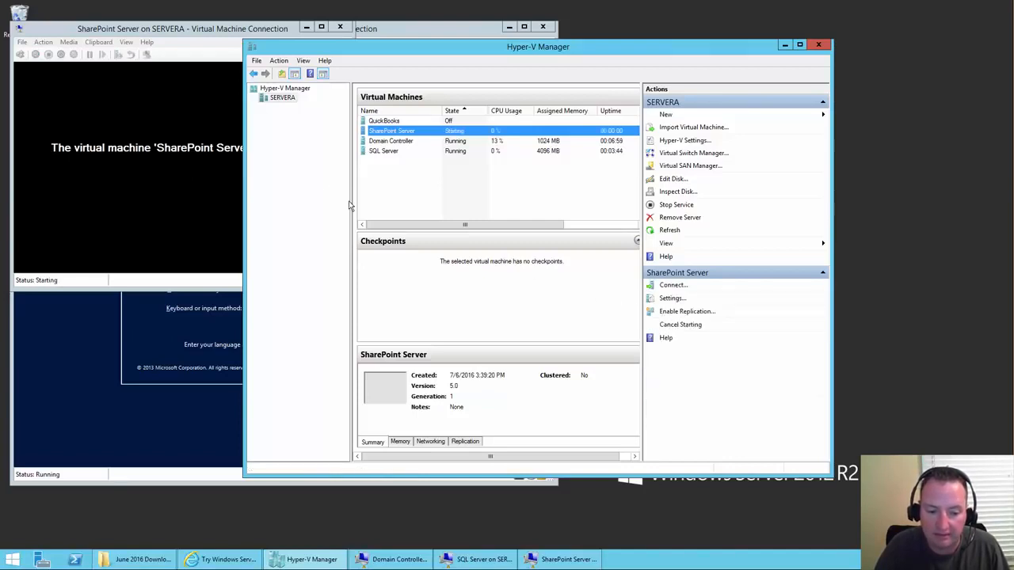
- Move the SharePoint Server console right and the SQL Server console aside, then bring the Domain Controller console forward
{"action": "left_click", "coordinate": [181, 30]}
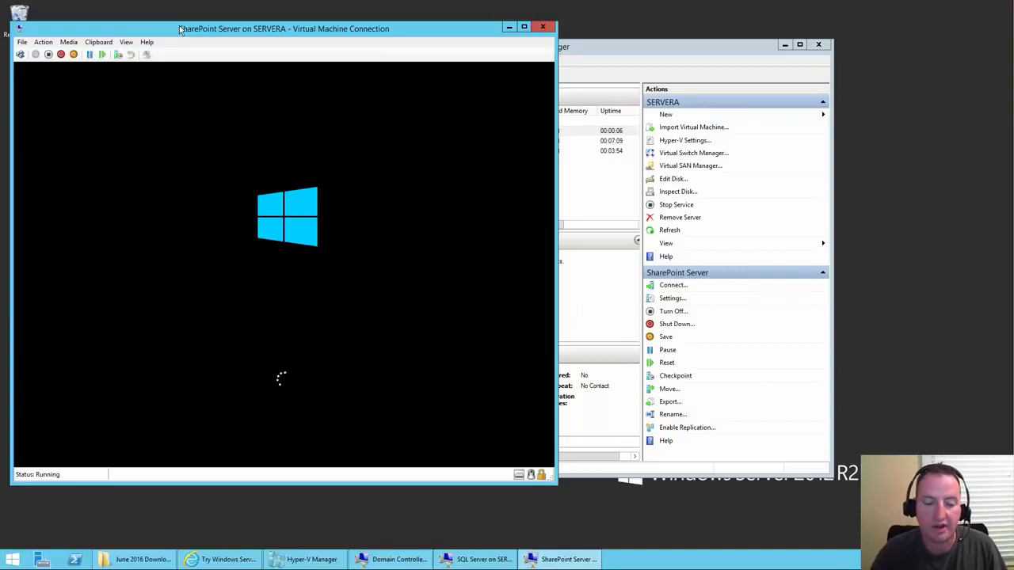
{"action": "left_click_drag", "start_coordinate": [208, 34], "coordinate": [585, 63]}
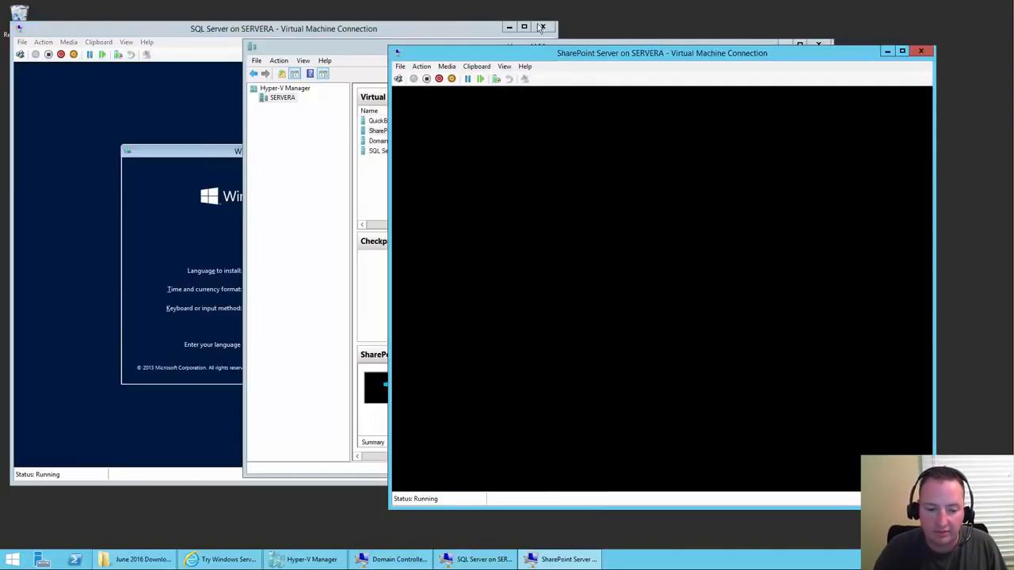
{"action": "left_click_drag", "start_coordinate": [190, 35], "coordinate": [323, 78]}
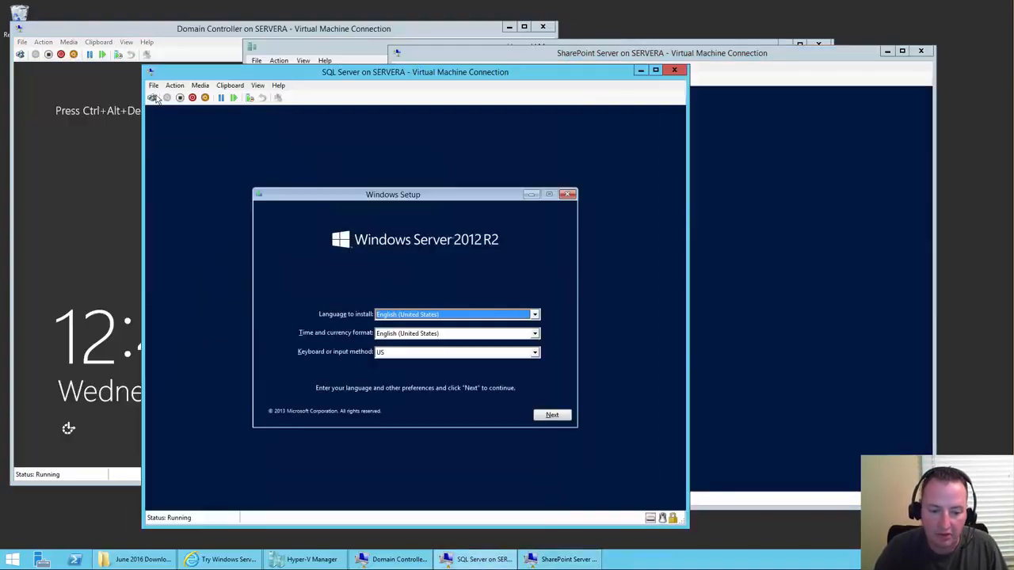
{"action": "left_click", "coordinate": [39, 193]}
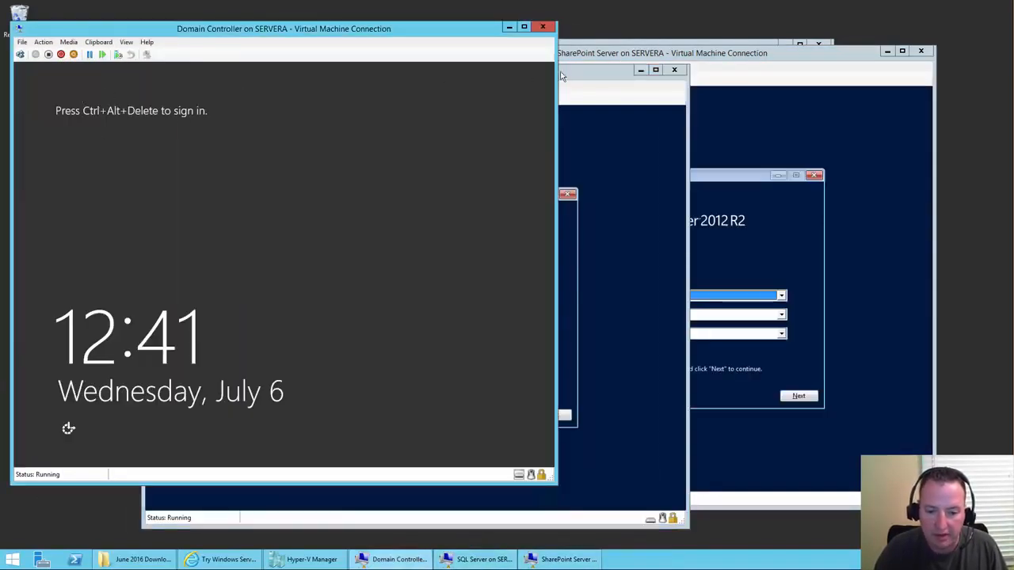
- On the SQL Server VM, accept the language settings and choose Install now
{"action": "left_click", "coordinate": [579, 72]}
{"action": "left_click_drag", "start_coordinate": [338, 71], "coordinate": [237, 52]}
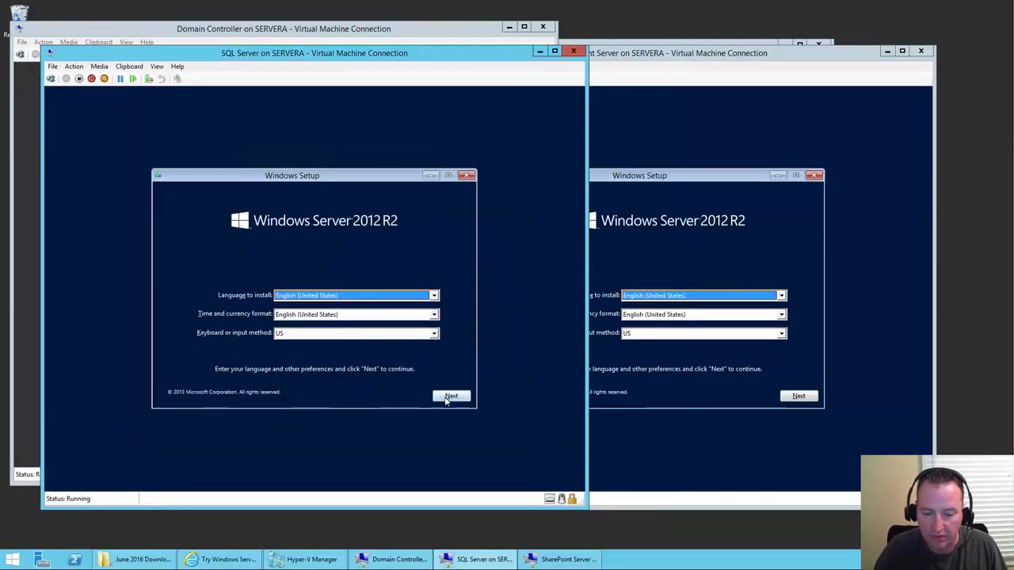
{"action": "left_click", "coordinate": [447, 399]}
{"action": "left_click", "coordinate": [329, 291]}
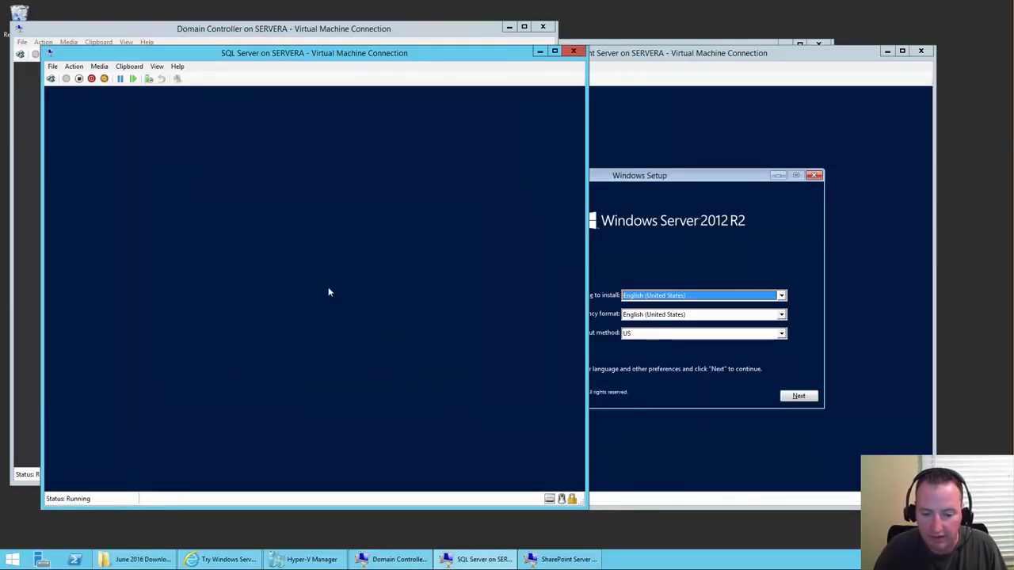
- Do the same on the SharePoint Server VM, then bring up the June 2016 Downloads folder
{"action": "left_click", "coordinate": [808, 396]}
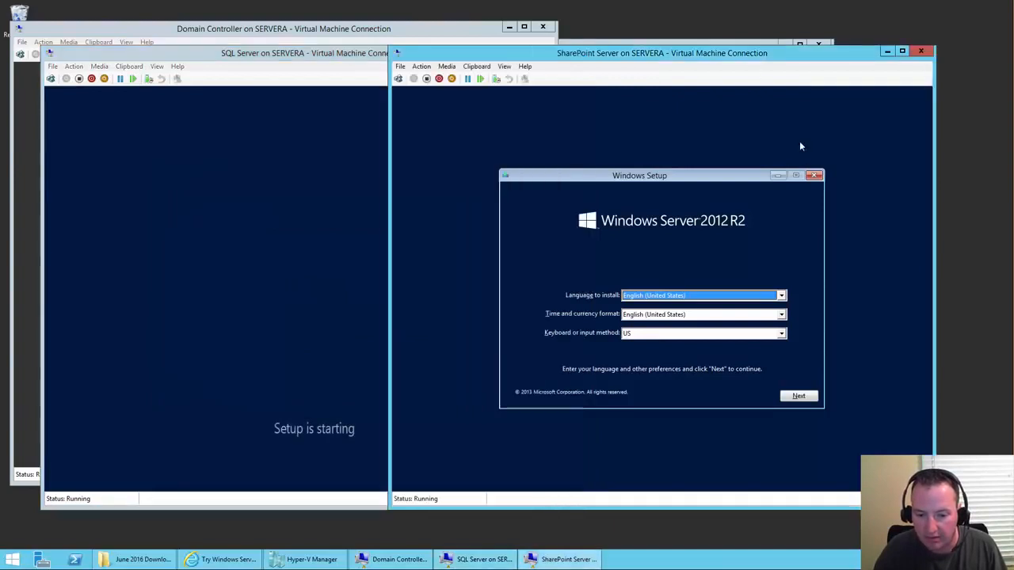
{"action": "left_click", "coordinate": [810, 396]}
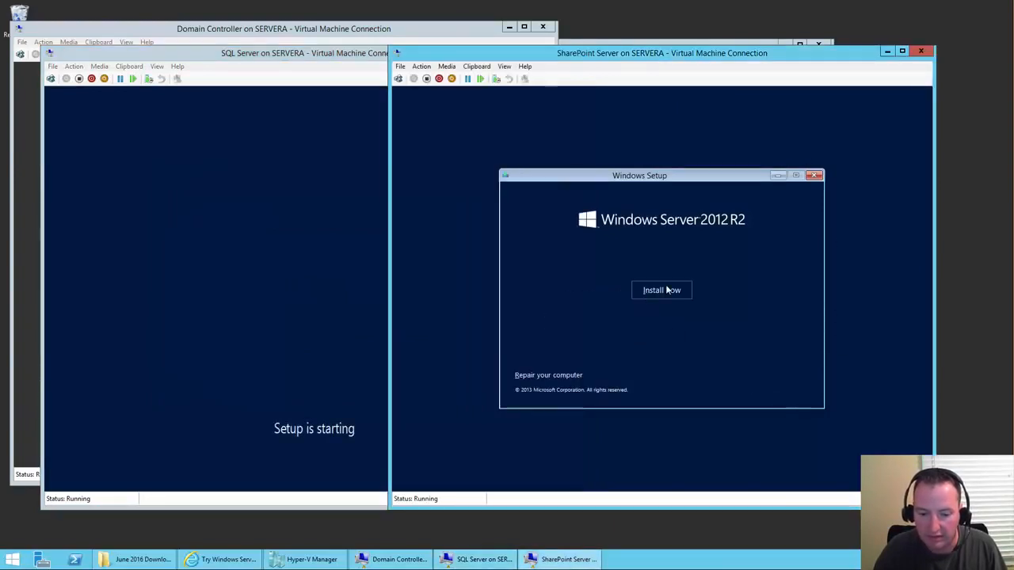
{"action": "left_click", "coordinate": [666, 290]}
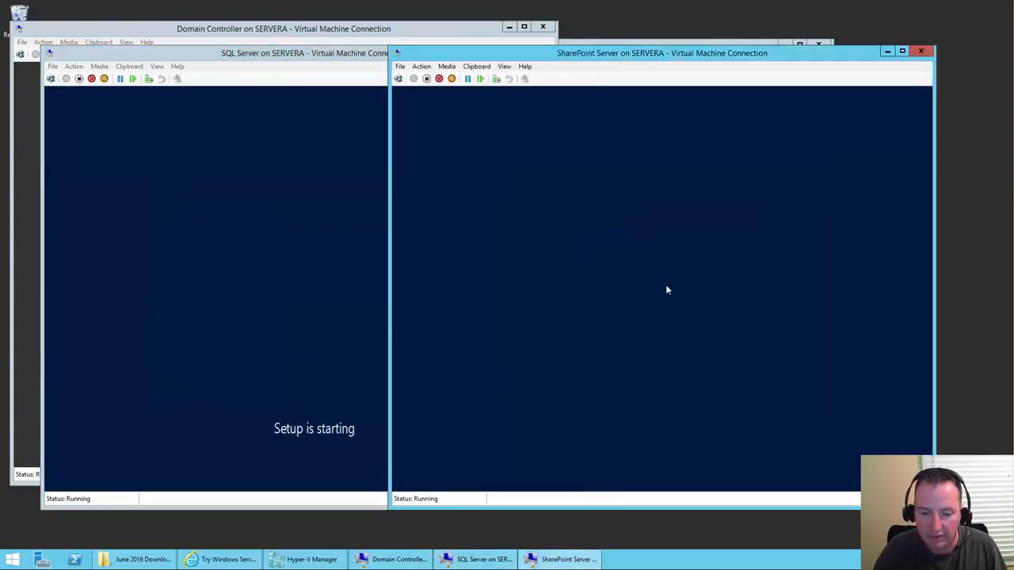
{"action": "left_click", "coordinate": [133, 562]}
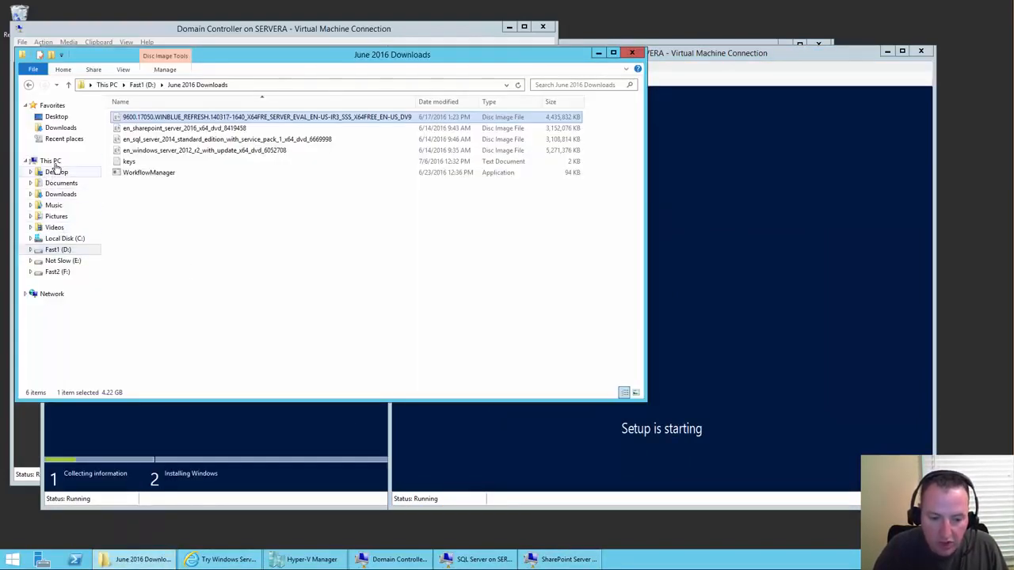
- Open This PC in File Explorer to view the computer's four drives
{"action": "left_click", "coordinate": [52, 161]}
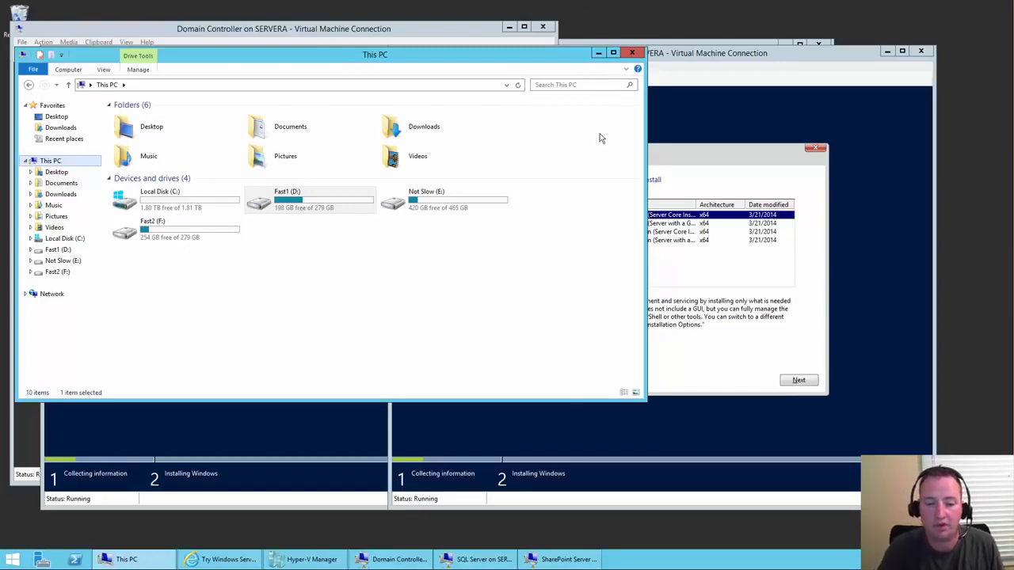
- Close This PC and choose Standard Evaluation (GUI) edition on both SharePoint and SQL VMs
{"action": "left_click", "coordinate": [632, 53]}
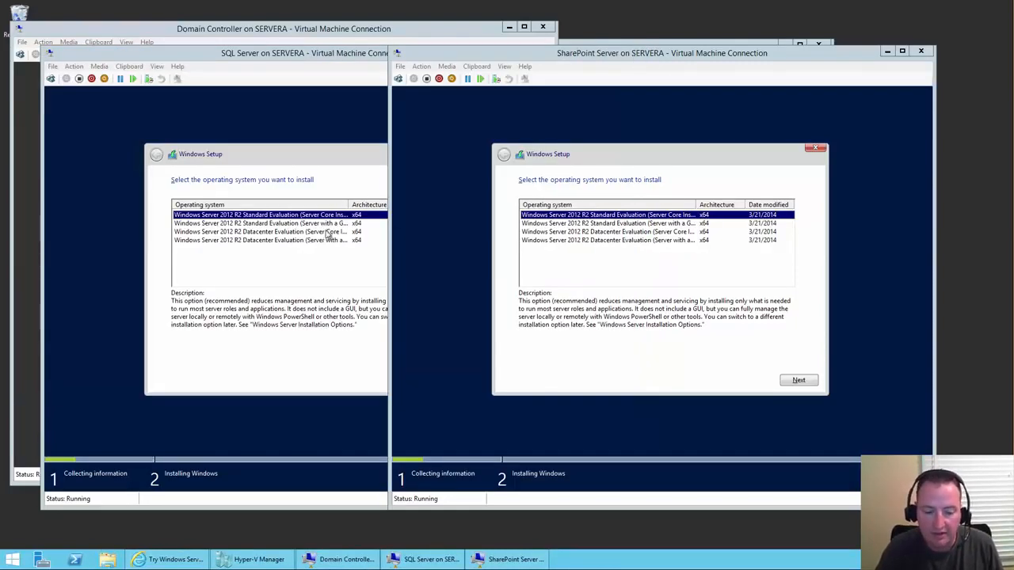
{"action": "left_click", "coordinate": [598, 225]}
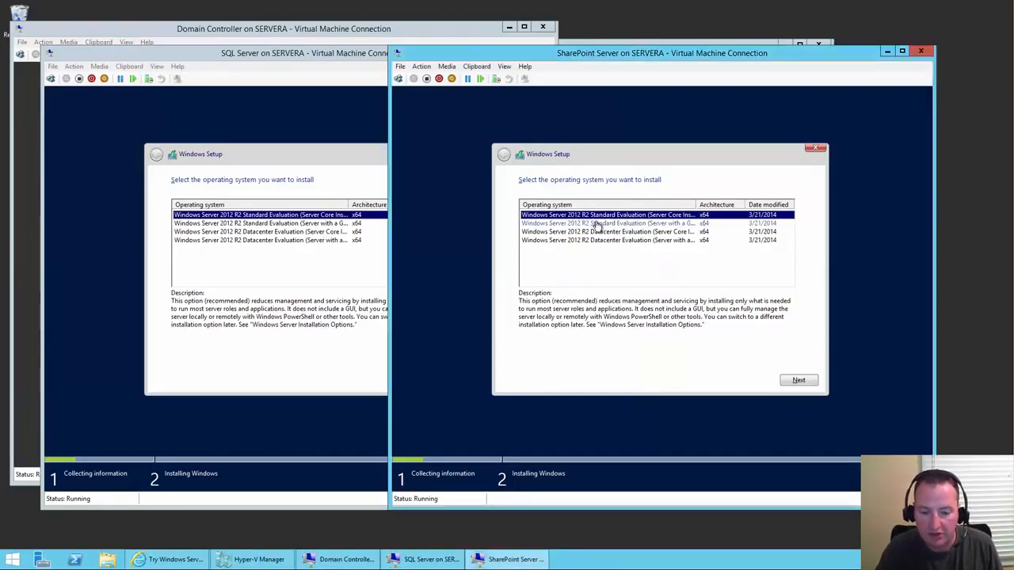
{"action": "left_click", "coordinate": [796, 380]}
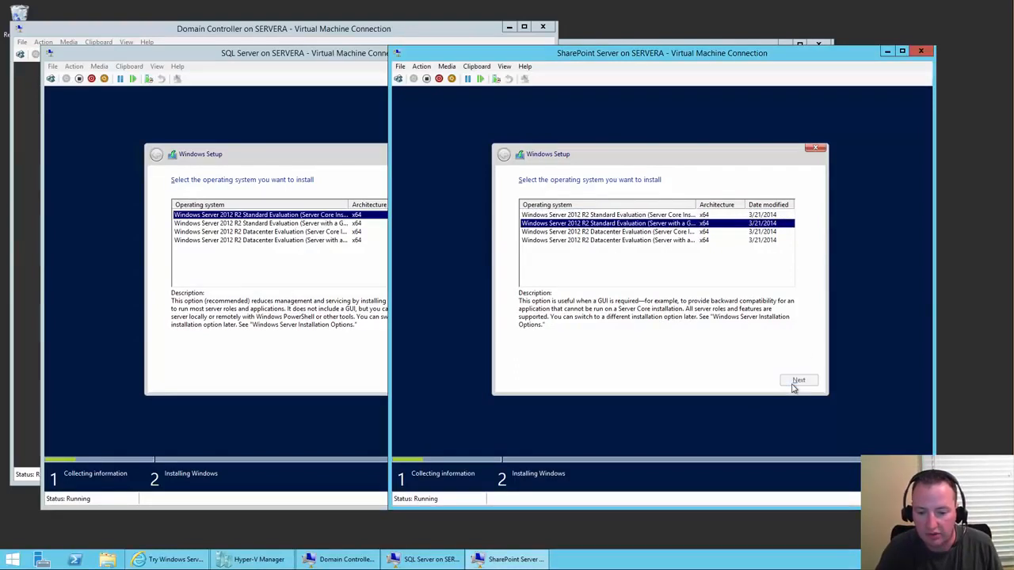
{"action": "left_click", "coordinate": [308, 224]}
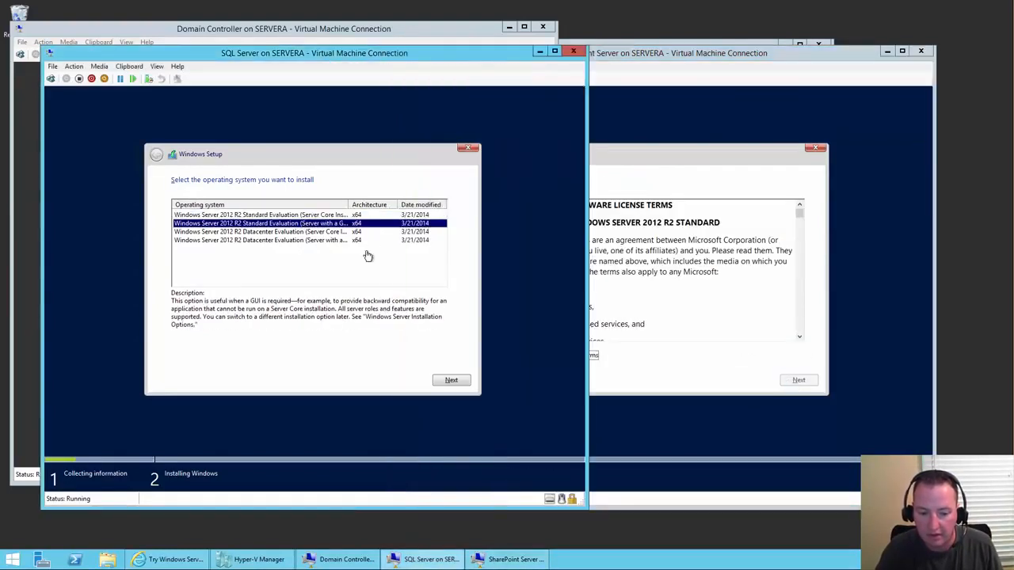
{"action": "left_click", "coordinate": [451, 383]}
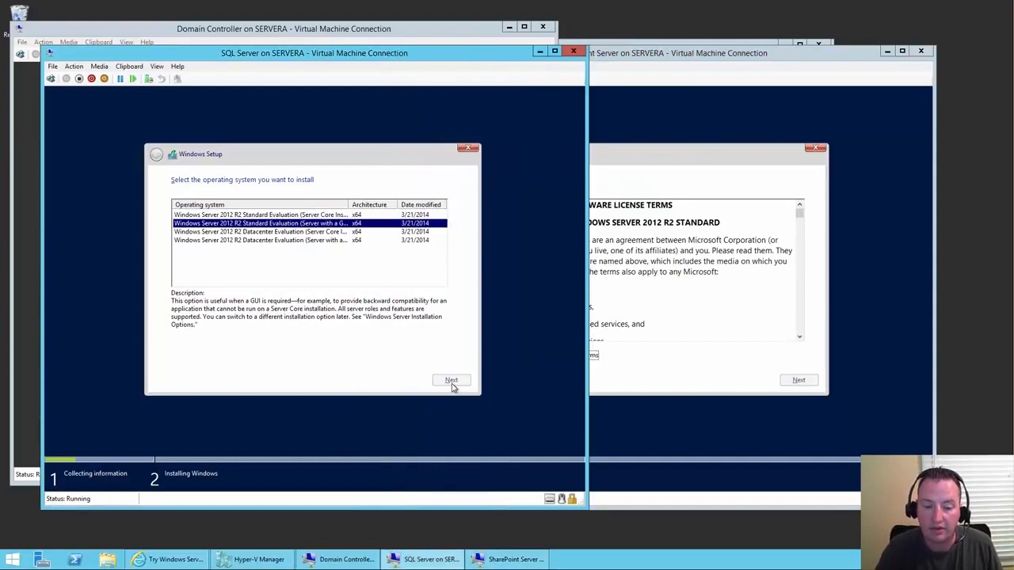
- On the SQL Server VM, accept the license and run a custom install onto Drive 0's unallocated space
{"action": "left_click", "coordinate": [226, 356]}
{"action": "left_click", "coordinate": [451, 380]}
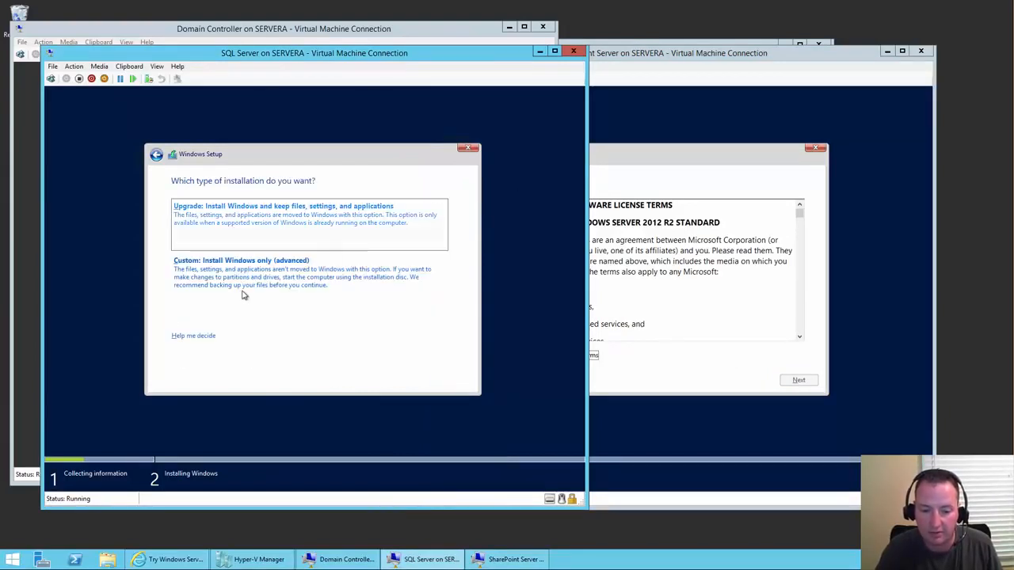
{"action": "left_click", "coordinate": [245, 284]}
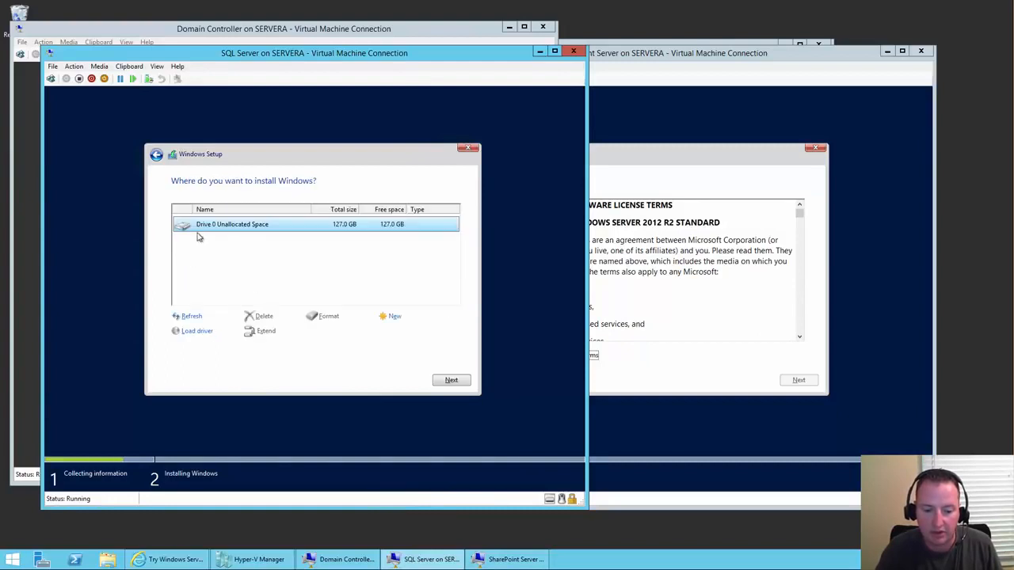
{"action": "left_click", "coordinate": [456, 383]}
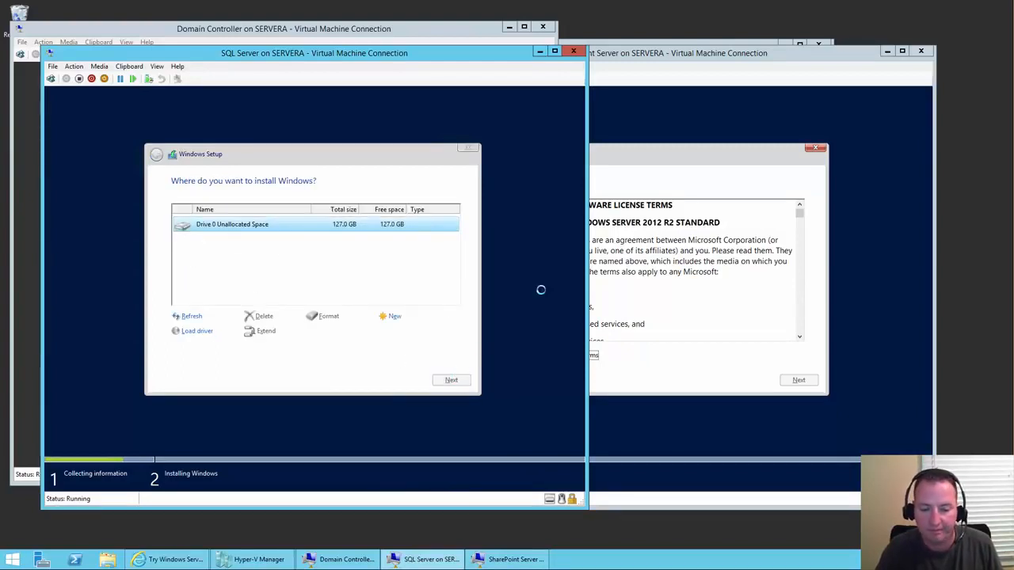
- Do the same custom Drive 0 install on the SharePoint VM, then bring the Domain Controller window forward
{"action": "left_click", "coordinate": [648, 162]}
{"action": "left_click", "coordinate": [533, 357]}
{"action": "left_click", "coordinate": [799, 381]}
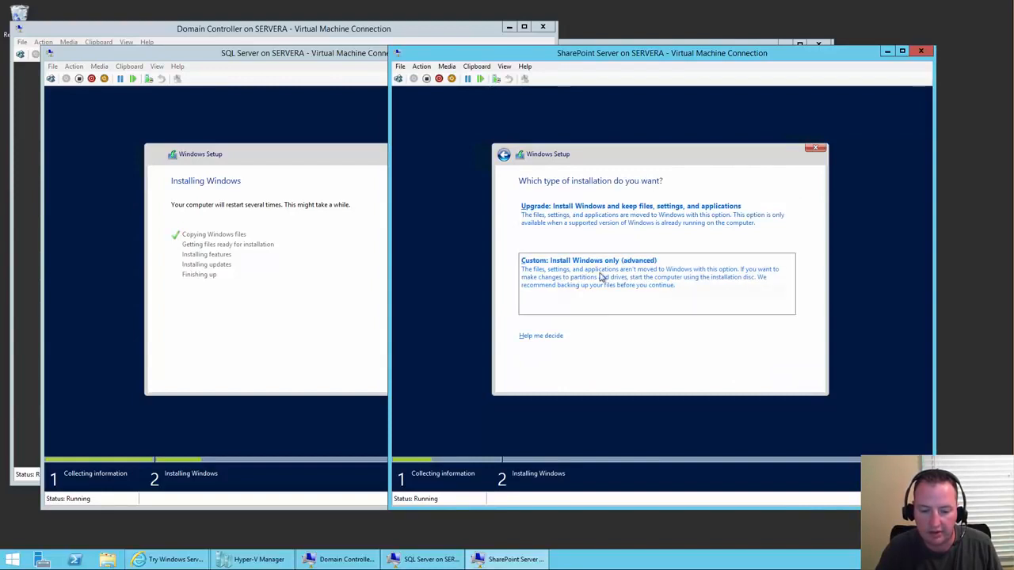
{"action": "left_click", "coordinate": [600, 276]}
{"action": "left_click", "coordinate": [810, 383]}
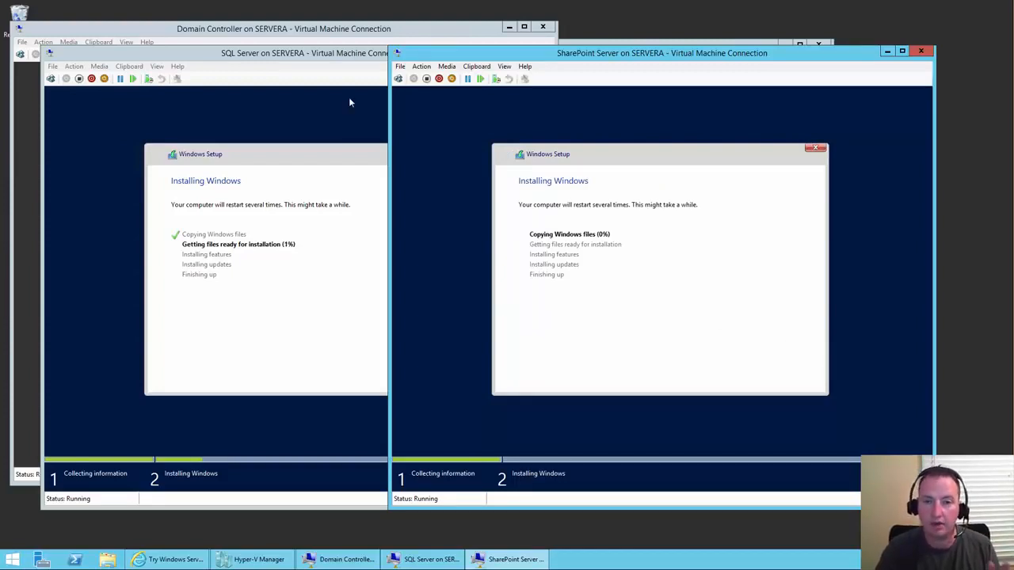
{"action": "left_click", "coordinate": [233, 29]}
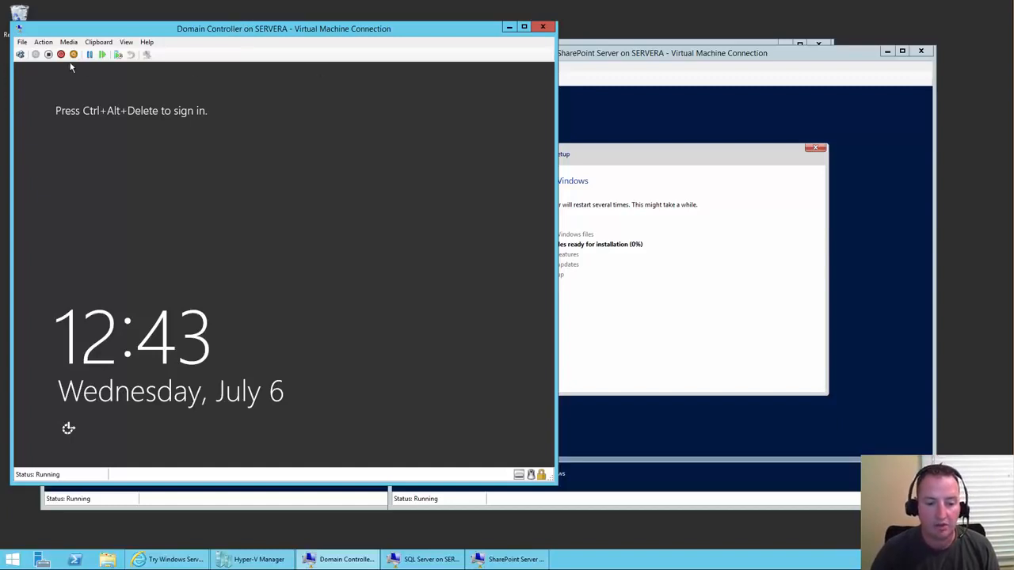
- Sign in to the Domain Controller VM as Administrator with its password and allow network discovery
{"action": "left_click", "coordinate": [20, 55]}
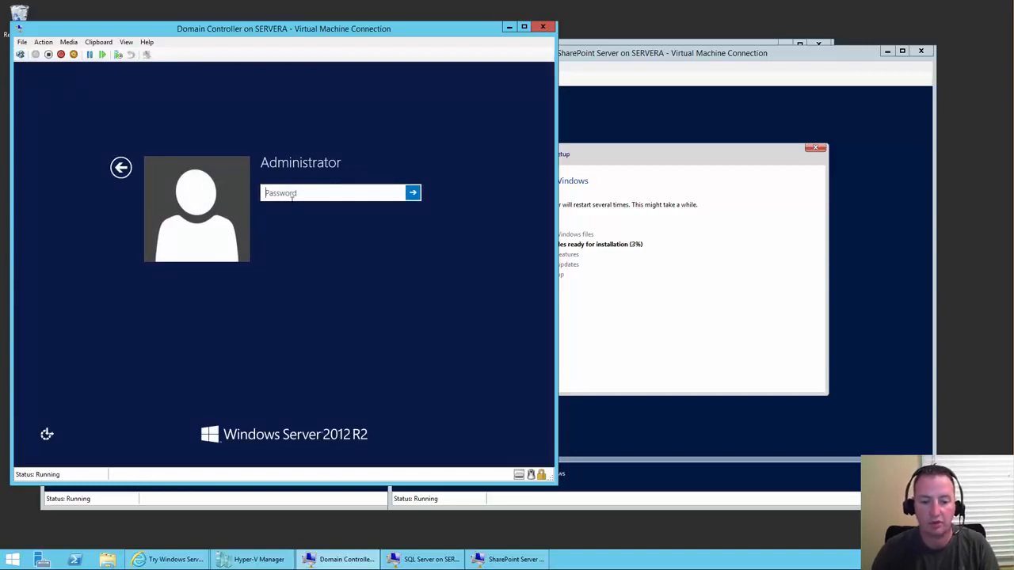
{"action": "type", "text": "P"}
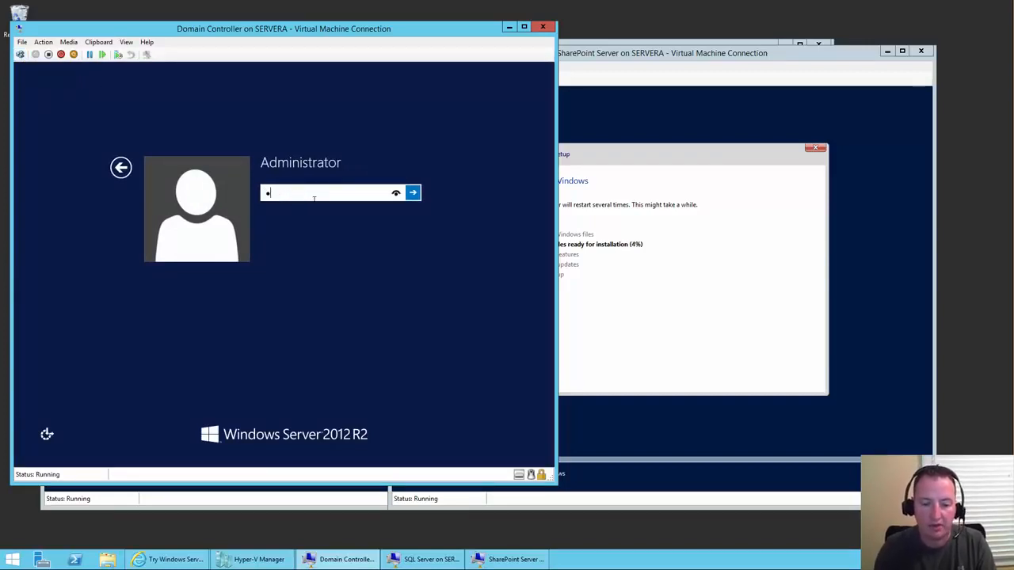
{"action": "type", "text": "ass@word1"}
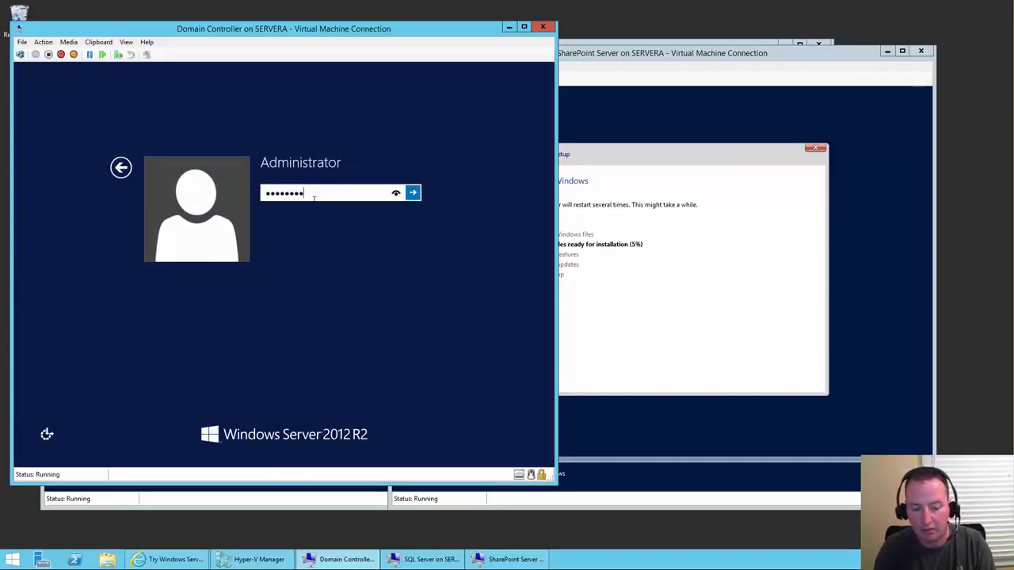
{"action": "key", "text": "Return"}
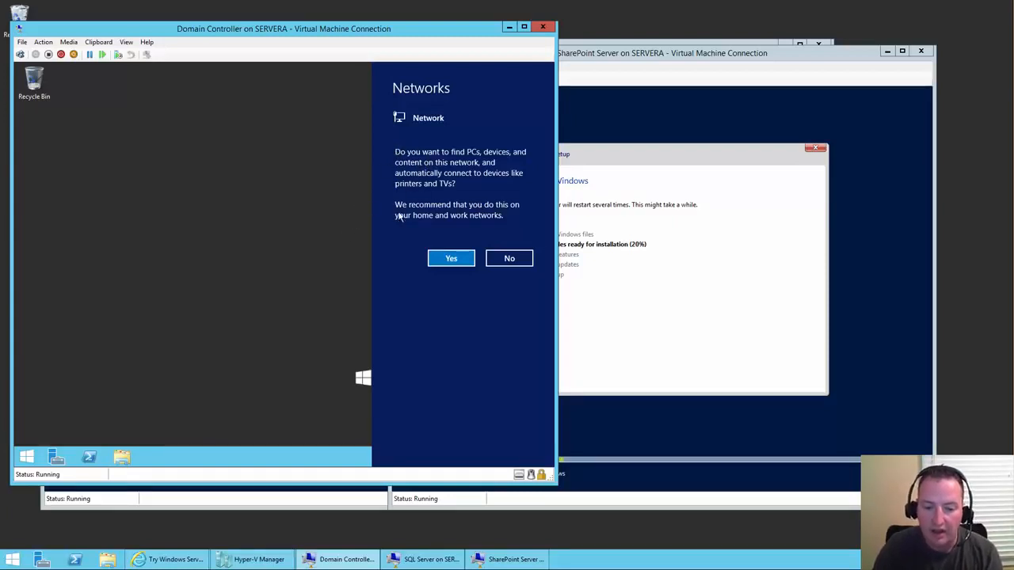
{"action": "left_click", "coordinate": [451, 259]}
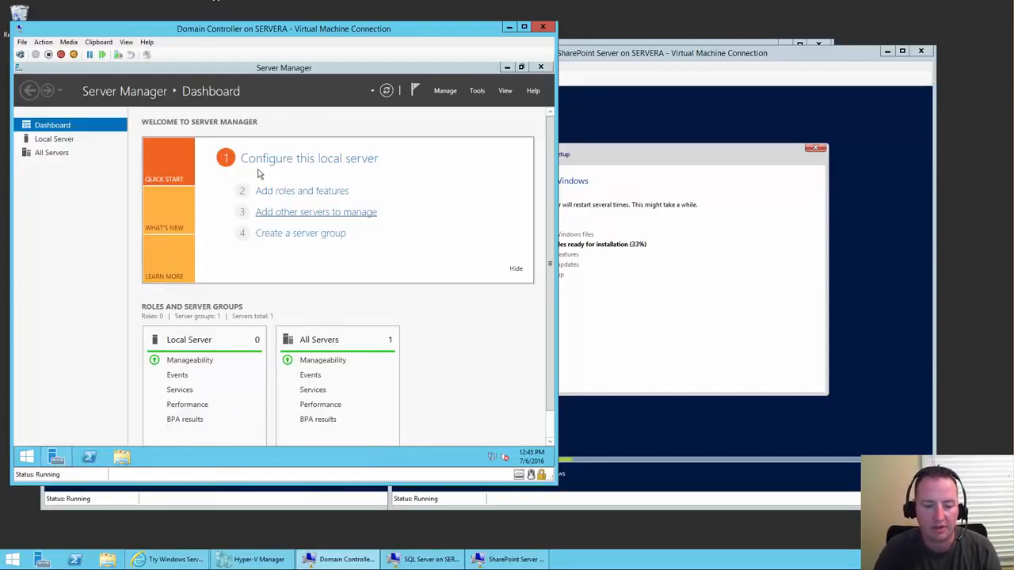
{"action": "left_click", "coordinate": [314, 160]}
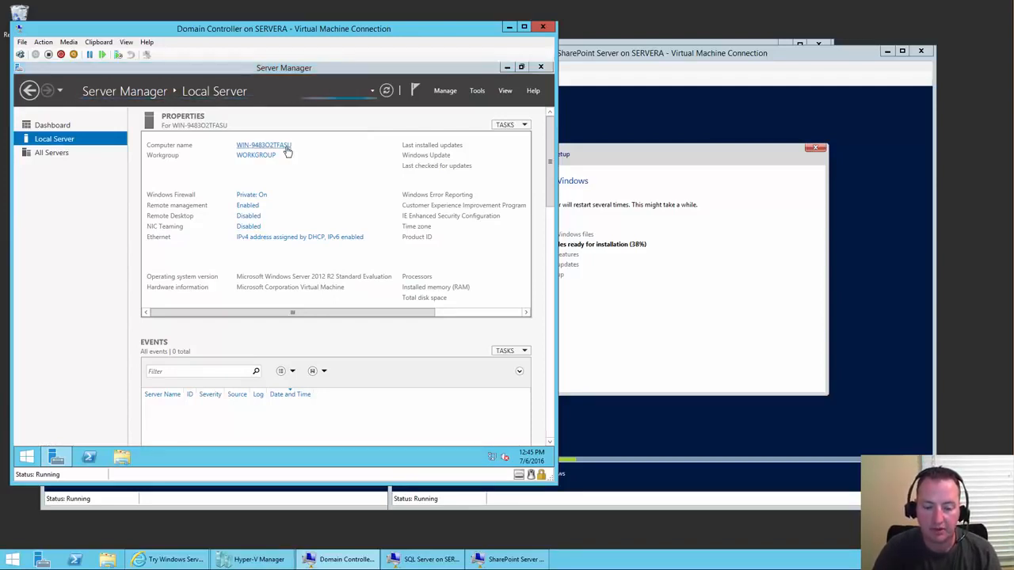
{"action": "left_click", "coordinate": [287, 151]}
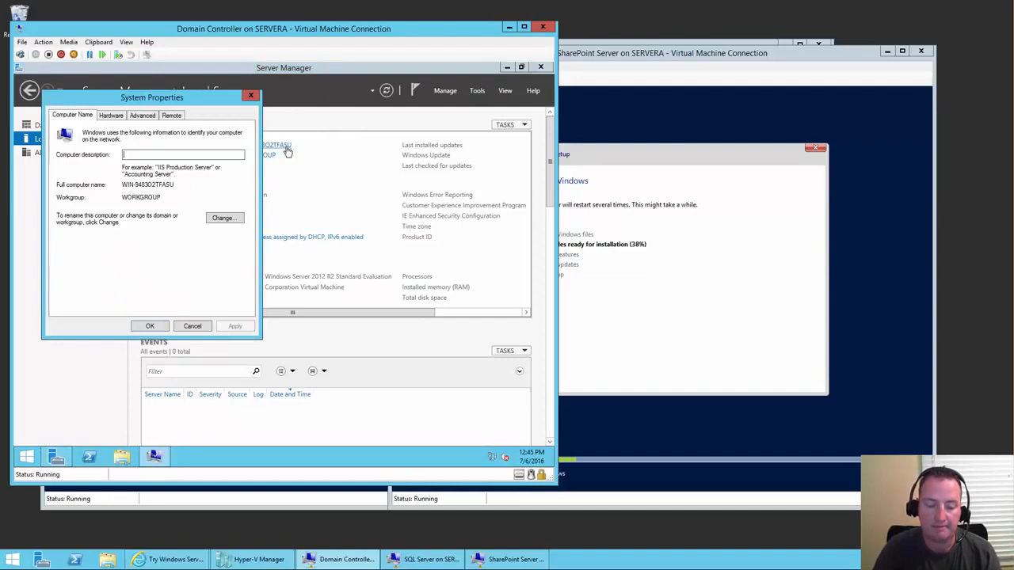
{"action": "left_click", "coordinate": [222, 218]}
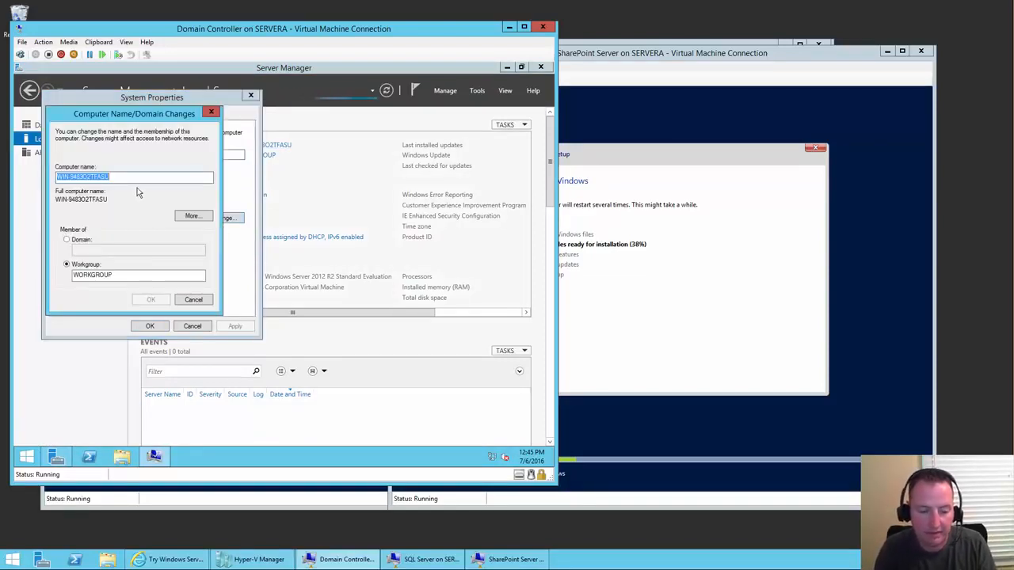
{"action": "type", "text": "DCdemo"}
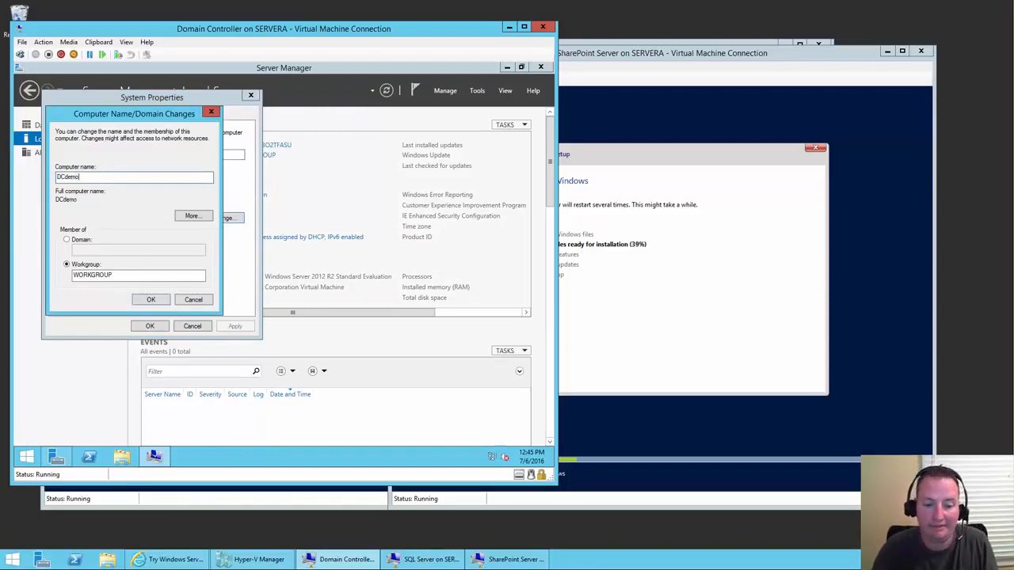
{"action": "left_click", "coordinate": [151, 299]}
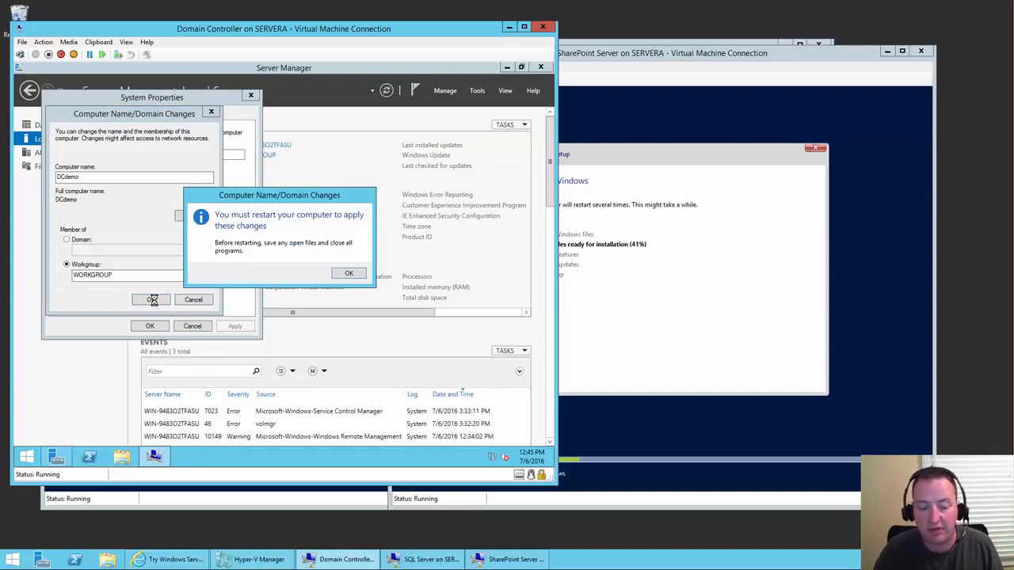
{"action": "left_click", "coordinate": [349, 274]}
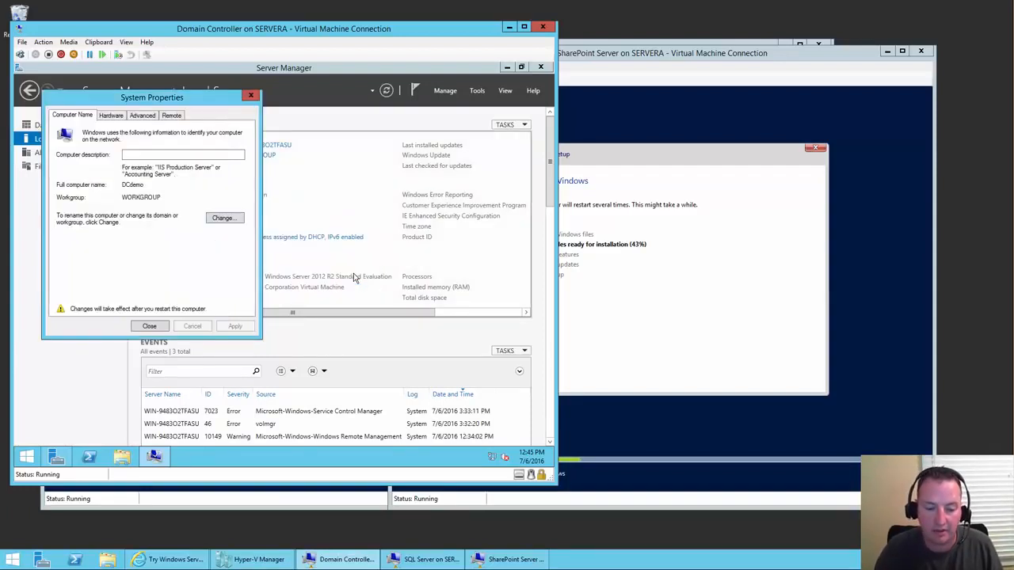
{"action": "left_click", "coordinate": [151, 327]}
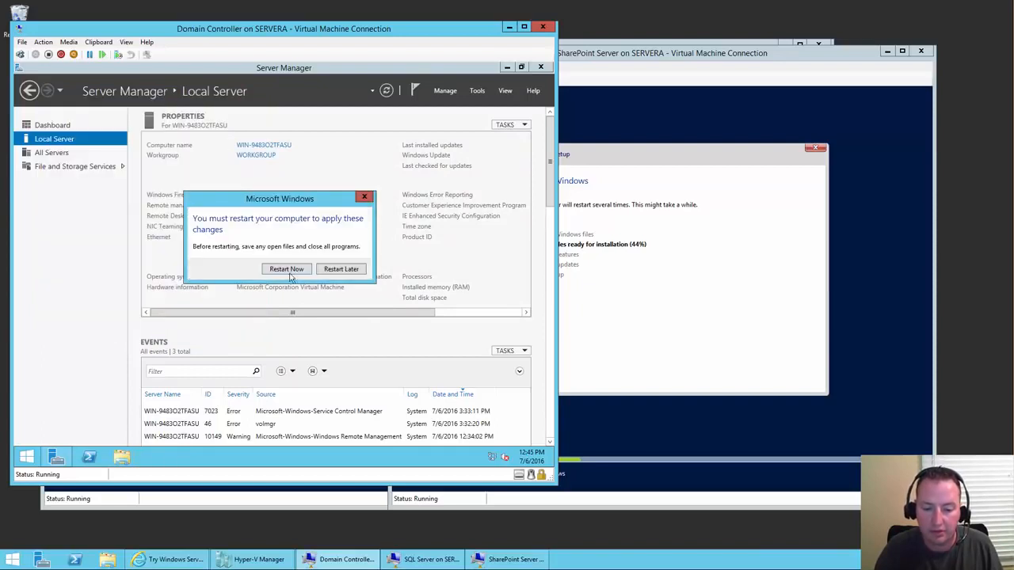
{"action": "left_click", "coordinate": [349, 274]}
- Set IE Enhanced Security Configuration to Off for Administrators from the Local Server properties
{"action": "left_click_drag", "start_coordinate": [326, 313], "coordinate": [483, 318]}
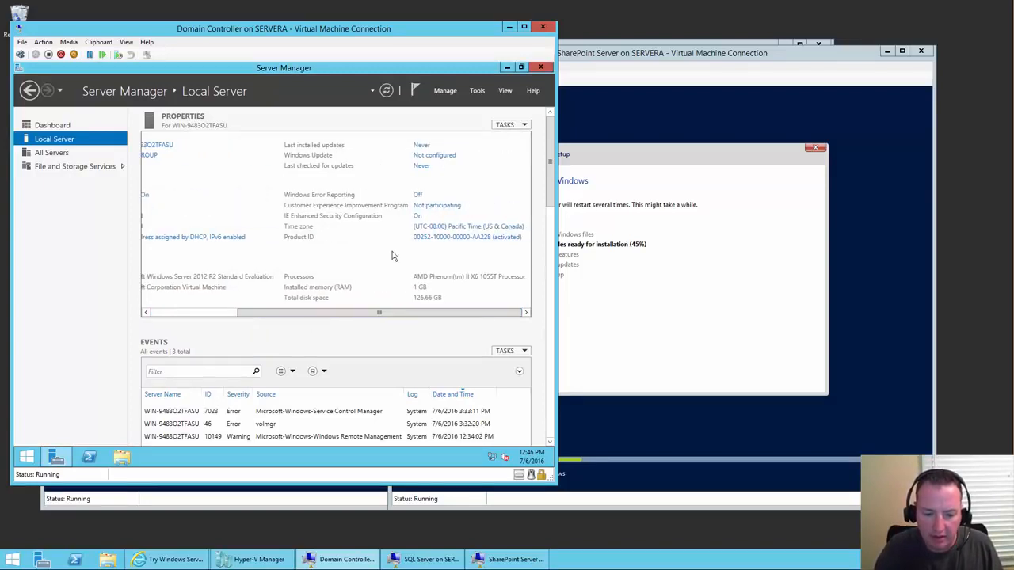
{"action": "left_click", "coordinate": [417, 216]}
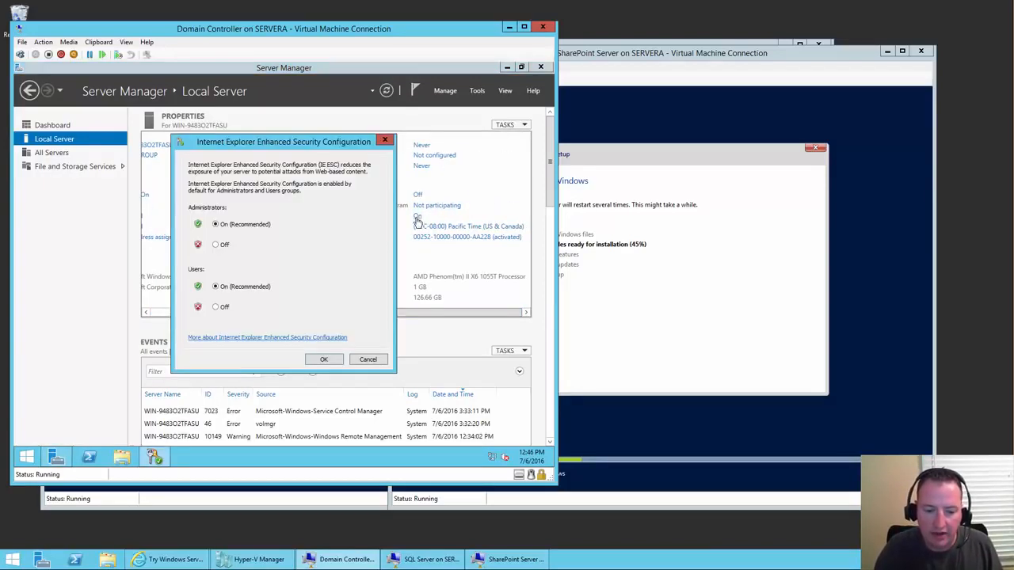
{"action": "left_click", "coordinate": [217, 246]}
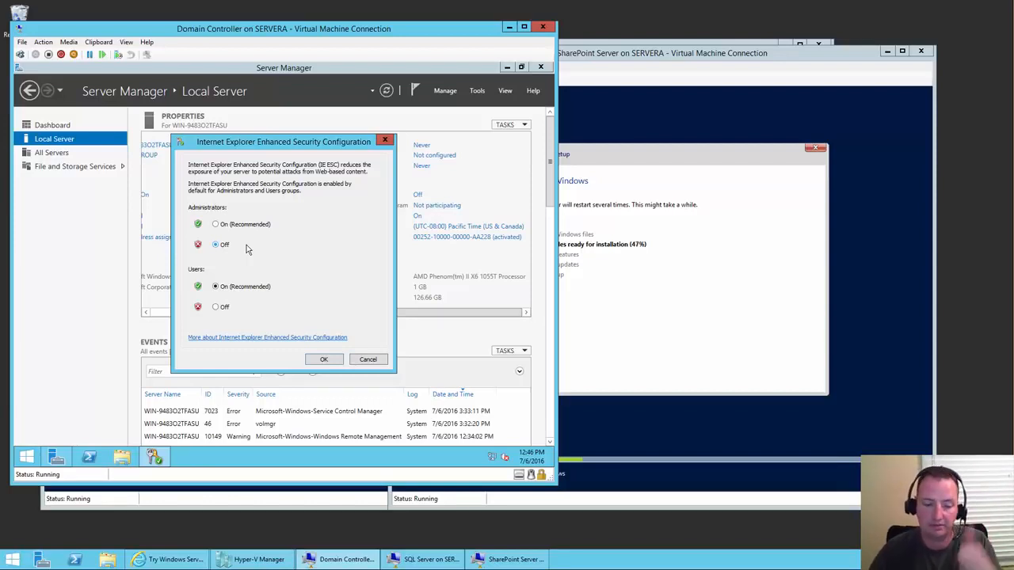
{"action": "left_click", "coordinate": [324, 359]}
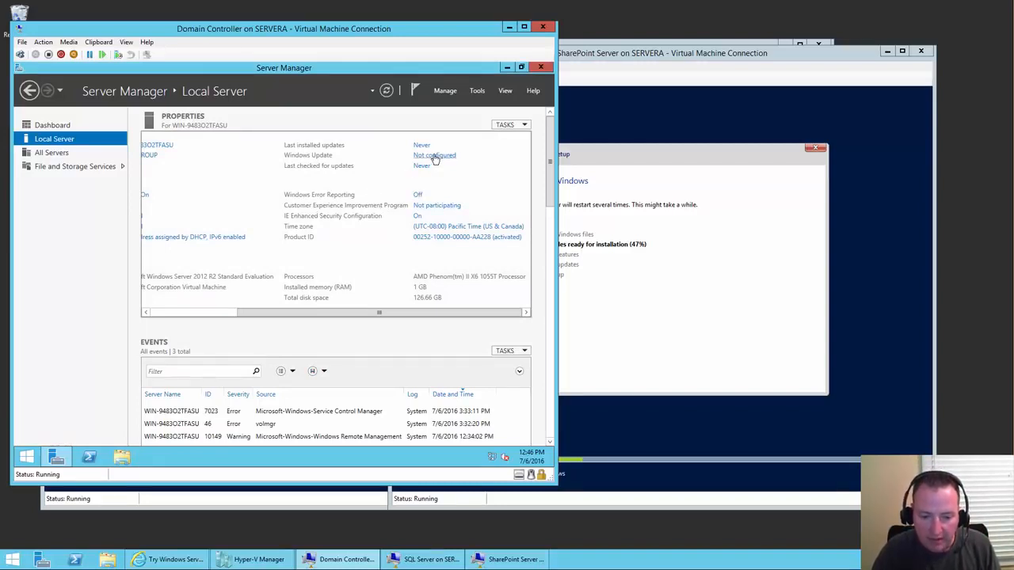
- Set Windows Update to 'Check for updates but let me choose', including recommended and Microsoft product updates, and start checking
{"action": "left_click", "coordinate": [434, 158]}
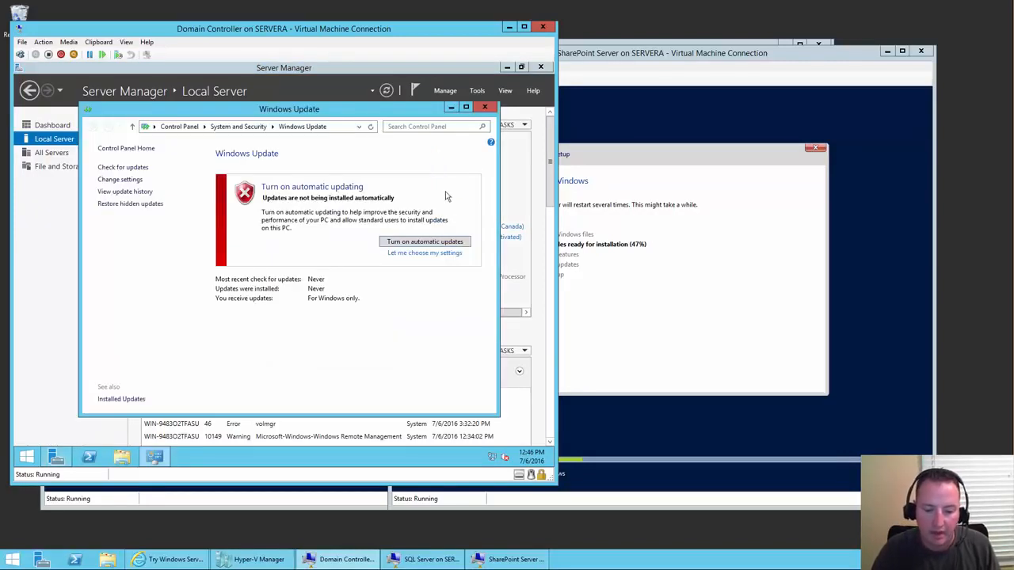
{"action": "left_click", "coordinate": [428, 254]}
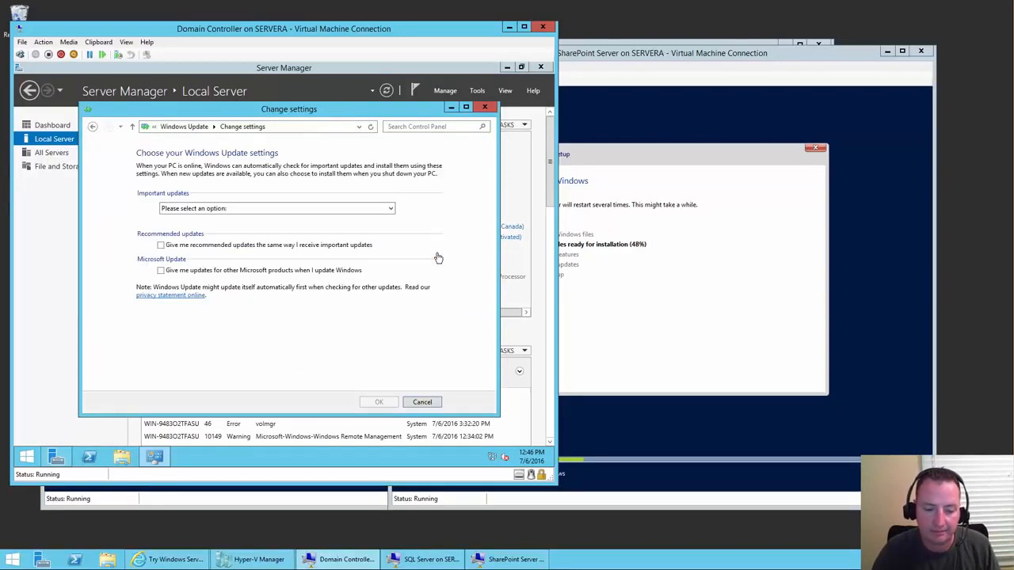
{"action": "left_click", "coordinate": [248, 210]}
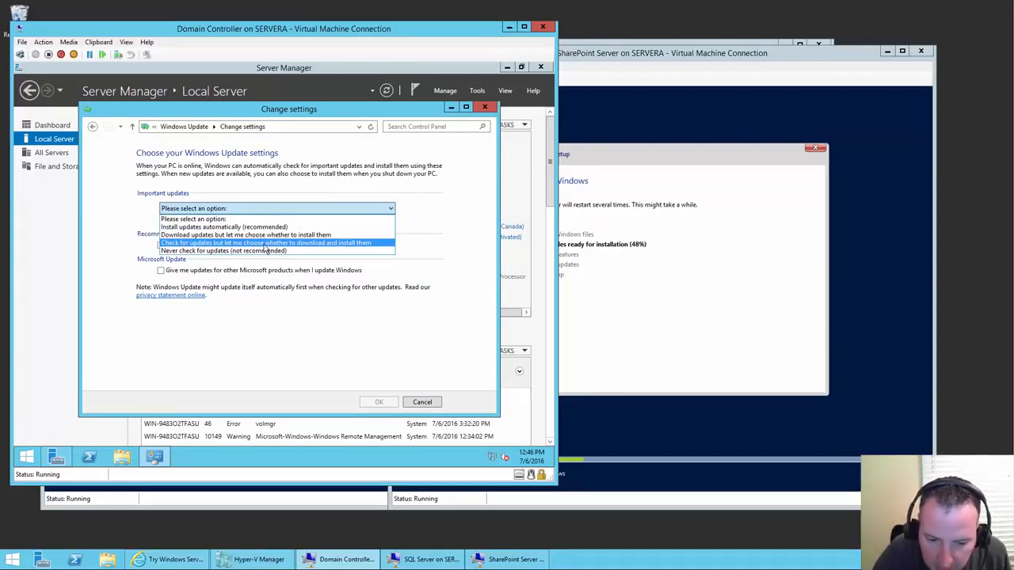
{"action": "left_click", "coordinate": [266, 244]}
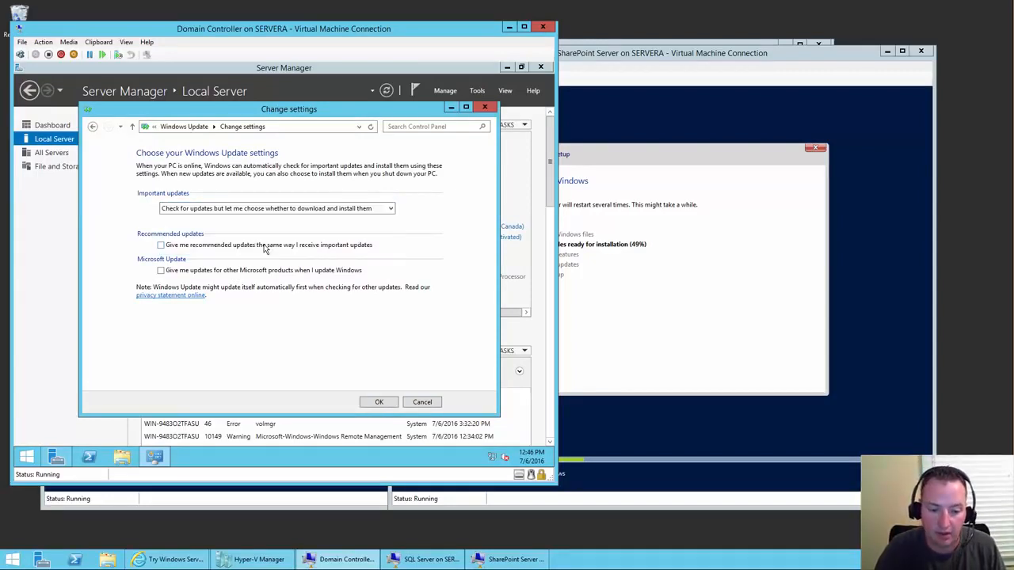
{"action": "left_click", "coordinate": [162, 245]}
{"action": "left_click", "coordinate": [161, 271]}
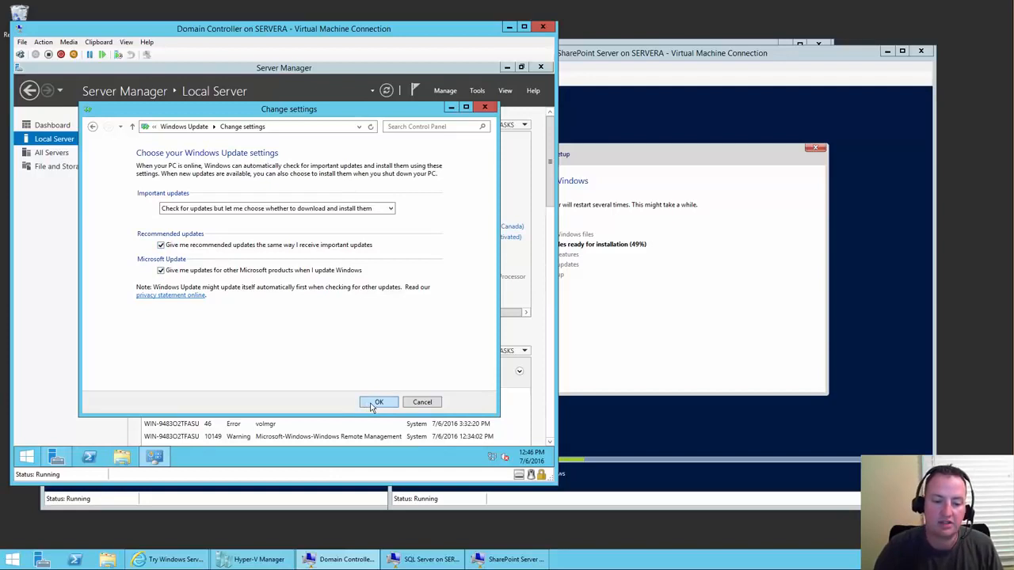
{"action": "left_click", "coordinate": [377, 403]}
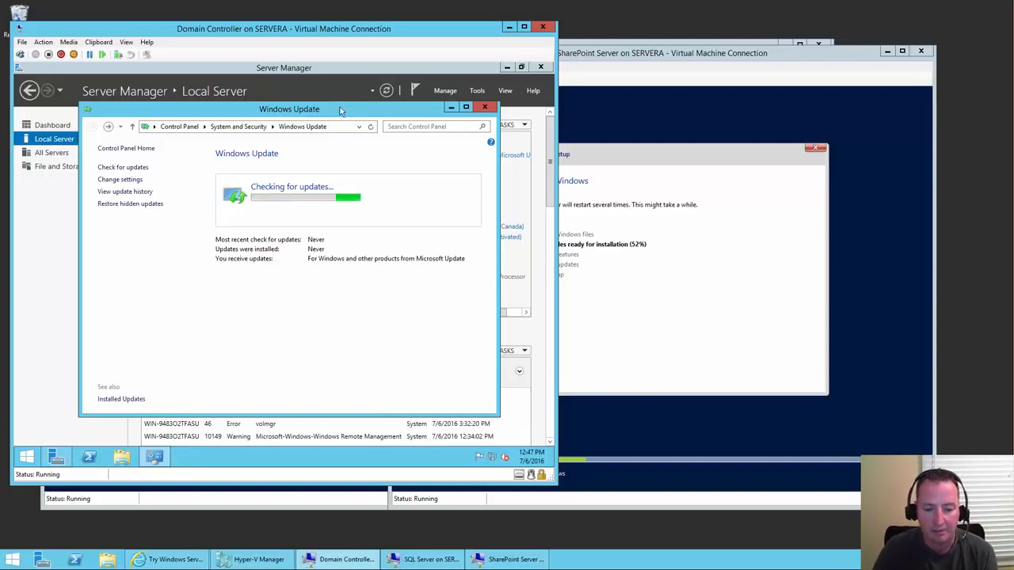
{"action": "left_click", "coordinate": [43, 262]}
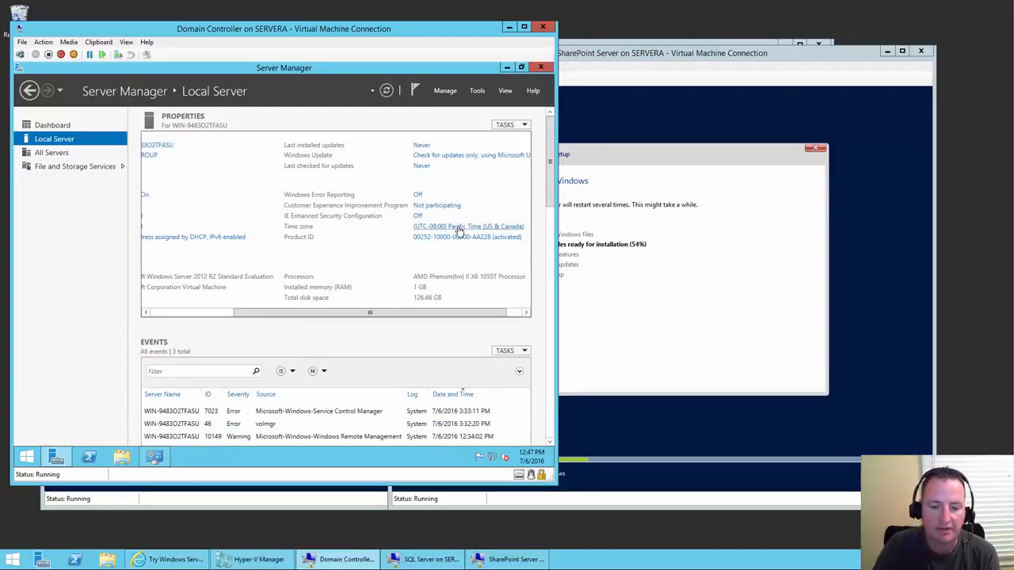
- Change the Domain Controller's time zone to Eastern Time (US & Canada) in Date and Time settings
{"action": "left_click", "coordinate": [459, 228]}
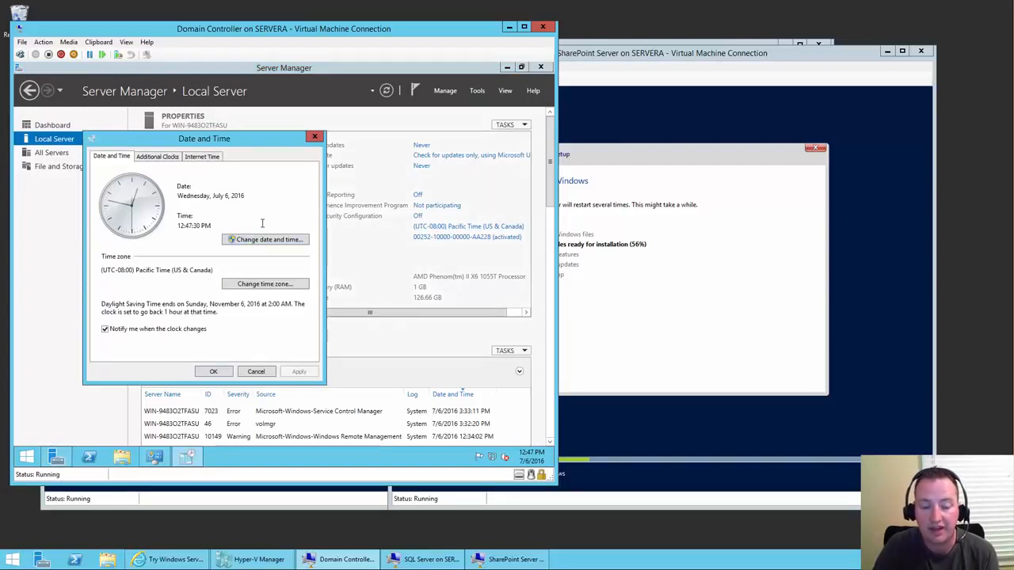
{"action": "left_click", "coordinate": [264, 284]}
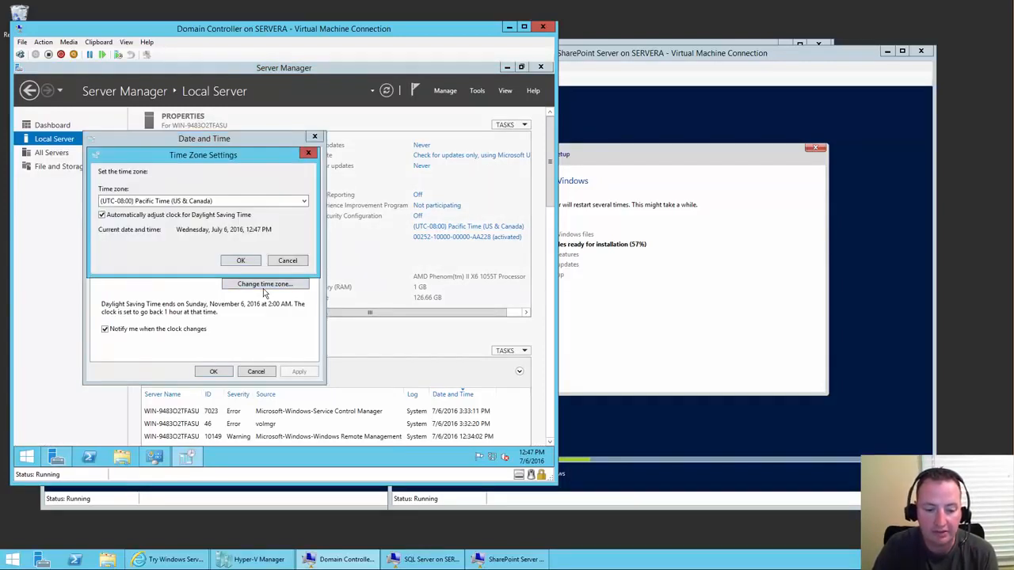
{"action": "left_click", "coordinate": [203, 203]}
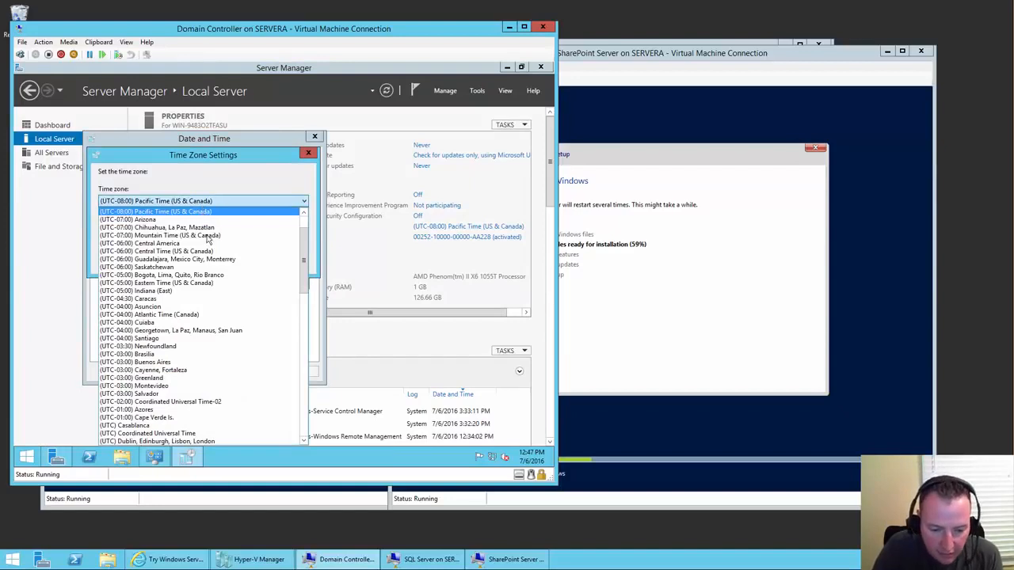
{"action": "left_click", "coordinate": [190, 284]}
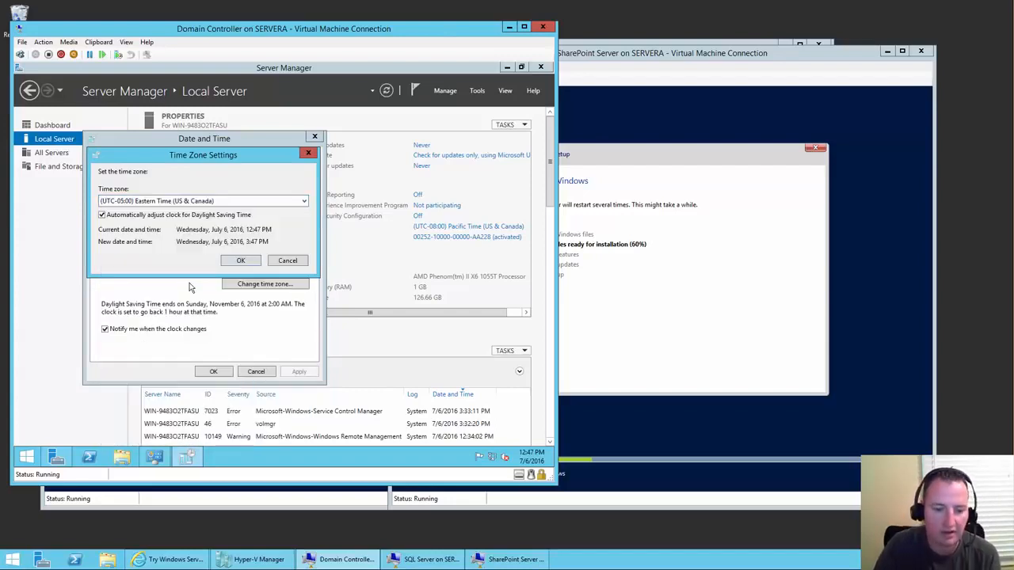
{"action": "left_click", "coordinate": [242, 261]}
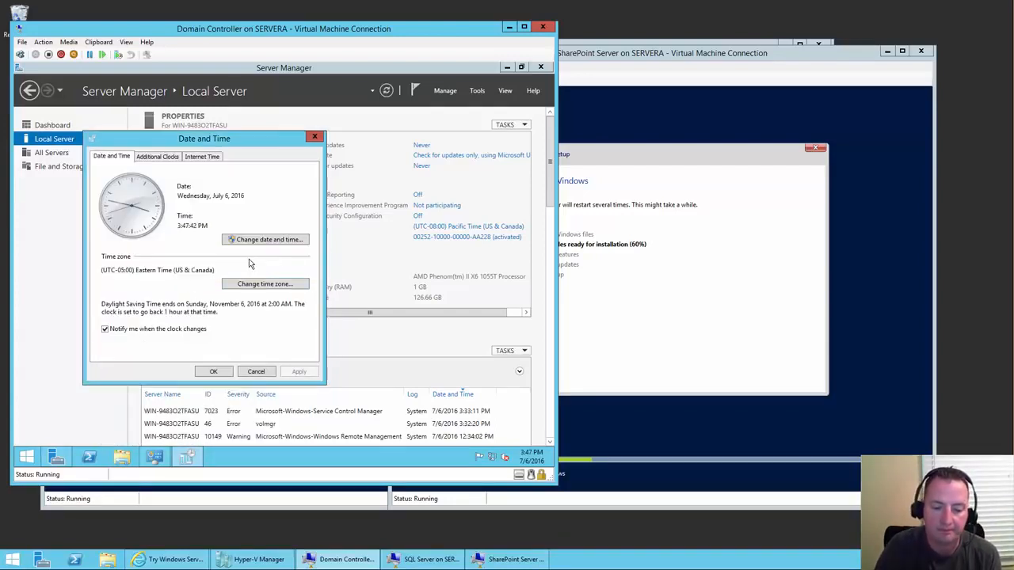
{"action": "left_click", "coordinate": [213, 371]}
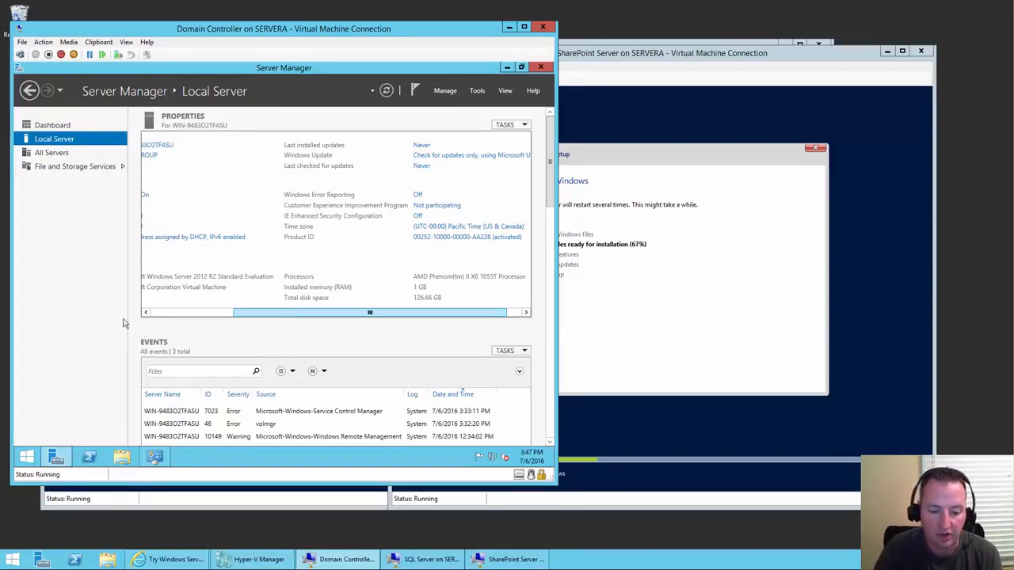
{"action": "left_click", "coordinate": [178, 312]}
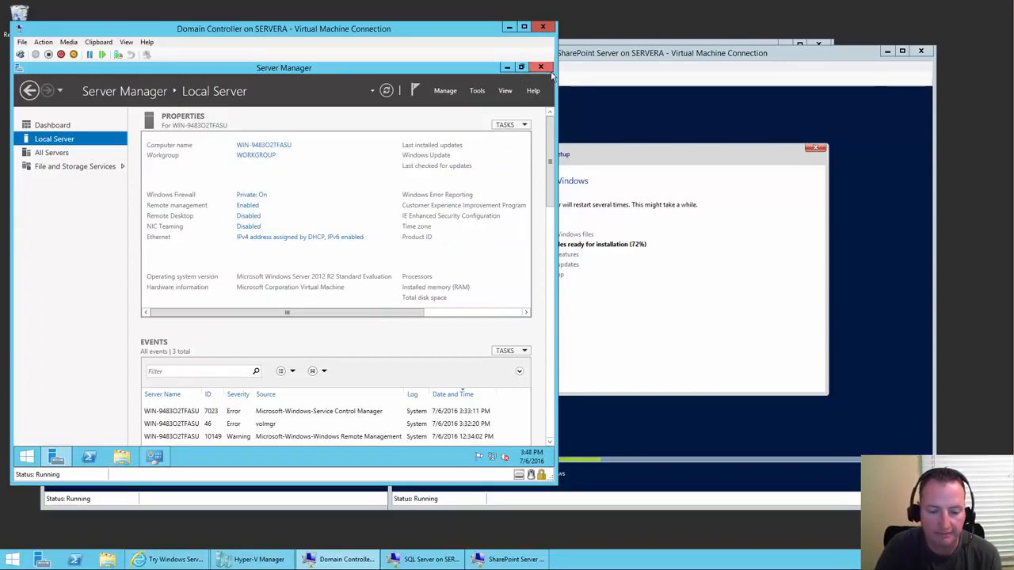
- Close Server Manager on the Domain Controller VM, then check the SharePoint and SQL VMs' setup progress
{"action": "left_click", "coordinate": [540, 67]}
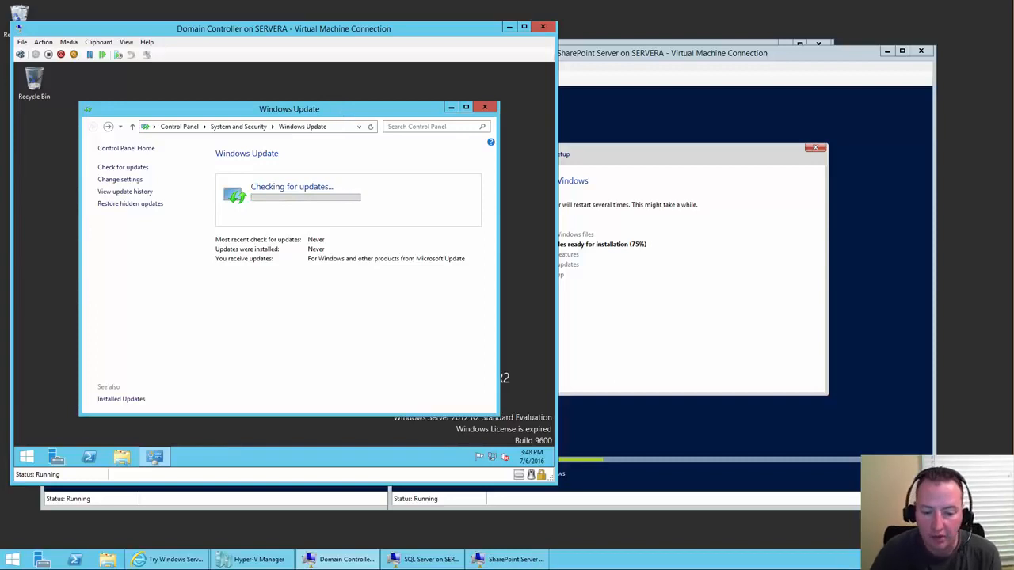
{"action": "left_click", "coordinate": [672, 55]}
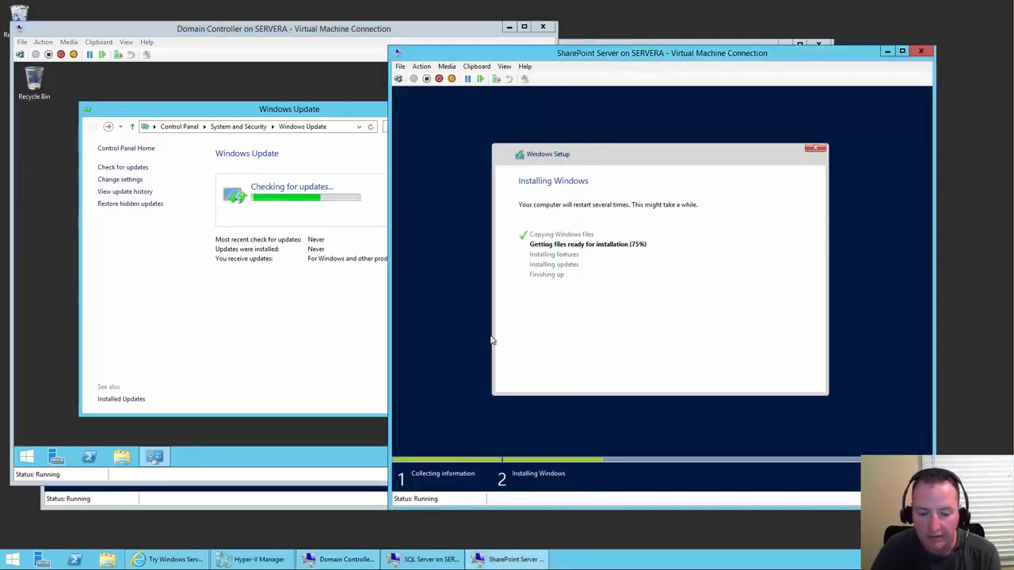
{"action": "left_click", "coordinate": [426, 559]}
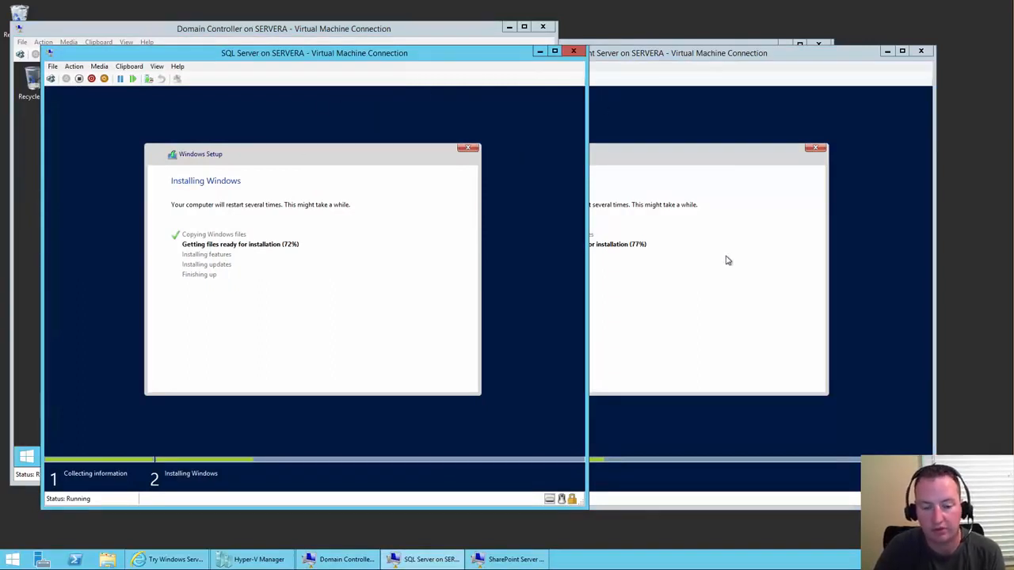
{"action": "left_click", "coordinate": [407, 26]}
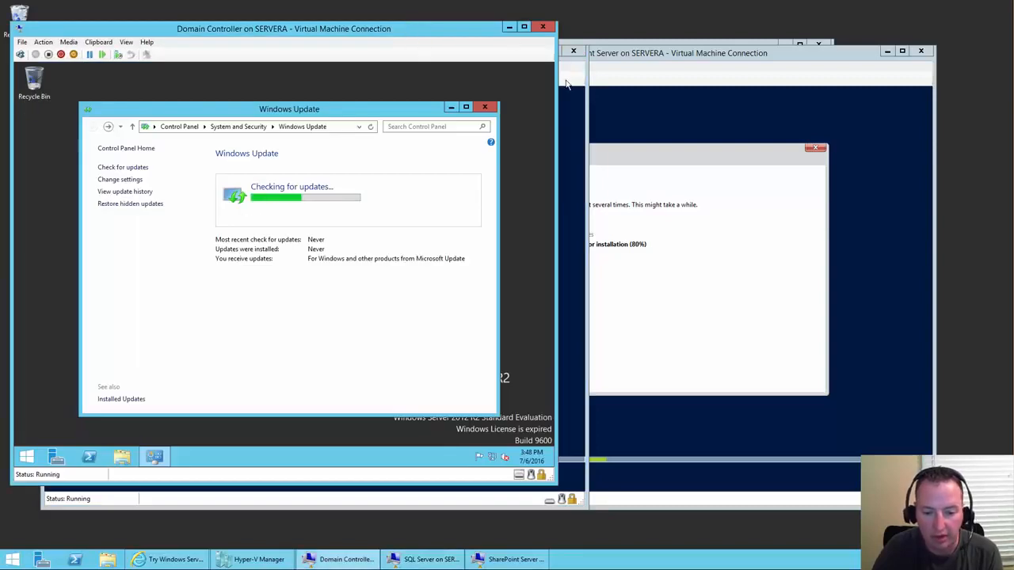
{"action": "left_click", "coordinate": [567, 84]}
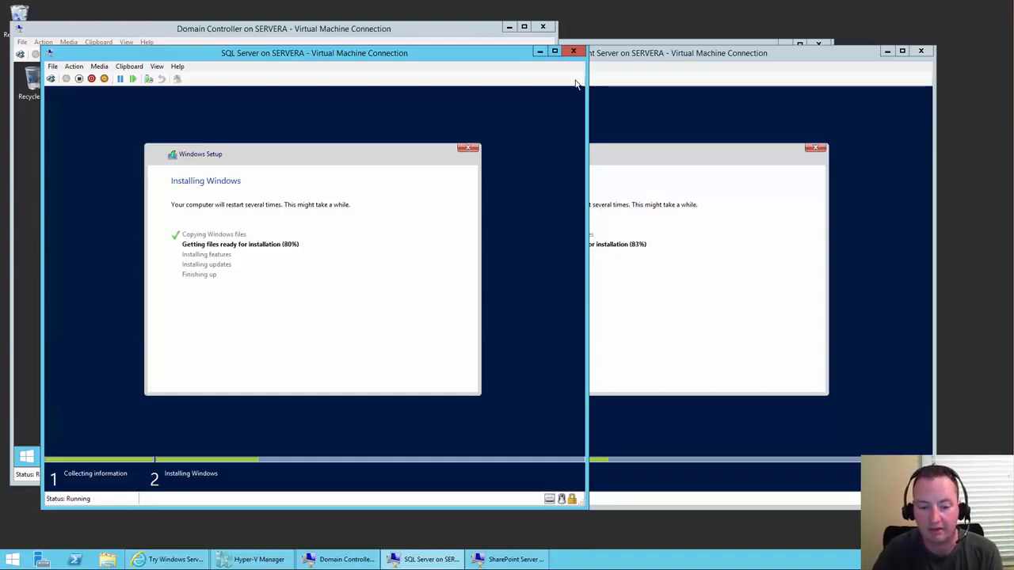
{"action": "mouse_move", "coordinate": [1012, 568]}
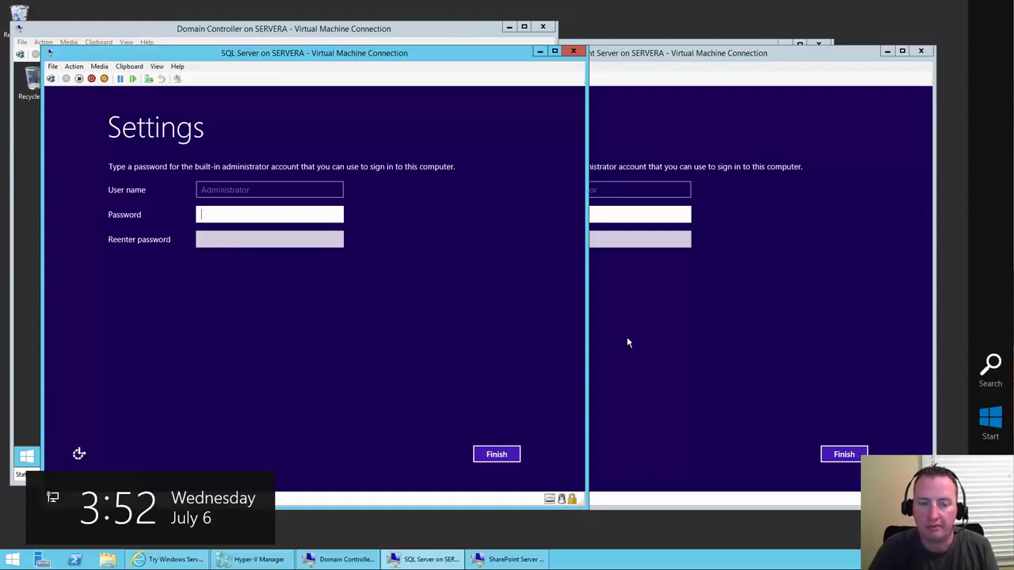
- Enter and confirm the SQL Server VM's Administrator password, verify it, and finish setup
{"action": "left_click", "coordinate": [247, 214]}
{"action": "type", "text": "Pa$"}
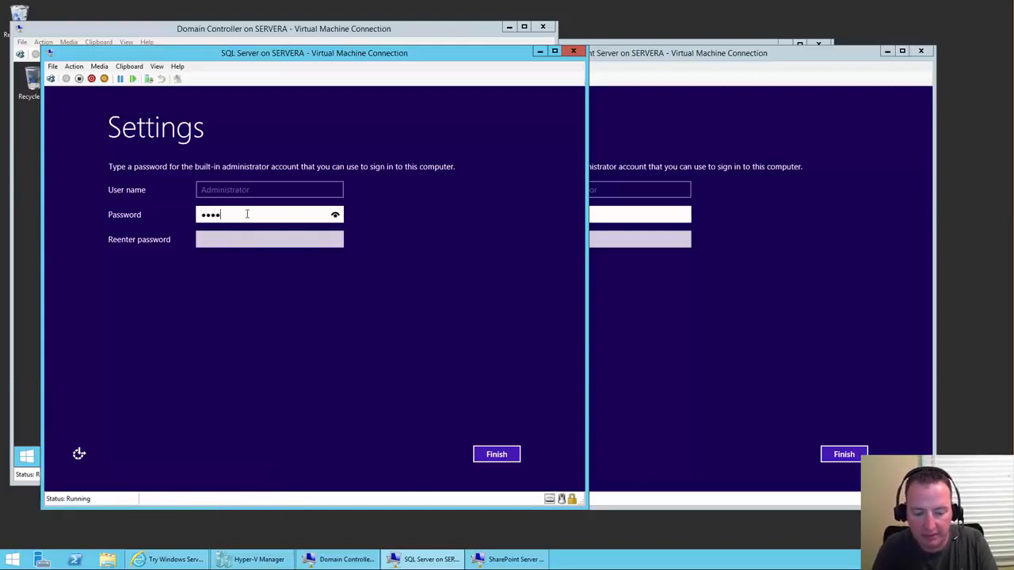
{"action": "type", "text": "••••••••"}
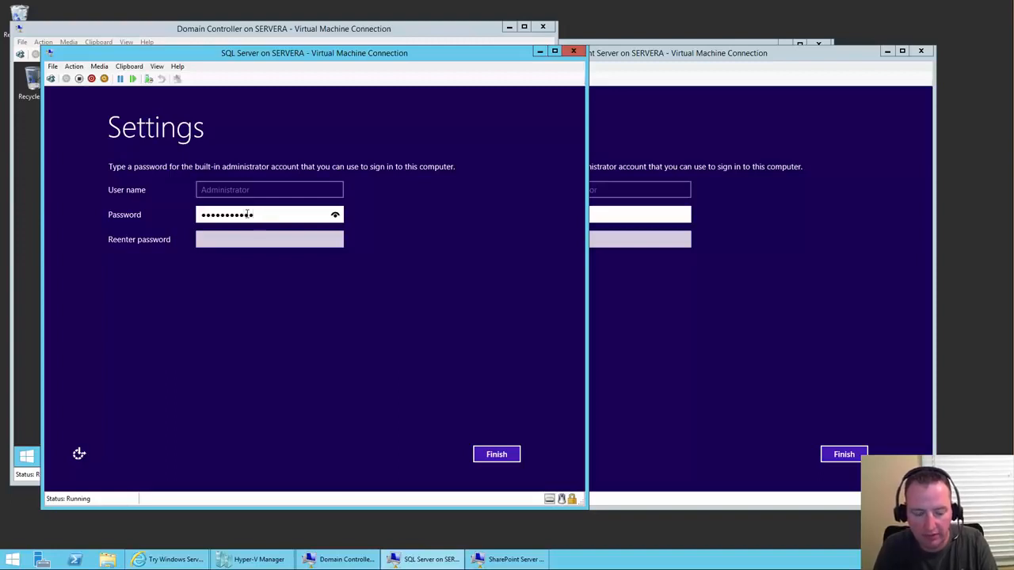
{"action": "key", "text": "BackSpace"}
{"action": "key", "text": "BackSpace"}
{"action": "key", "text": "BackSpace"}
{"action": "key", "text": "BackSpace"}
{"action": "key", "text": "BackSpace"}
{"action": "key", "text": "BackSpace"}
{"action": "key", "text": "BackSpace"}
{"action": "key", "text": "BackSpace"}
{"action": "key", "text": "BackSpace"}
{"action": "key", "text": "BackSpace"}
{"action": "type", "text": "Pa$$"}
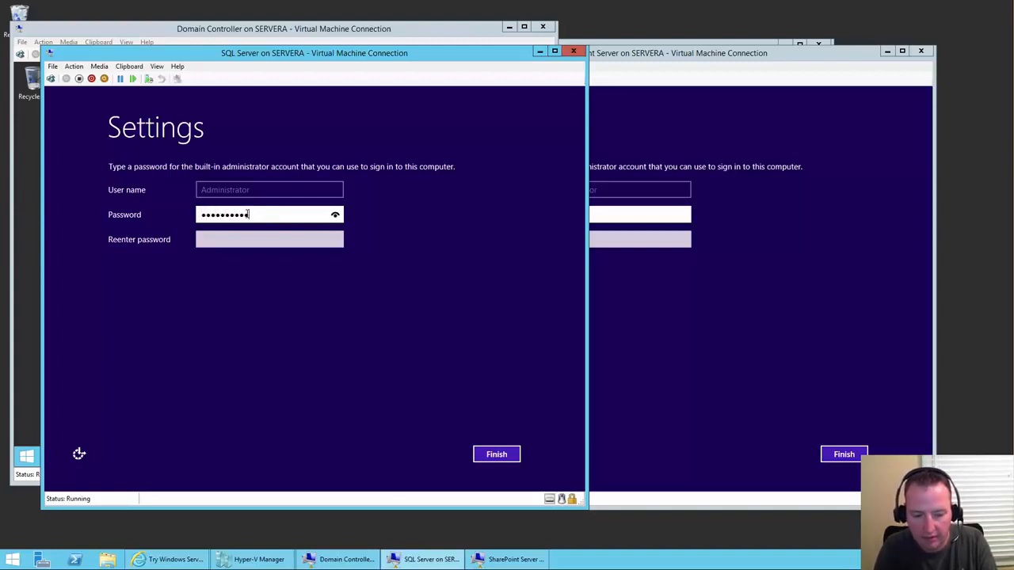
{"action": "key", "text": "Tab"}
{"action": "type", "text": "Pa$$••••••"}
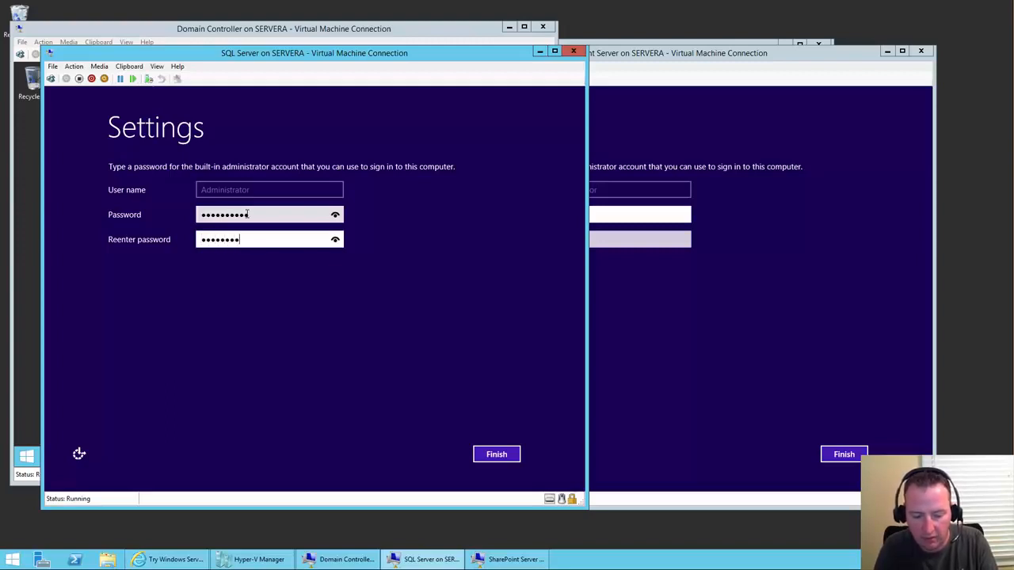
{"action": "left_click", "coordinate": [335, 241]}
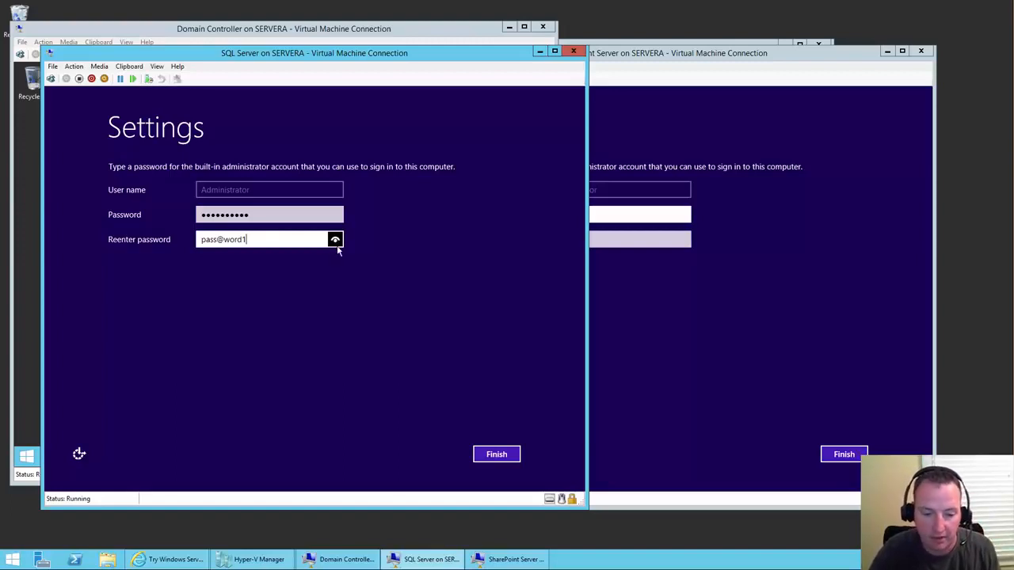
{"action": "left_click", "coordinate": [496, 454]}
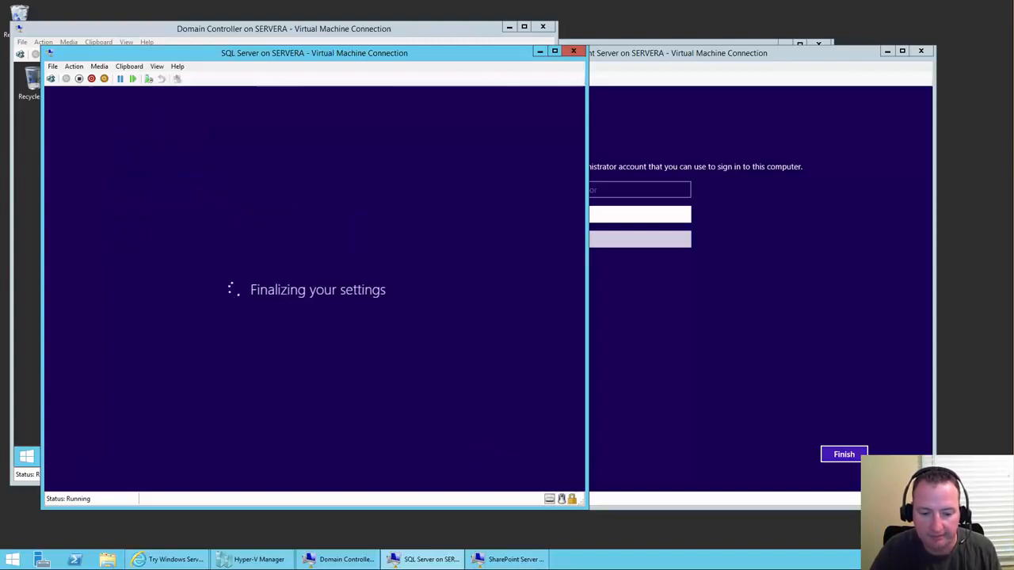
- Enter and confirm the SharePoint Server VM's Administrator password and submit it
{"action": "left_click", "coordinate": [621, 218]}
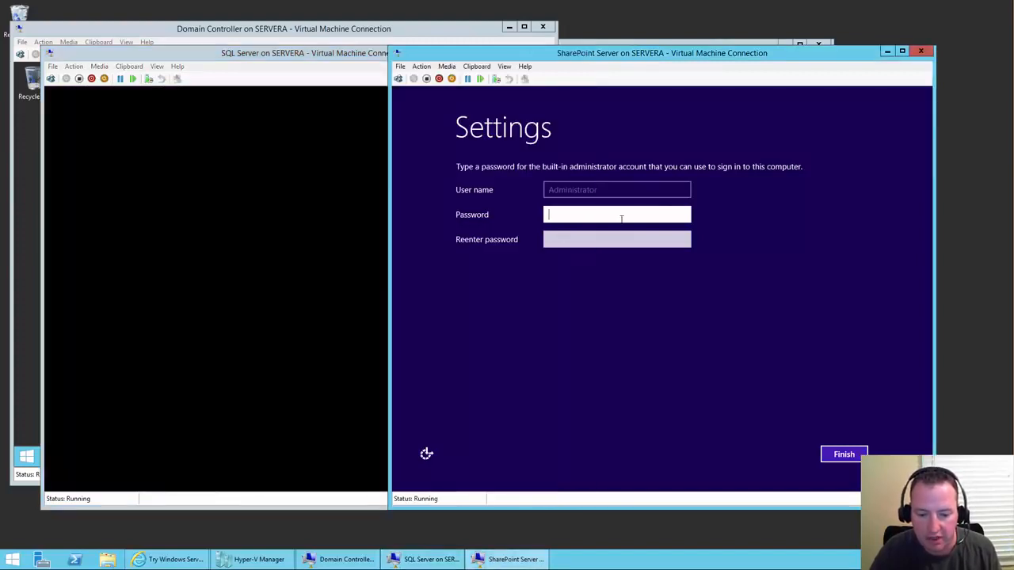
{"action": "type", "text": "••••"}
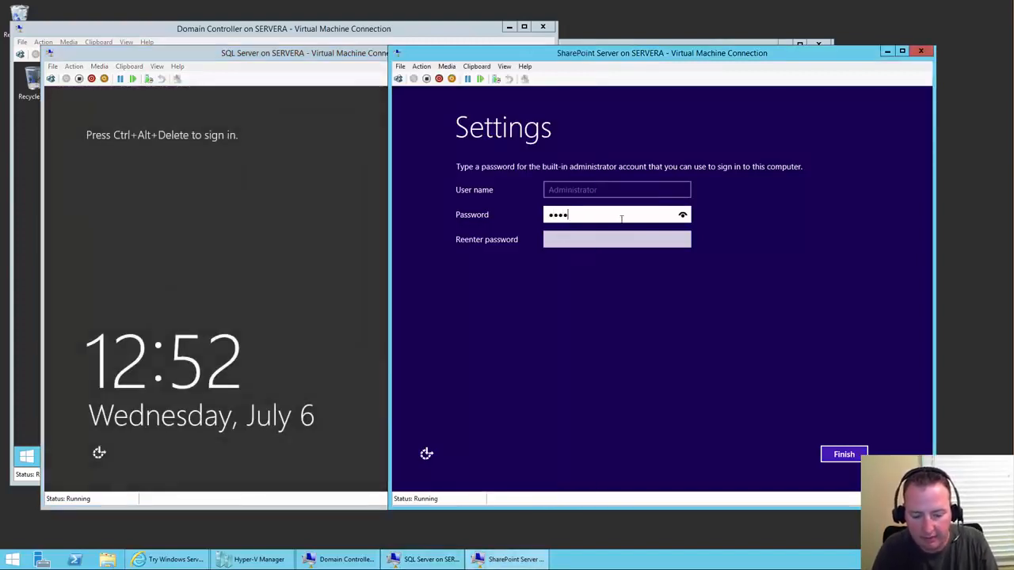
{"action": "key", "text": "Tab"}
{"action": "type", "text": "••"}
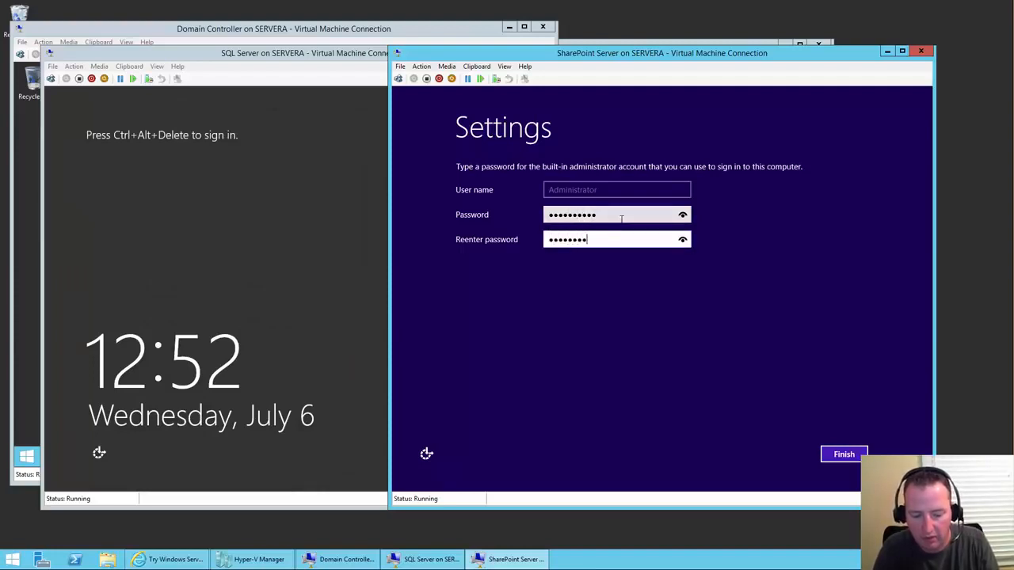
{"action": "key", "text": "Return"}
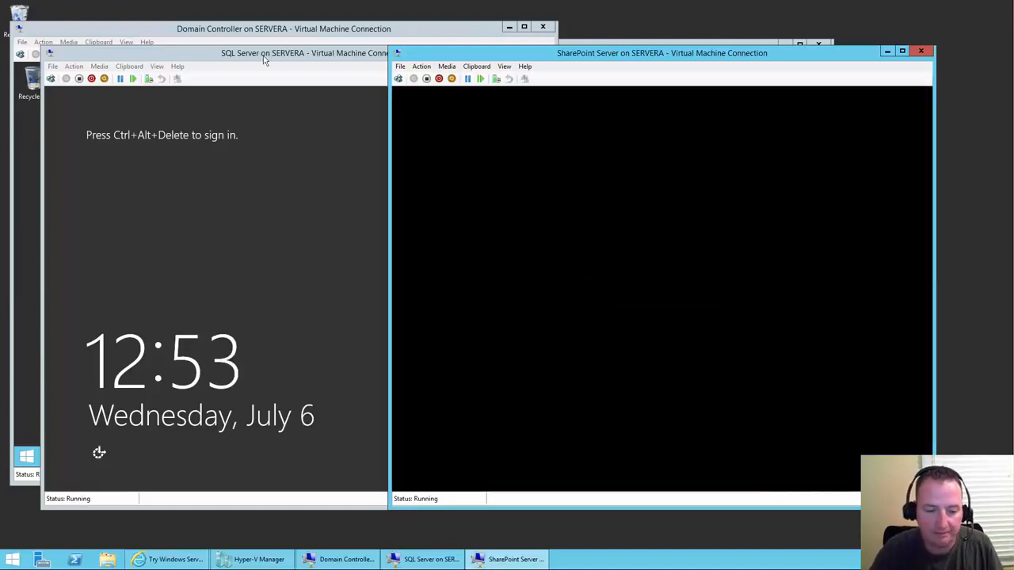
- Sign in to the SQL Server VM as Administrator via Ctrl+Alt+Delete
{"action": "left_click", "coordinate": [50, 80]}
{"action": "left_click", "coordinate": [50, 80]}
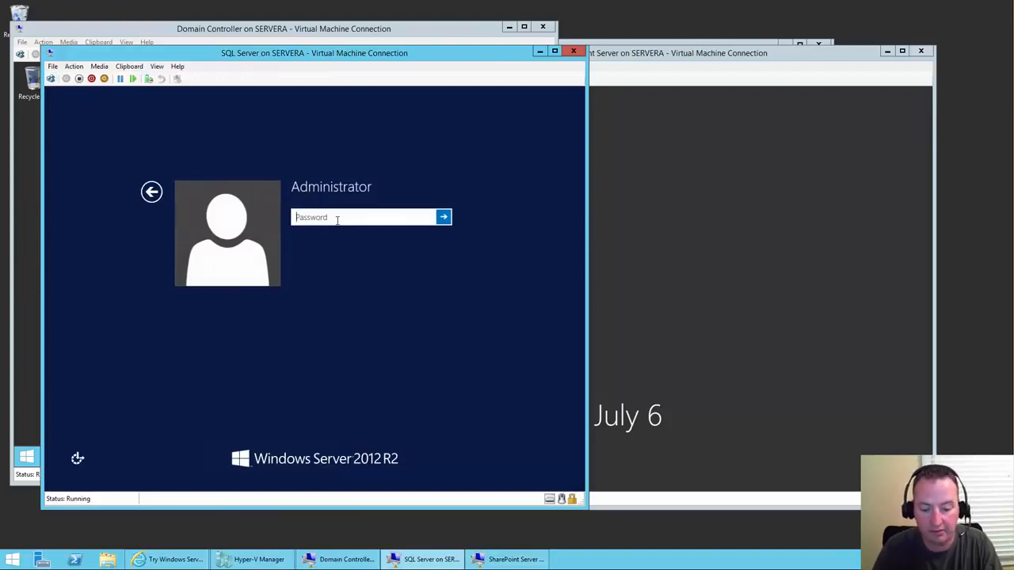
{"action": "type", "text": "Pa$"}
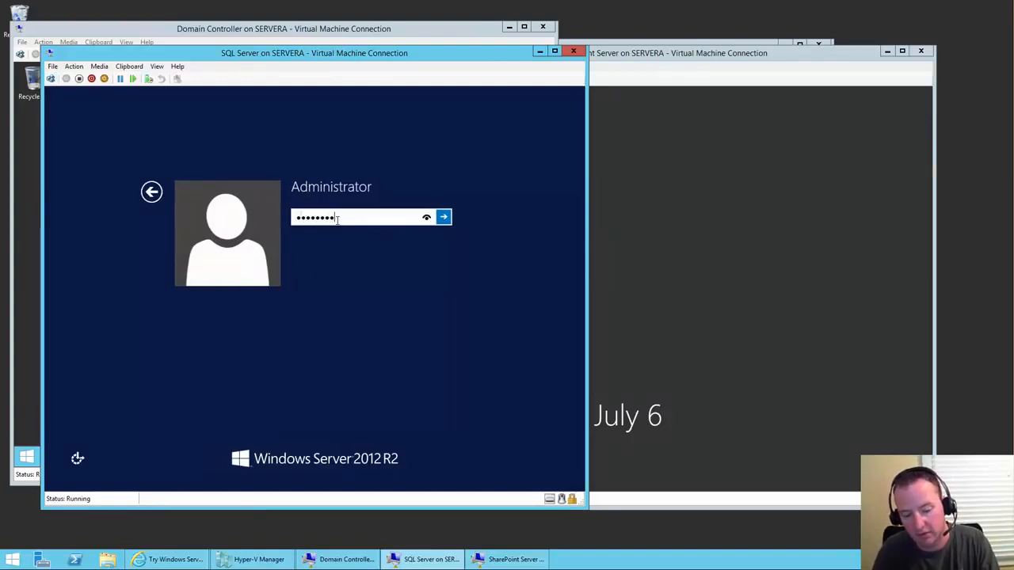
{"action": "key", "text": "Return"}
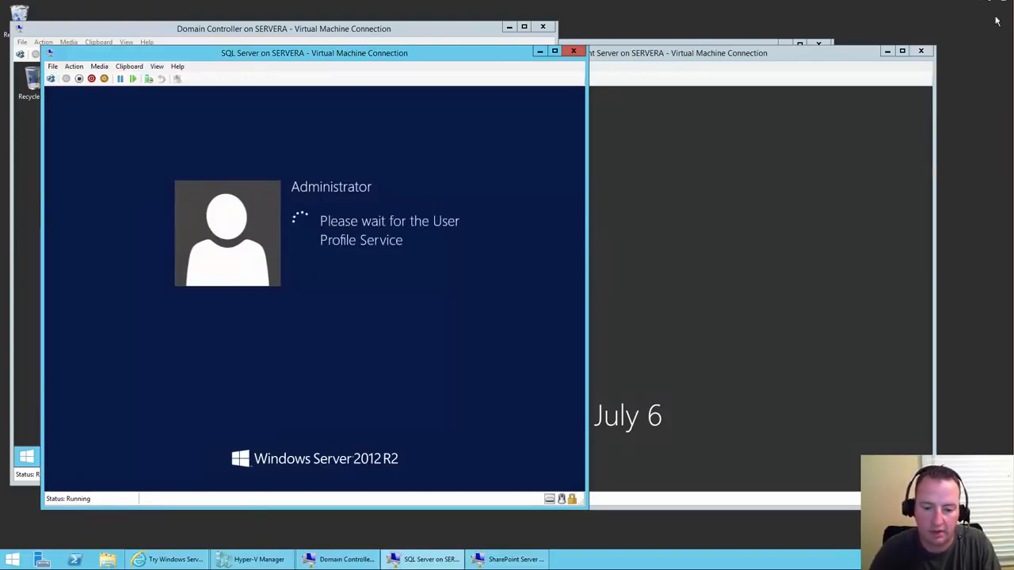
- Sign in to the SharePoint Server VM as Administrator, then return to the Domain Controller VM
{"action": "left_click", "coordinate": [791, 59]}
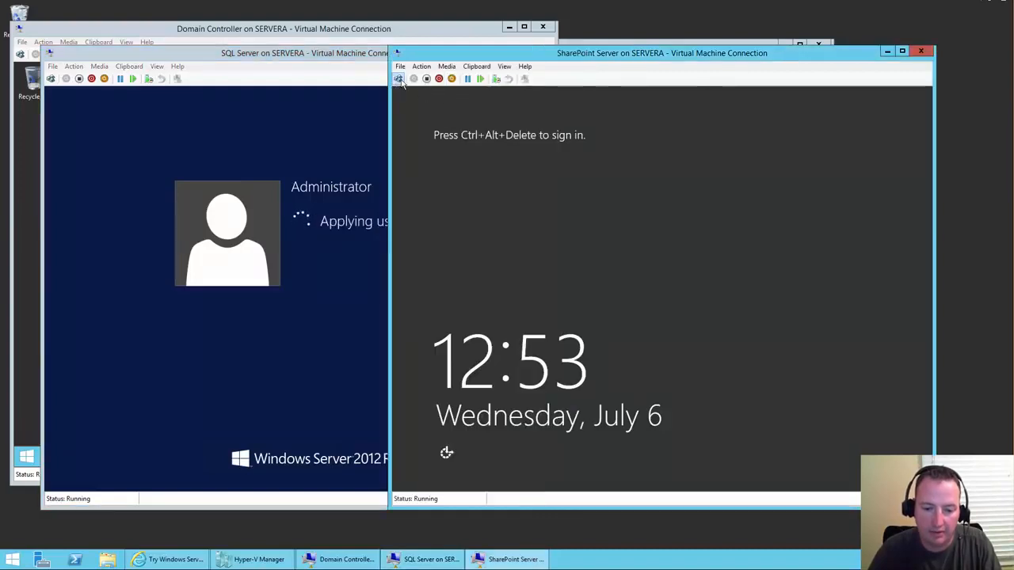
{"action": "left_click", "coordinate": [399, 79]}
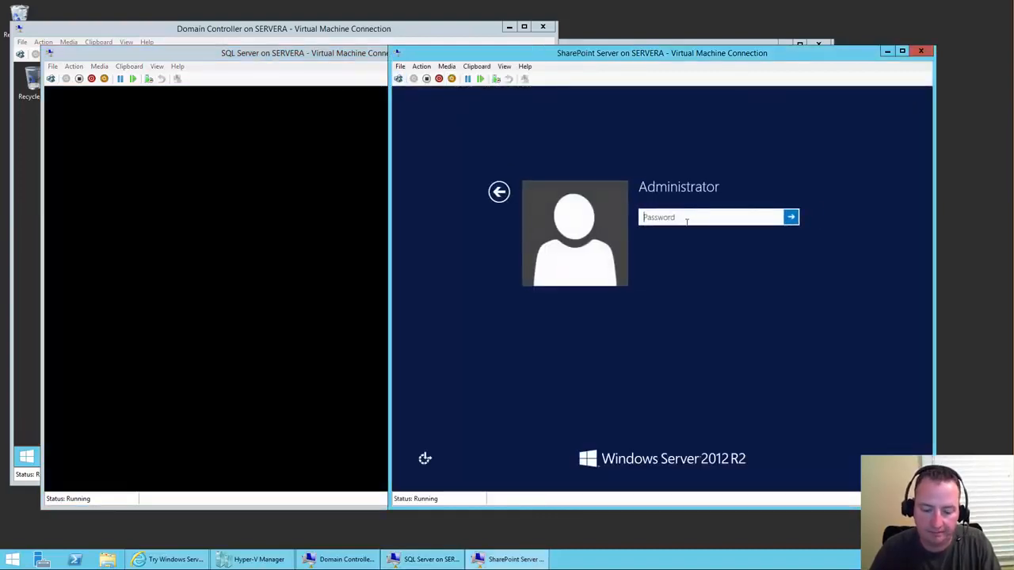
{"action": "type", "text": "Pa$•••••••"}
{"action": "key", "text": "Return"}
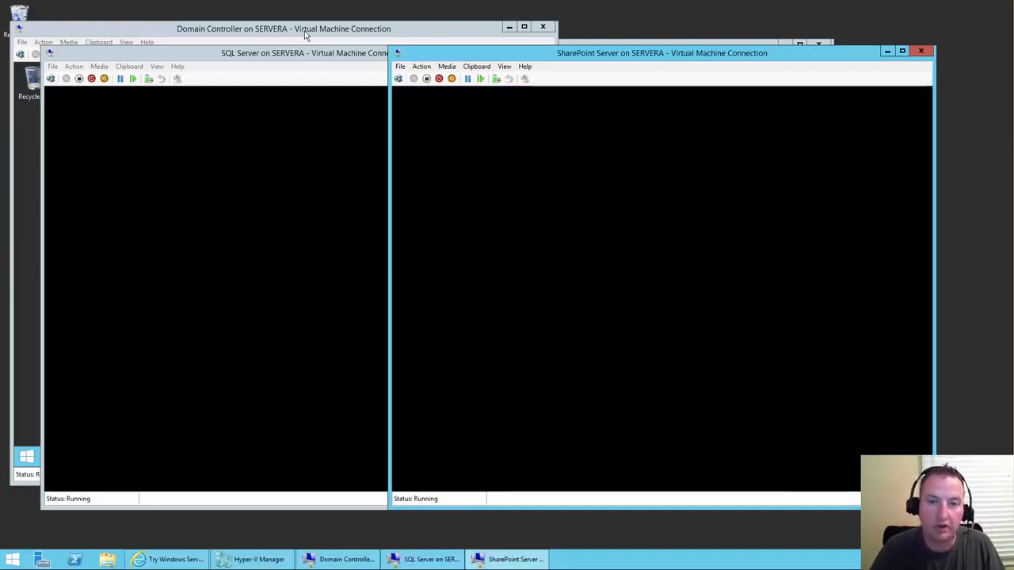
{"action": "left_click", "coordinate": [305, 34]}
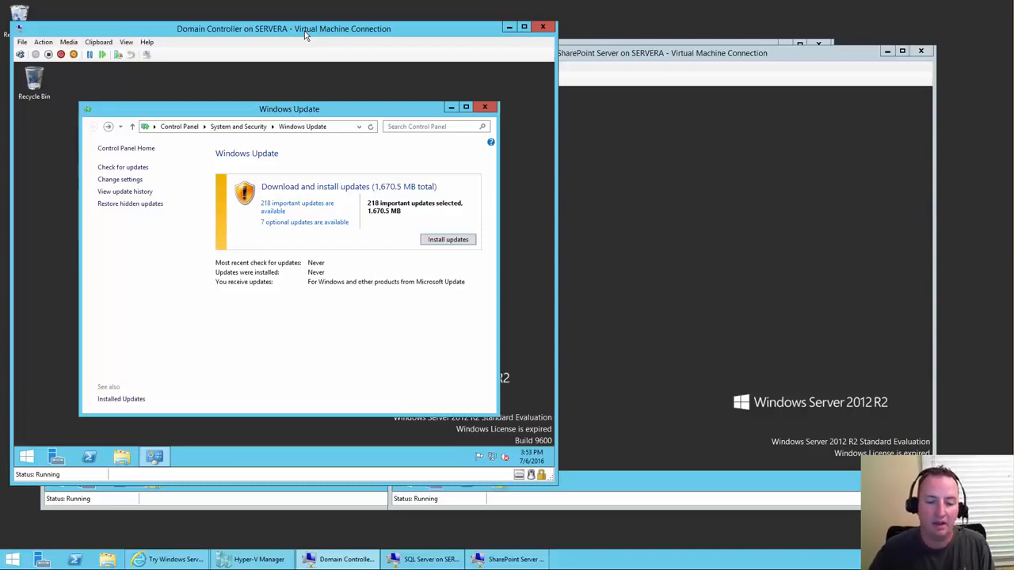
- Install the Domain Controller's 218 updates and allow network discovery on the SQL and SharePoint VMs
{"action": "left_click", "coordinate": [444, 241]}
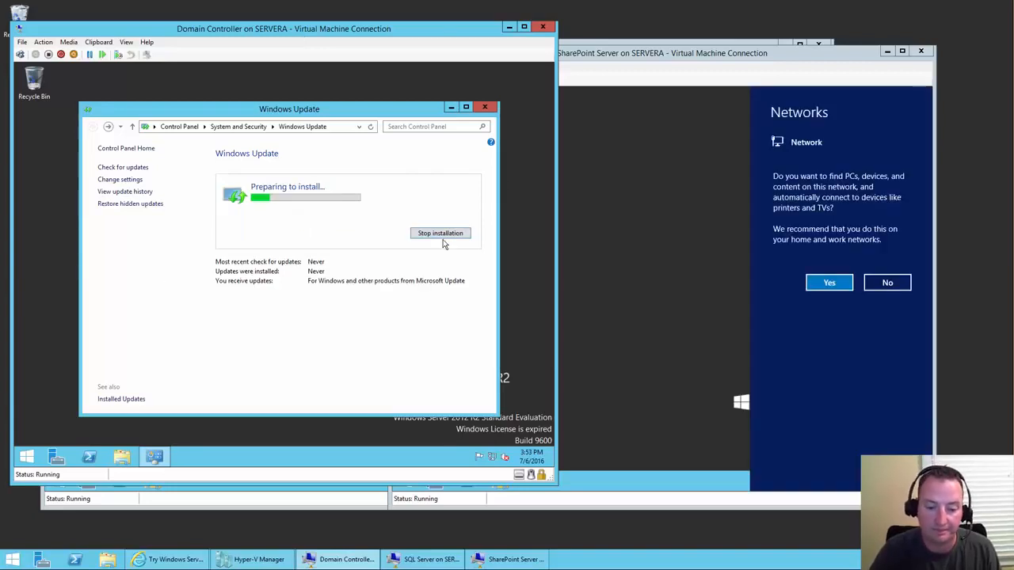
{"action": "left_click", "coordinate": [281, 507]}
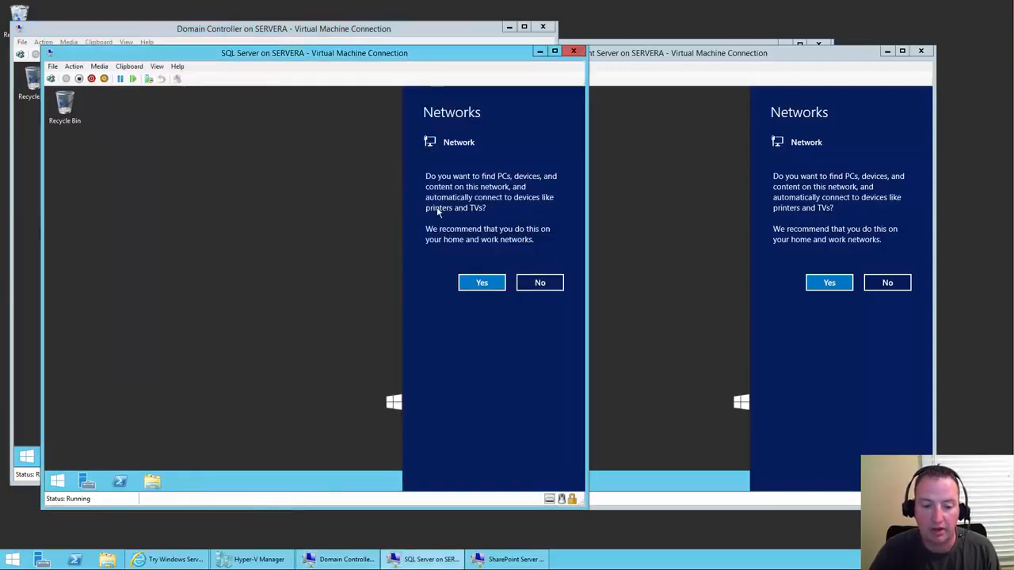
{"action": "left_click", "coordinate": [476, 285]}
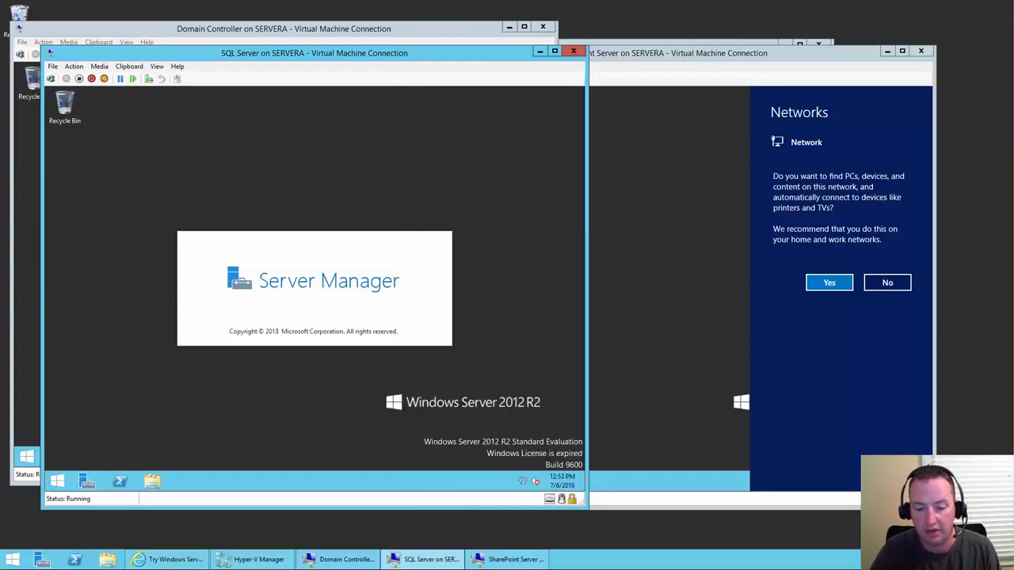
{"action": "left_click", "coordinate": [923, 235]}
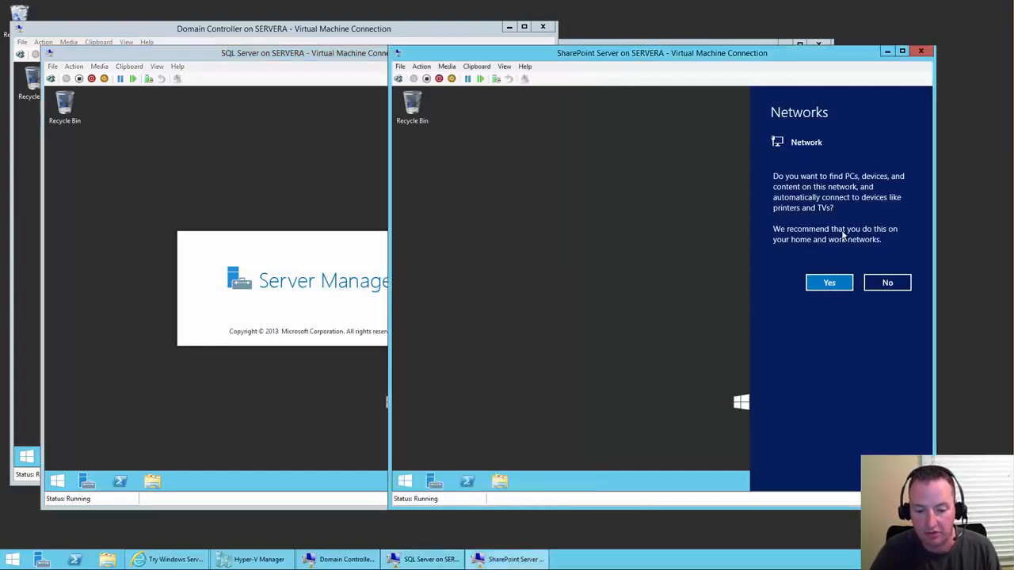
{"action": "left_click", "coordinate": [828, 283]}
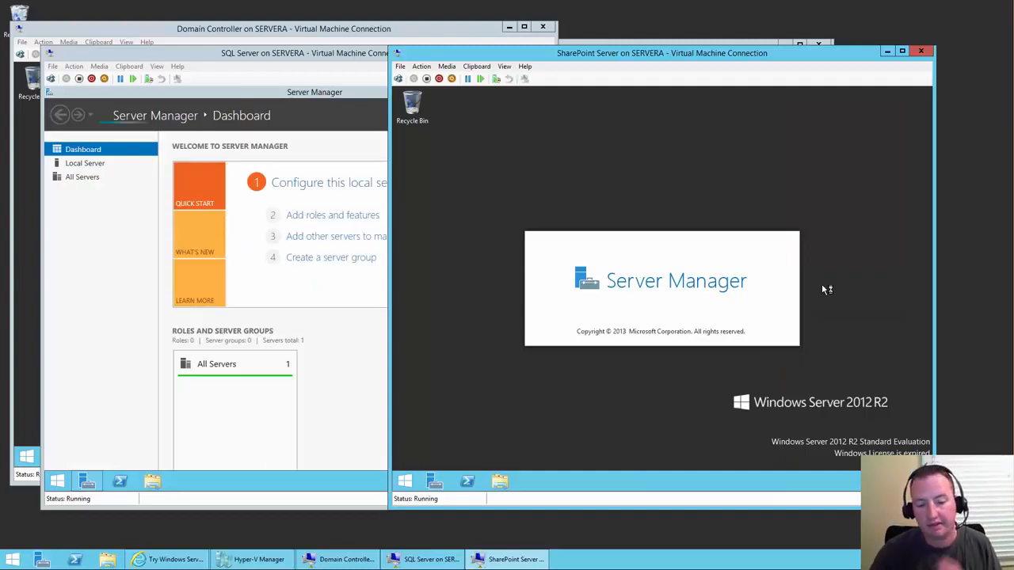
{"action": "left_click", "coordinate": [301, 32]}
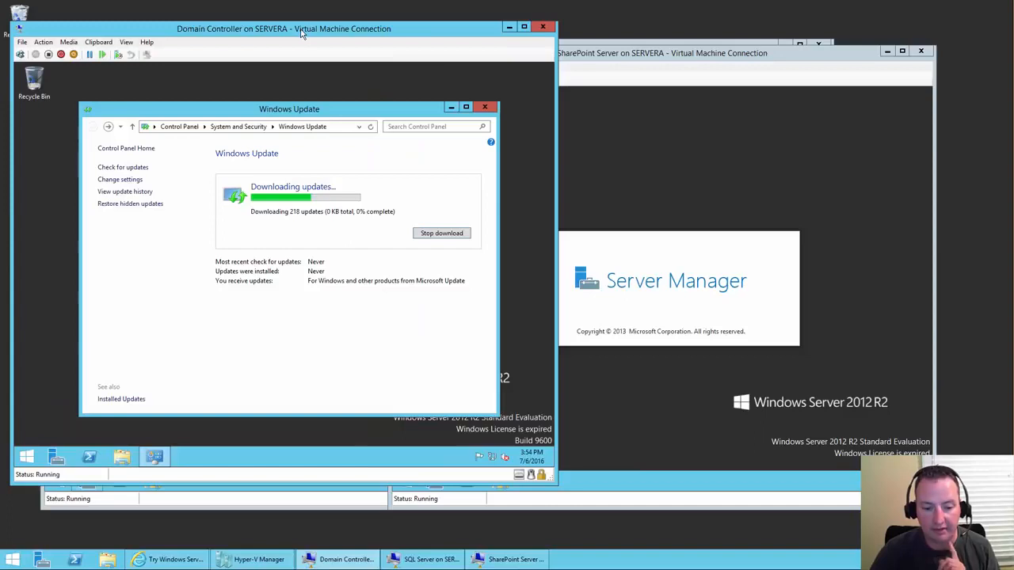
- Rearrange the three VM windows and open the SQL VM's Local Server properties page
{"action": "left_click", "coordinate": [290, 506]}
{"action": "left_click_drag", "start_coordinate": [305, 92], "coordinate": [331, 93]}
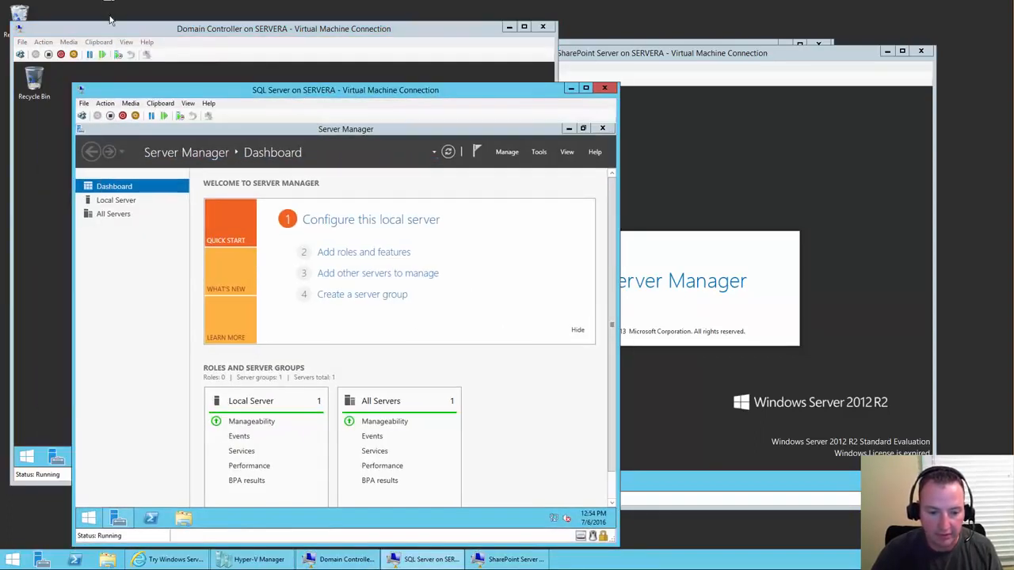
{"action": "left_click_drag", "start_coordinate": [105, 31], "coordinate": [103, 20]}
{"action": "left_click_drag", "start_coordinate": [649, 52], "coordinate": [714, 18]}
{"action": "left_click", "coordinate": [404, 525]}
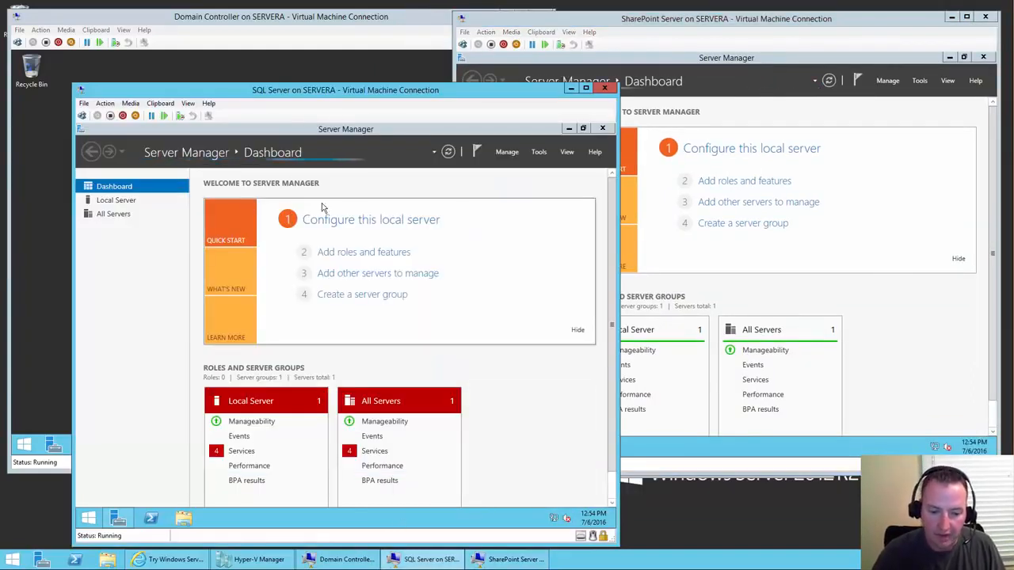
{"action": "left_click", "coordinate": [361, 224]}
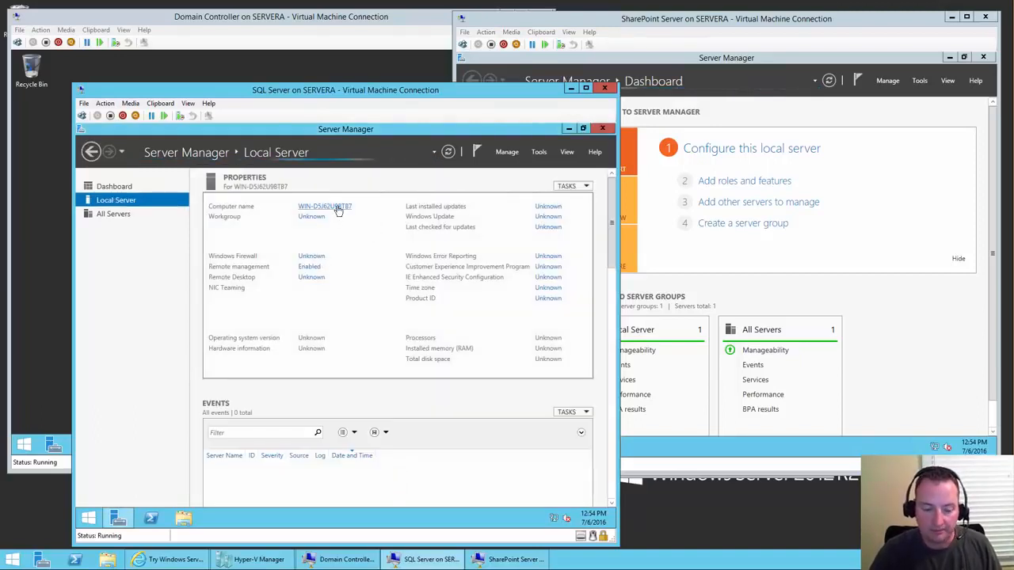
- Enter SQLdemo as the SQL Server VM's new computer name, then switch to the Domain Controller VM
{"action": "left_click", "coordinate": [337, 207]}
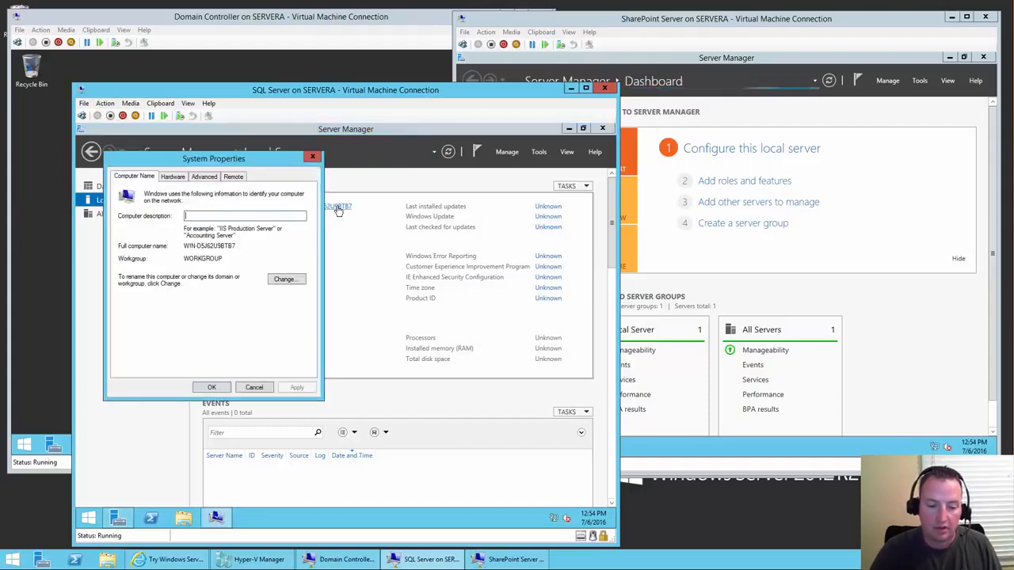
{"action": "left_click", "coordinate": [285, 284]}
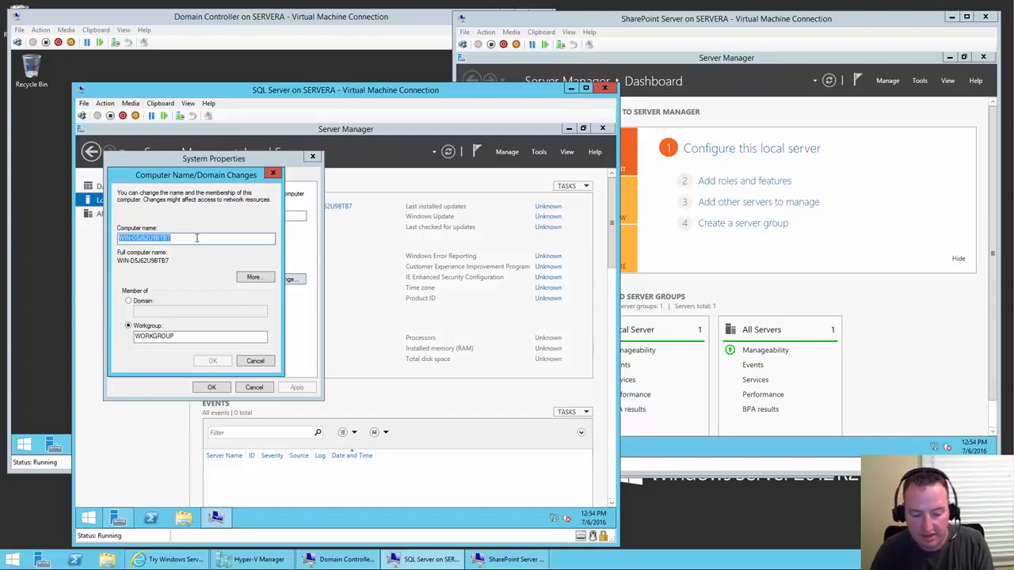
{"action": "type", "text": "SQL"}
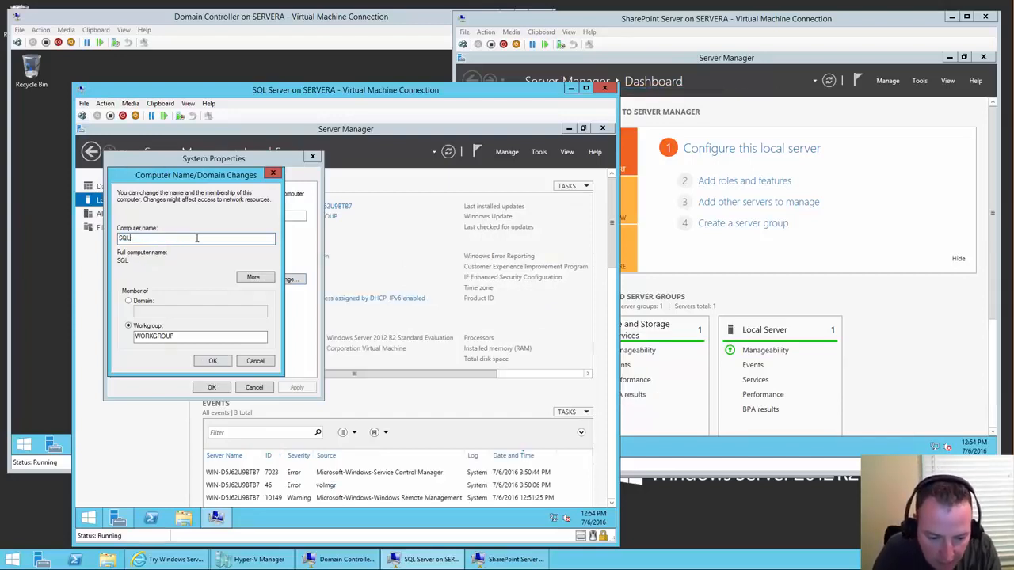
{"action": "type", "text": "Demdemo"}
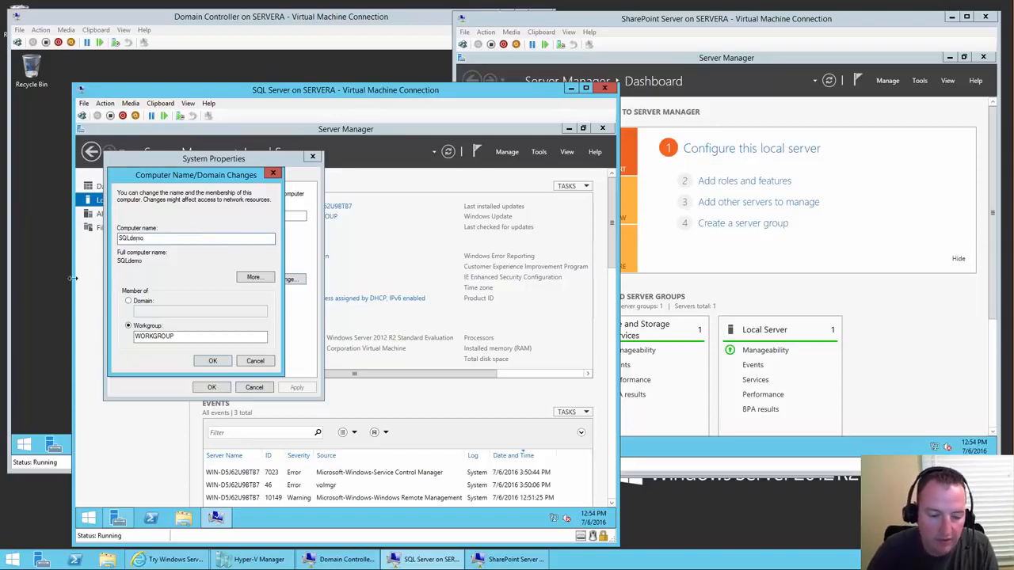
{"action": "left_click", "coordinate": [52, 293]}
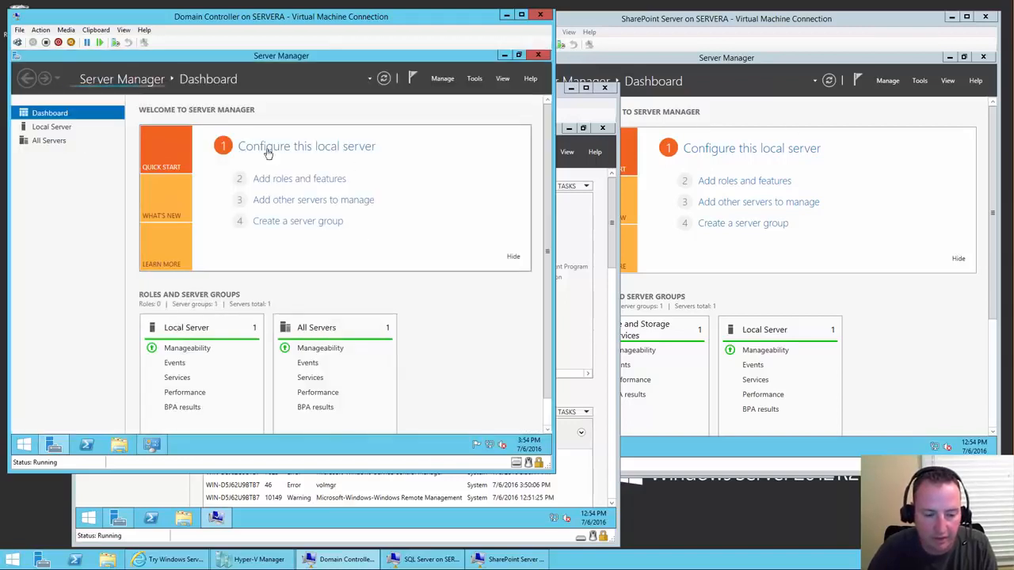
- Check the Domain Controller's pending DCdemo computer name, cancelling without changes
{"action": "left_click", "coordinate": [61, 128]}
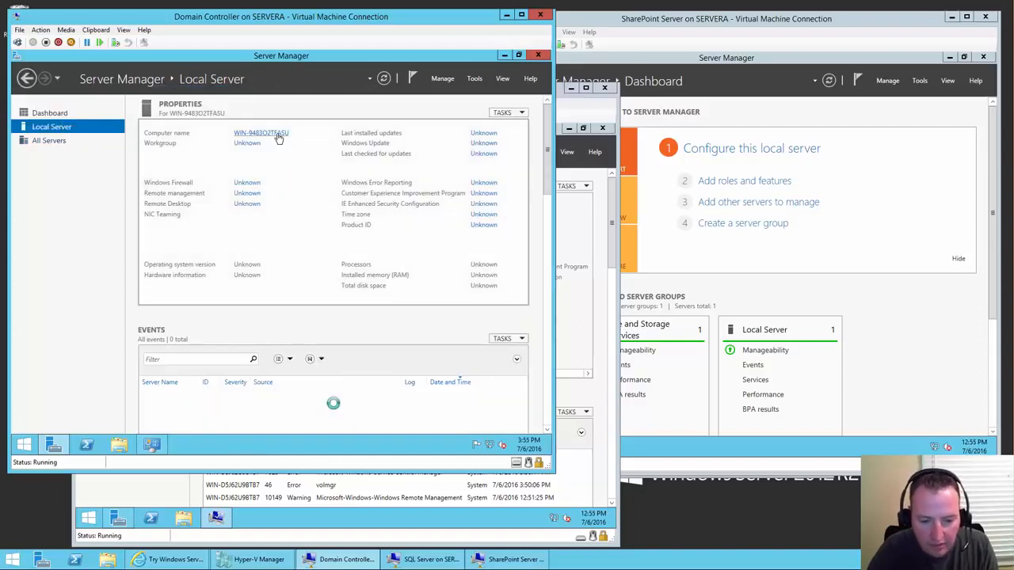
{"action": "left_click", "coordinate": [278, 135]}
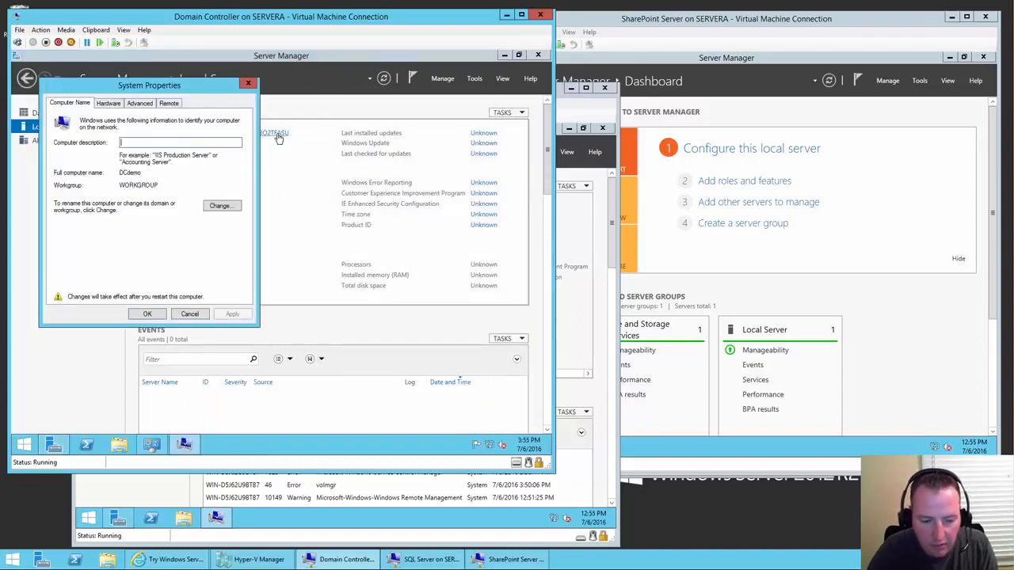
{"action": "left_click", "coordinate": [216, 208]}
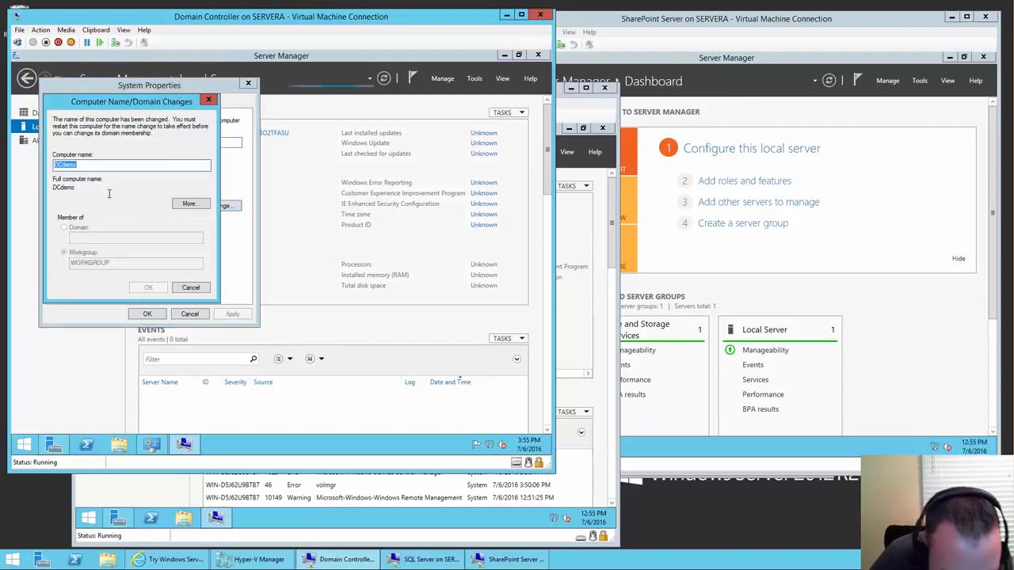
{"action": "left_click", "coordinate": [191, 288]}
{"action": "left_click", "coordinate": [193, 315]}
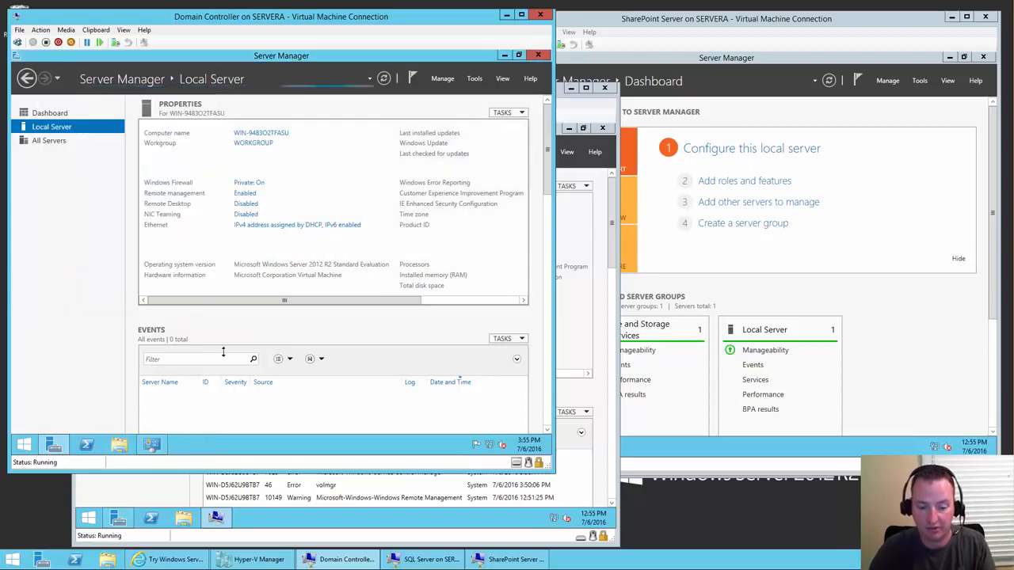
- Confirm the SQL VM's rename to SQLdemo and choose Restart Later
{"action": "left_click", "coordinate": [380, 524]}
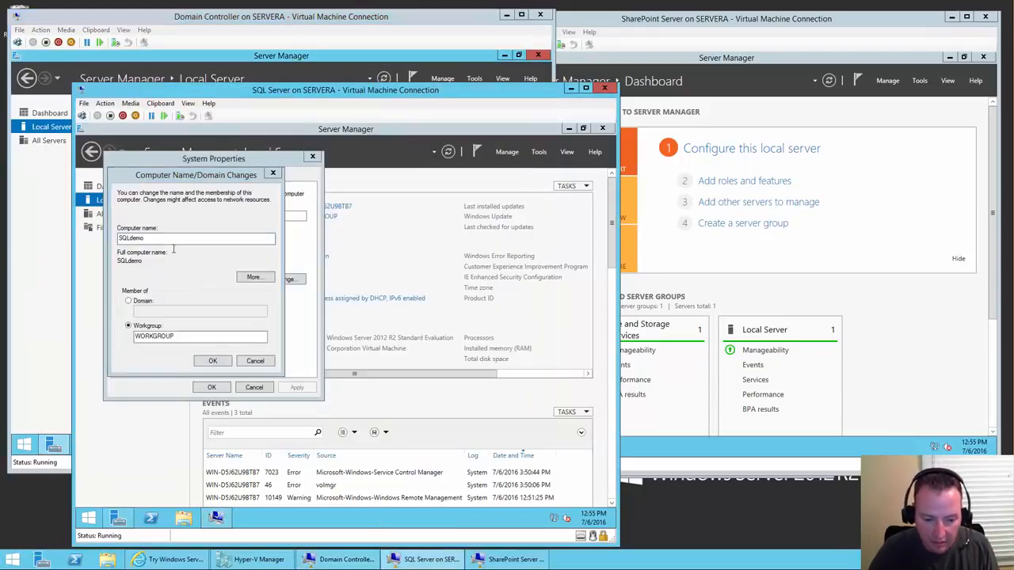
{"action": "left_click", "coordinate": [207, 361]}
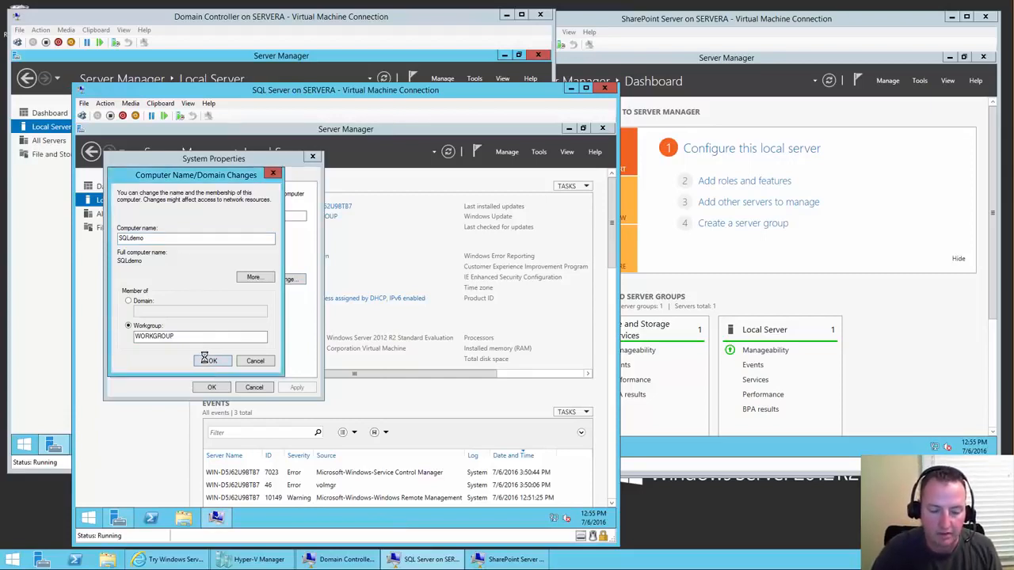
{"action": "left_click", "coordinate": [412, 337]}
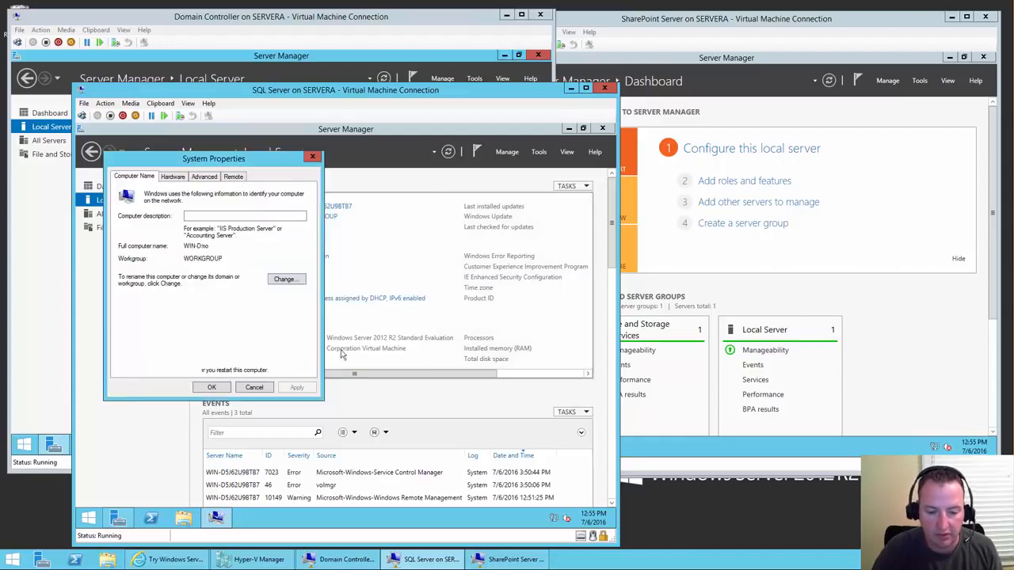
{"action": "left_click", "coordinate": [214, 388]}
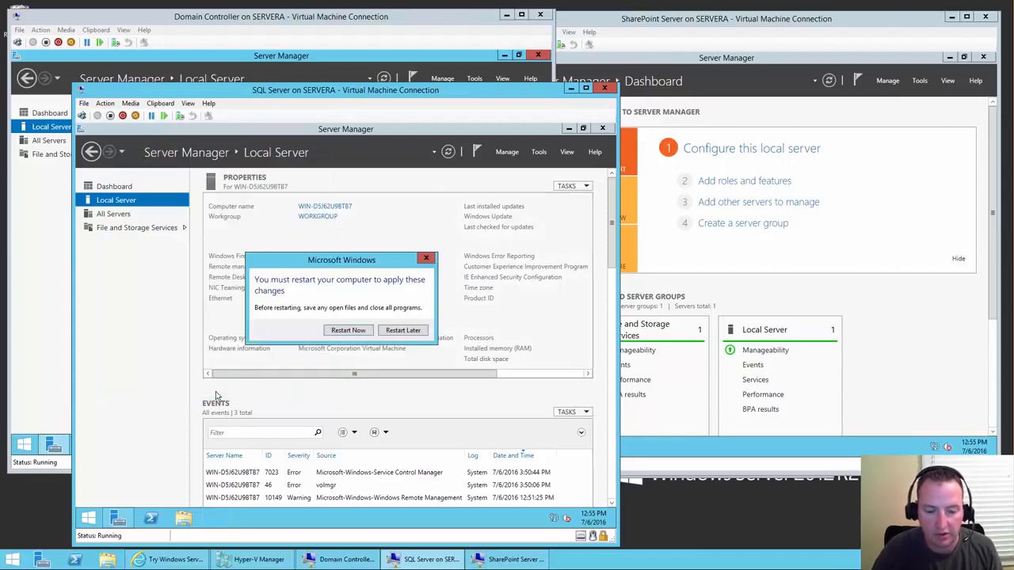
{"action": "left_click", "coordinate": [403, 330]}
{"action": "left_click_drag", "start_coordinate": [395, 374], "coordinate": [567, 377]}
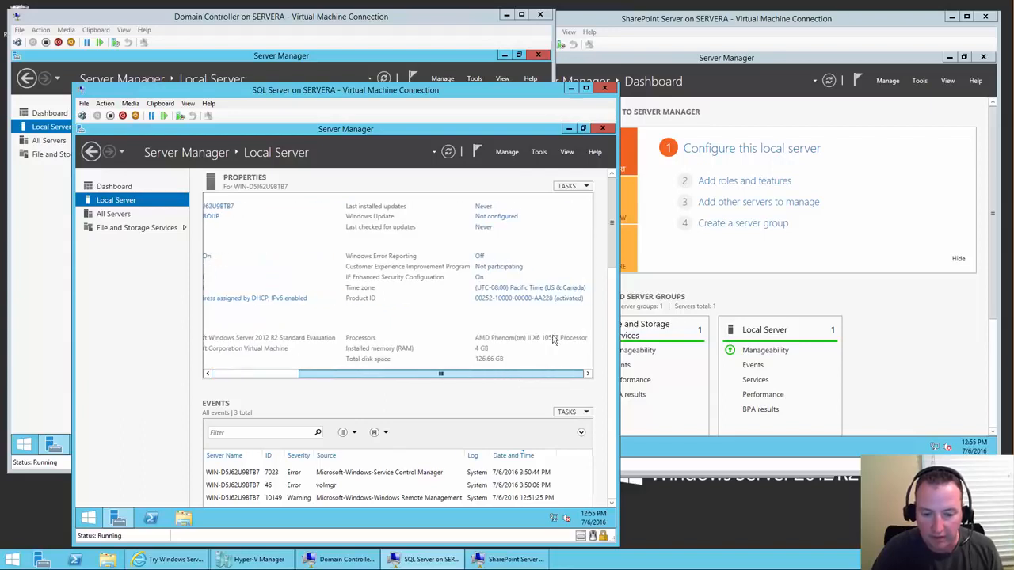
- Change the administrators' IE Enhanced Security Configuration option on the SQL VM
{"action": "left_click", "coordinate": [480, 277]}
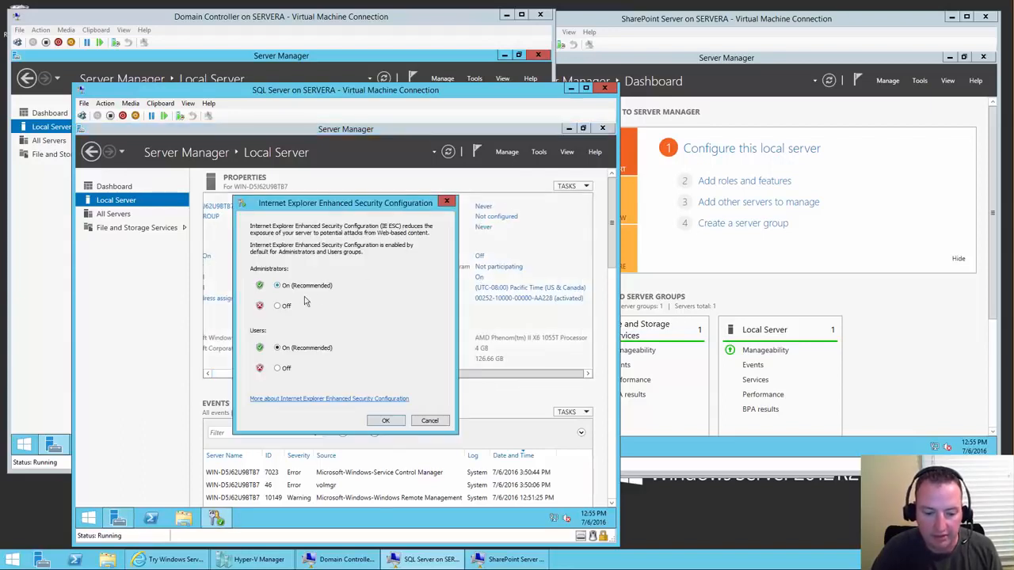
{"action": "left_click", "coordinate": [278, 306]}
{"action": "left_click", "coordinate": [383, 420]}
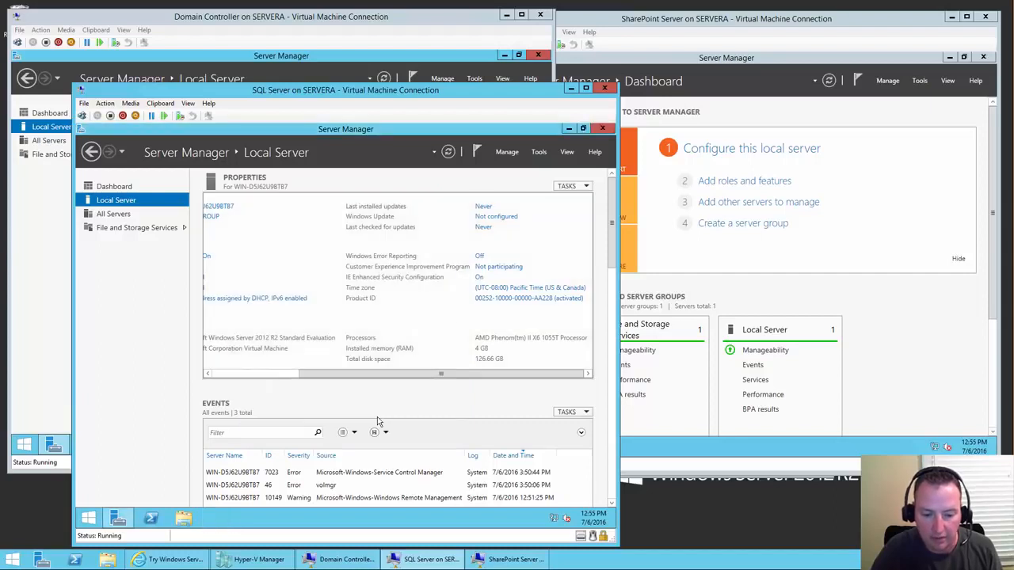
- Set the SQL VM's time zone to Eastern Time (US & Canada)
{"action": "left_click", "coordinate": [502, 287]}
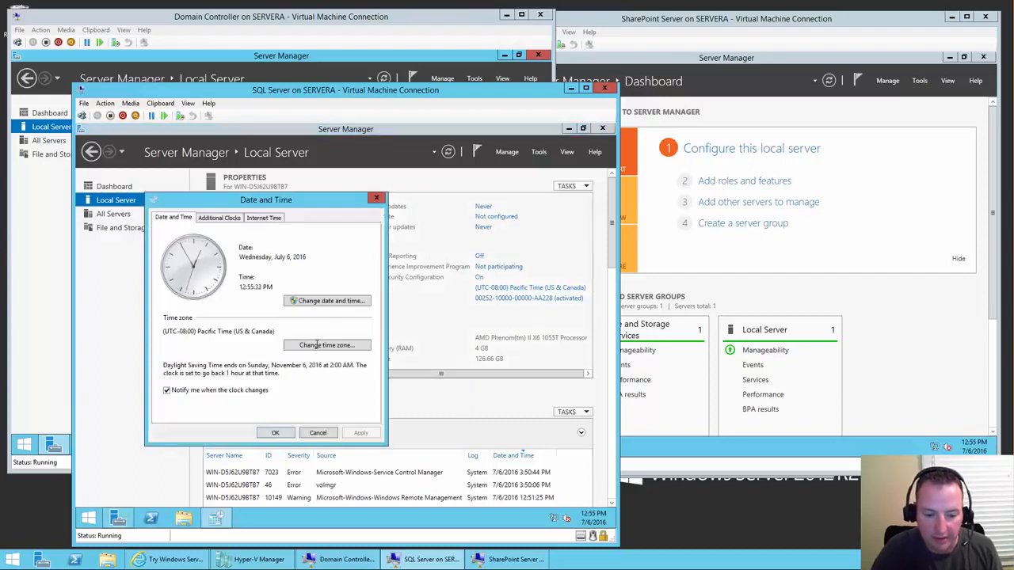
{"action": "left_click", "coordinate": [318, 347]}
{"action": "left_click", "coordinate": [266, 263]}
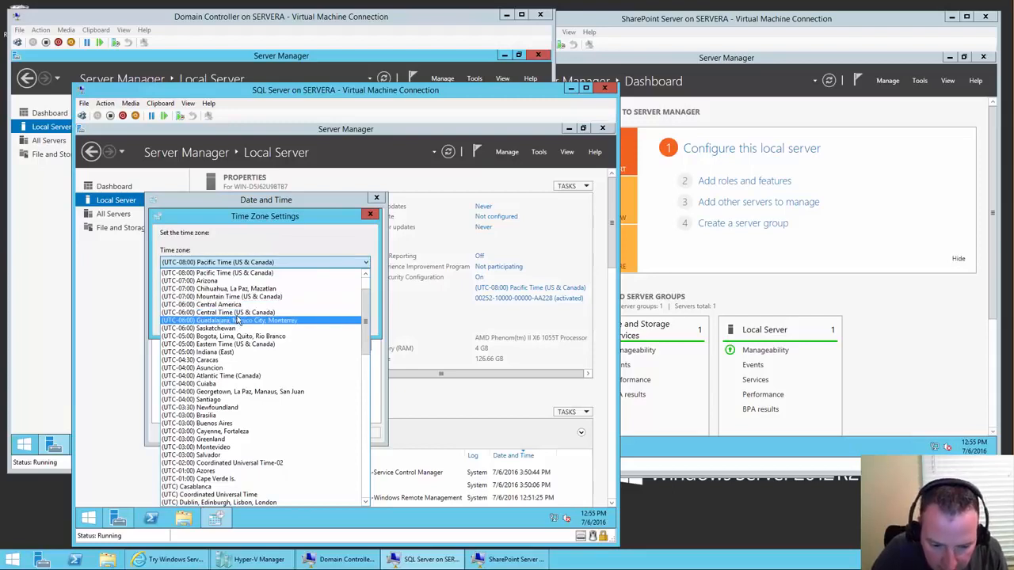
{"action": "left_click", "coordinate": [235, 320]}
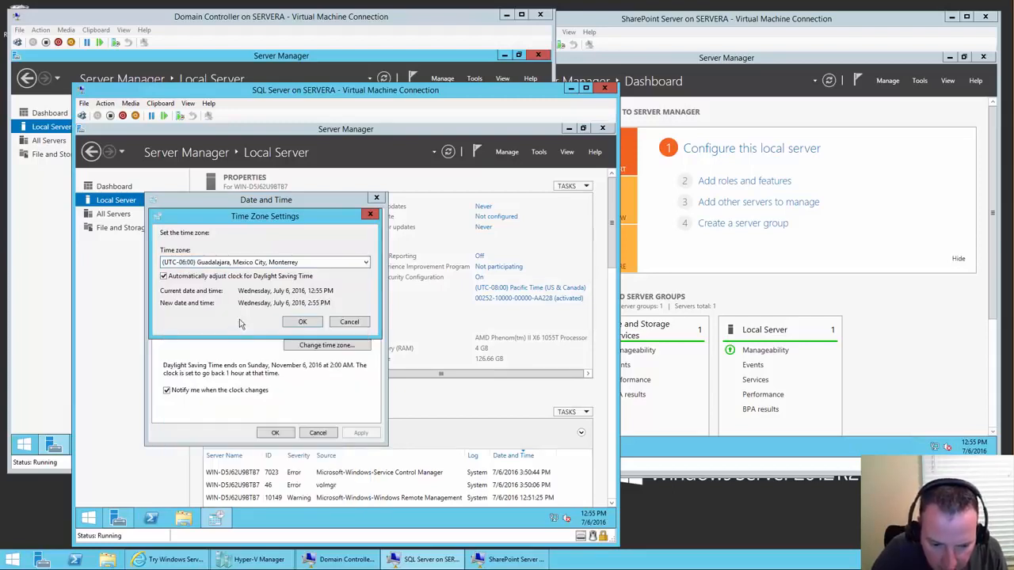
{"action": "left_click", "coordinate": [254, 263]}
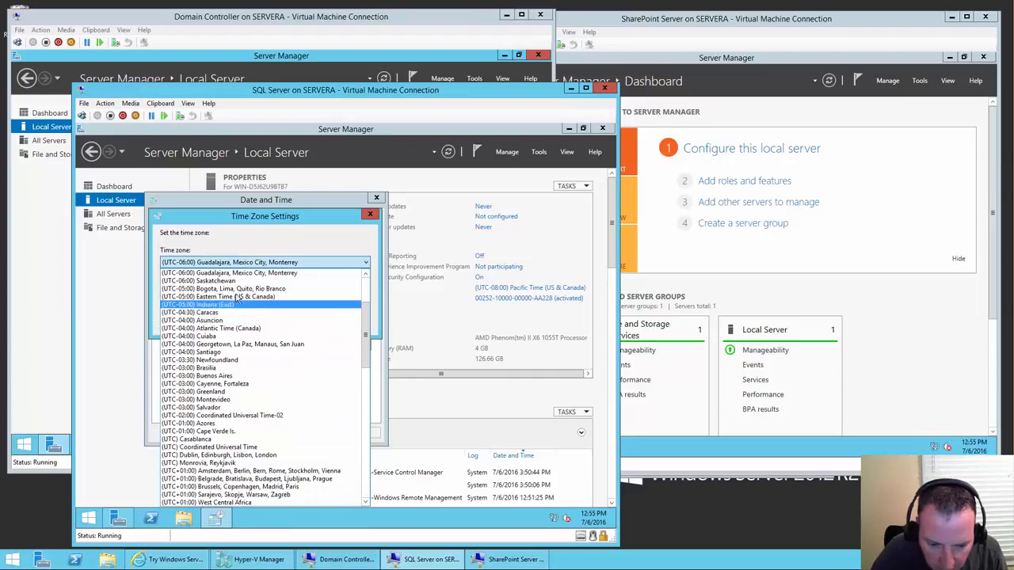
{"action": "left_click", "coordinate": [236, 296]}
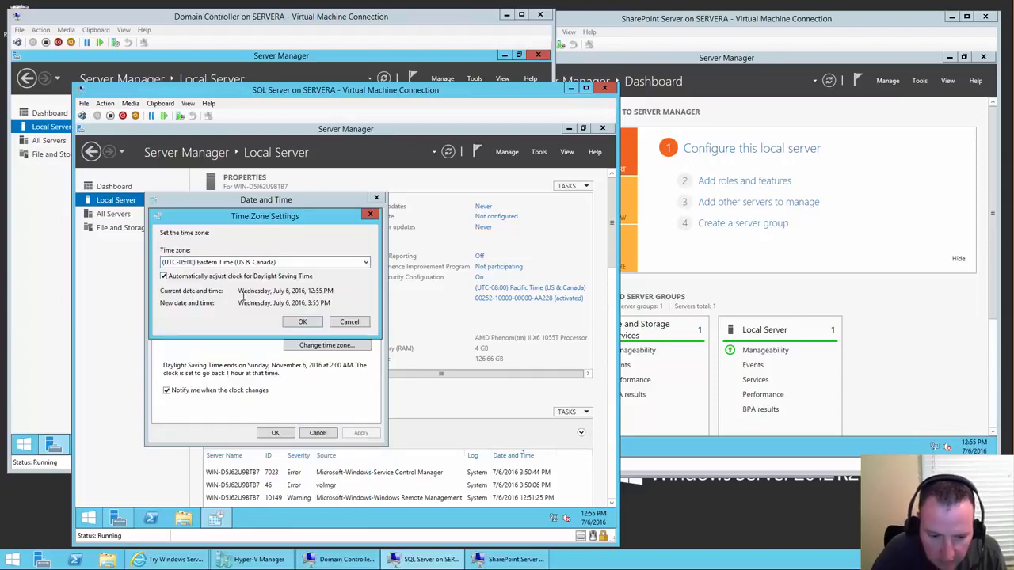
{"action": "left_click", "coordinate": [300, 321]}
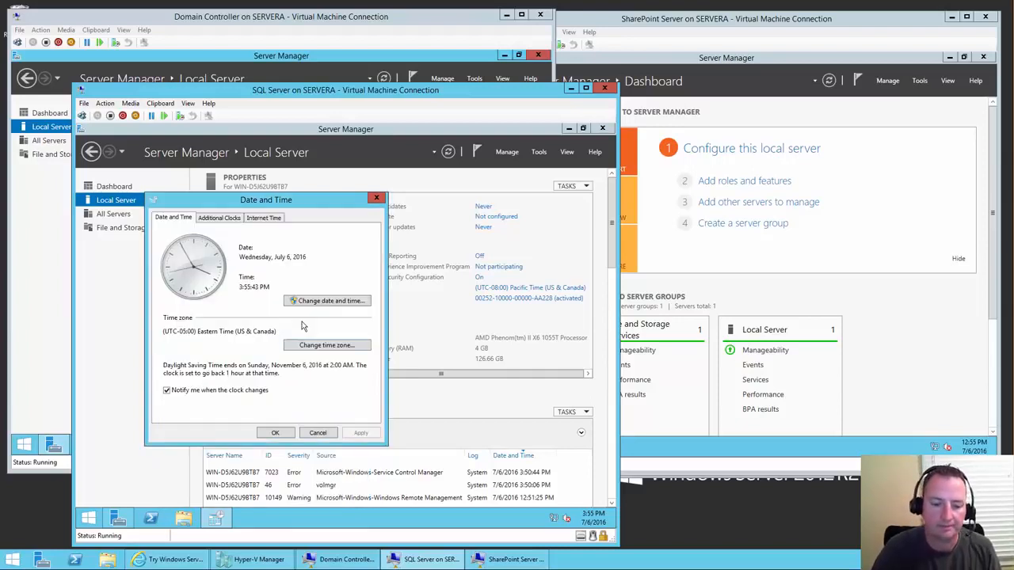
{"action": "left_click", "coordinate": [274, 434]}
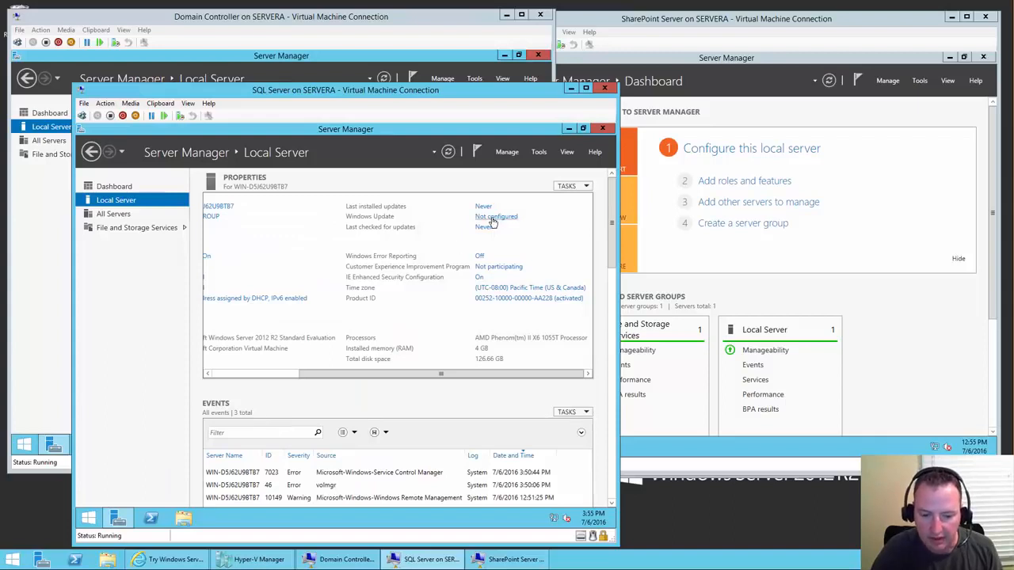
- Set Windows Update to check for updates but let me choose what to install, and start checking
{"action": "left_click", "coordinate": [492, 218]}
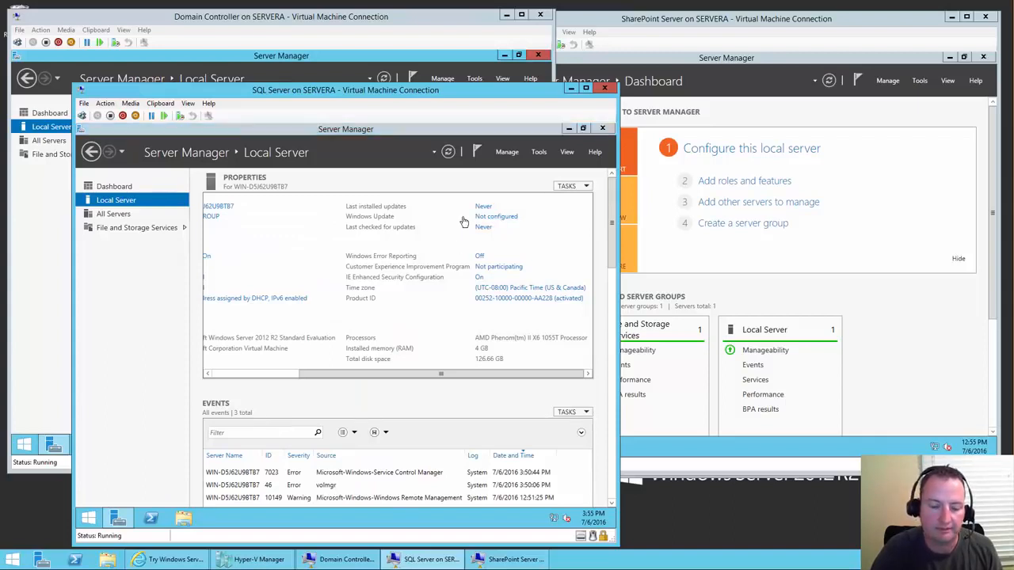
{"action": "left_click", "coordinate": [497, 220]}
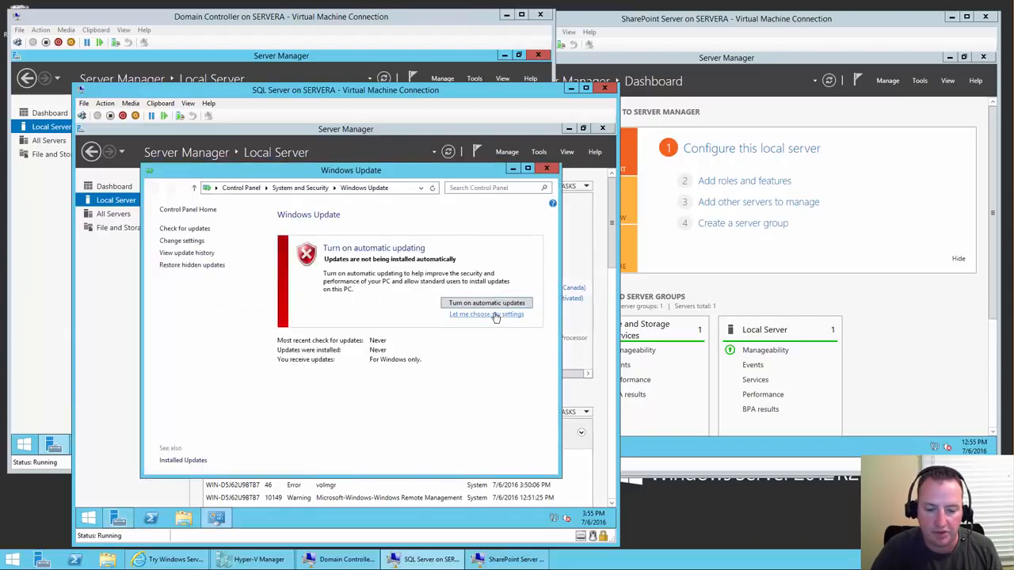
{"action": "left_click", "coordinate": [486, 315]}
{"action": "left_click", "coordinate": [313, 270]}
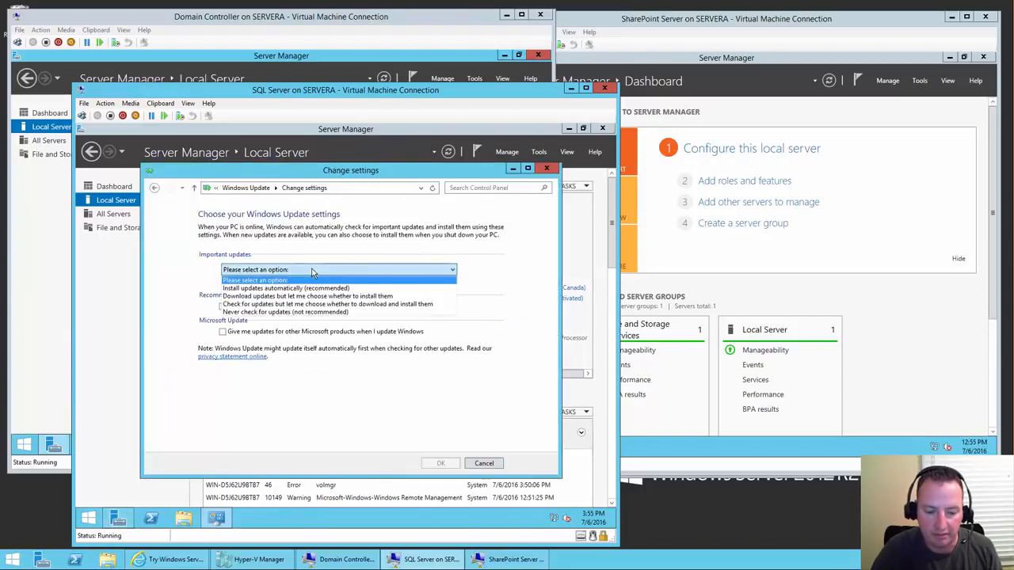
{"action": "left_click", "coordinate": [293, 305]}
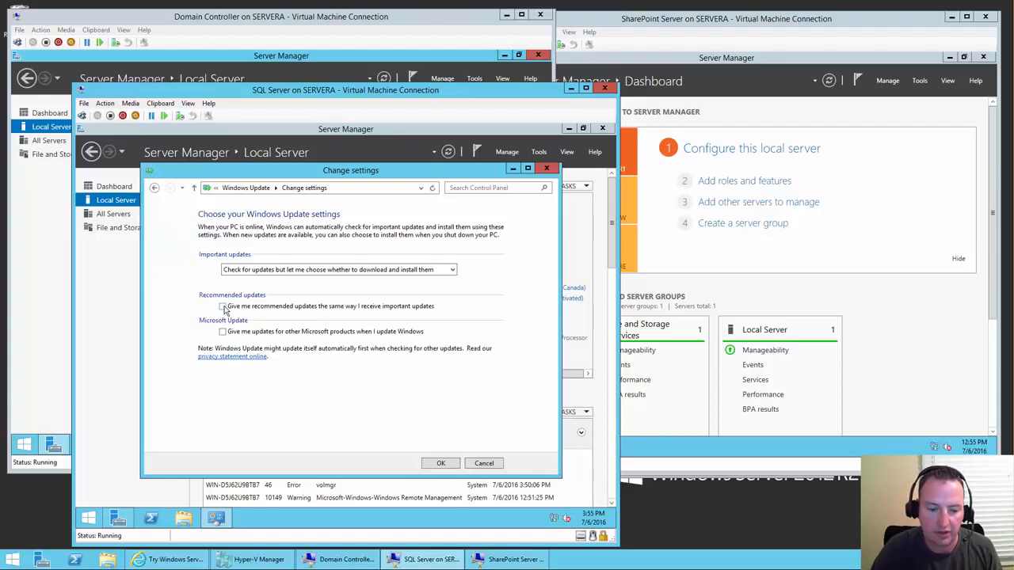
{"action": "left_click", "coordinate": [441, 464]}
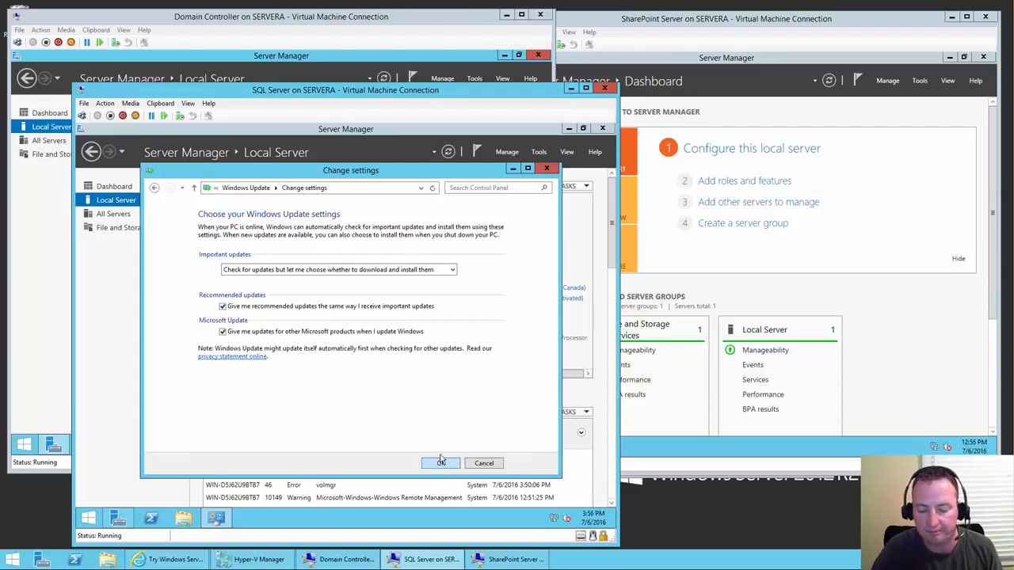
{"action": "left_click", "coordinate": [707, 22]}
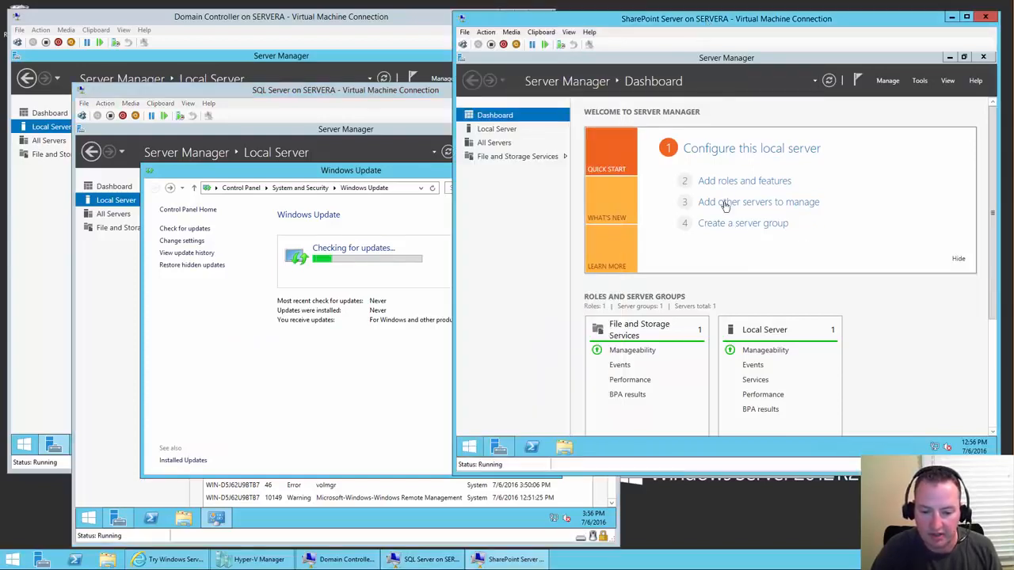
- Change the SharePoint VM's computer name to SPdemo and choose Restart Later
{"action": "left_click", "coordinate": [749, 150]}
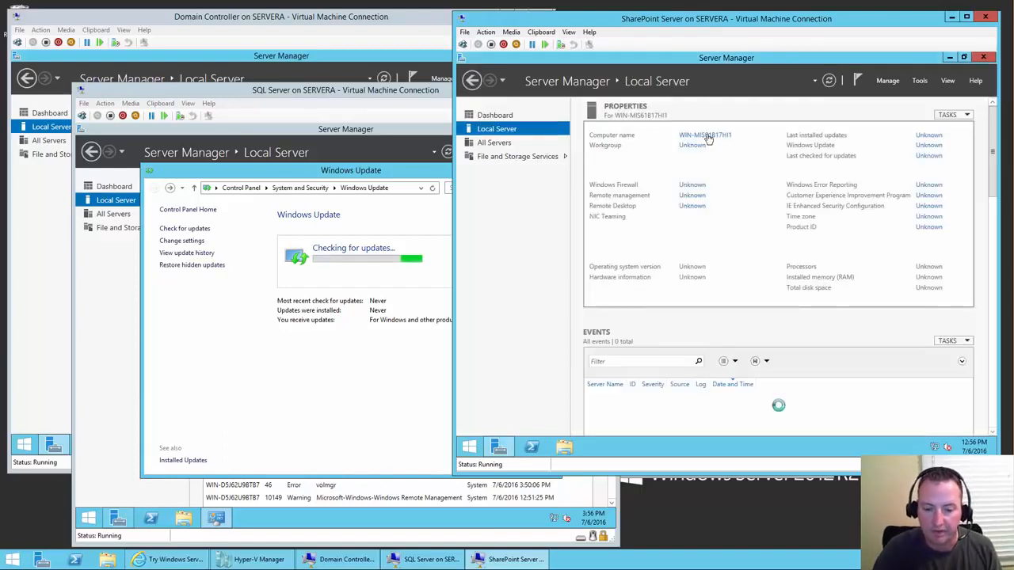
{"action": "left_click", "coordinate": [706, 135]}
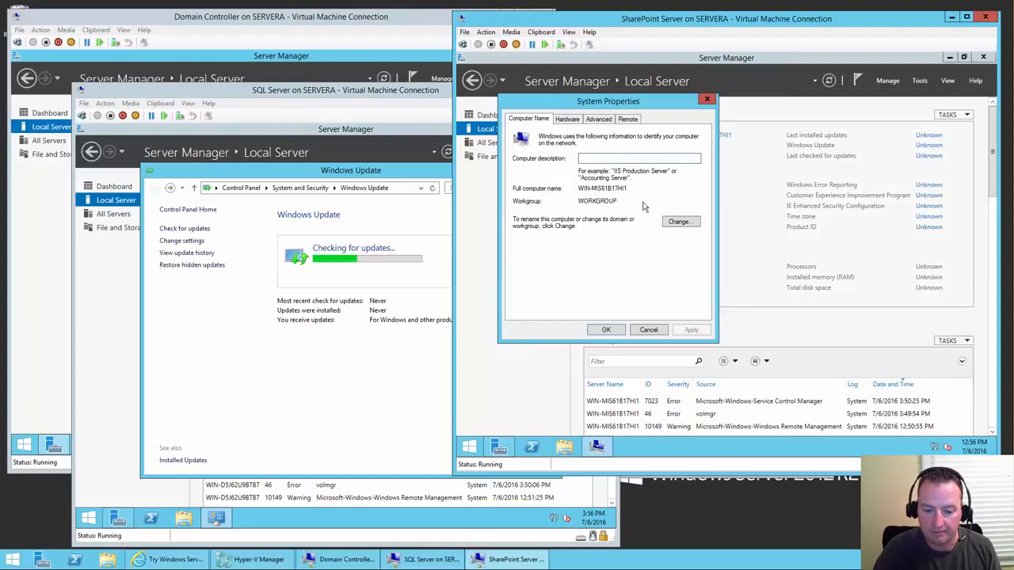
{"action": "left_click", "coordinate": [681, 221]}
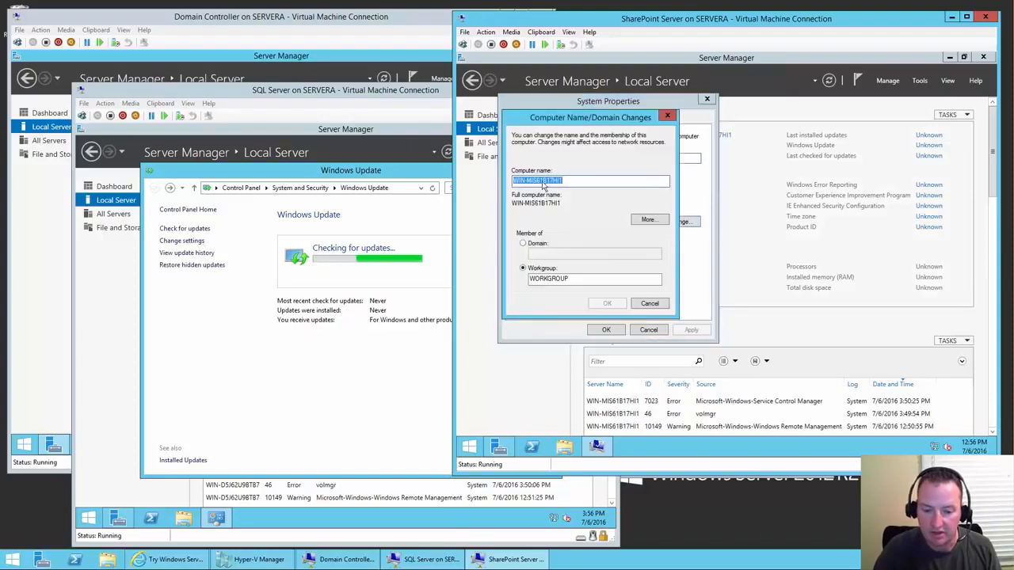
{"action": "type", "text": "SPdemo"}
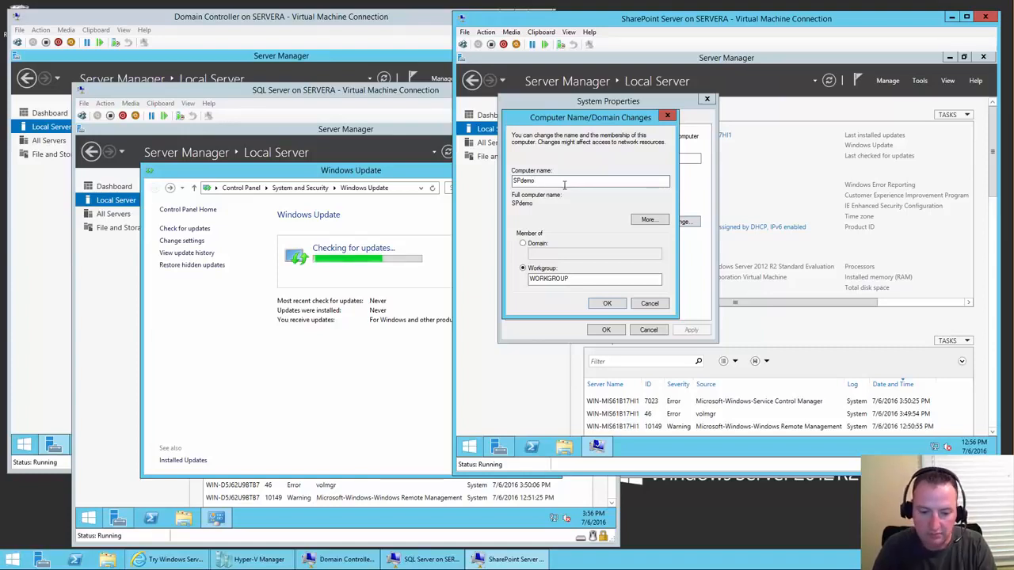
{"action": "left_click", "coordinate": [607, 305]}
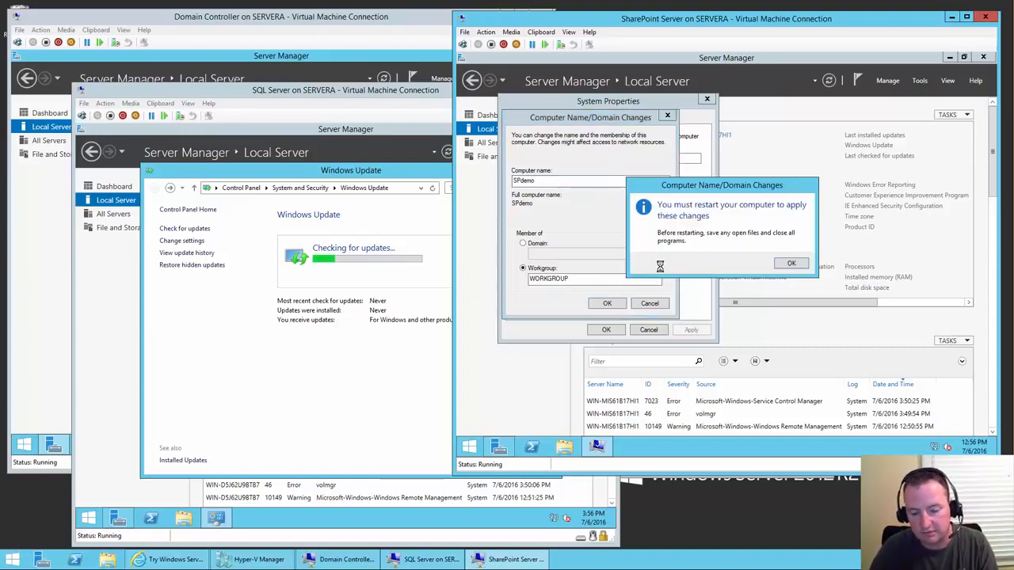
{"action": "left_click", "coordinate": [787, 264]}
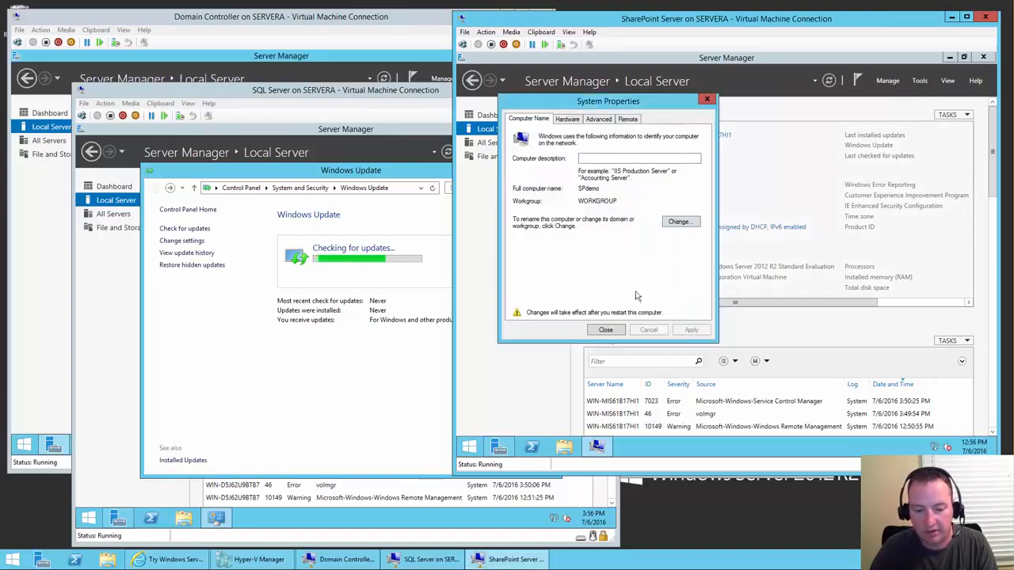
{"action": "left_click", "coordinate": [605, 329]}
{"action": "left_click", "coordinate": [784, 259]}
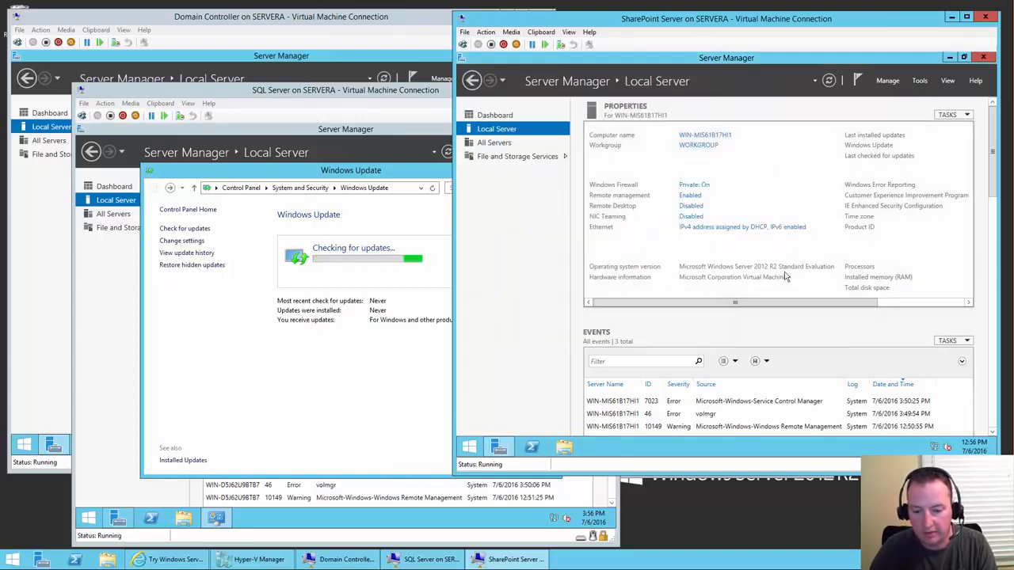
- Turn IE Enhanced Security Configuration off for administrators on the SharePoint VM
{"action": "left_click_drag", "start_coordinate": [936, 305], "coordinate": [952, 305]}
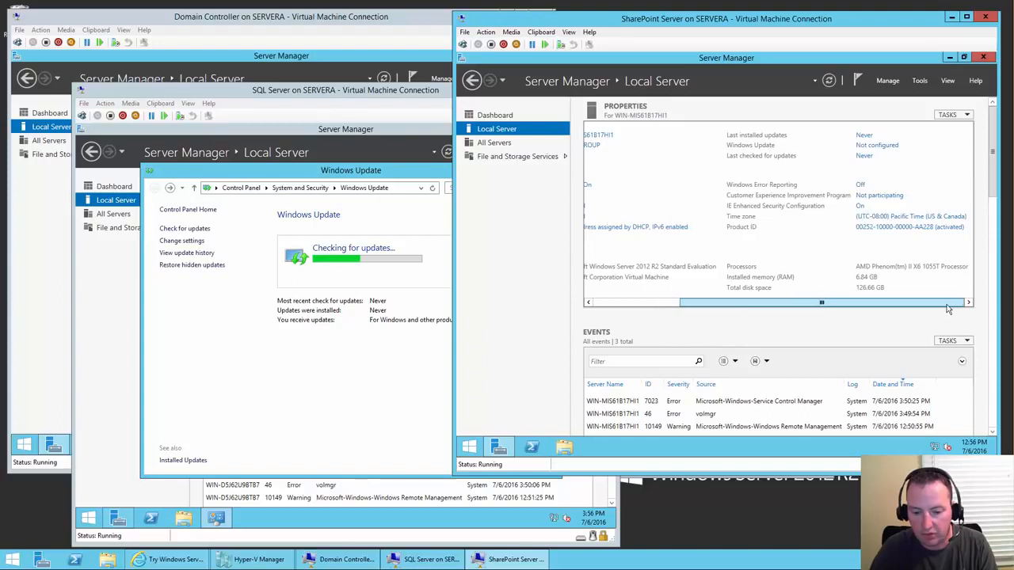
{"action": "left_click", "coordinate": [860, 206]}
{"action": "left_click", "coordinate": [658, 234]}
{"action": "left_click", "coordinate": [764, 351]}
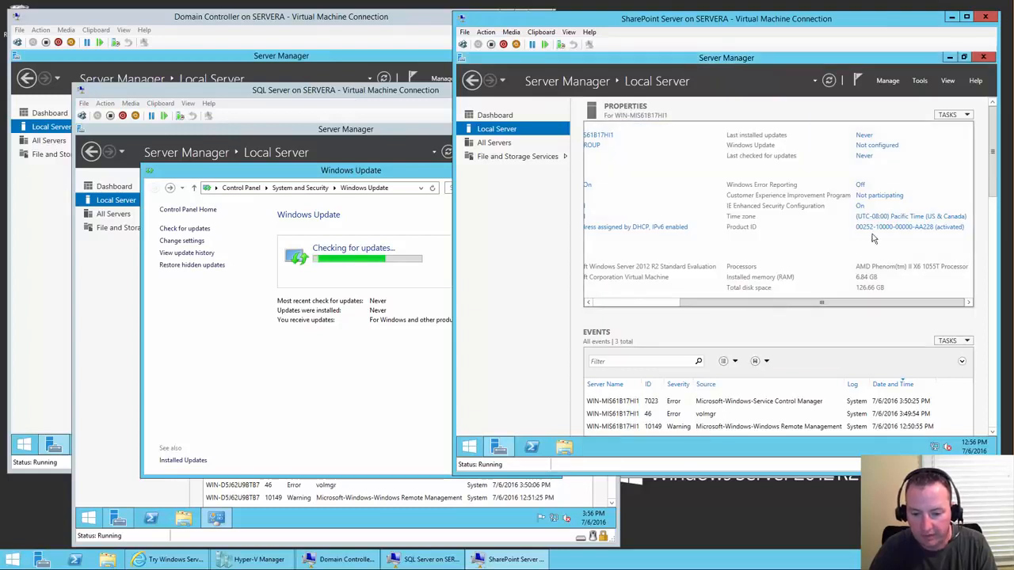
- Set the SharePoint VM's time zone to Eastern Time (US & Canada)
{"action": "left_click", "coordinate": [907, 216]}
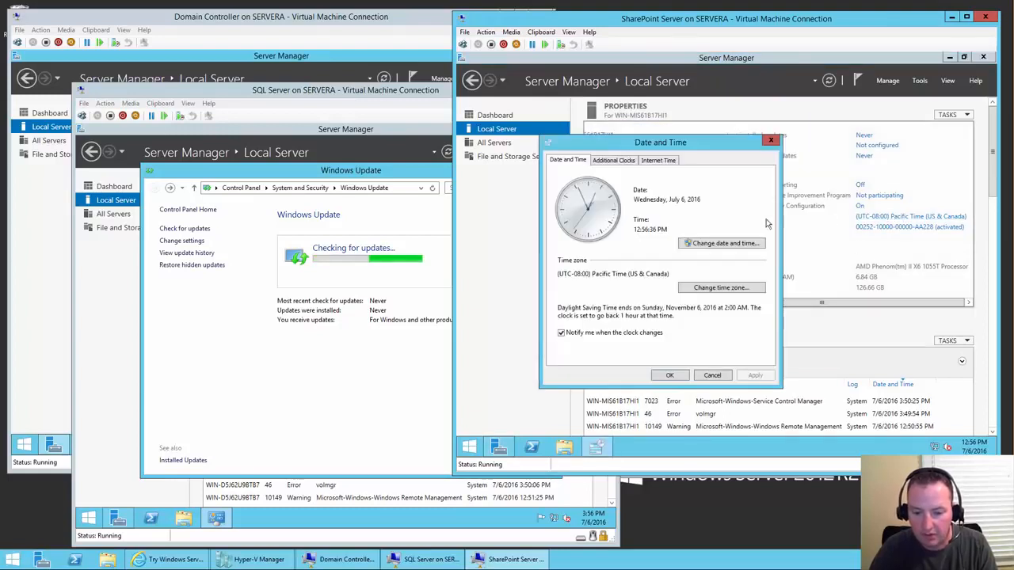
{"action": "left_click", "coordinate": [720, 287]}
{"action": "left_click", "coordinate": [667, 205]}
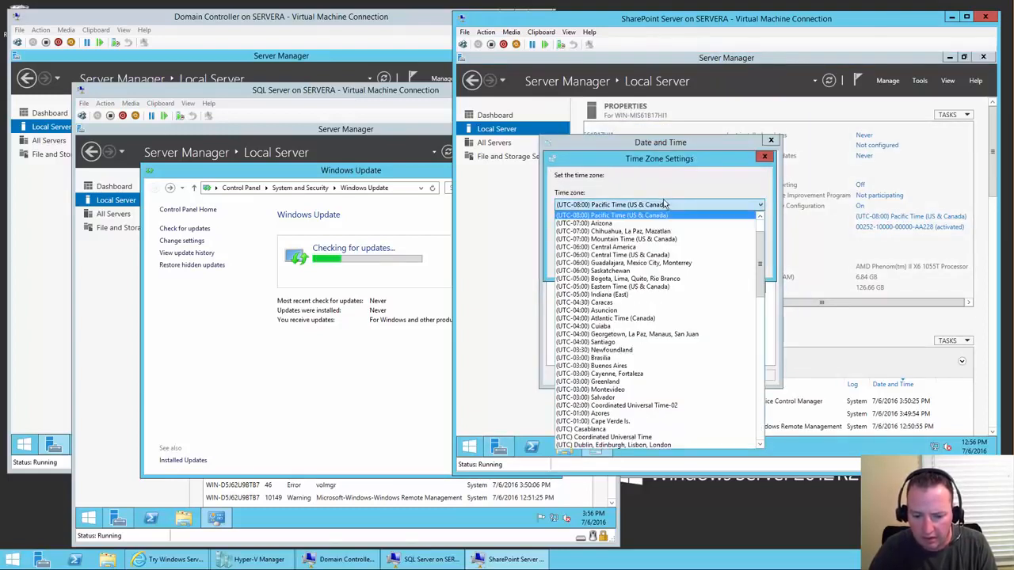
{"action": "left_click", "coordinate": [626, 287]}
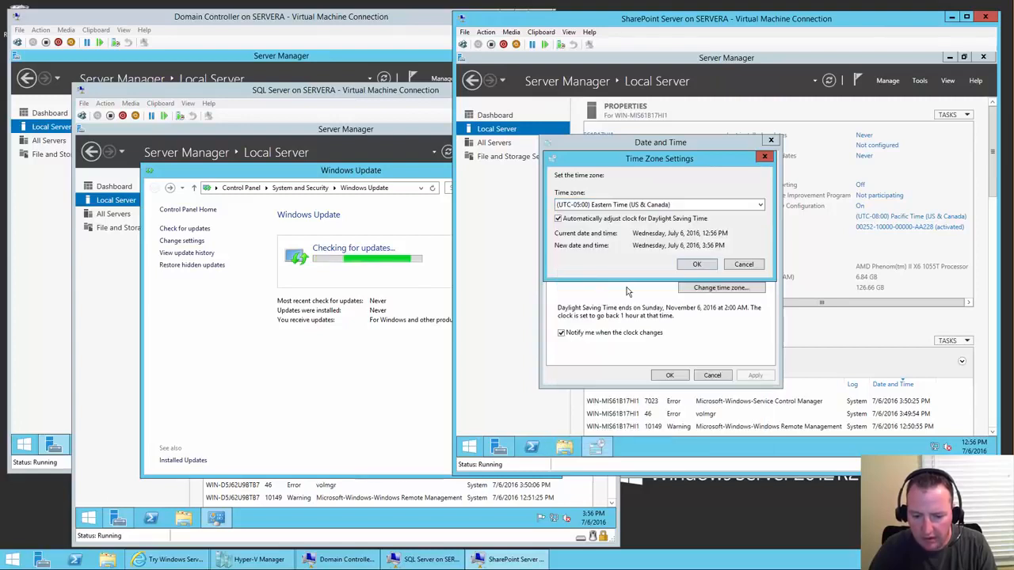
{"action": "left_click", "coordinate": [682, 264]}
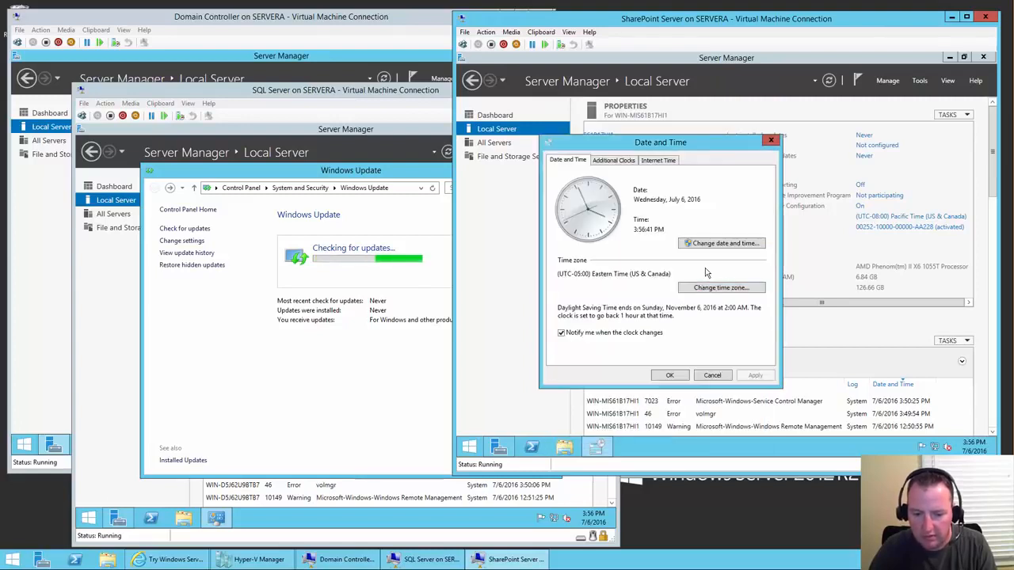
{"action": "left_click", "coordinate": [669, 375]}
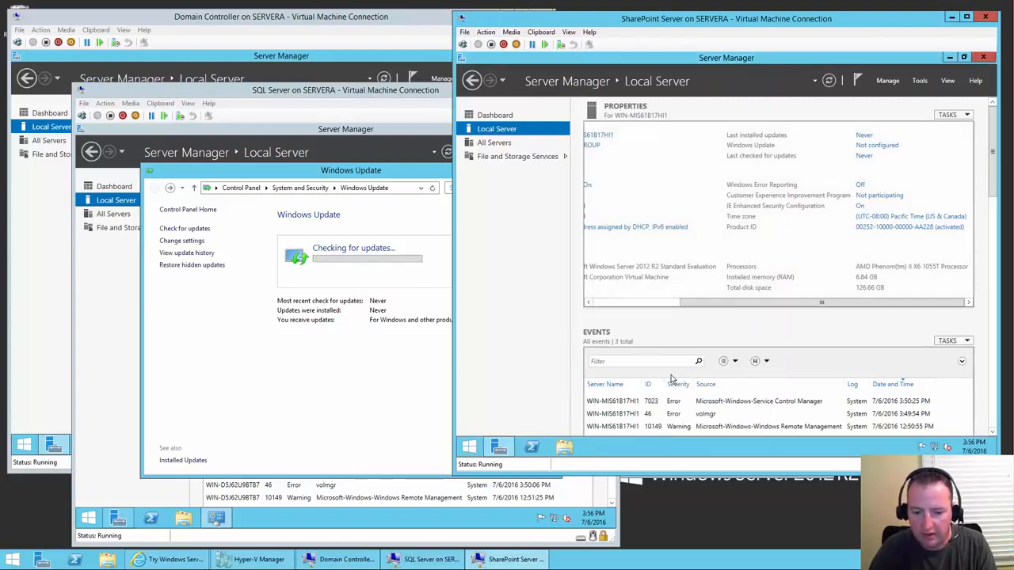
- Set Windows Update to check-only, including other Microsoft products, and start checking for updates
{"action": "left_click", "coordinate": [880, 149]}
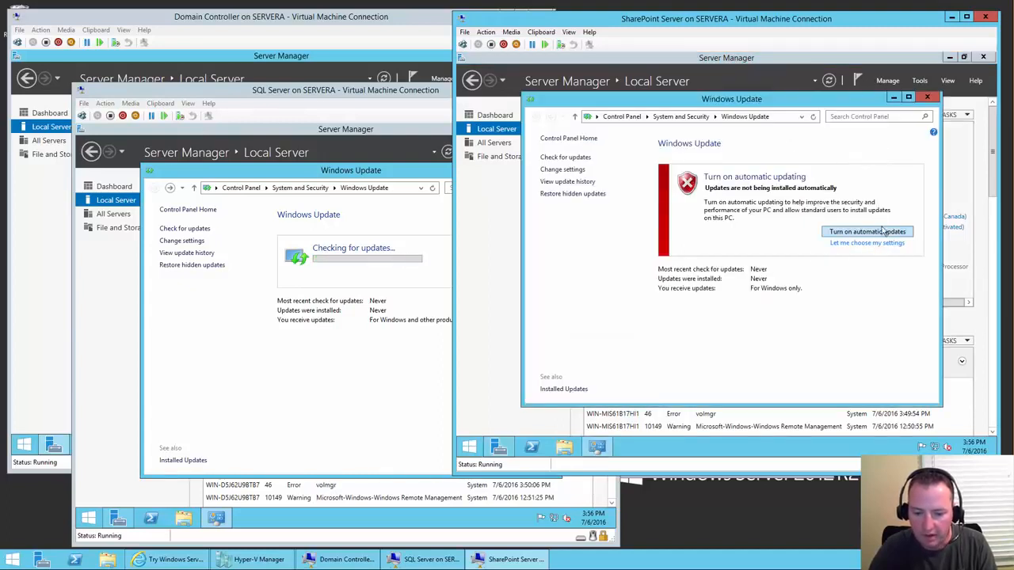
{"action": "left_click", "coordinate": [870, 243]}
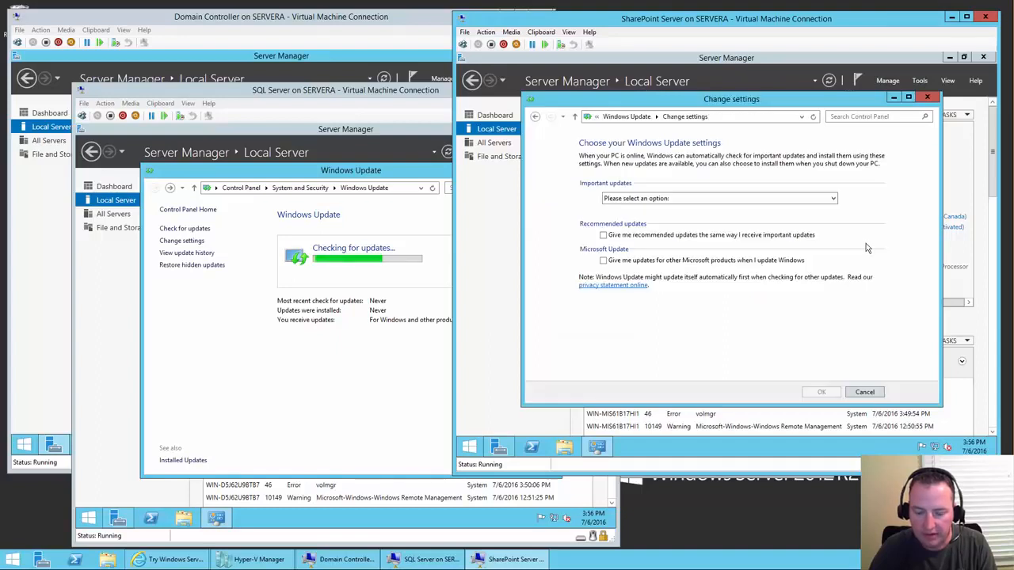
{"action": "left_click", "coordinate": [831, 198]}
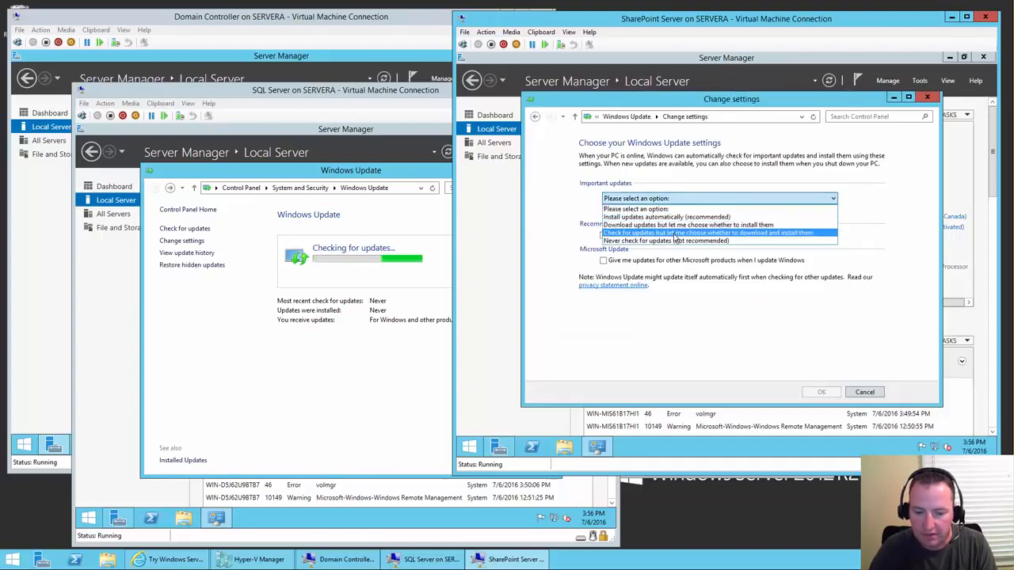
{"action": "left_click", "coordinate": [674, 236]}
{"action": "left_click", "coordinate": [605, 262]}
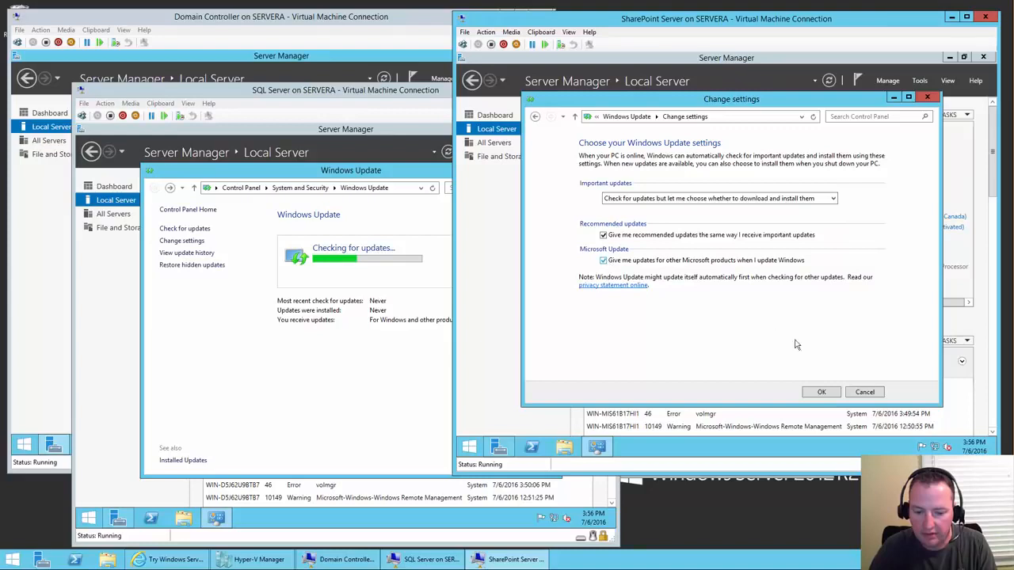
{"action": "left_click", "coordinate": [821, 394]}
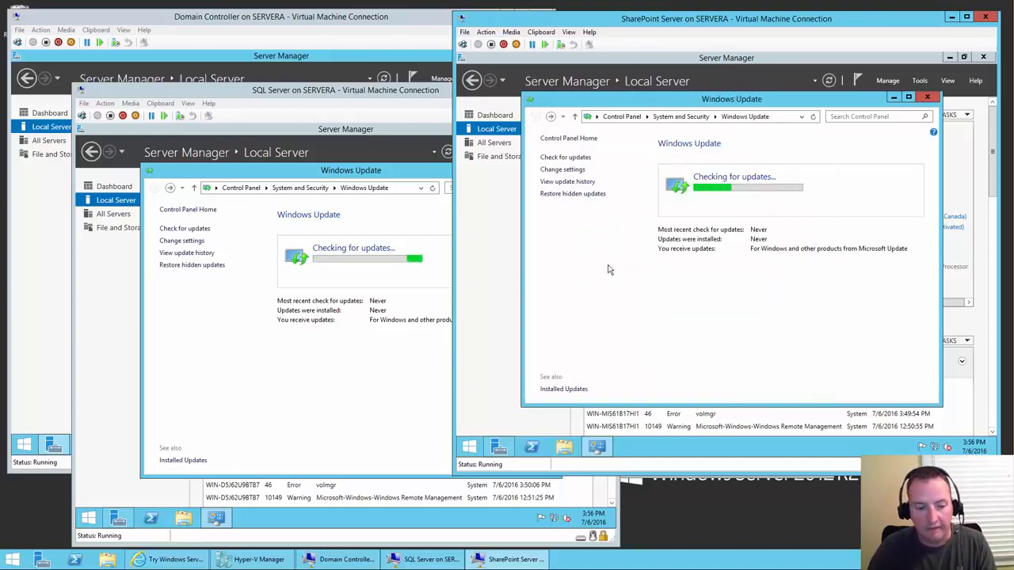
{"action": "left_click", "coordinate": [293, 17]}
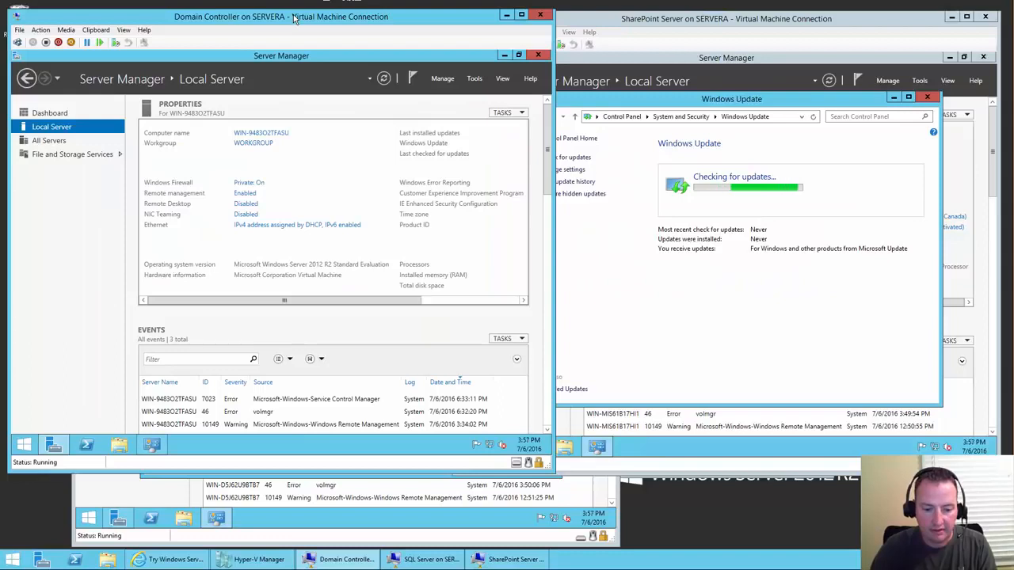
- Close Server Manager on the Domain Controller, SQL Server and SharePoint VMs, leaving Windows Update running
{"action": "left_click", "coordinate": [538, 55]}
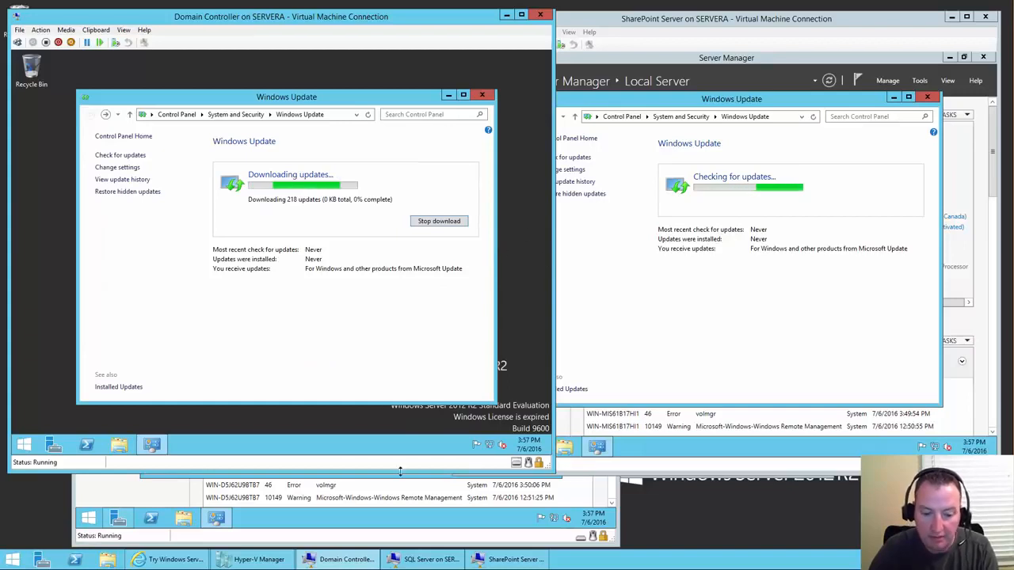
{"action": "left_click", "coordinate": [416, 559]}
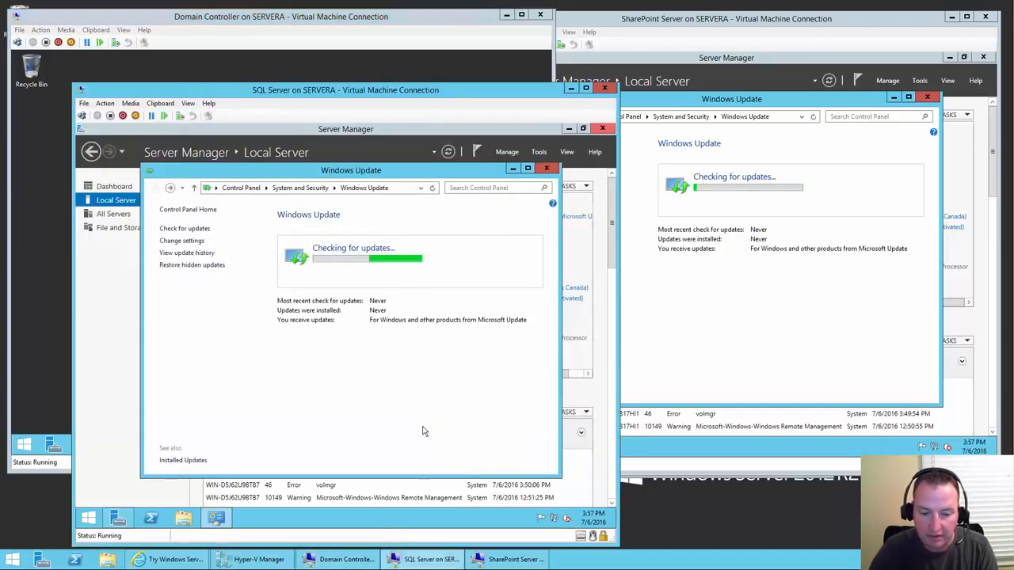
{"action": "left_click", "coordinate": [603, 129]}
{"action": "left_click", "coordinate": [604, 128]}
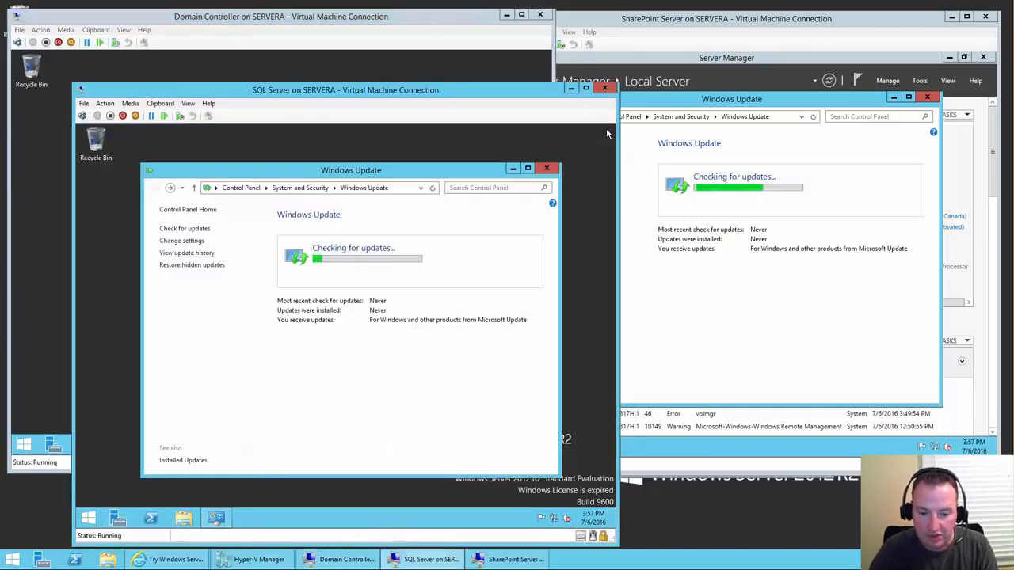
{"action": "left_click", "coordinate": [808, 64]}
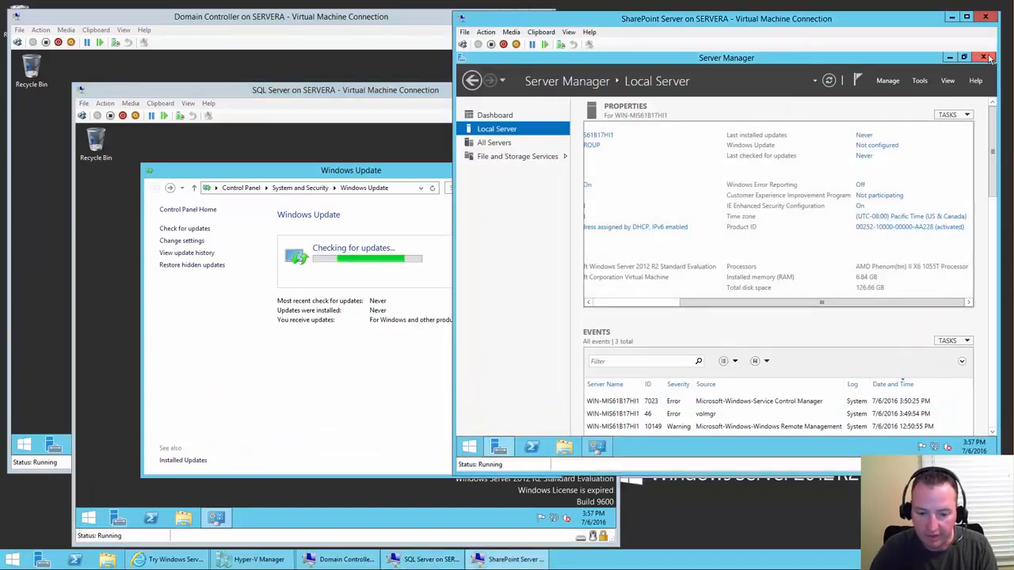
{"action": "left_click", "coordinate": [984, 58]}
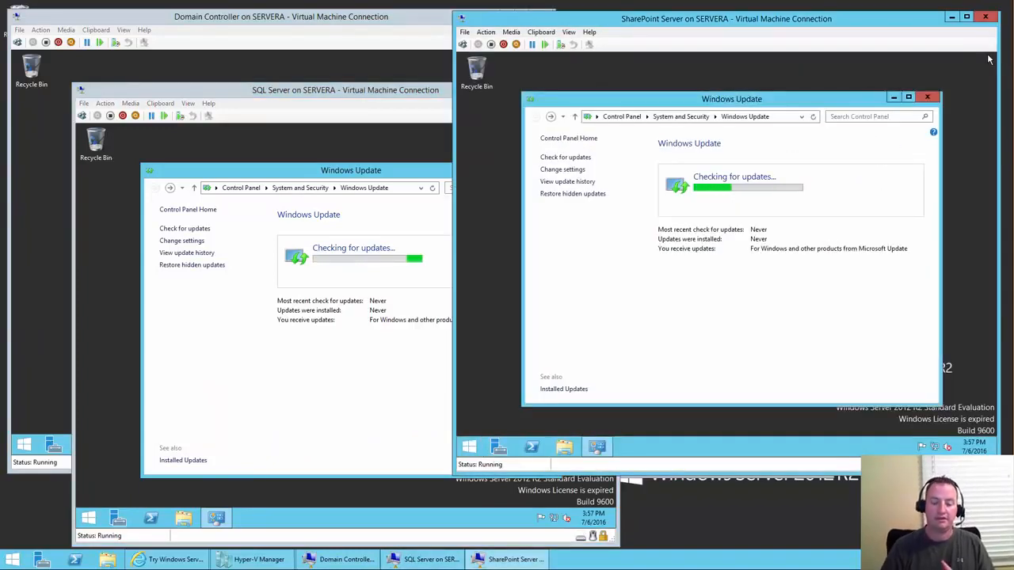
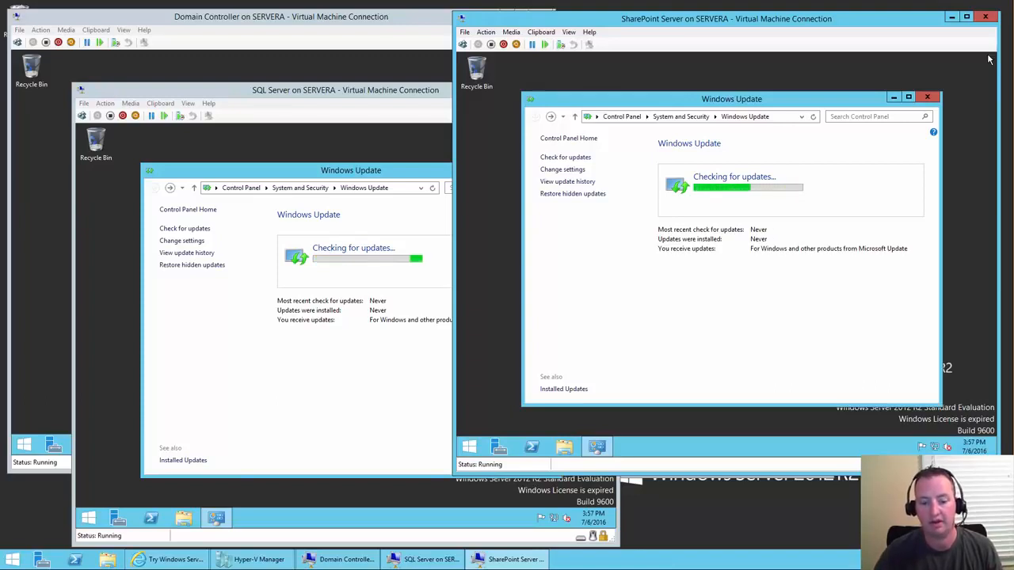
- Wait until each VM's Windows Update check finishes and reports no updates available
{"action": "mouse_move", "coordinate": [1012, 3]}
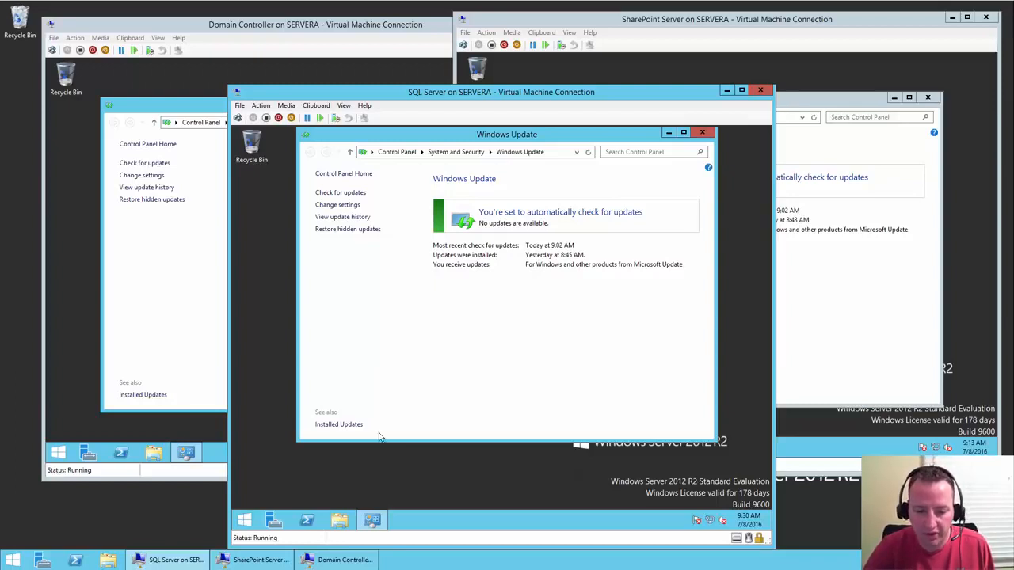
- Close the Windows Update window on the Domain Controller, then SharePoint Server, then SQL Server
{"action": "left_click", "coordinate": [661, 21]}
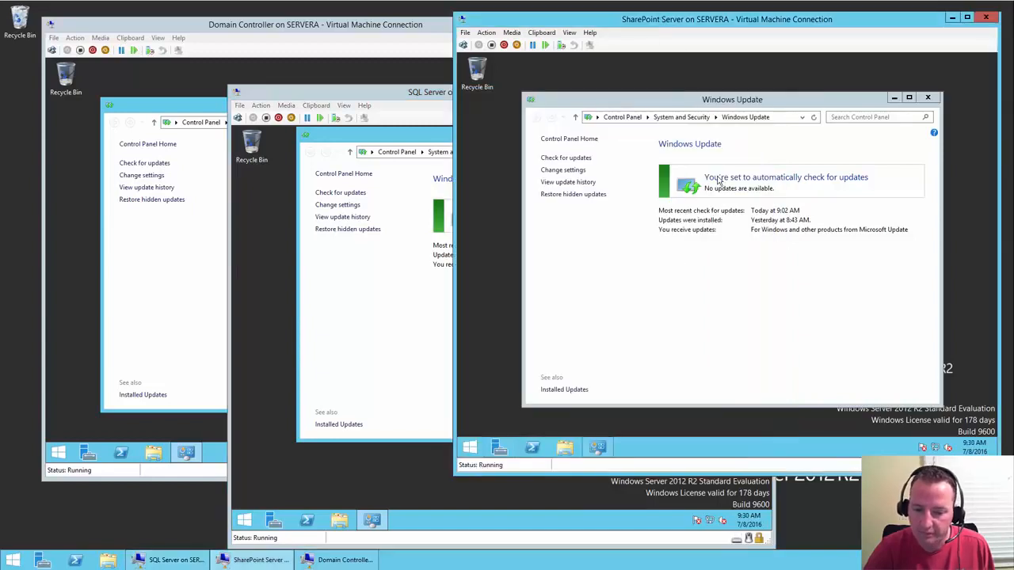
{"action": "left_click", "coordinate": [323, 26]}
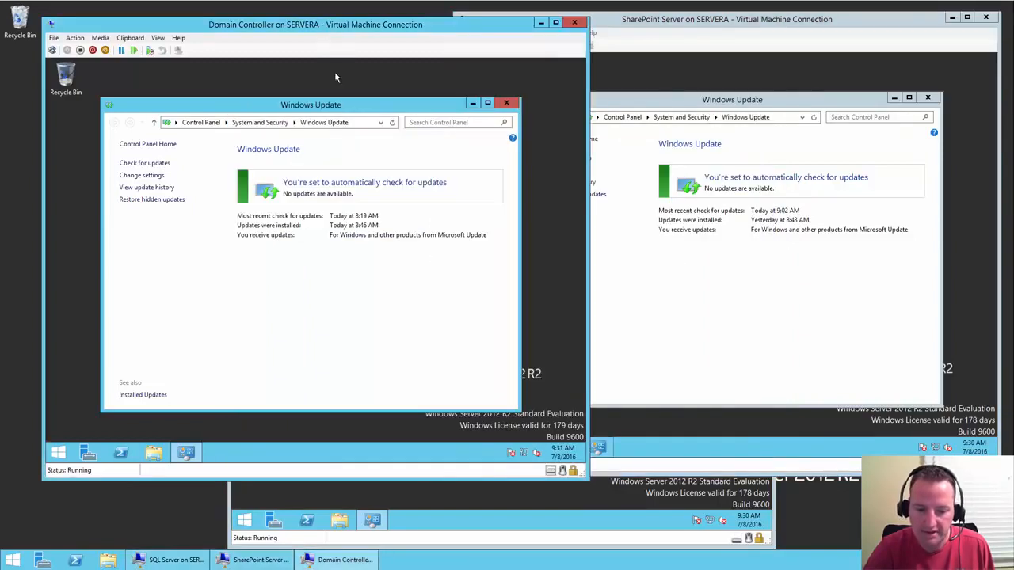
{"action": "left_click", "coordinate": [508, 103]}
{"action": "left_click", "coordinate": [857, 98]}
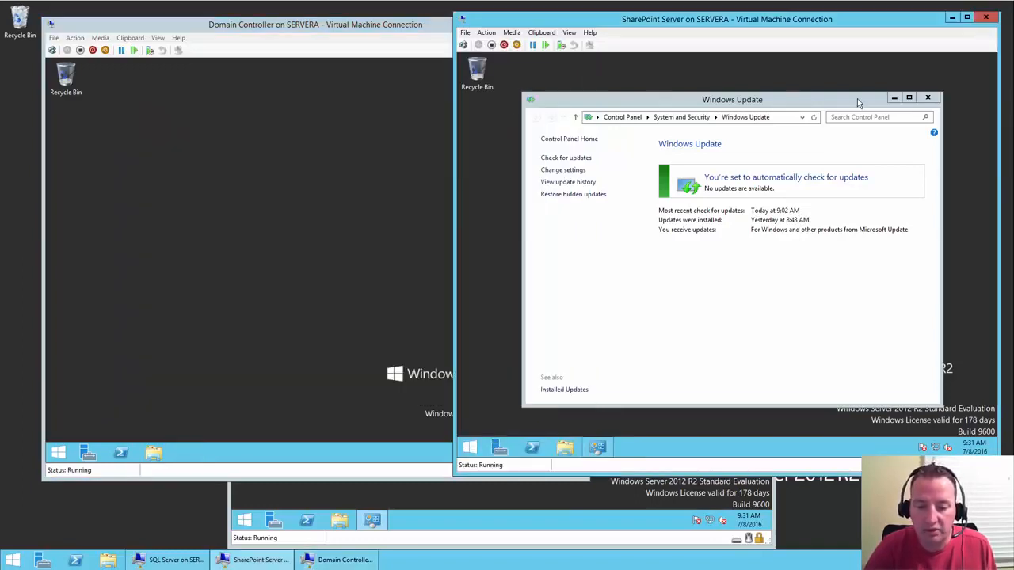
{"action": "left_click", "coordinate": [937, 100]}
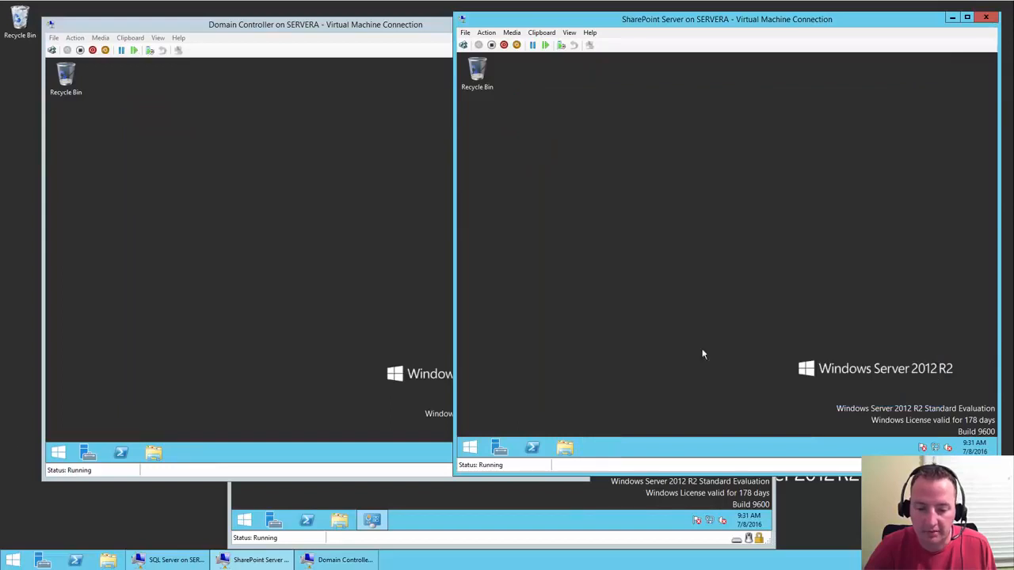
{"action": "left_click", "coordinate": [573, 505]}
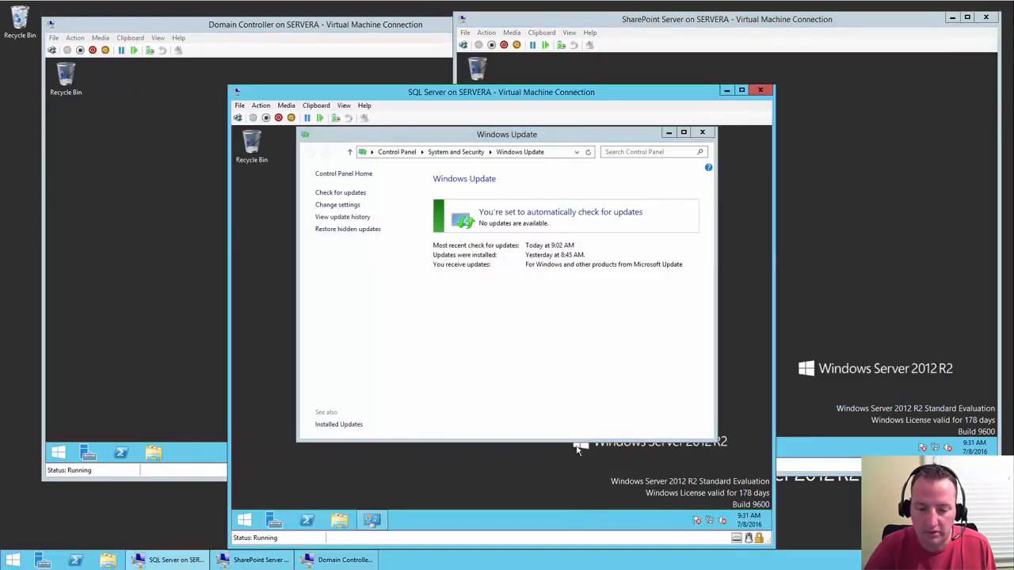
{"action": "left_click", "coordinate": [701, 134]}
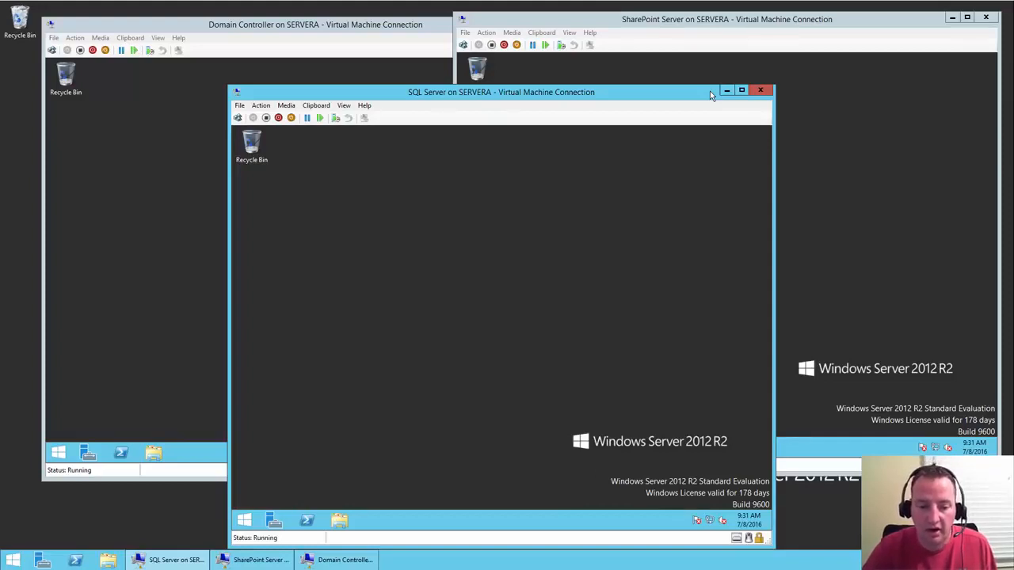
- Shut down the SQL Server VM from its Start screen's Power menu
{"action": "left_click", "coordinate": [245, 519]}
{"action": "left_click", "coordinate": [717, 168]}
{"action": "left_click", "coordinate": [732, 195]}
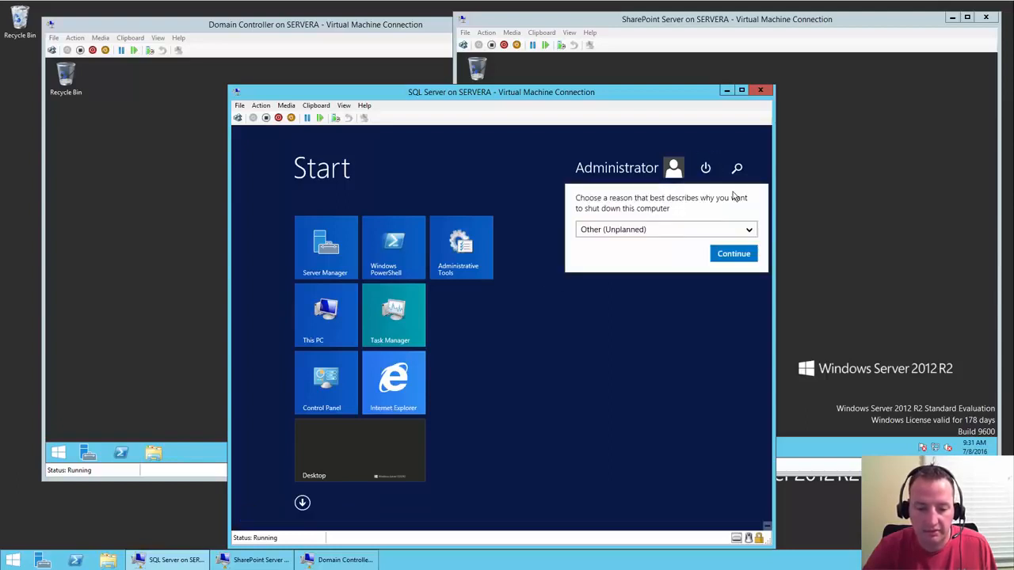
{"action": "left_click", "coordinate": [730, 254]}
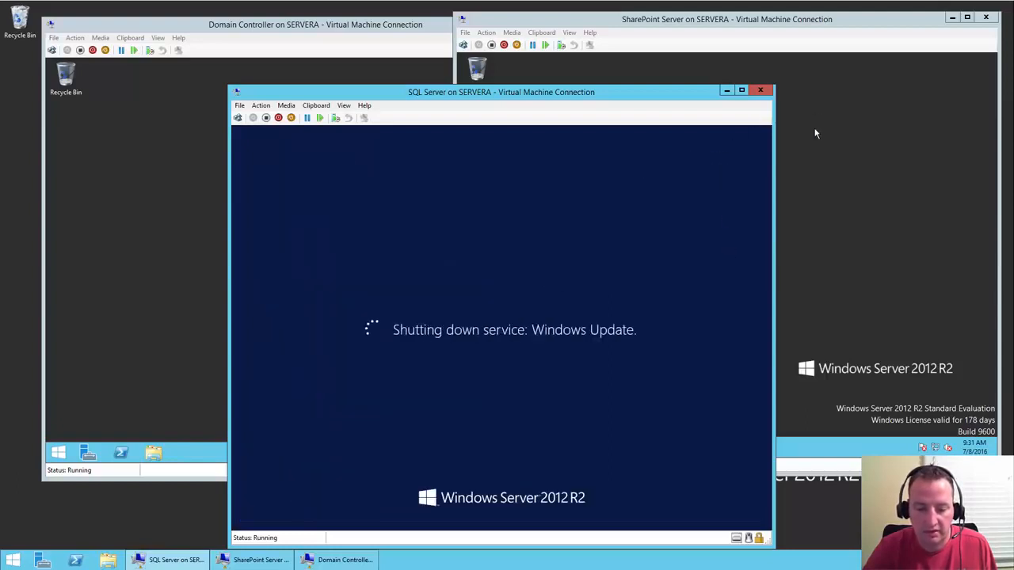
- Shut down the SharePoint Server VM the same way and bring up the host's Start screen
{"action": "left_click", "coordinate": [814, 131]}
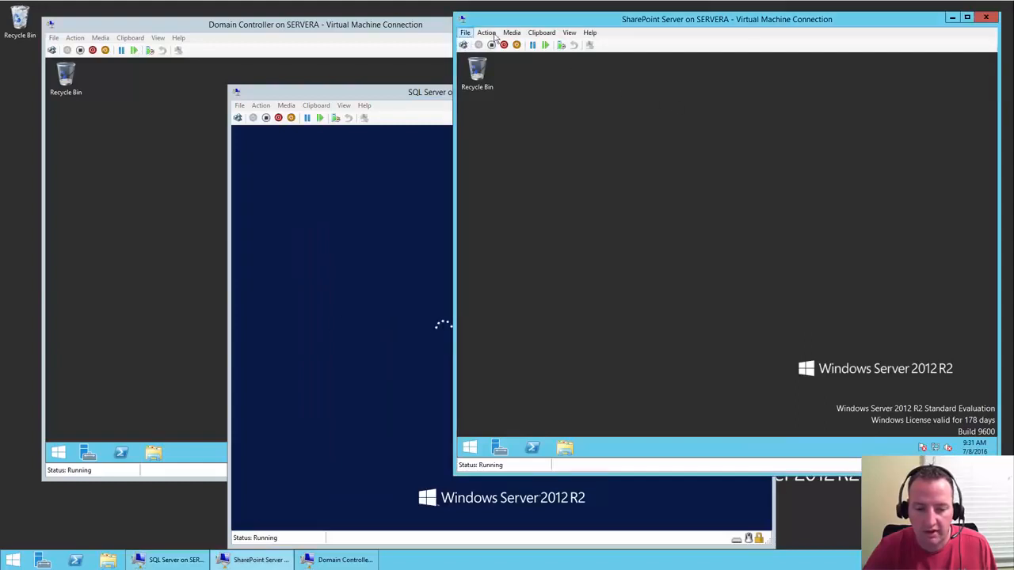
{"action": "left_click", "coordinate": [469, 447]}
{"action": "left_click", "coordinate": [931, 95]}
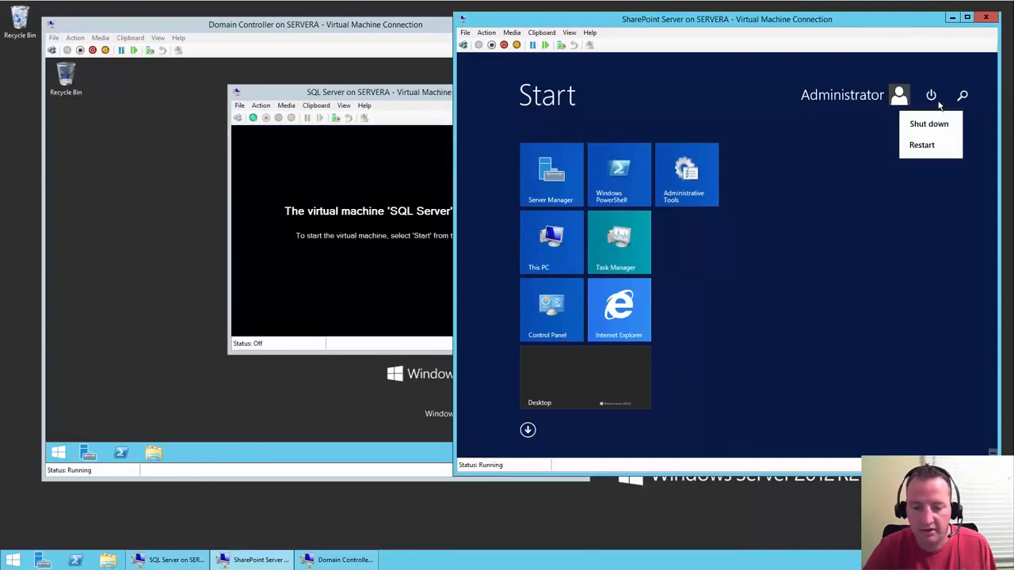
{"action": "left_click", "coordinate": [939, 126]}
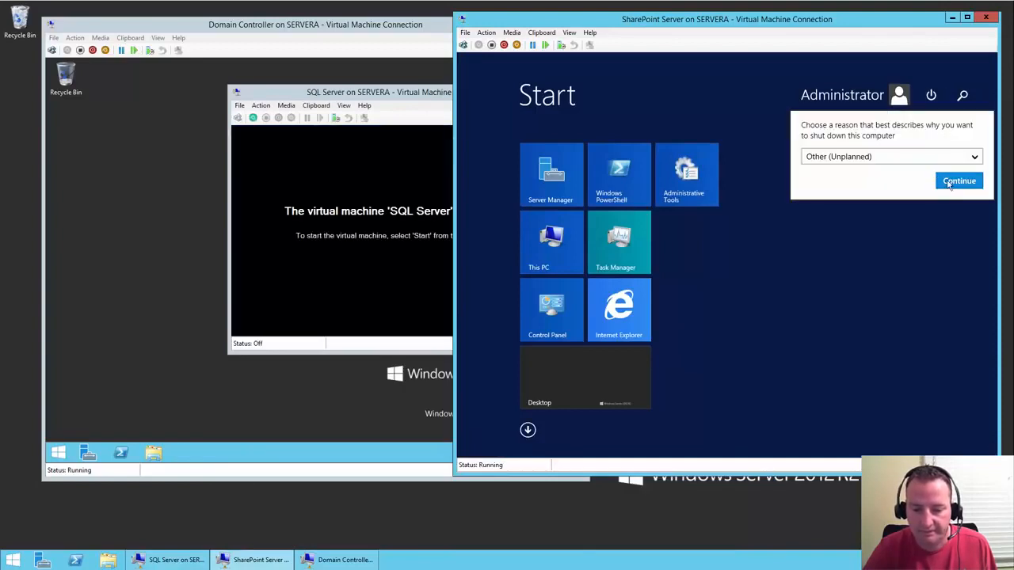
{"action": "left_click", "coordinate": [947, 180]}
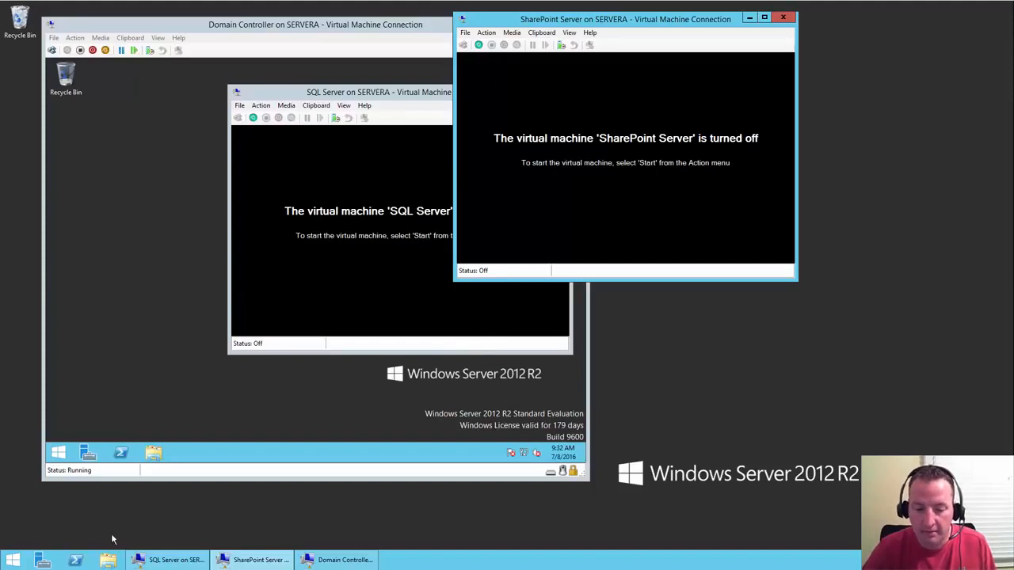
{"action": "left_click", "coordinate": [8, 559]}
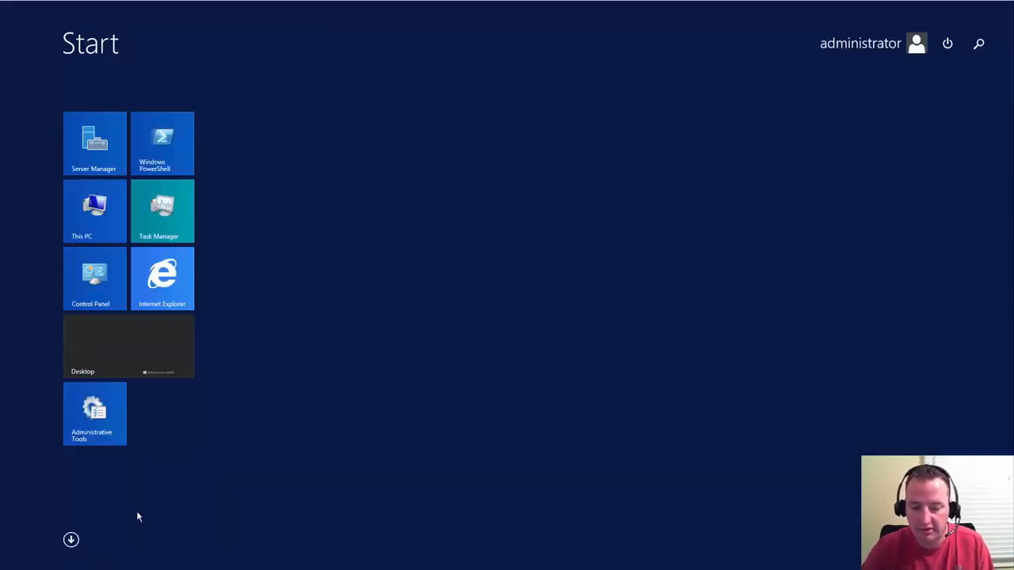
- Launch Hyper-V Manager via the 'hy' search and close the SharePoint Server connection window
{"action": "type", "text": "hy"}
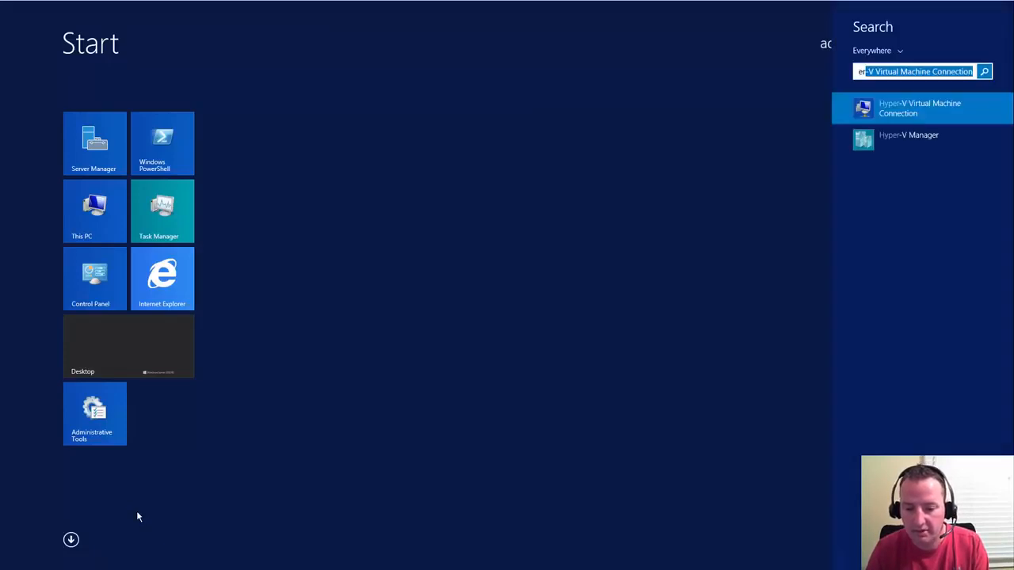
{"action": "left_click", "coordinate": [900, 135]}
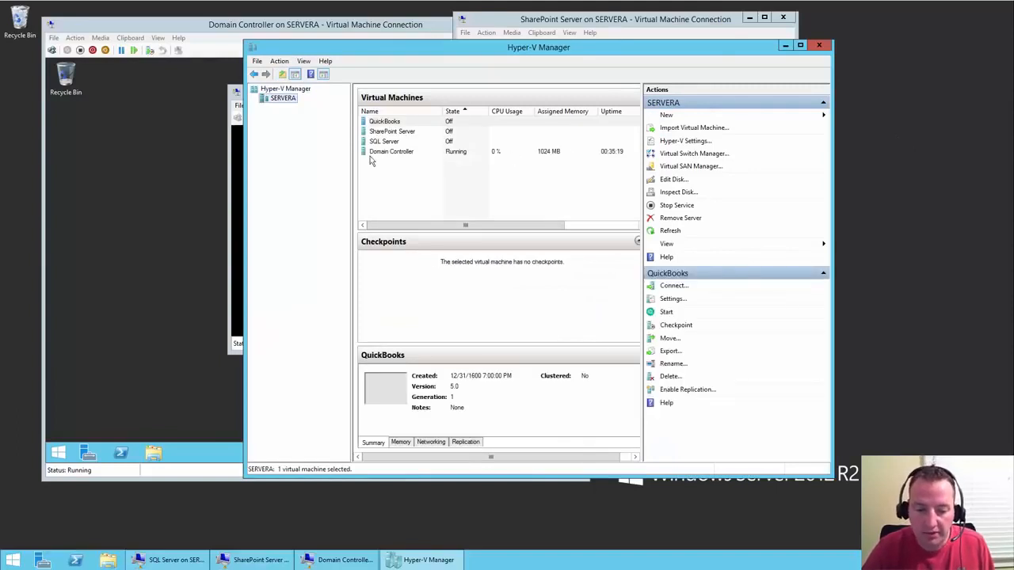
{"action": "double_click", "coordinate": [407, 134]}
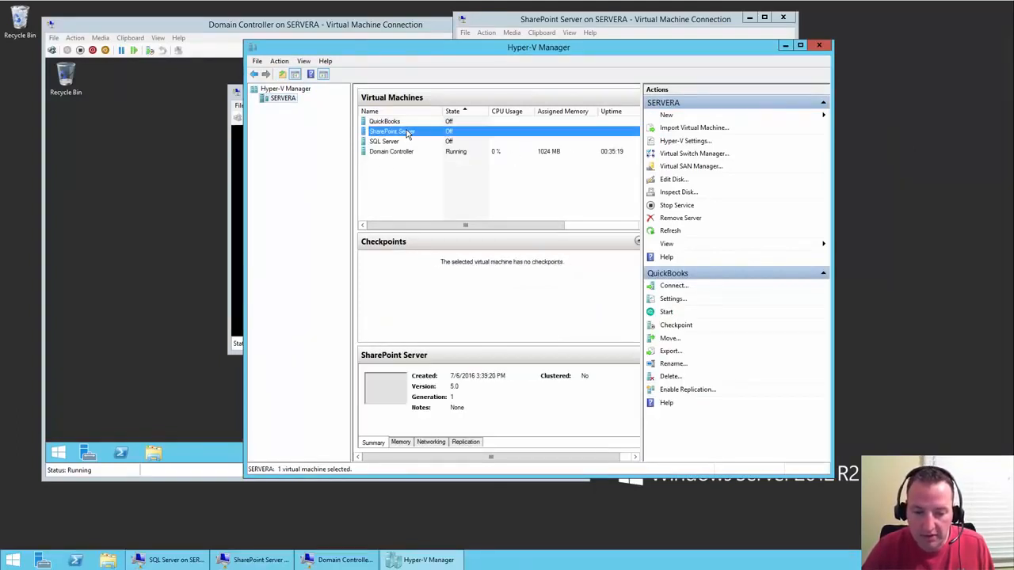
{"action": "left_click", "coordinate": [782, 17]}
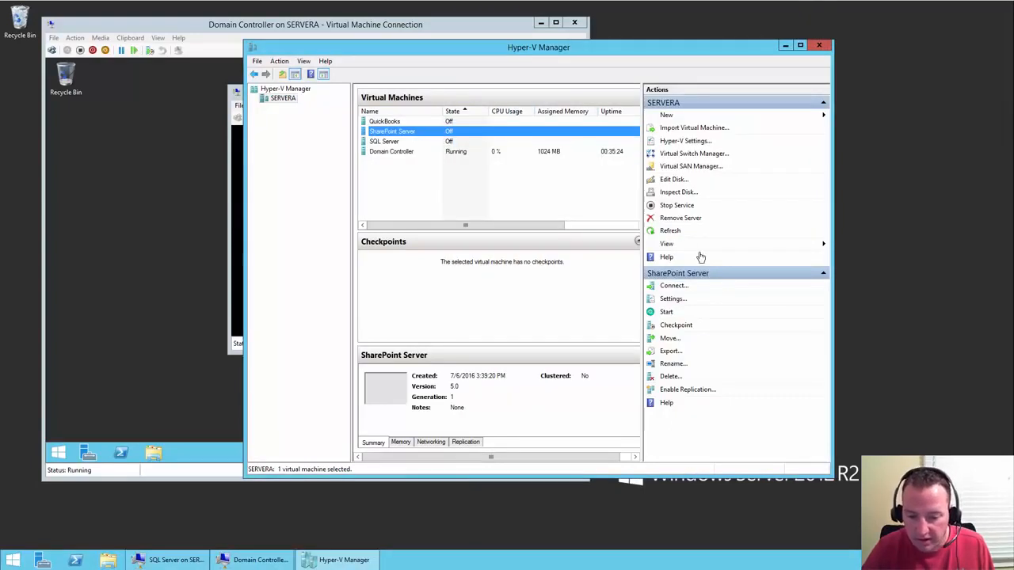
- Set the SharePoint Server VM to 4 virtual processors and apply the change
{"action": "left_click", "coordinate": [671, 300]}
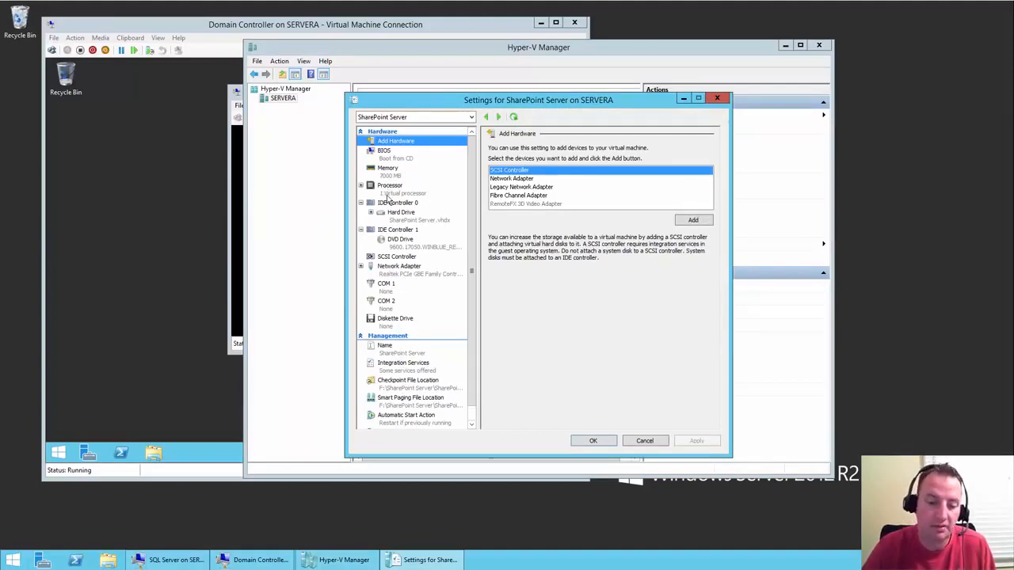
{"action": "left_click", "coordinate": [388, 191]}
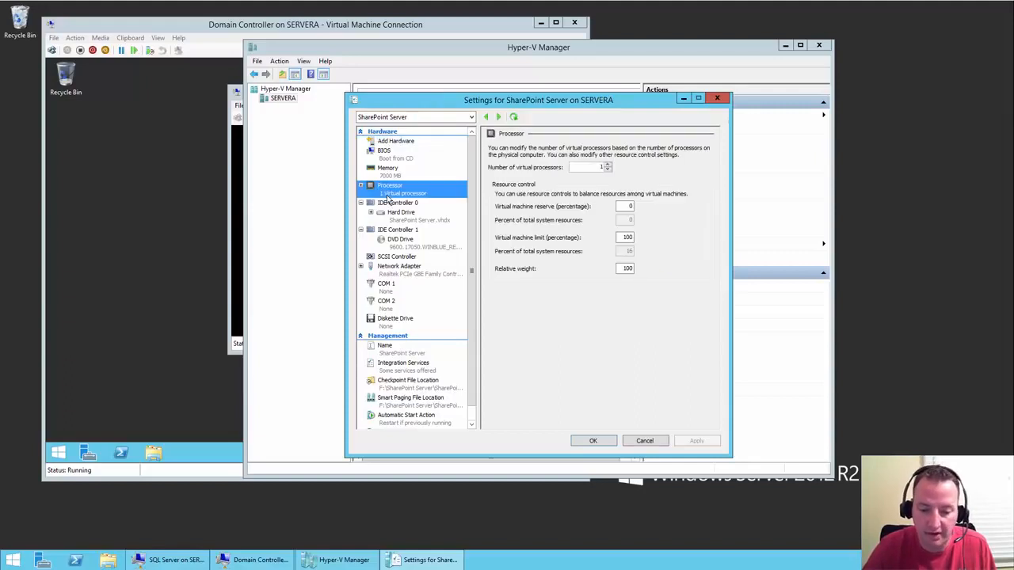
{"action": "left_click", "coordinate": [607, 165]}
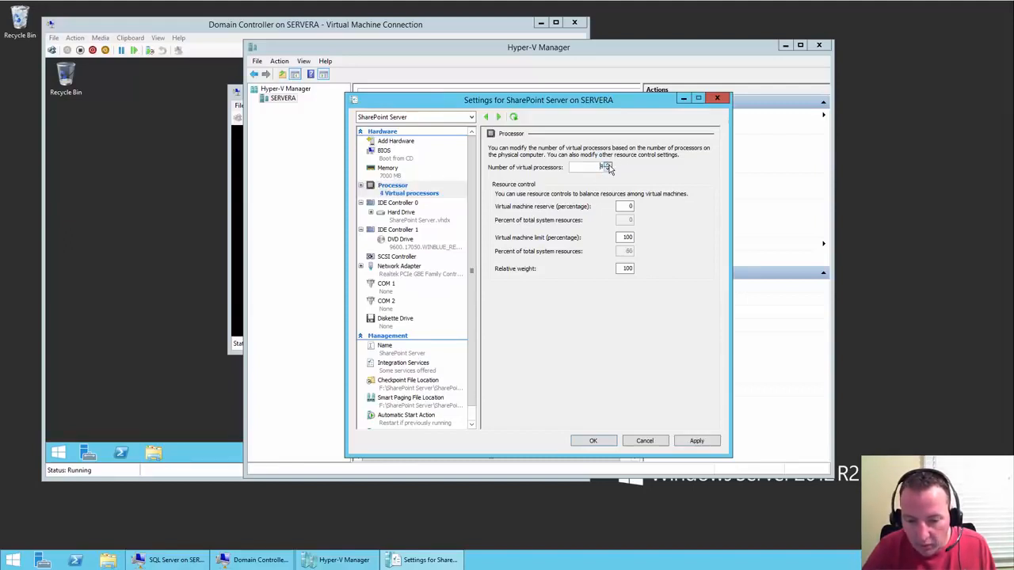
{"action": "left_click", "coordinate": [706, 442]}
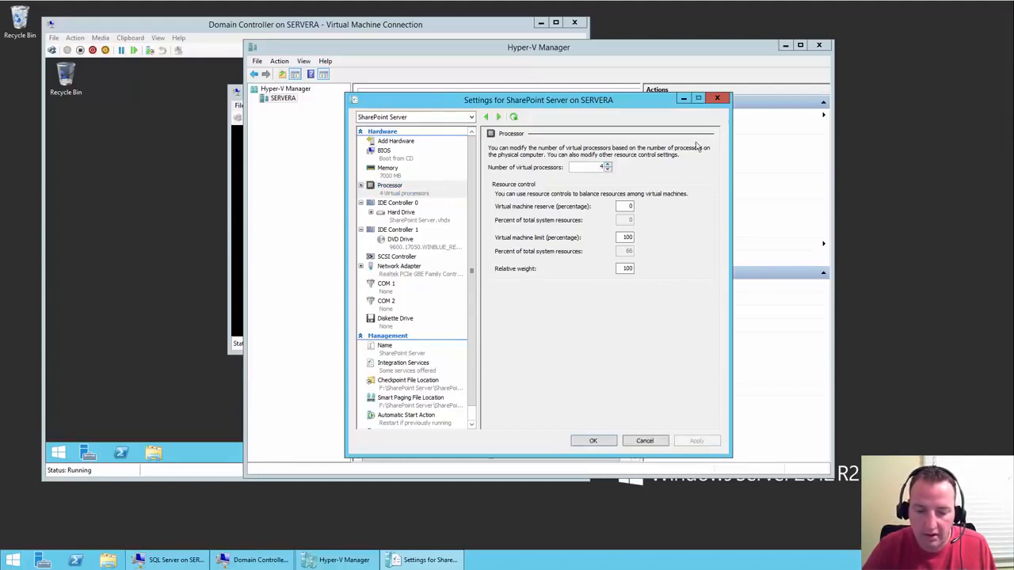
{"action": "left_click", "coordinate": [715, 100]}
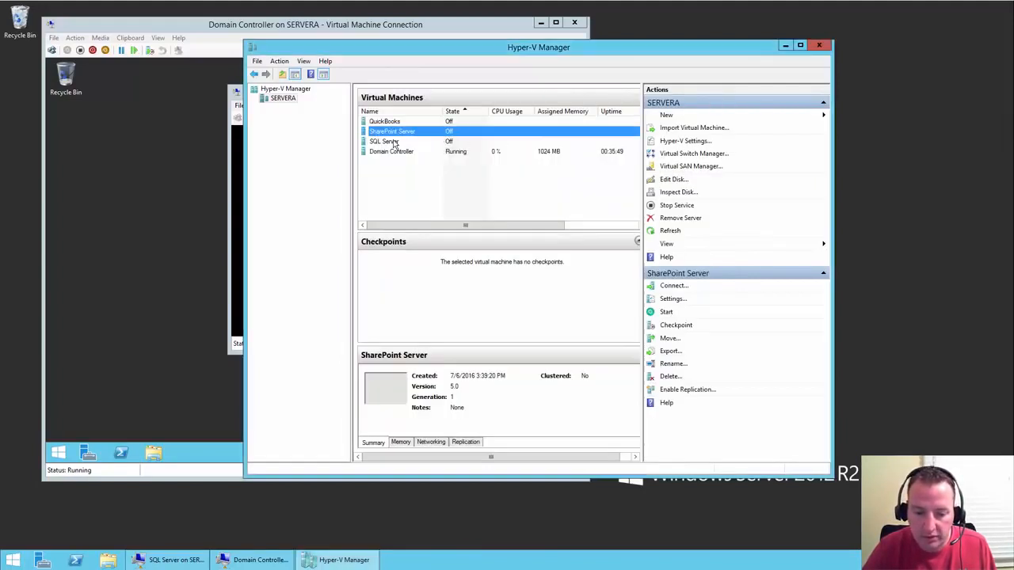
{"action": "left_click", "coordinate": [393, 142]}
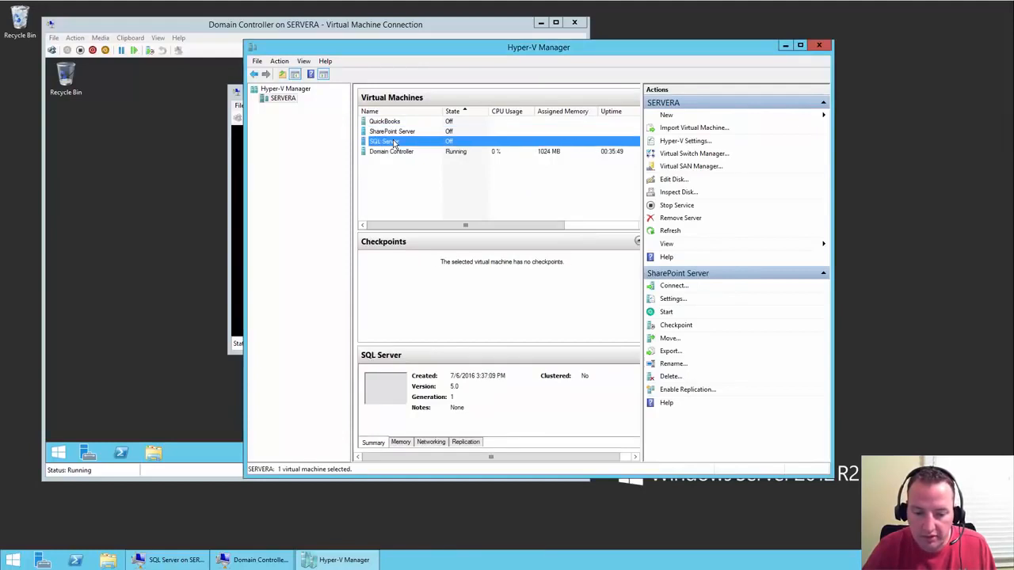
- Set the SQL Server VM's Processor settings to 4 virtual processors and save with OK
{"action": "left_click", "coordinate": [672, 298]}
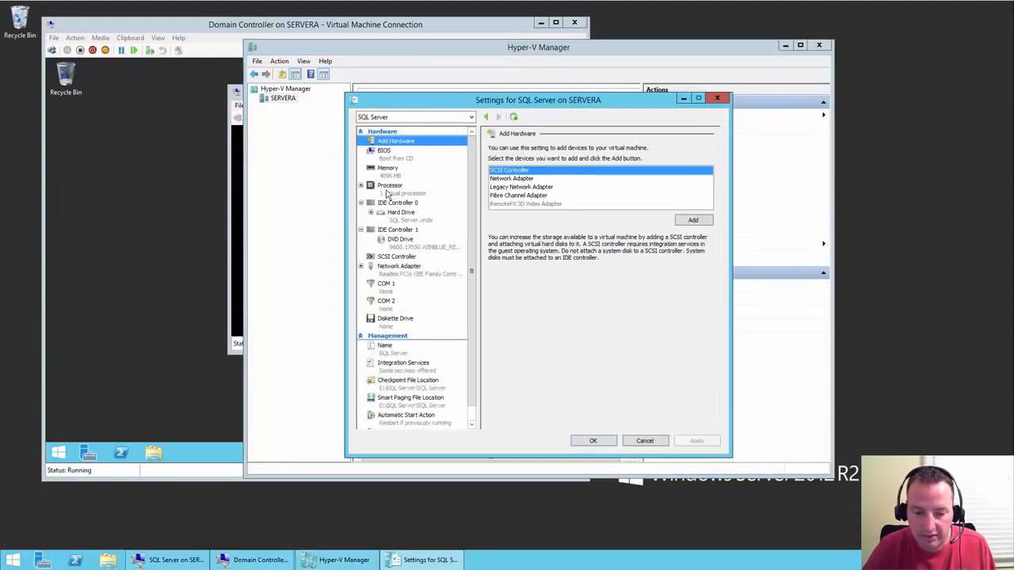
{"action": "left_click", "coordinate": [392, 189]}
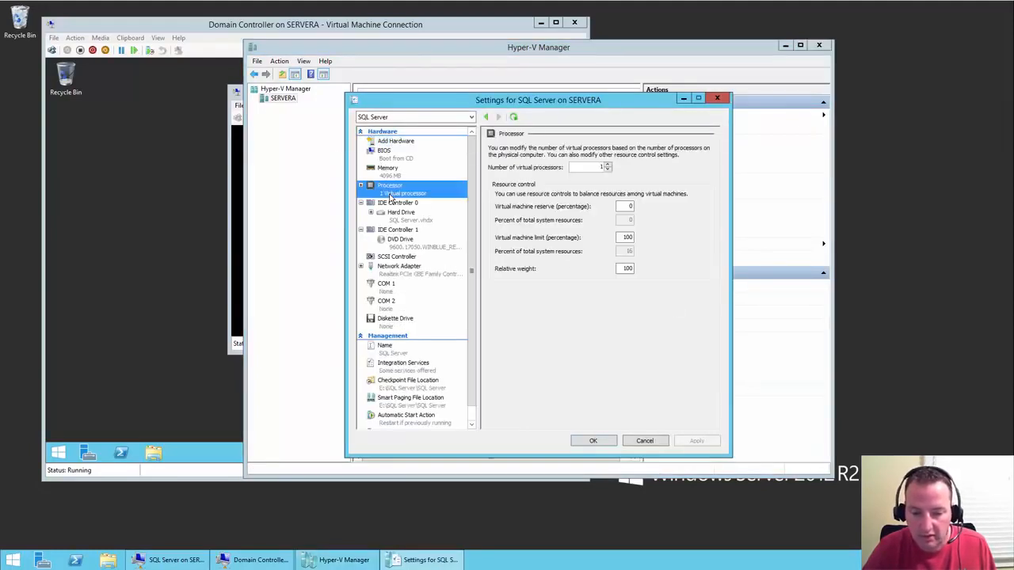
{"action": "left_click", "coordinate": [607, 164]}
{"action": "left_click", "coordinate": [607, 164]}
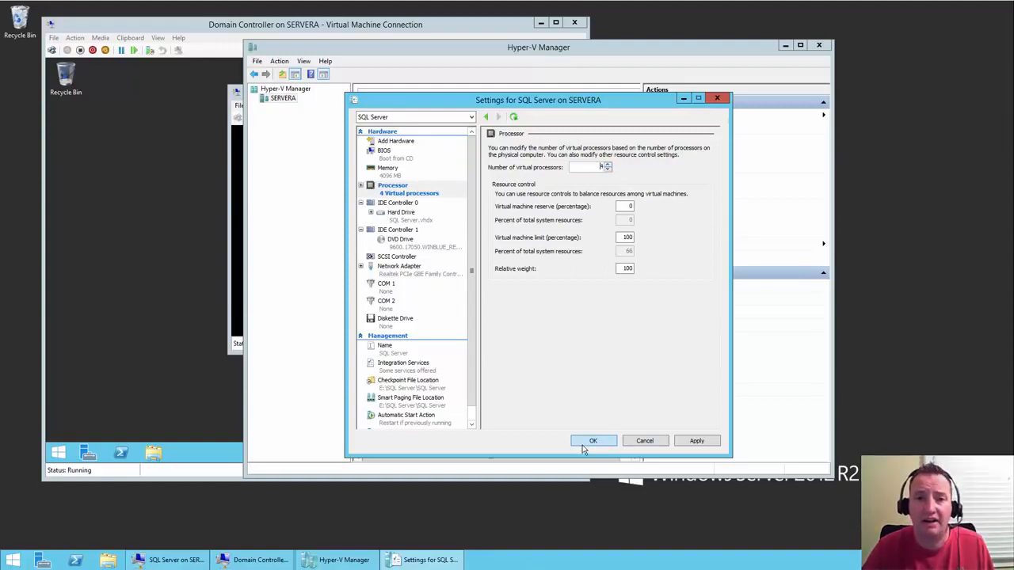
{"action": "left_click", "coordinate": [607, 442]}
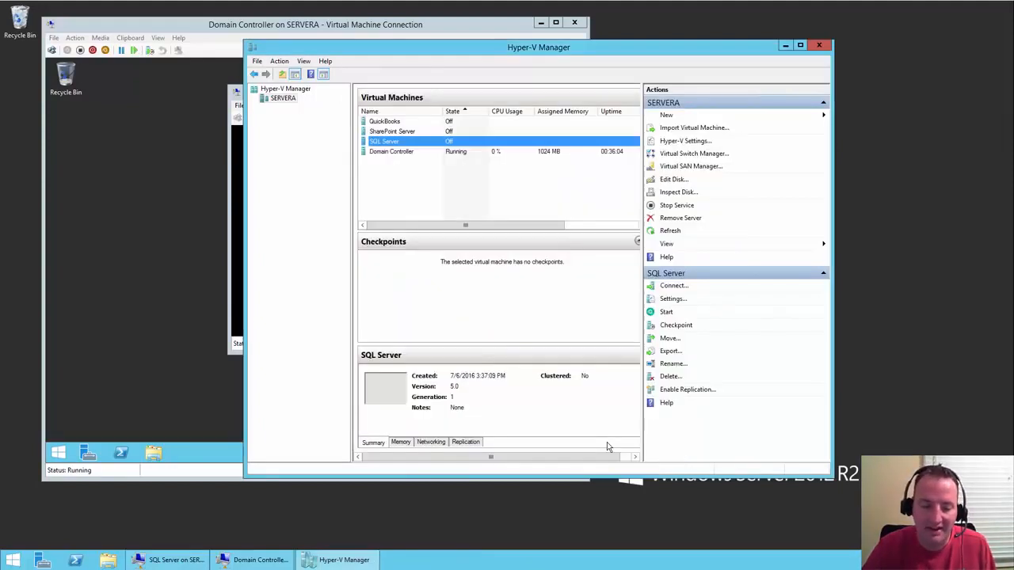
{"action": "left_click", "coordinate": [430, 154]}
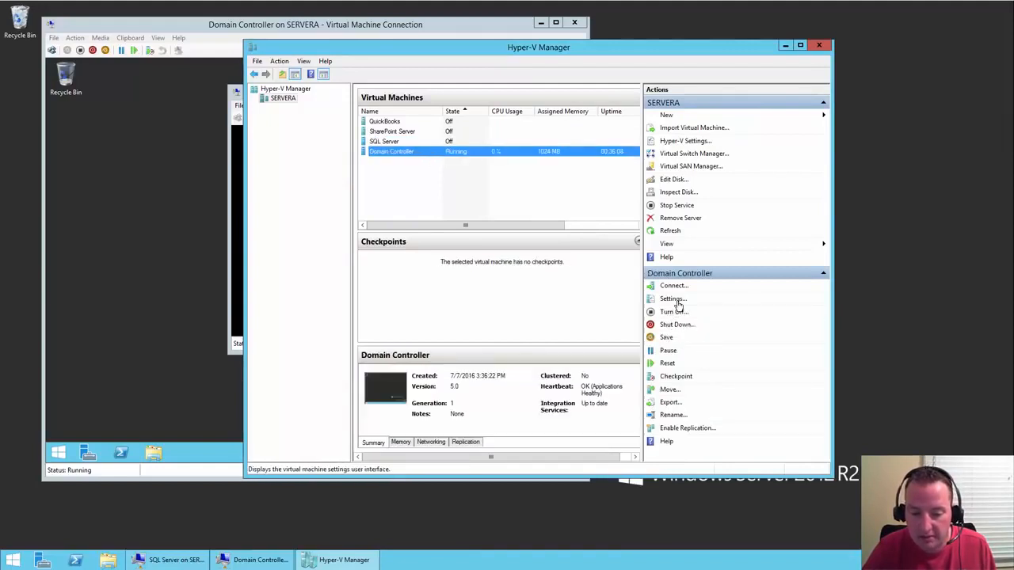
{"action": "left_click", "coordinate": [677, 301]}
{"action": "left_click", "coordinate": [387, 204]}
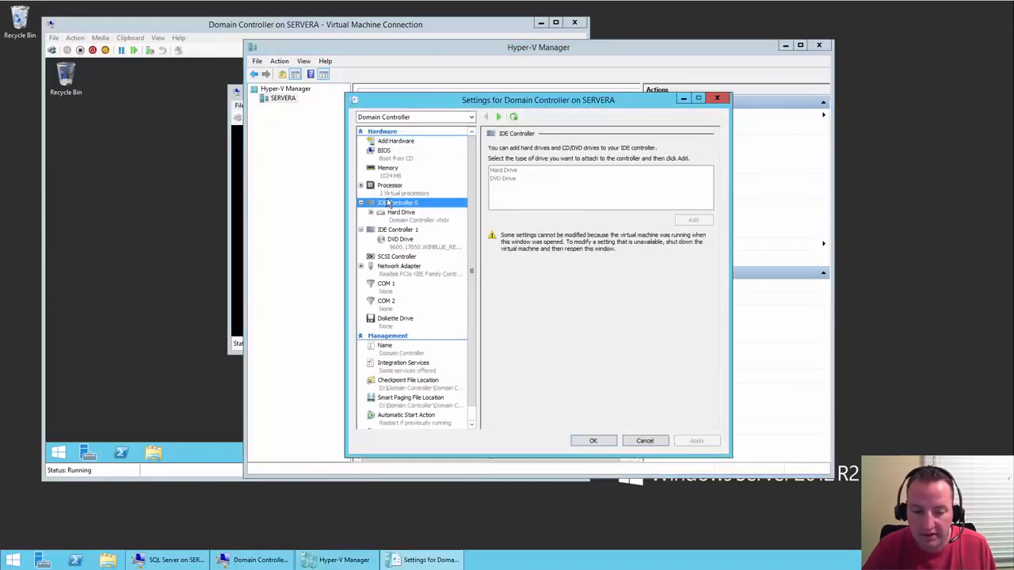
{"action": "left_click", "coordinate": [397, 192]}
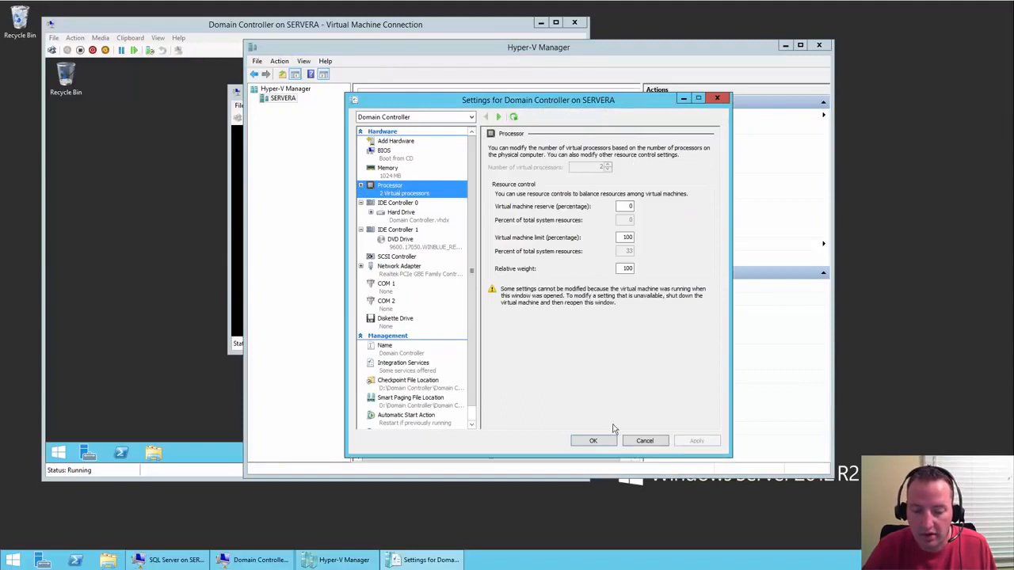
{"action": "left_click", "coordinate": [657, 444]}
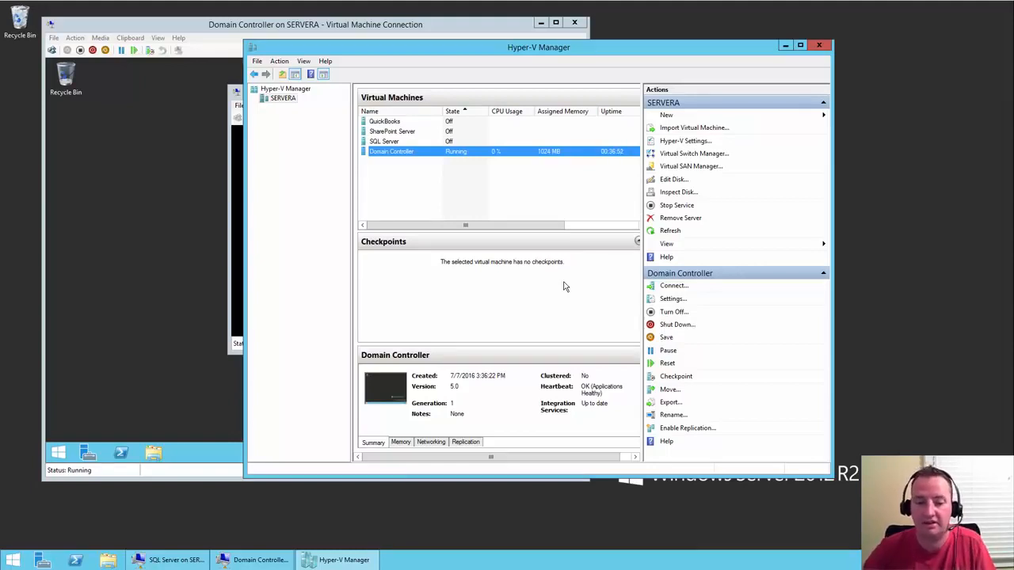
- Start the SQL Server and SharePoint Server virtual machines
{"action": "left_click", "coordinate": [392, 142]}
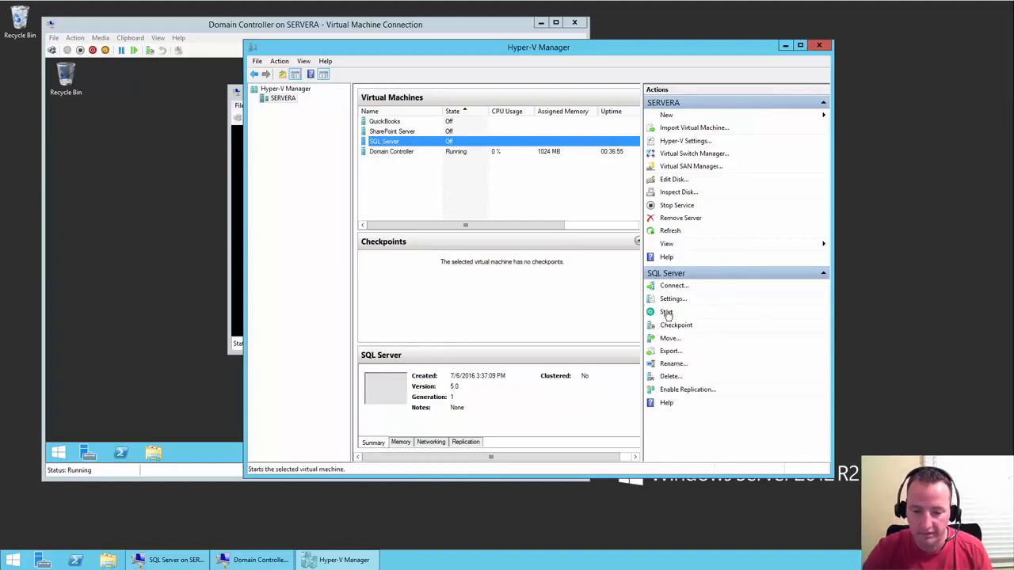
{"action": "left_click", "coordinate": [665, 313]}
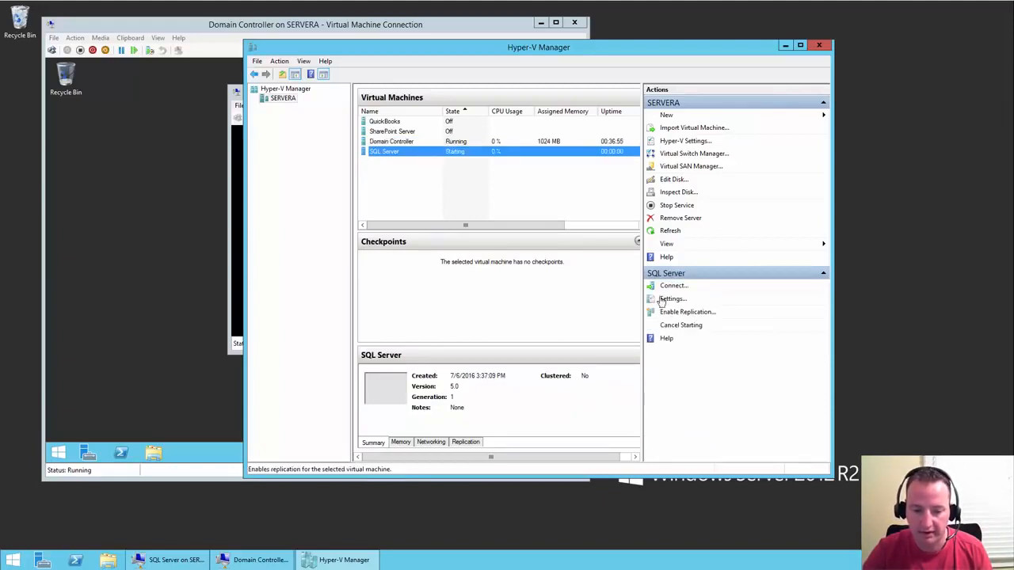
{"action": "left_click", "coordinate": [429, 132]}
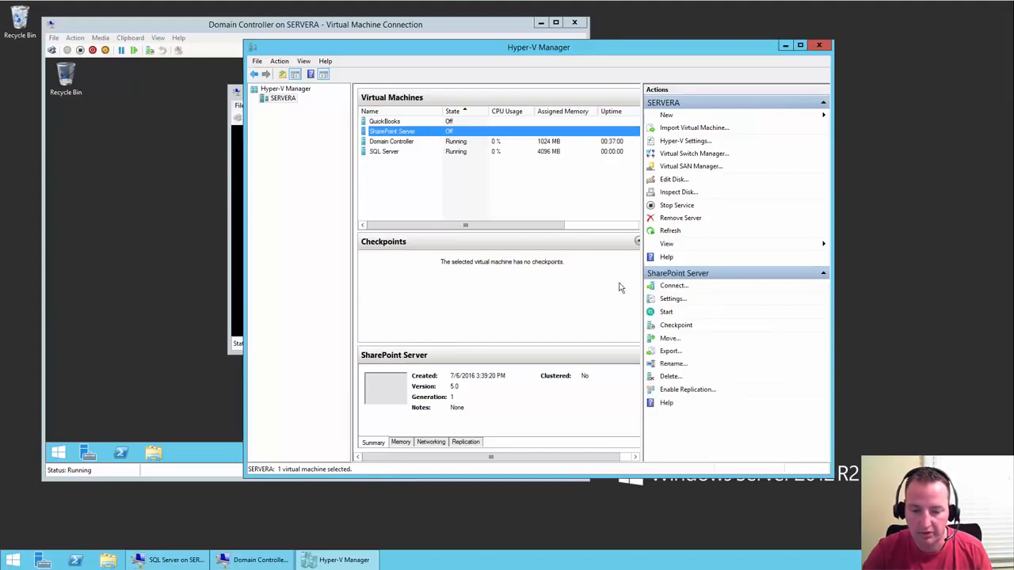
{"action": "left_click", "coordinate": [666, 314]}
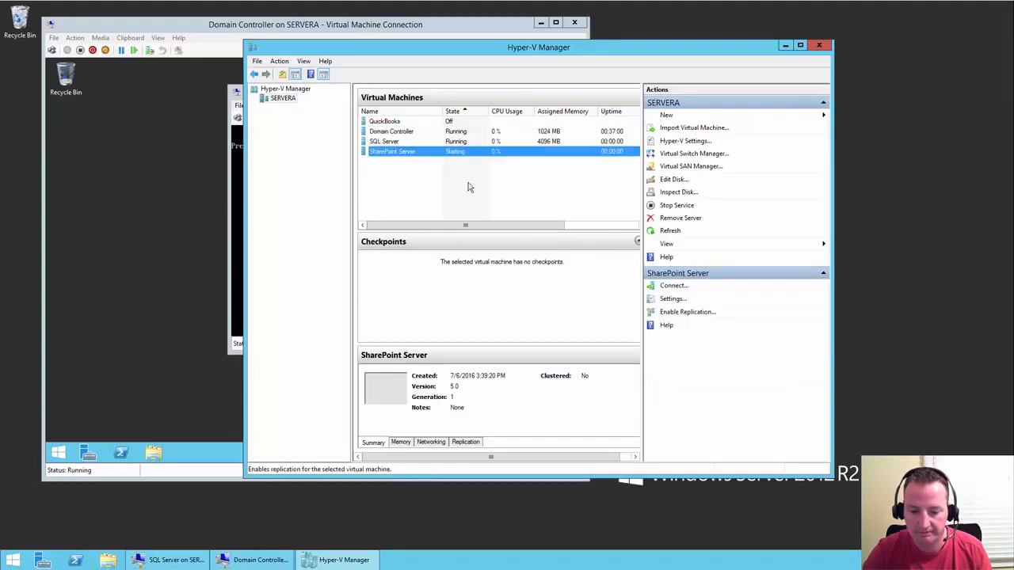
- Connect to SharePoint Server, close Hyper-V Manager, and bring the Domain Controller desktop forward
{"action": "double_click", "coordinate": [430, 152]}
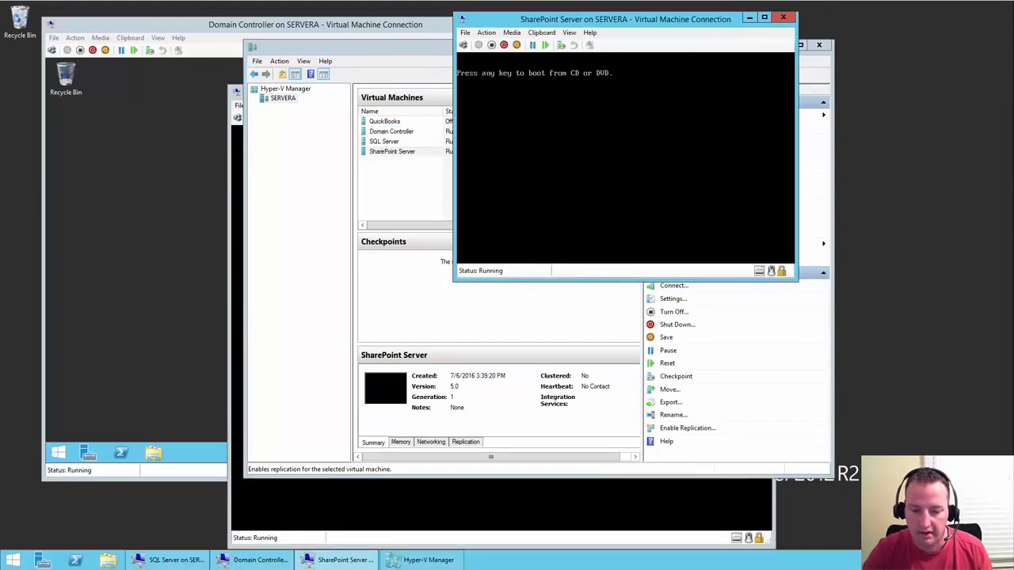
{"action": "left_click", "coordinate": [389, 50]}
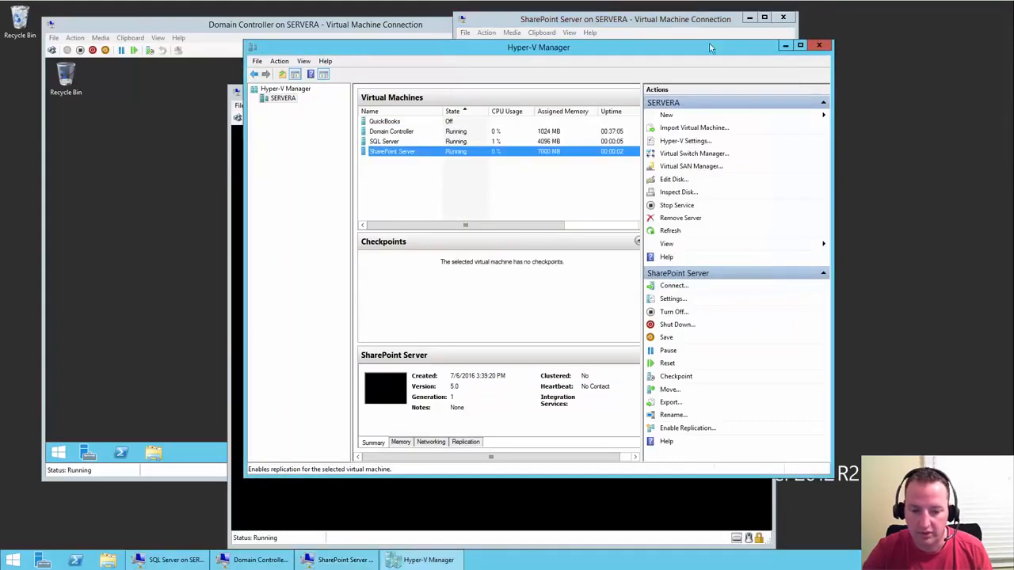
{"action": "left_click", "coordinate": [820, 47]}
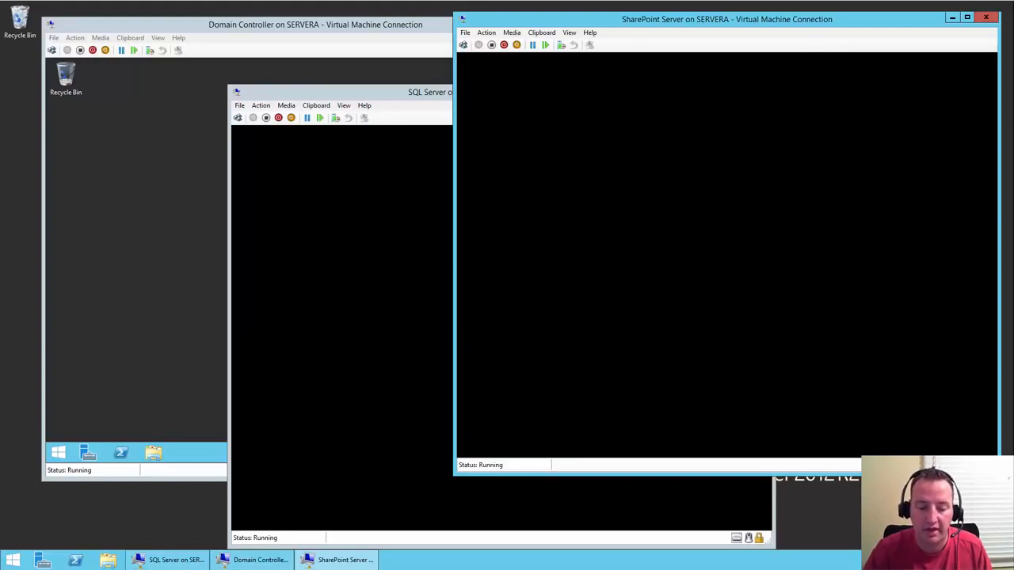
{"action": "left_click", "coordinate": [413, 26]}
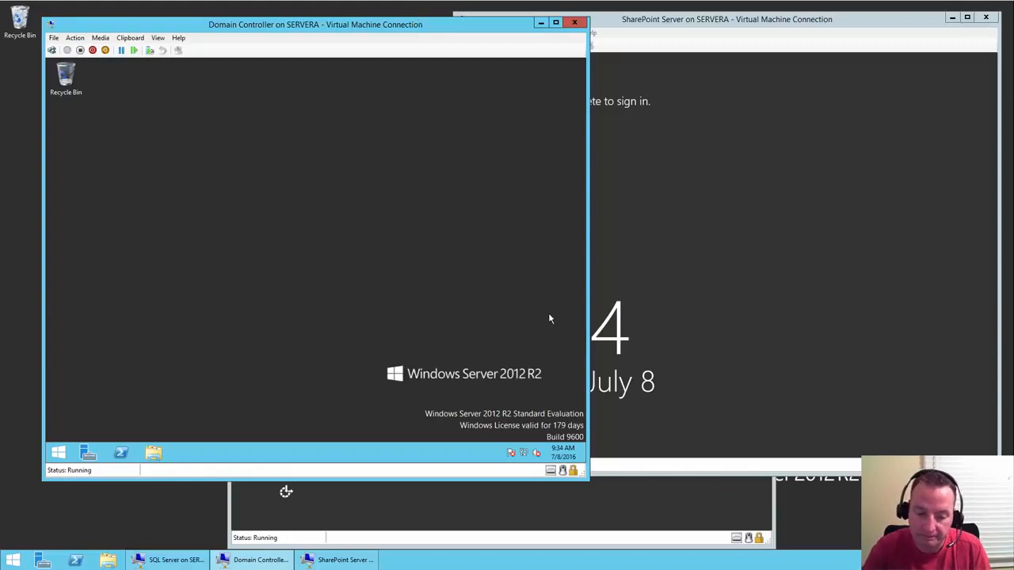
- Open the Domain Controller's Ethernet properties via Network and Sharing Center and select TCP/IPv4
{"action": "mouse_move", "coordinate": [525, 457]}
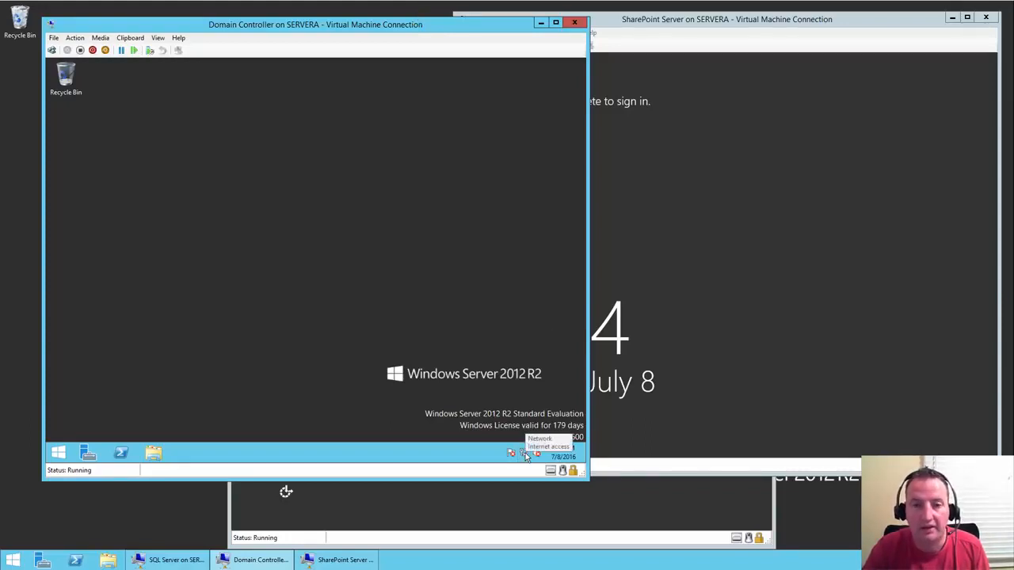
{"action": "right_click", "coordinate": [525, 457]}
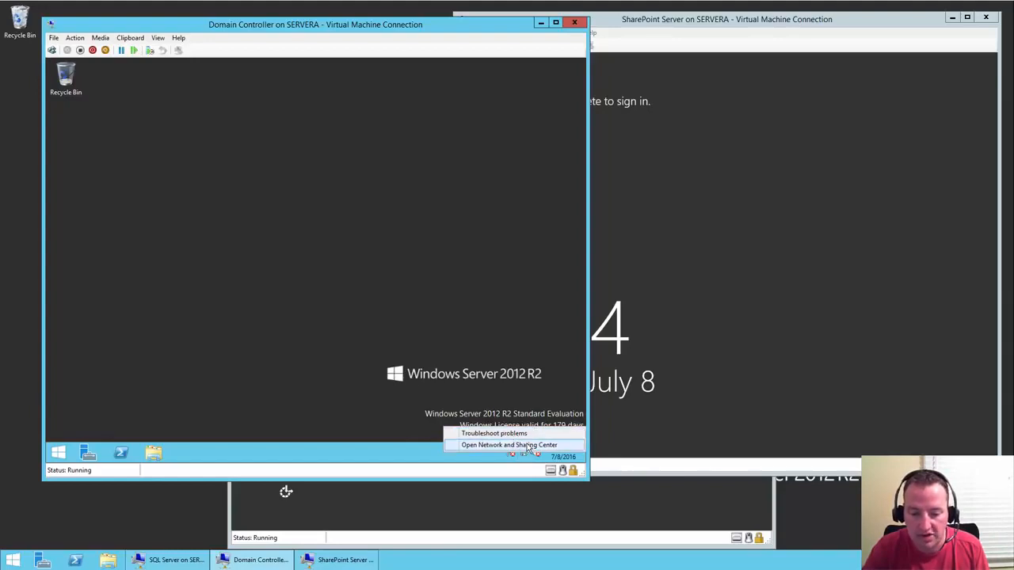
{"action": "left_click", "coordinate": [525, 447]}
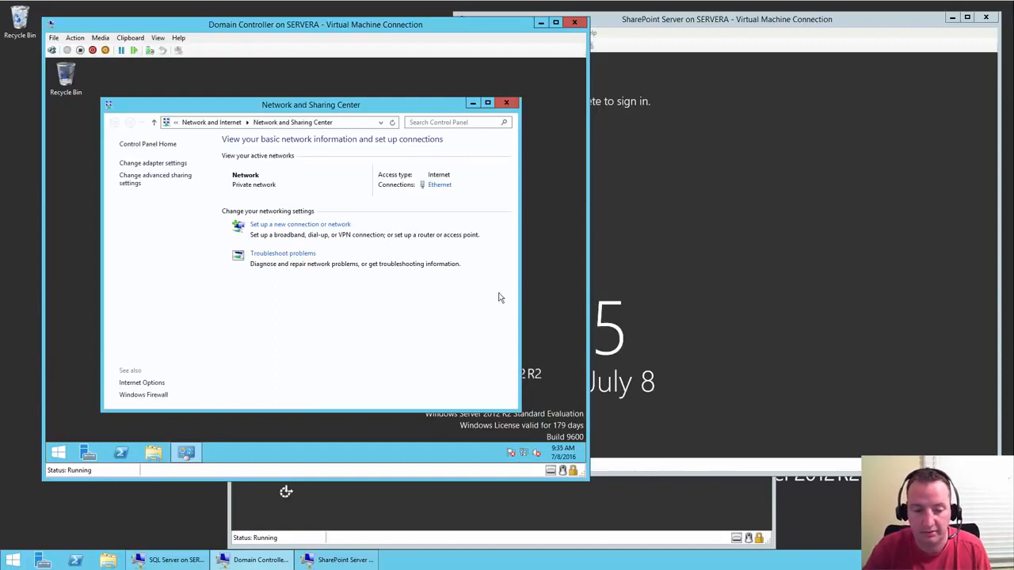
{"action": "left_click", "coordinate": [435, 189]}
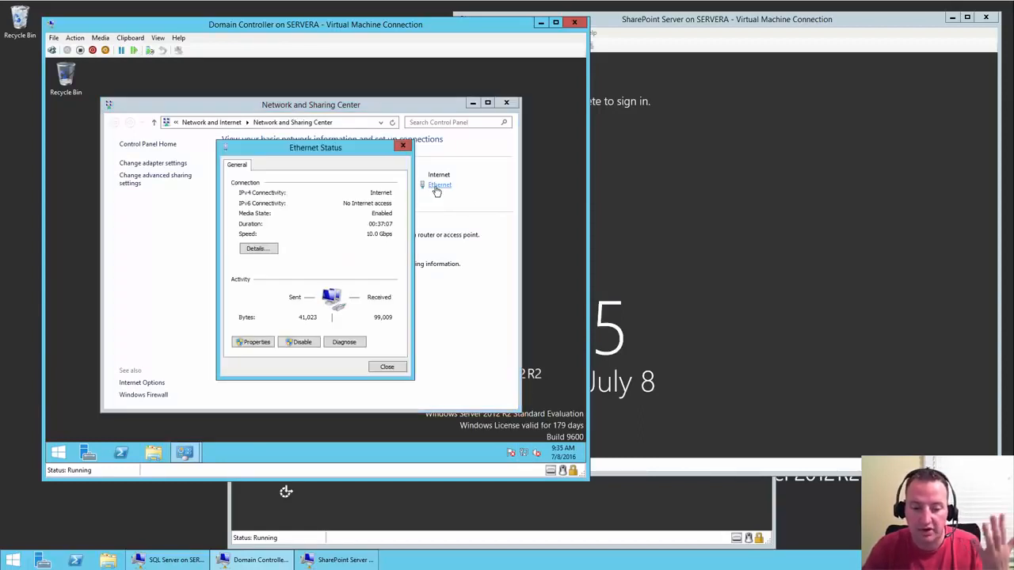
{"action": "left_click", "coordinate": [258, 343]}
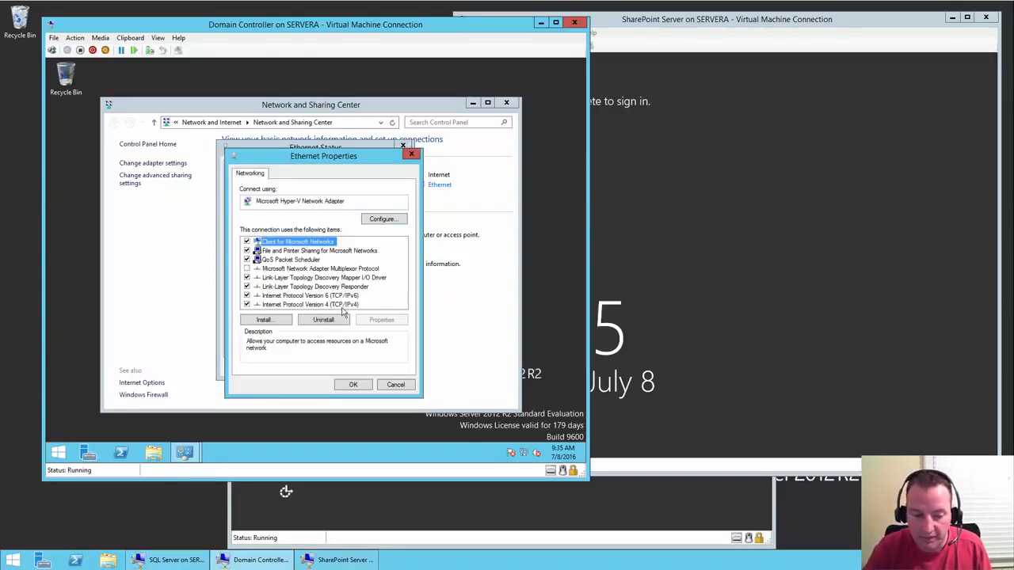
{"action": "left_click", "coordinate": [342, 307]}
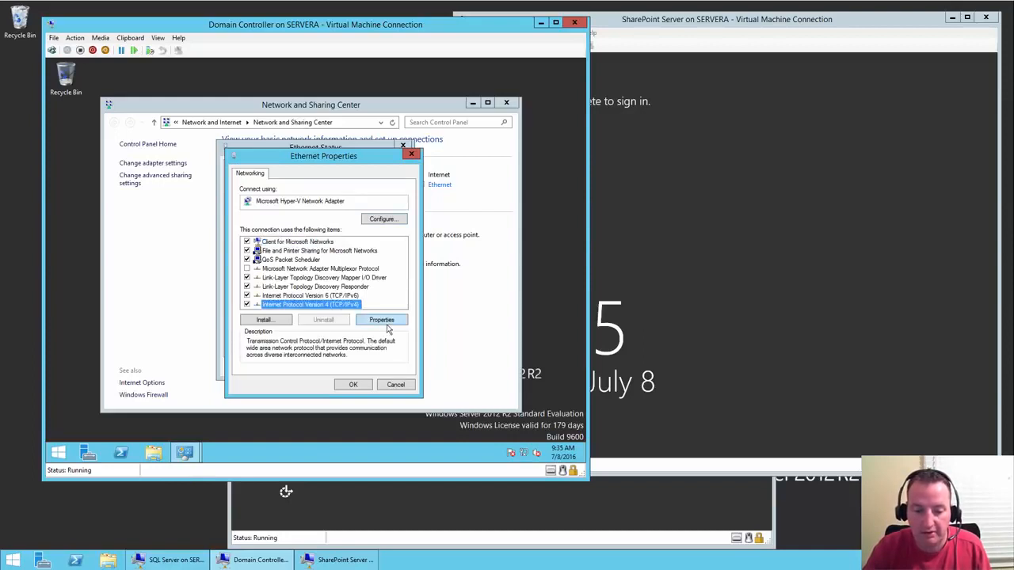
- Set static IPv4 10.0.0.60, mask 255.255.255.0, gateway 10.0.0.1 and preferred DNS 10.0.0.1
{"action": "left_click", "coordinate": [388, 324]}
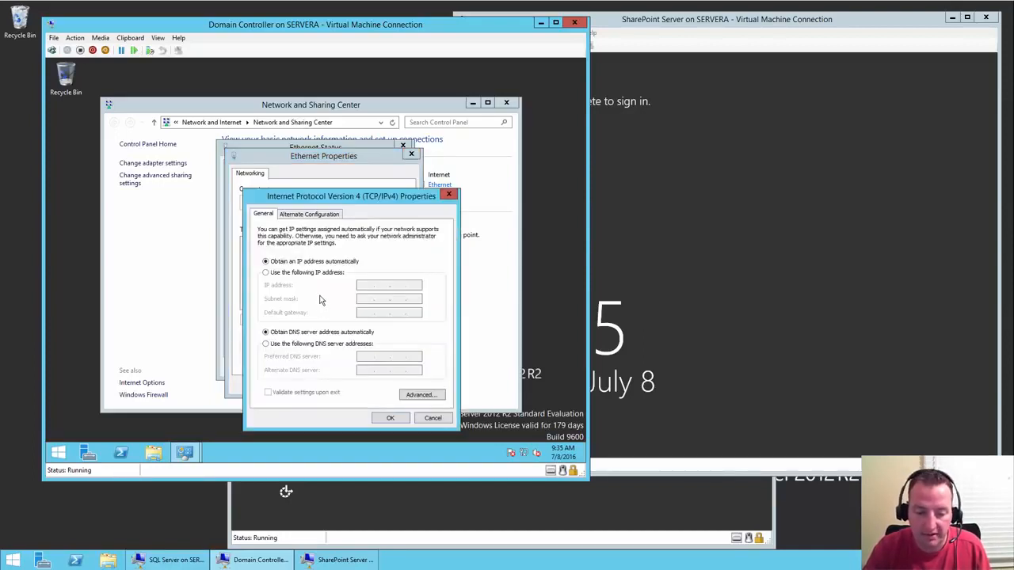
{"action": "left_click", "coordinate": [331, 274]}
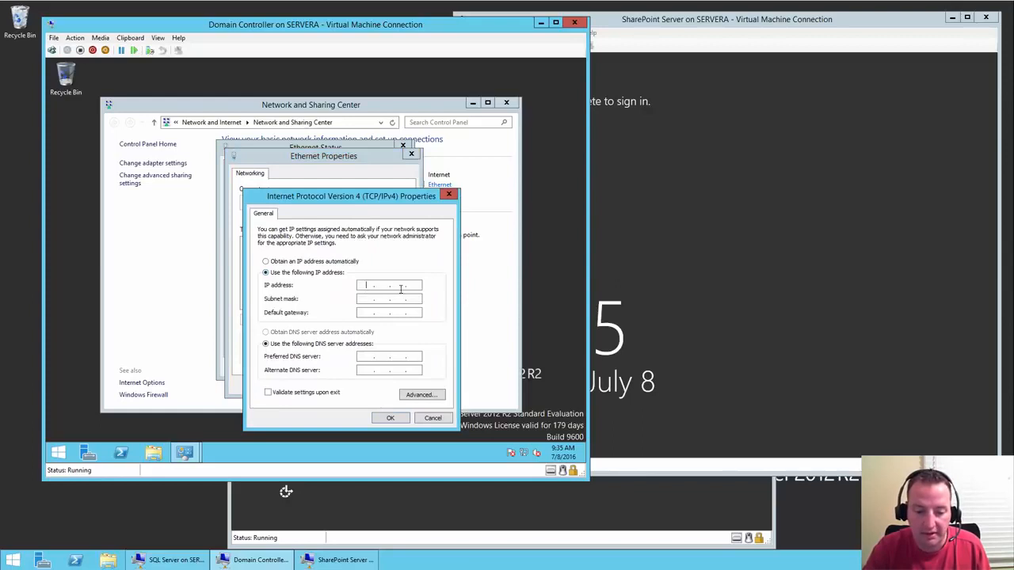
{"action": "type", "text": "10.0."}
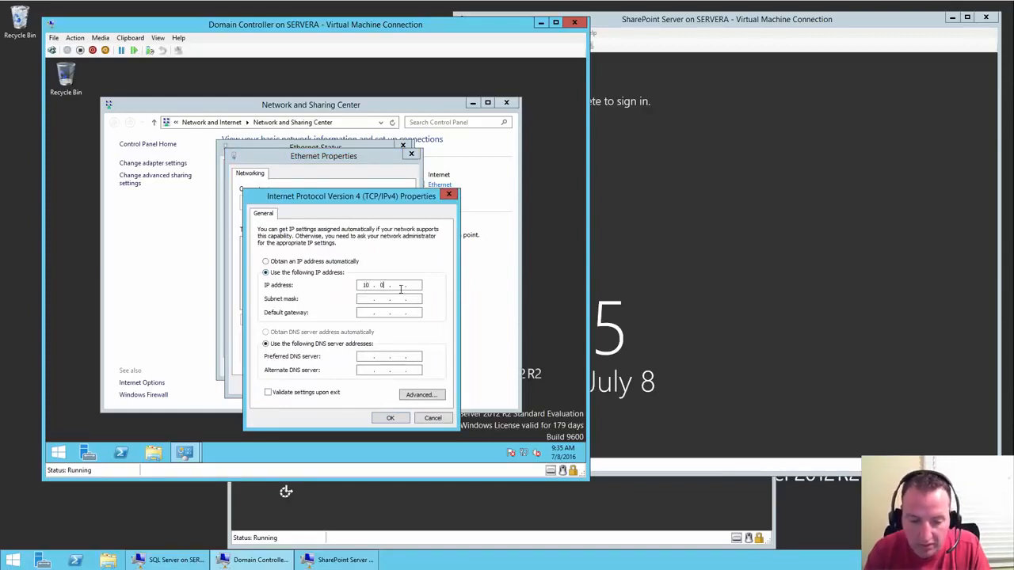
{"action": "type", "text": "0."}
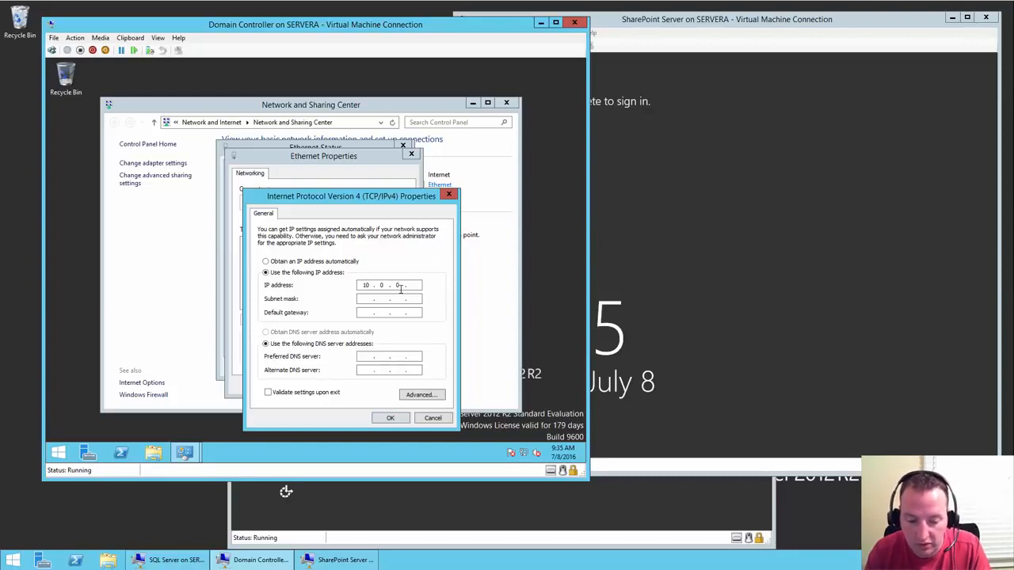
{"action": "type", "text": "60"}
{"action": "key", "text": "Tab"}
{"action": "type", "text": "255 . 255 . "}
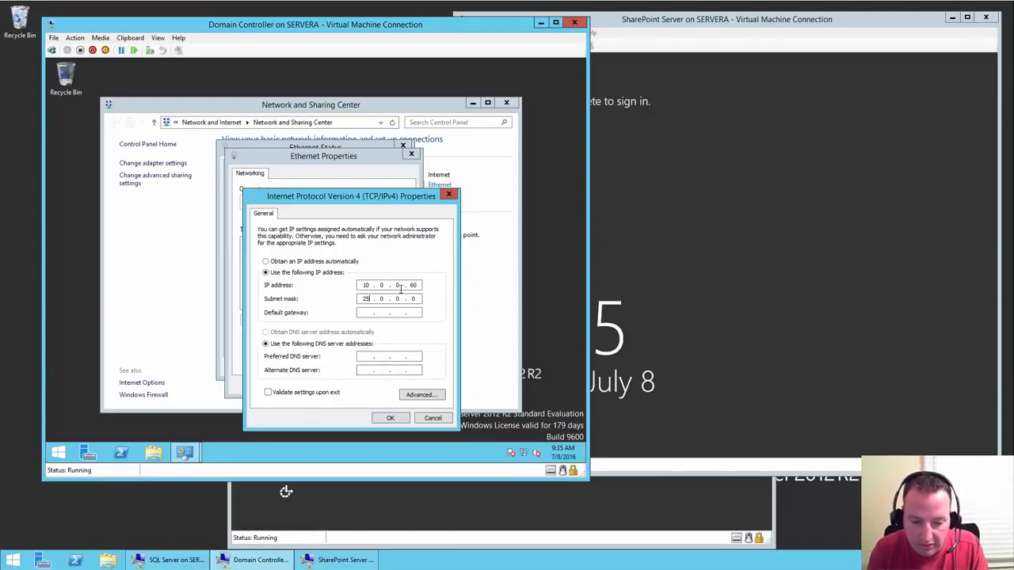
{"action": "type", "text": "255"}
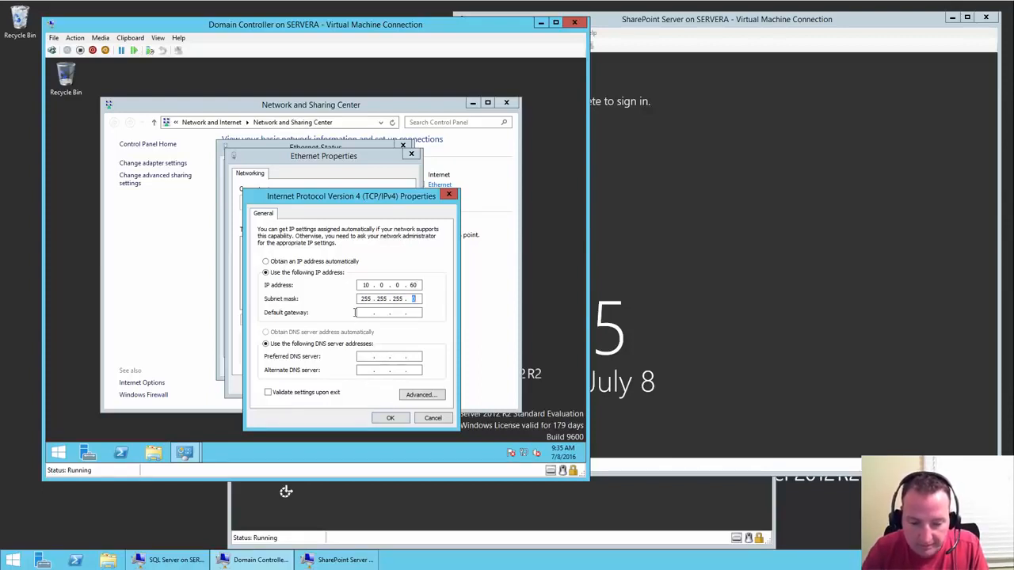
{"action": "left_click", "coordinate": [367, 312]}
{"action": "type", "text": "10 "}
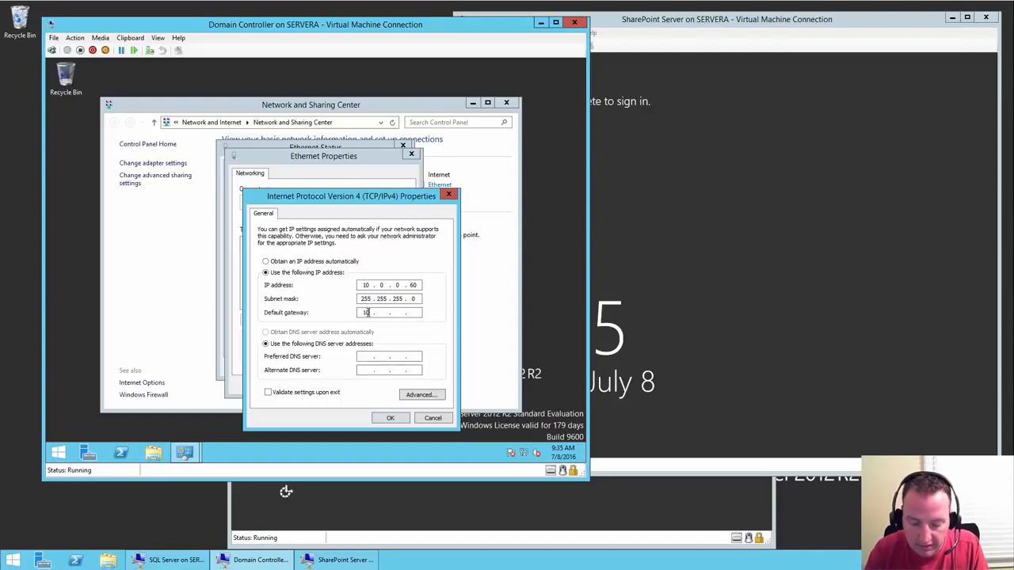
{"action": "type", "text": ". 0 . 0"}
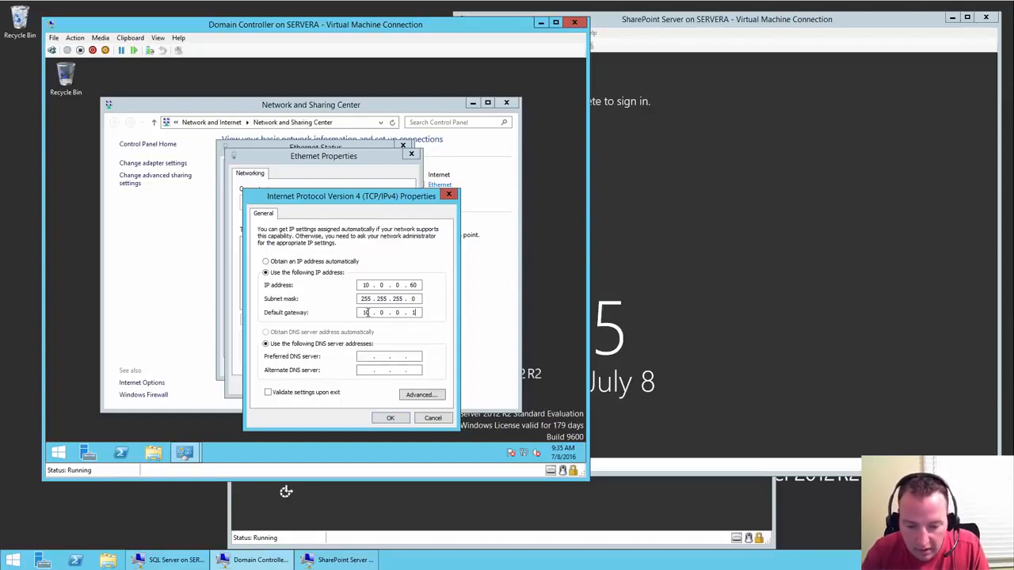
{"action": "left_click", "coordinate": [369, 358]}
{"action": "type", "text": "127 . . ."}
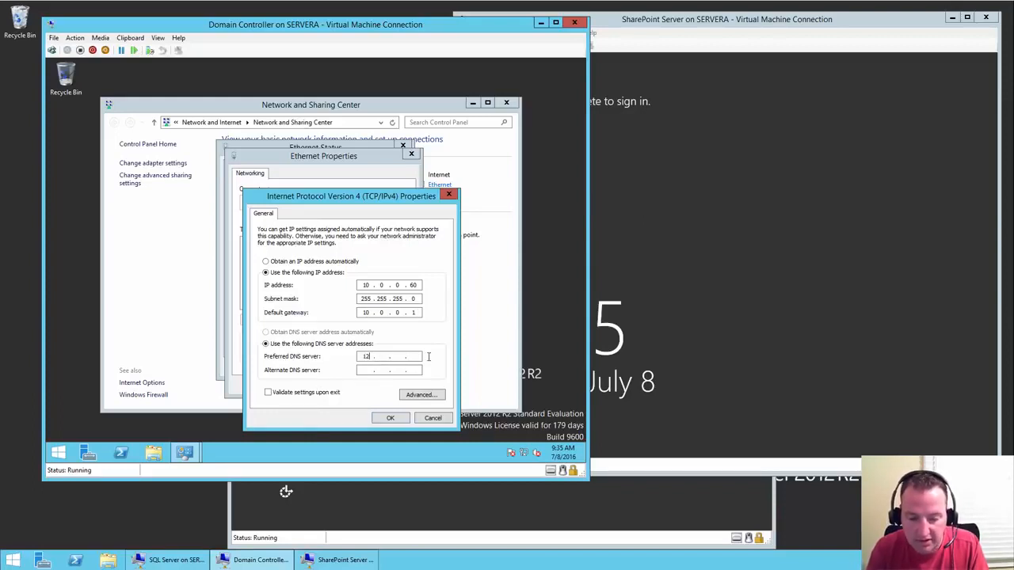
{"action": "type", "text": "0"}
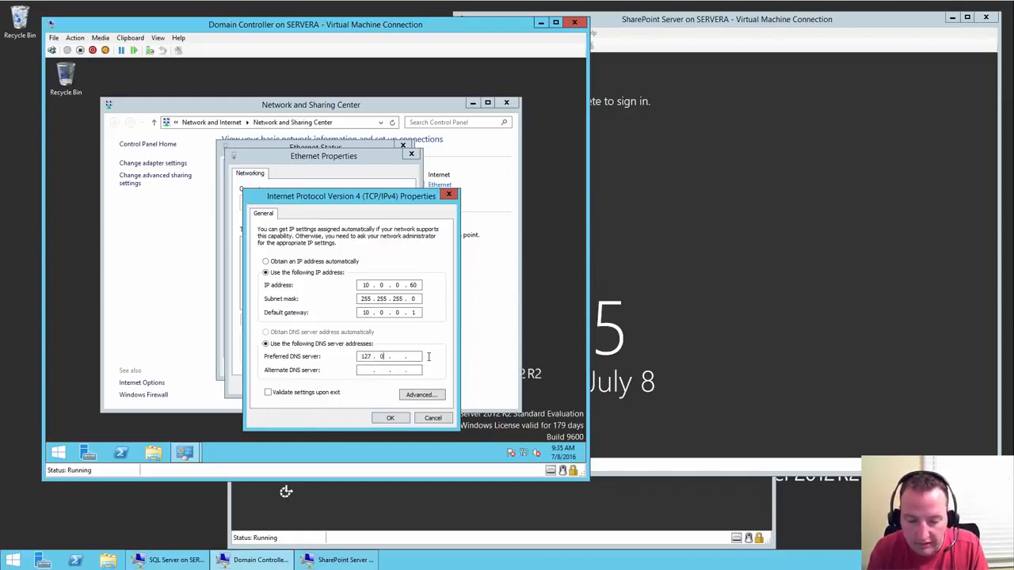
{"action": "type", "text": "0"}
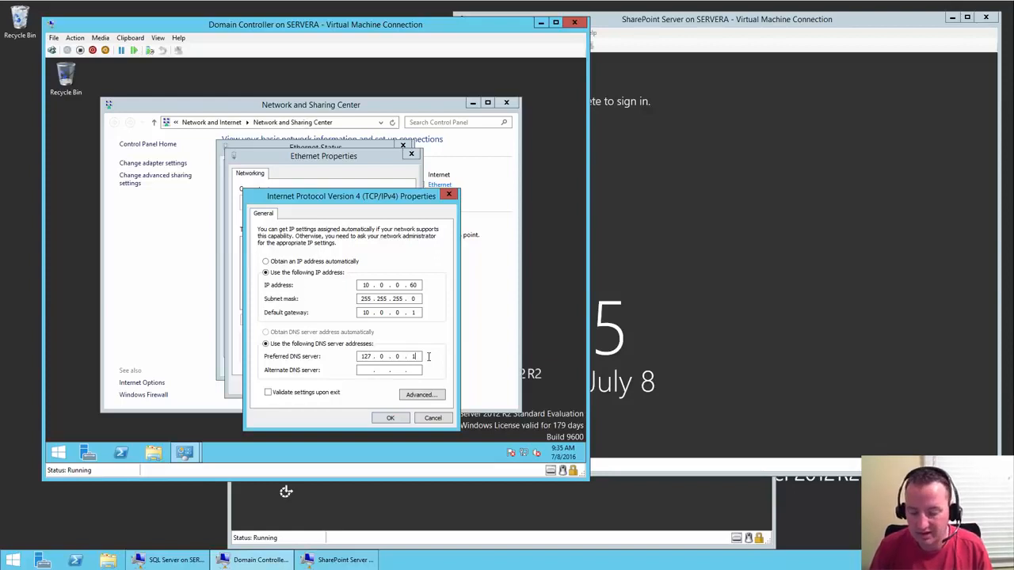
{"action": "key", "text": "BackSpace"}
{"action": "key", "text": "BackSpace"}
{"action": "key", "text": "BackSpace"}
{"action": "key", "text": "BackSpace"}
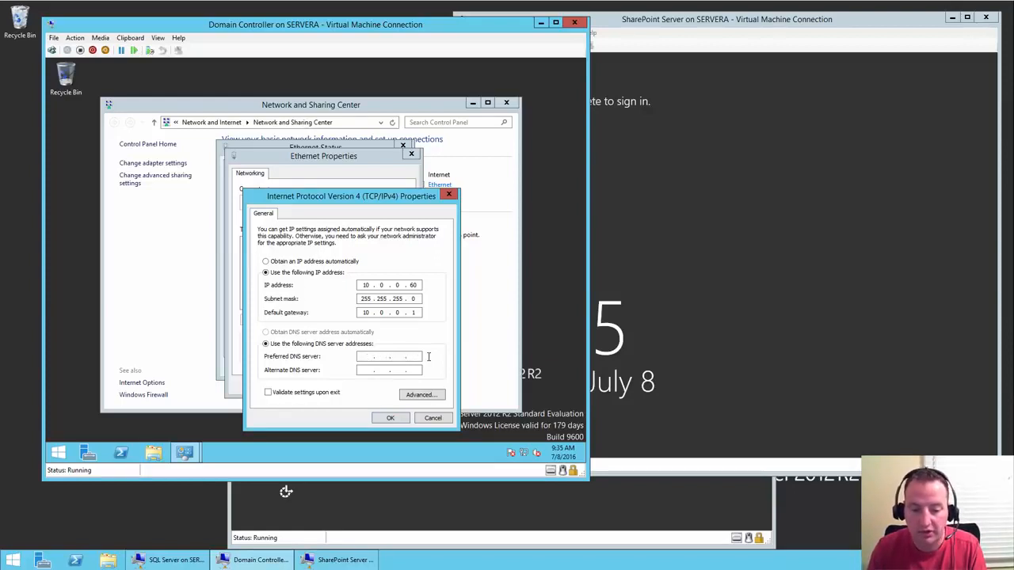
{"action": "type", "text": "10 . 0 . 0 . 1"}
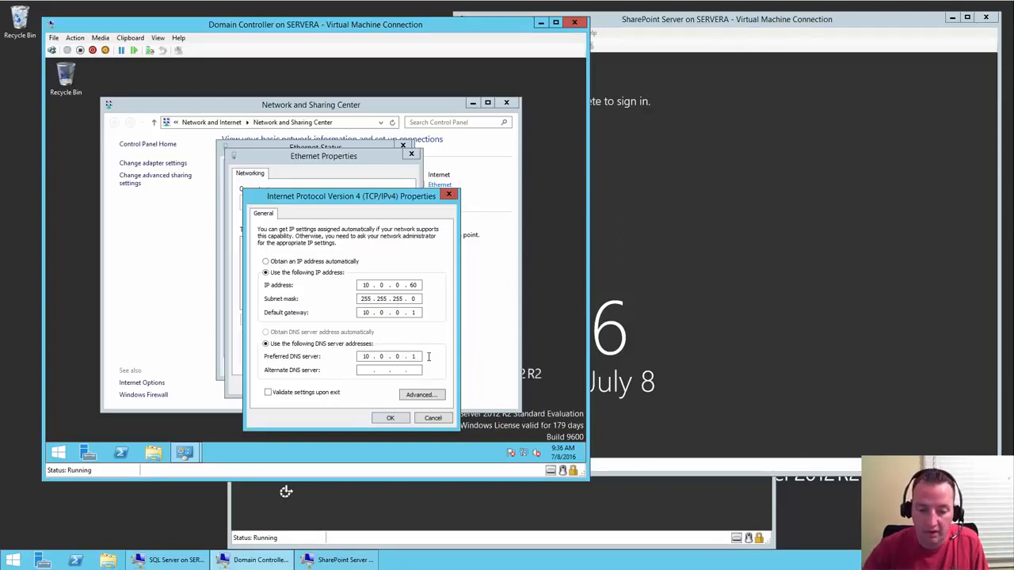
{"action": "left_click", "coordinate": [388, 425]}
- Confirm Ethernet Properties and close the Ethernet Status and Network and Sharing Center windows
{"action": "left_click", "coordinate": [365, 388]}
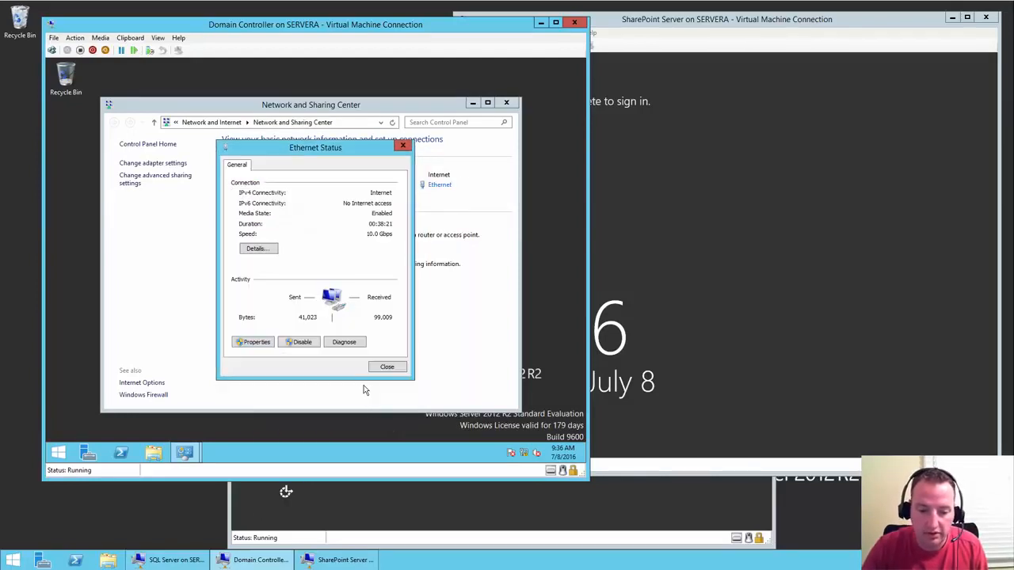
{"action": "left_click", "coordinate": [393, 370]}
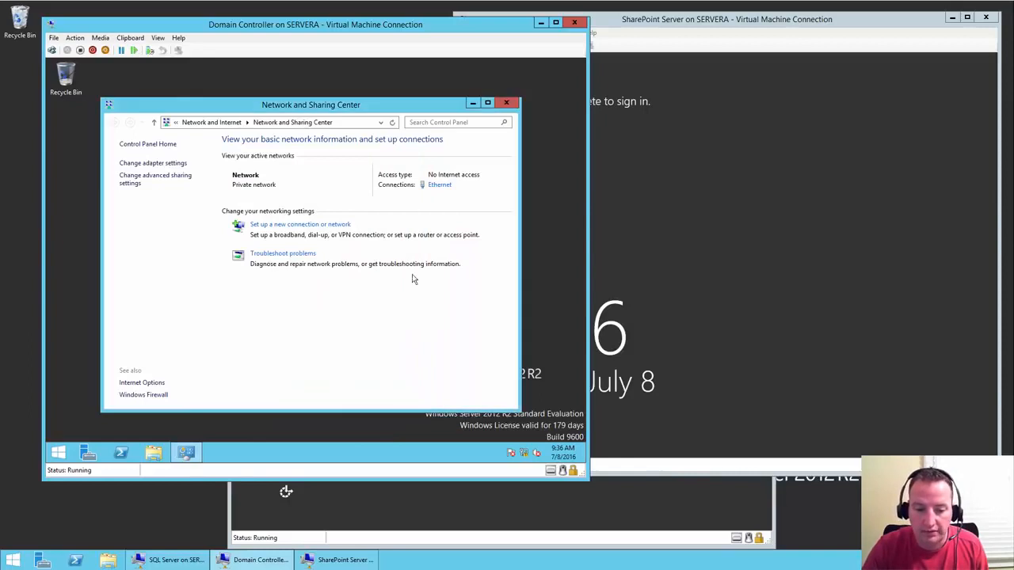
{"action": "left_click", "coordinate": [507, 104]}
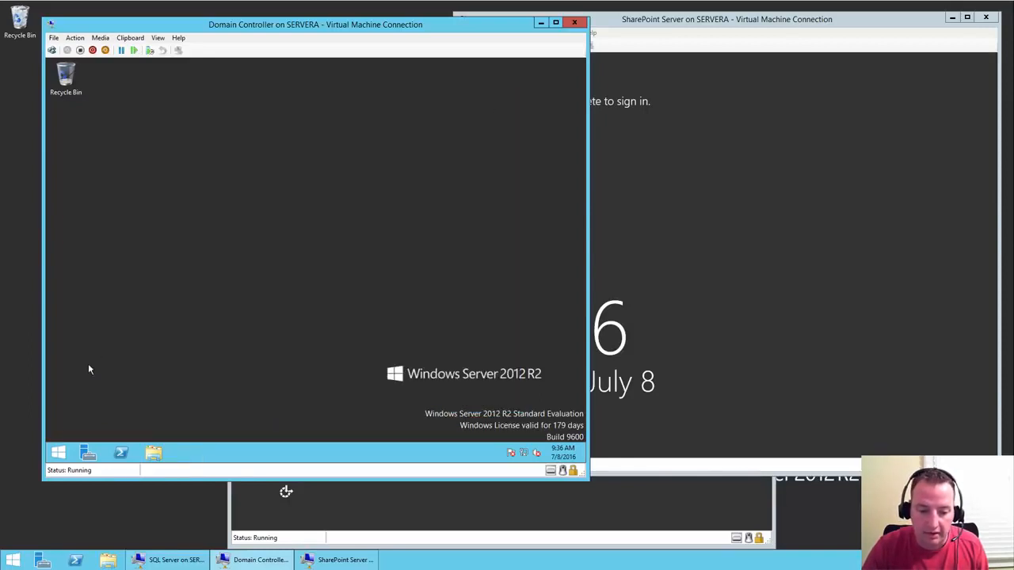
{"action": "left_click", "coordinate": [59, 453]}
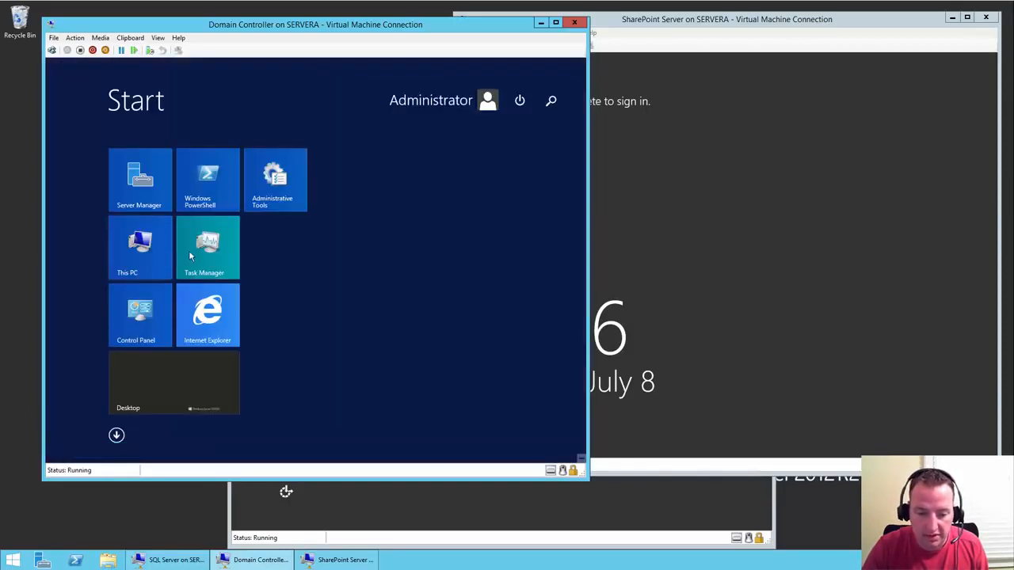
{"action": "left_click", "coordinate": [202, 327]}
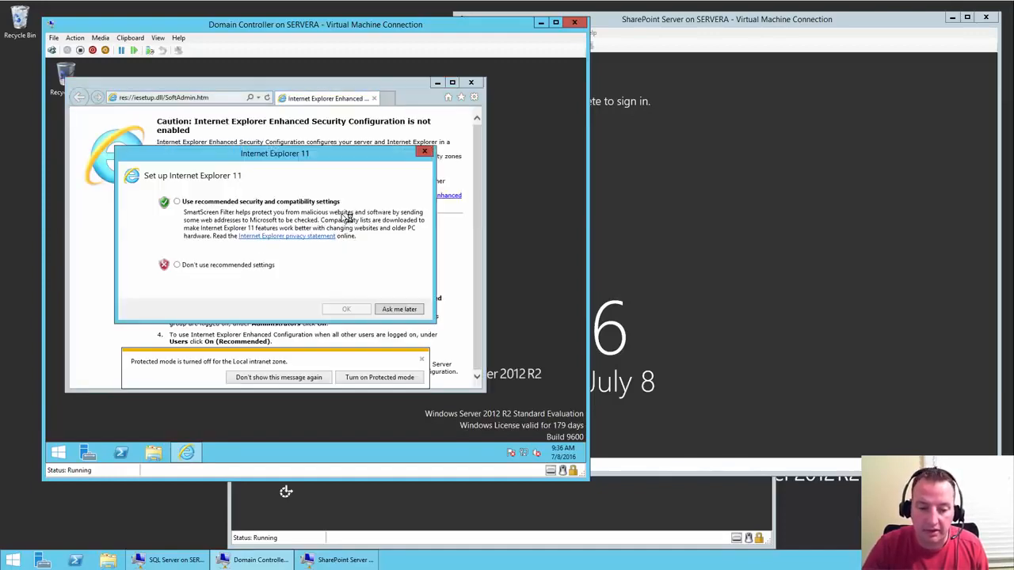
{"action": "left_click", "coordinate": [224, 202]}
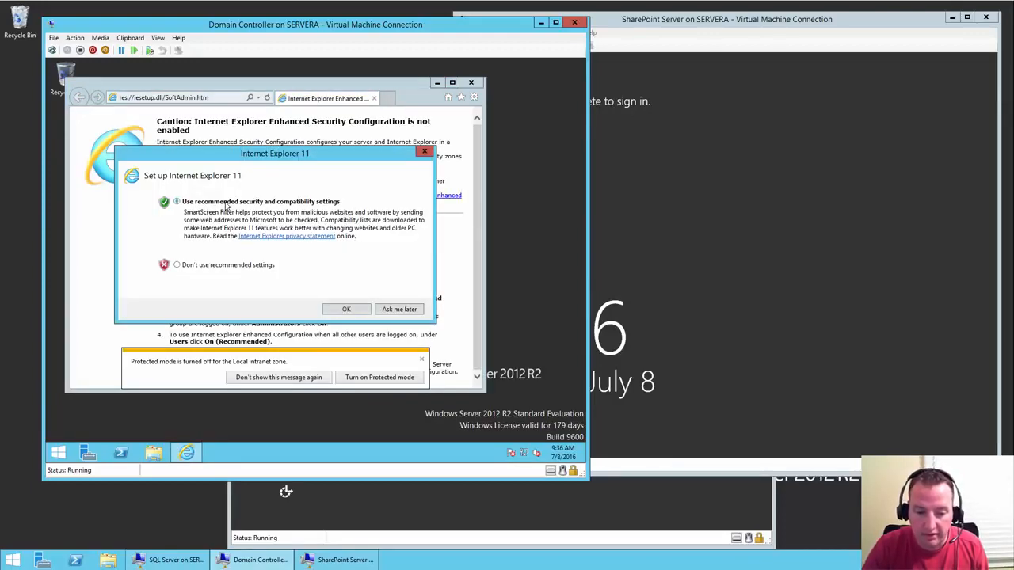
{"action": "left_click", "coordinate": [344, 310]}
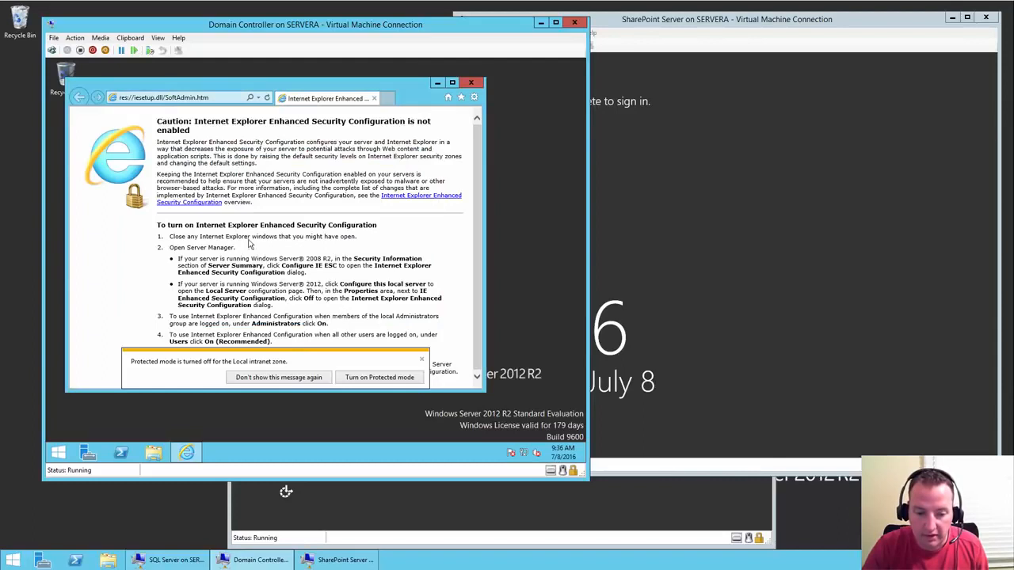
{"action": "left_click", "coordinate": [193, 97]}
{"action": "type", "text": "www.bing.com"}
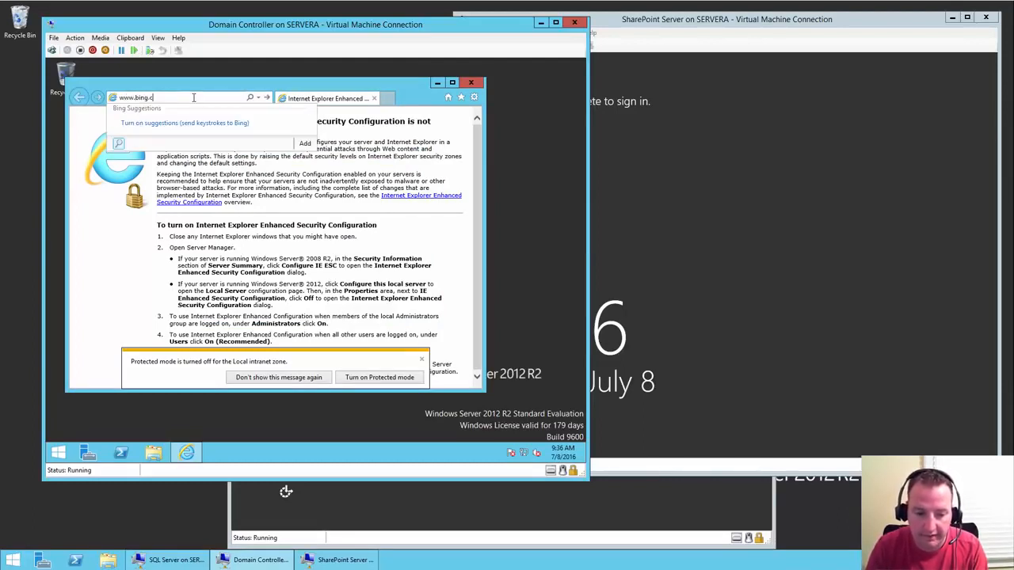
{"action": "key", "text": "Return"}
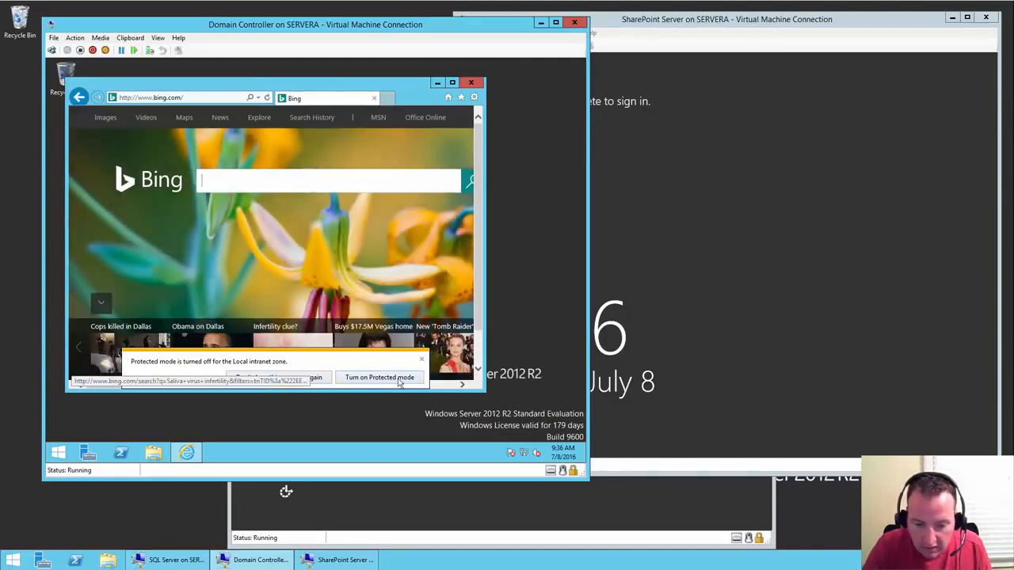
{"action": "left_click", "coordinate": [316, 377]}
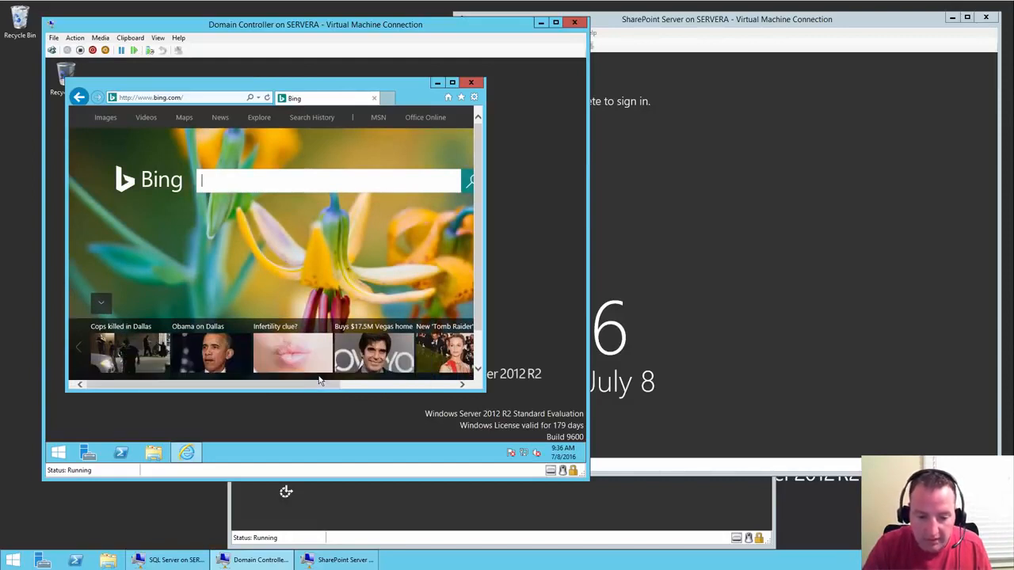
{"action": "left_click", "coordinate": [470, 82]}
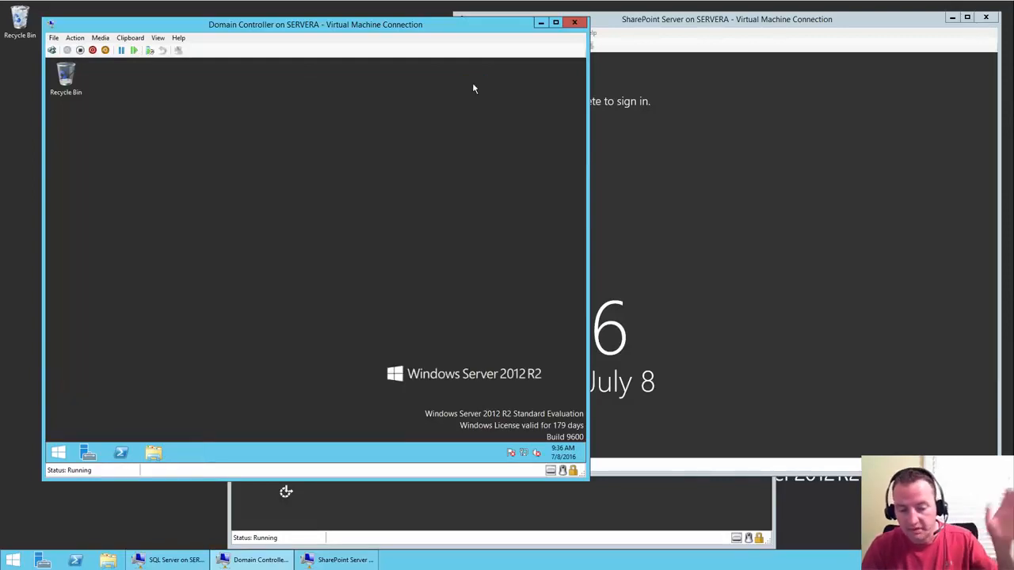
- Sign in to the SharePoint Server VM as Administrator via Ctrl+Alt+Delete
{"action": "left_click", "coordinate": [695, 159]}
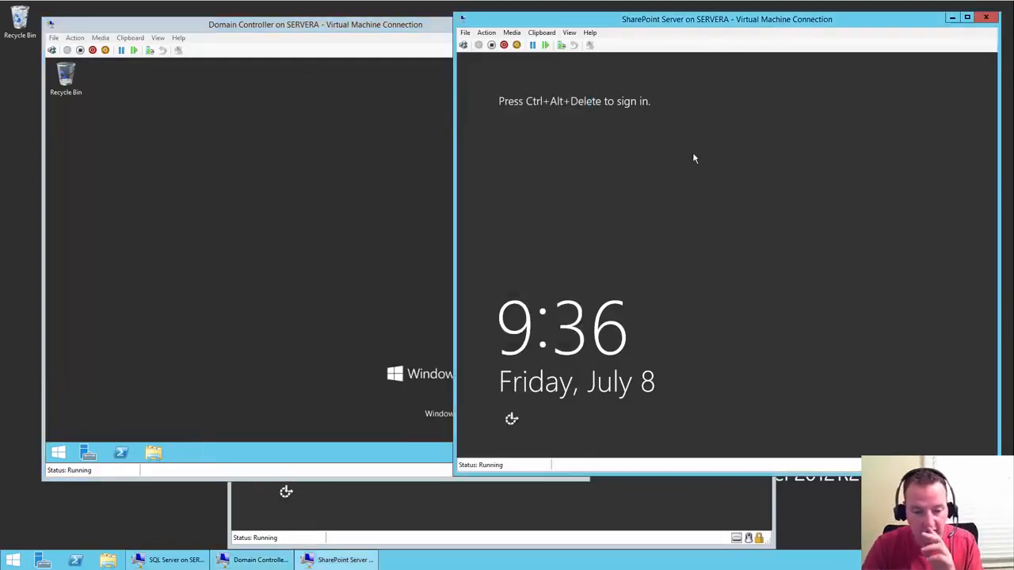
{"action": "left_click", "coordinate": [462, 45]}
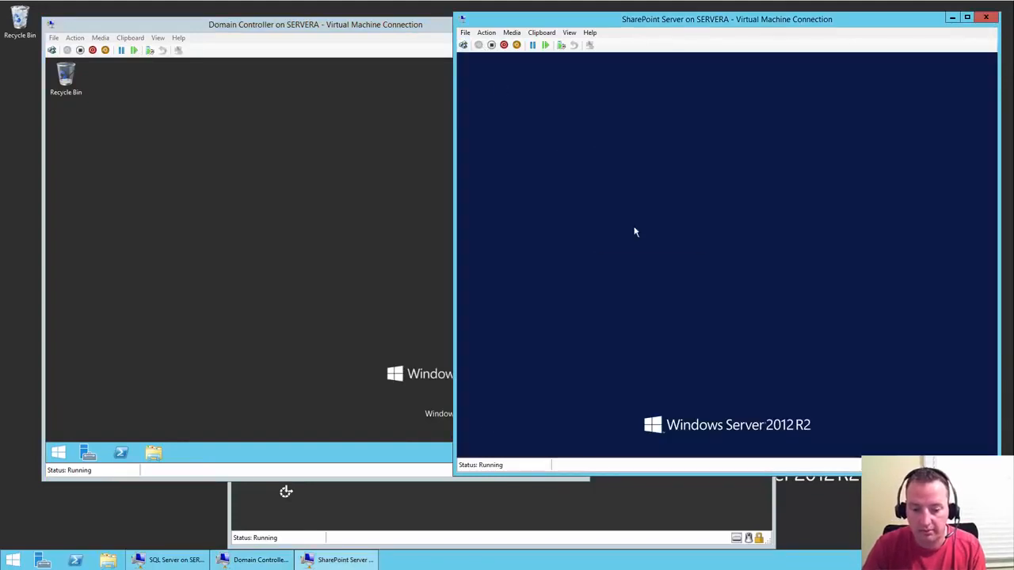
{"action": "type", "text": "••••••••••"}
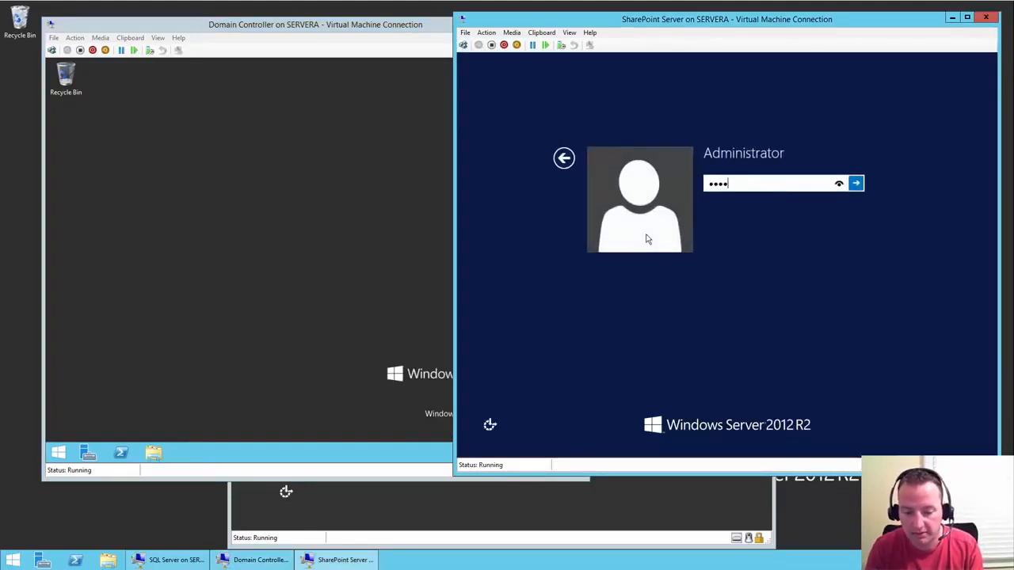
{"action": "key", "text": "Return"}
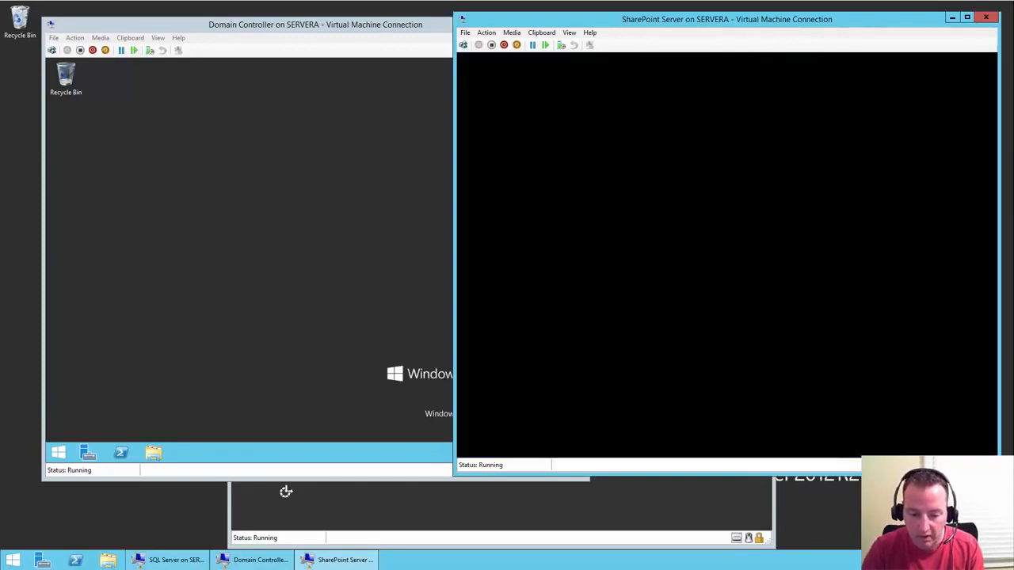
- Sign in to the SQL Server VM as Administrator, then return to the Domain Controller window
{"action": "left_click", "coordinate": [592, 506]}
{"action": "left_click", "coordinate": [238, 117]}
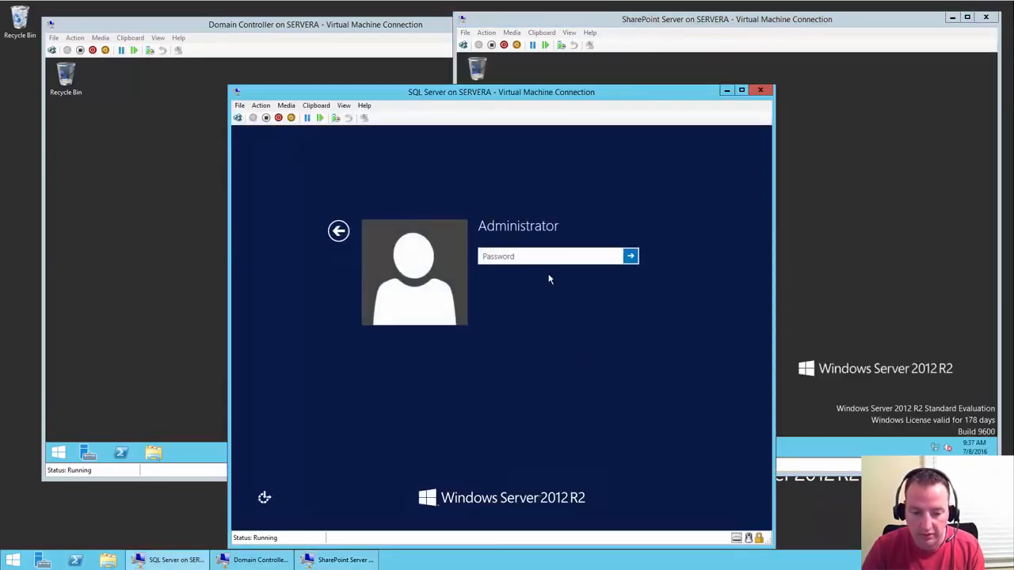
{"action": "type", "text": "*********"}
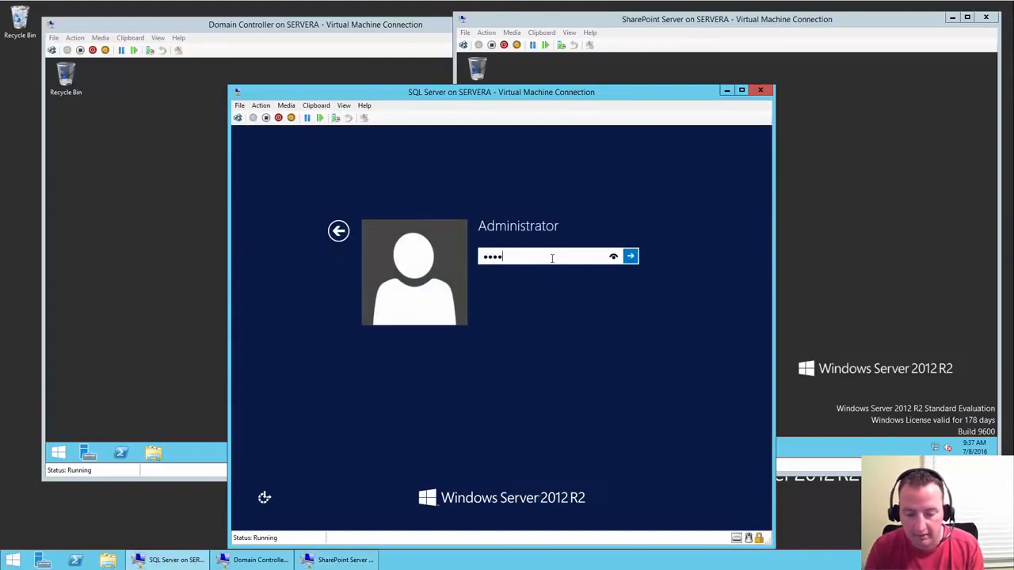
{"action": "key", "text": "Return"}
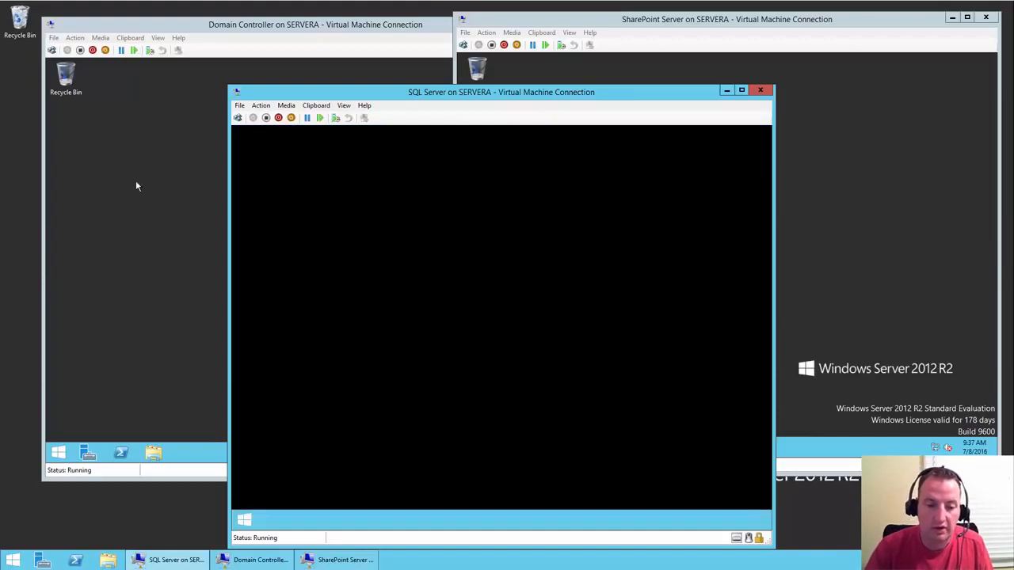
{"action": "left_click", "coordinate": [115, 196]}
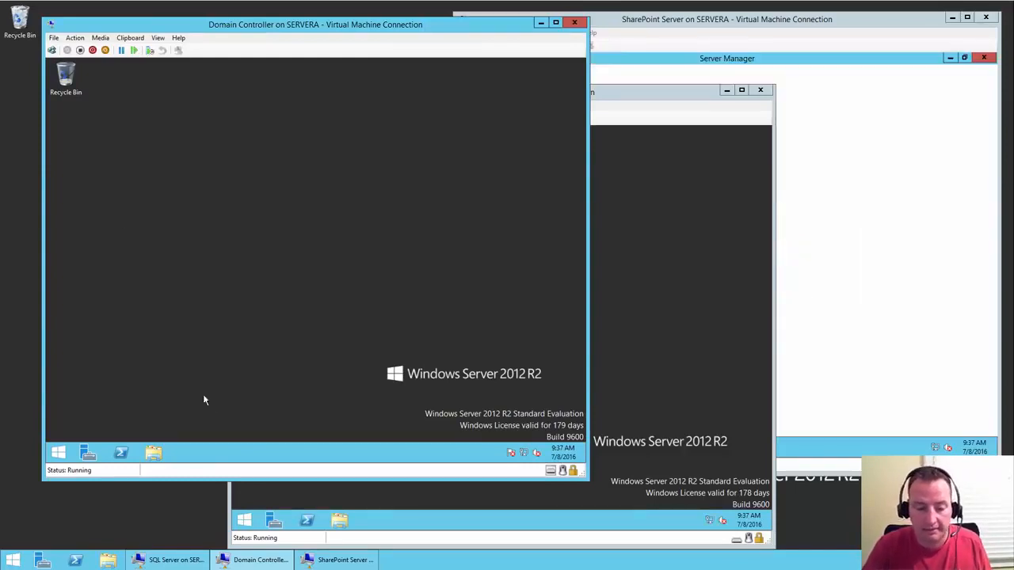
- In Server Manager, run a role-based install on DCdemo and tick Active Directory Domain Services
{"action": "left_click", "coordinate": [87, 453]}
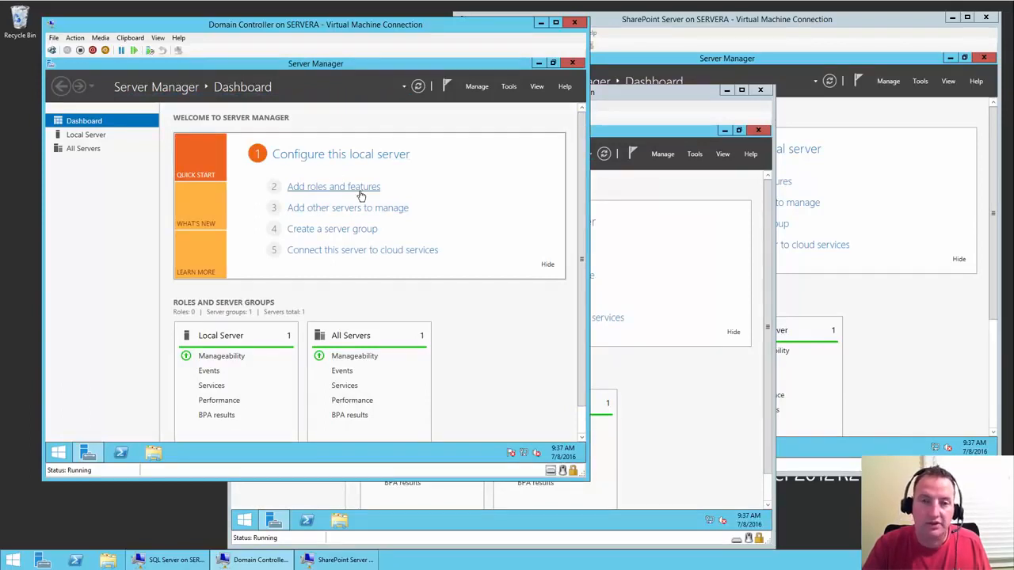
{"action": "left_click", "coordinate": [360, 190]}
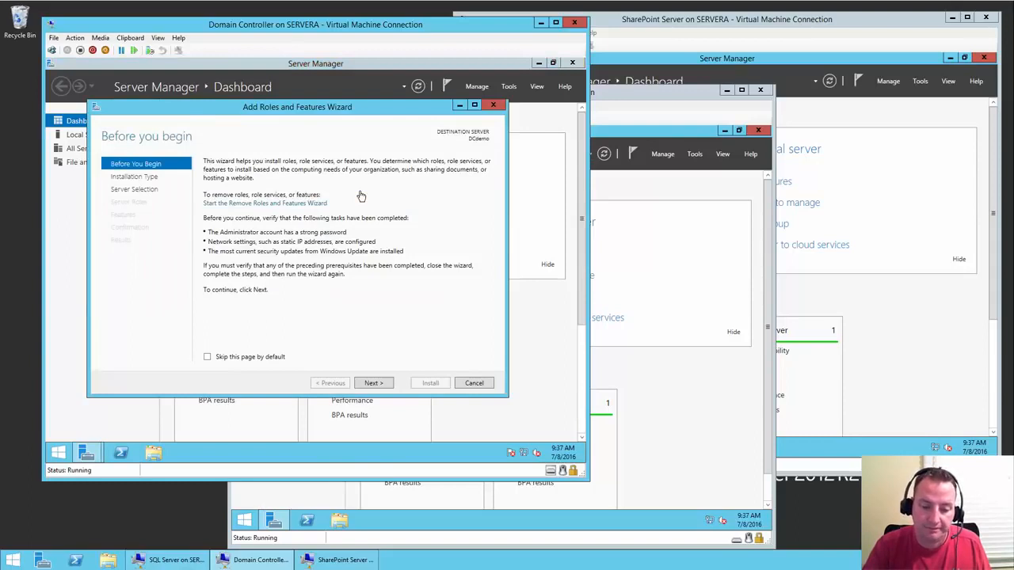
{"action": "left_click", "coordinate": [373, 383]}
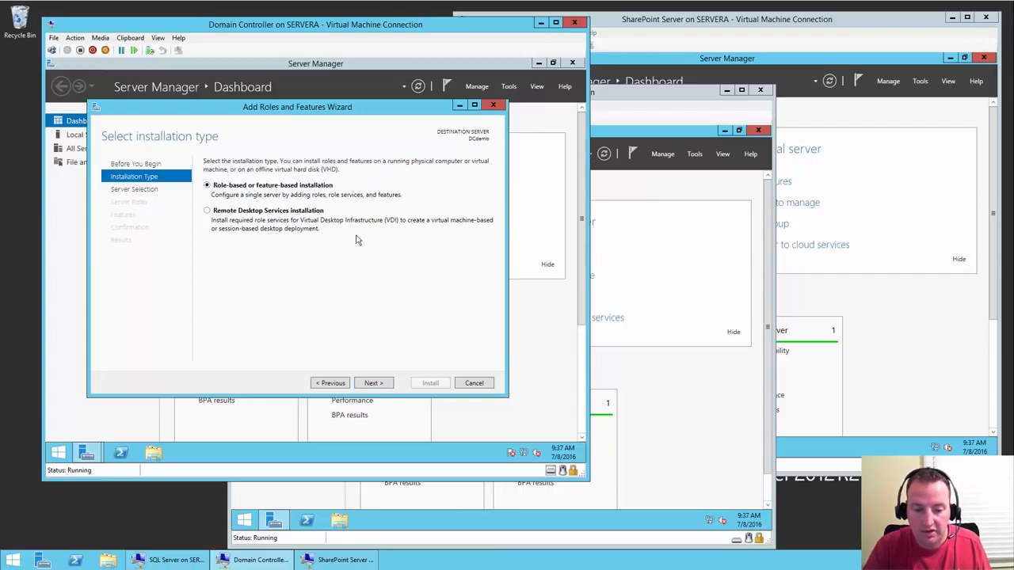
{"action": "left_click", "coordinate": [375, 384]}
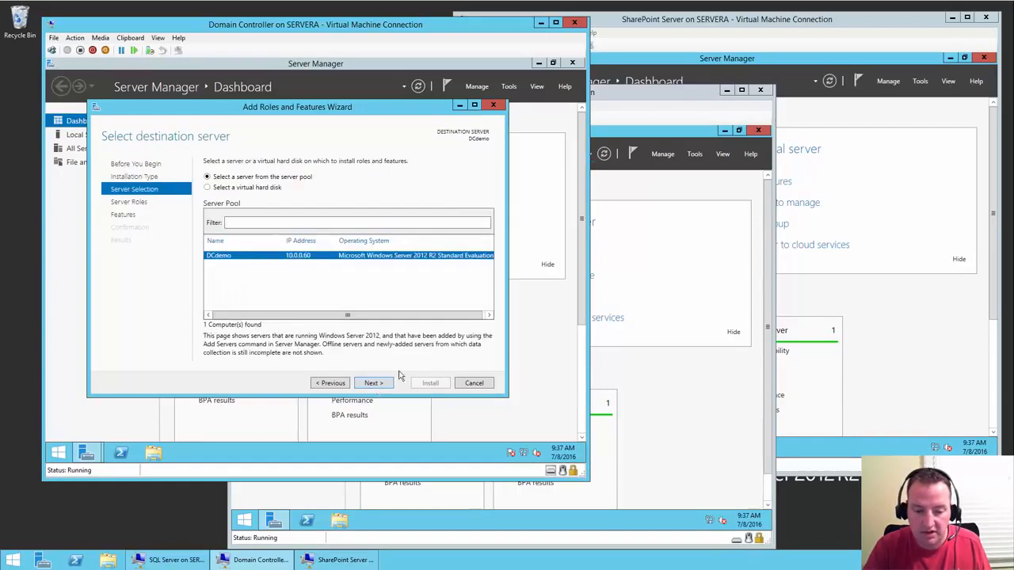
{"action": "left_click", "coordinate": [375, 388]}
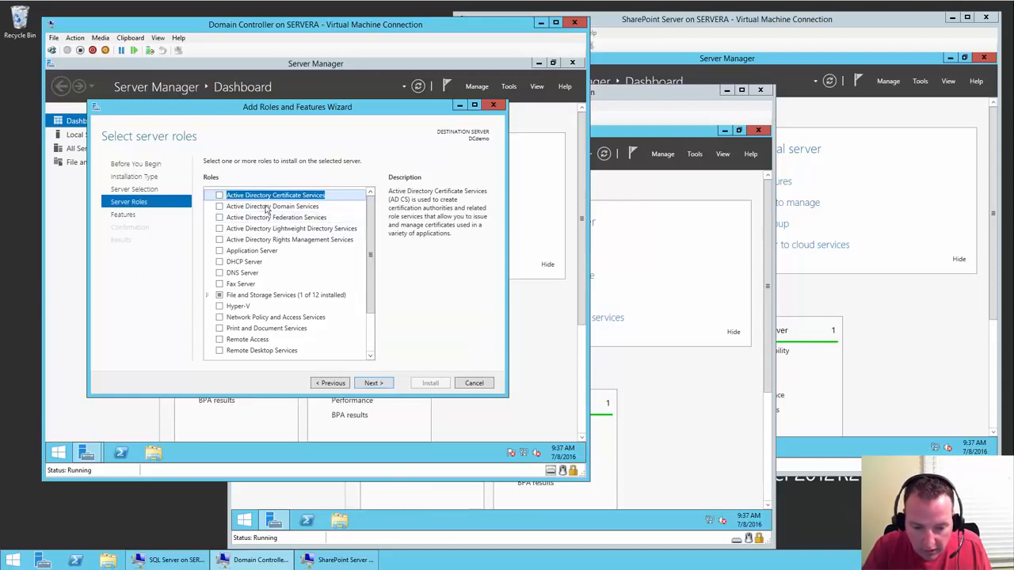
{"action": "left_click", "coordinate": [220, 206]}
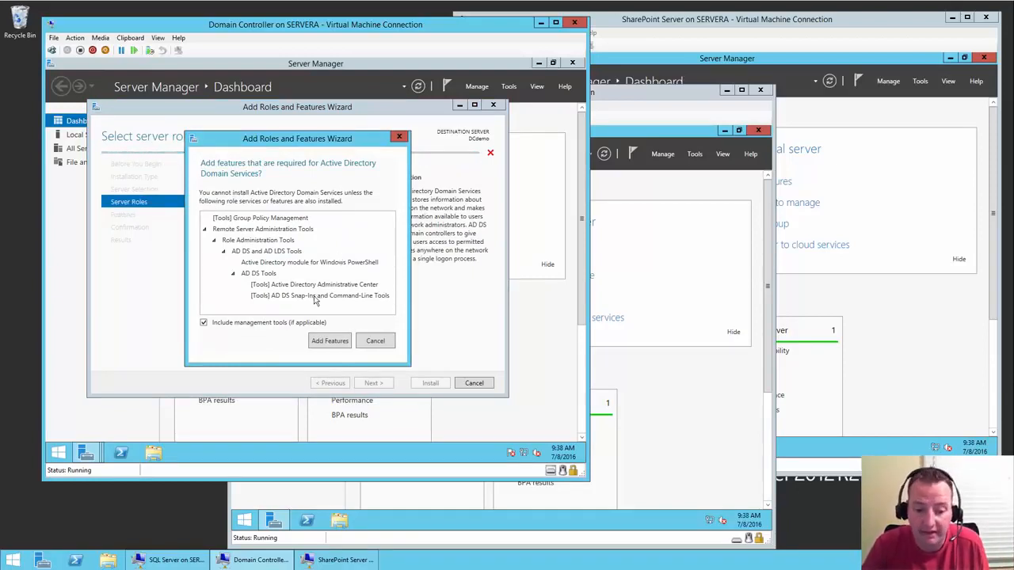
- Accept the required management features and advance to the installation confirmation page
{"action": "left_click", "coordinate": [339, 340]}
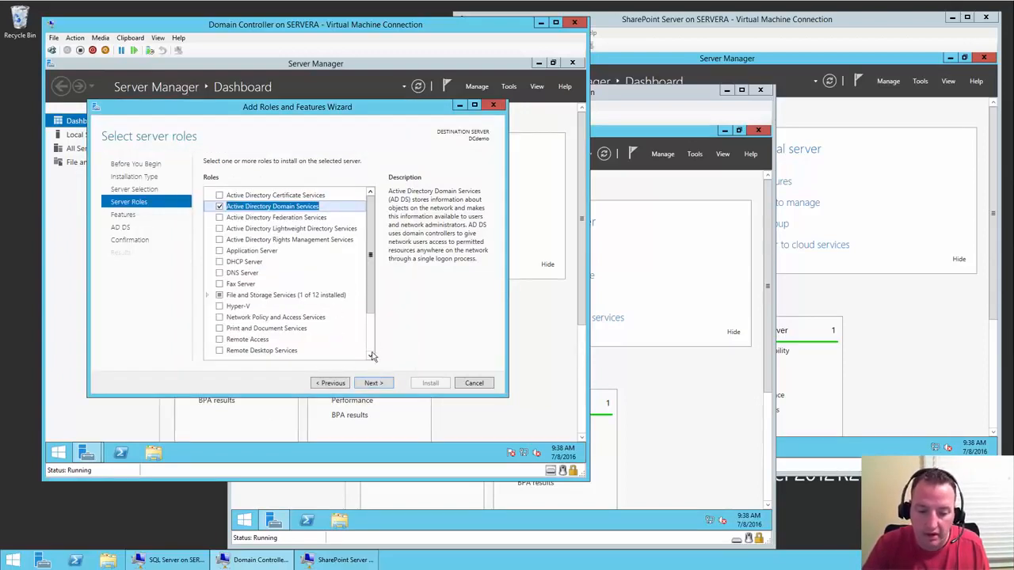
{"action": "left_click", "coordinate": [372, 383]}
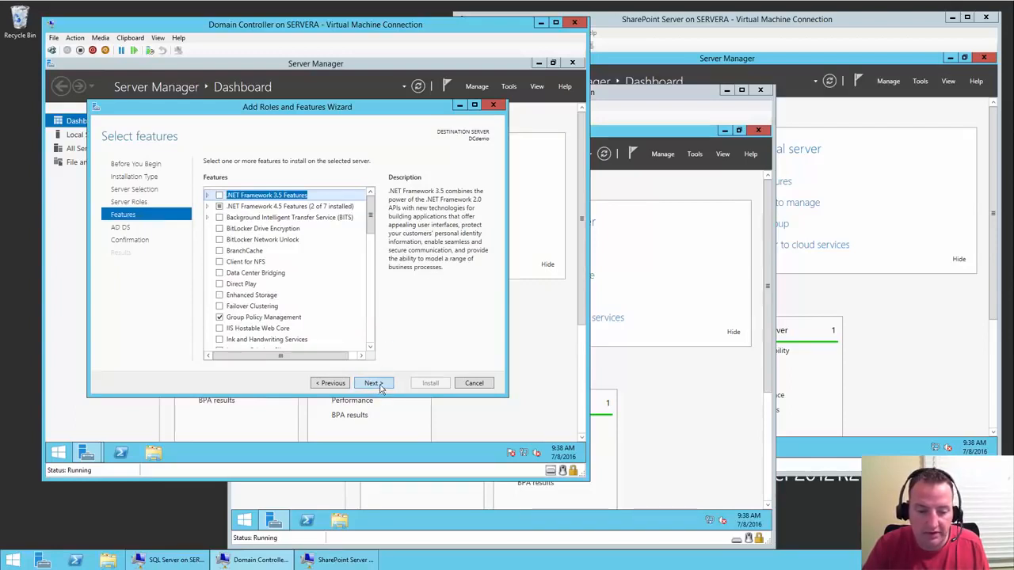
{"action": "left_click", "coordinate": [372, 383]}
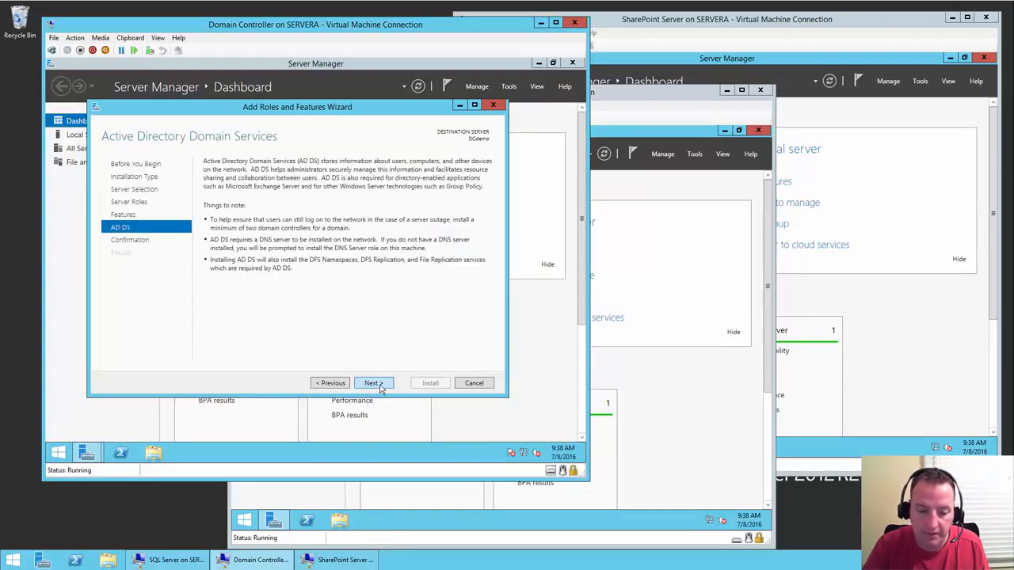
{"action": "left_click", "coordinate": [374, 383]}
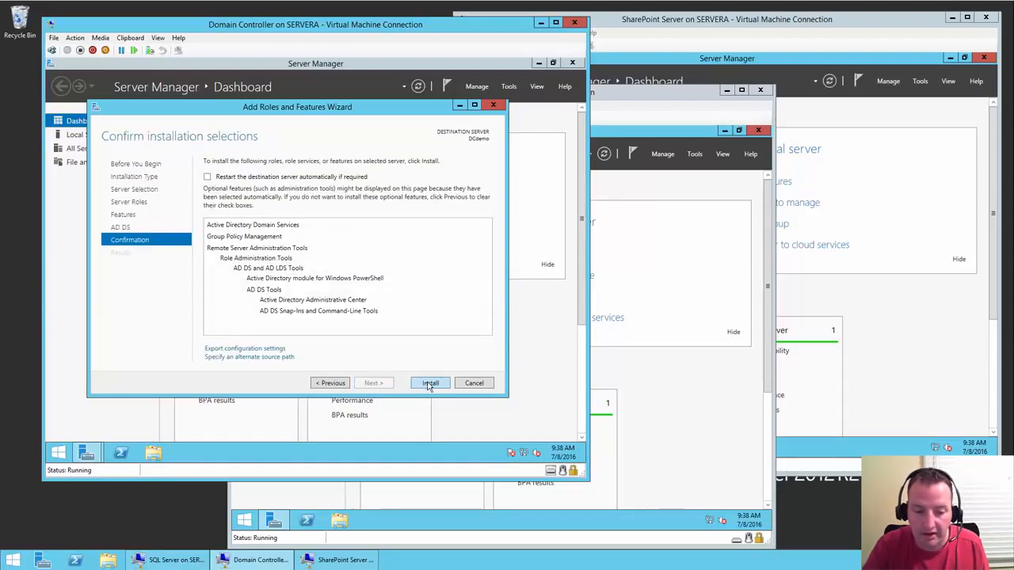
- Allow automatic restarts, start the AD DS install, then bring up the SQL Server VM's network options
{"action": "left_click", "coordinate": [247, 179]}
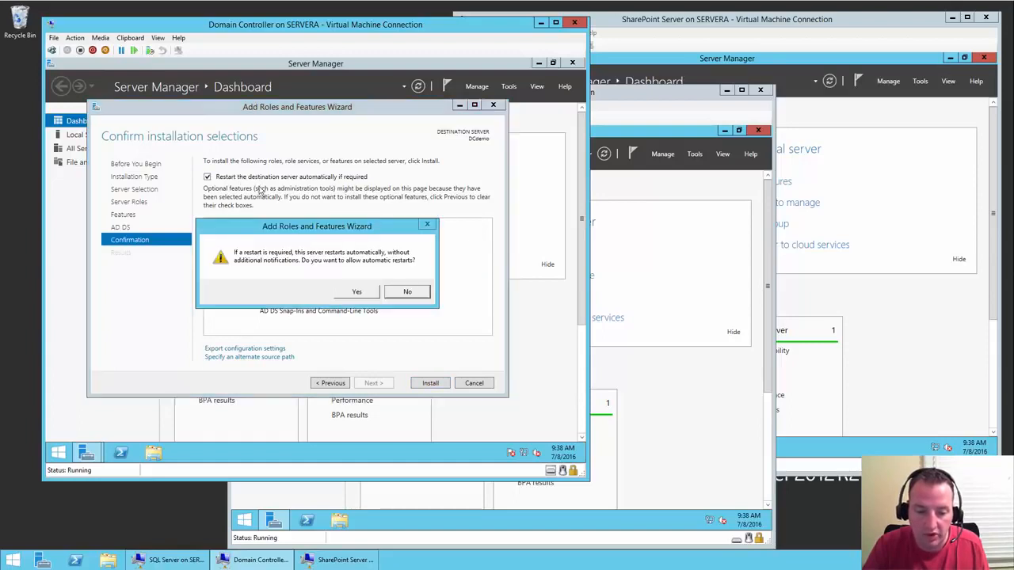
{"action": "left_click", "coordinate": [356, 292]}
{"action": "left_click", "coordinate": [431, 384]}
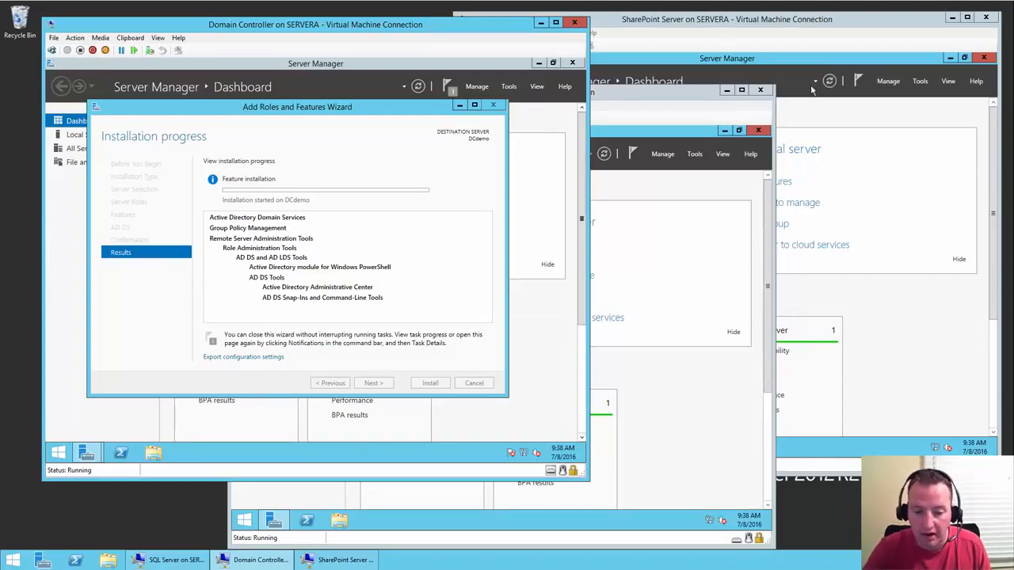
{"action": "left_click", "coordinate": [654, 94]}
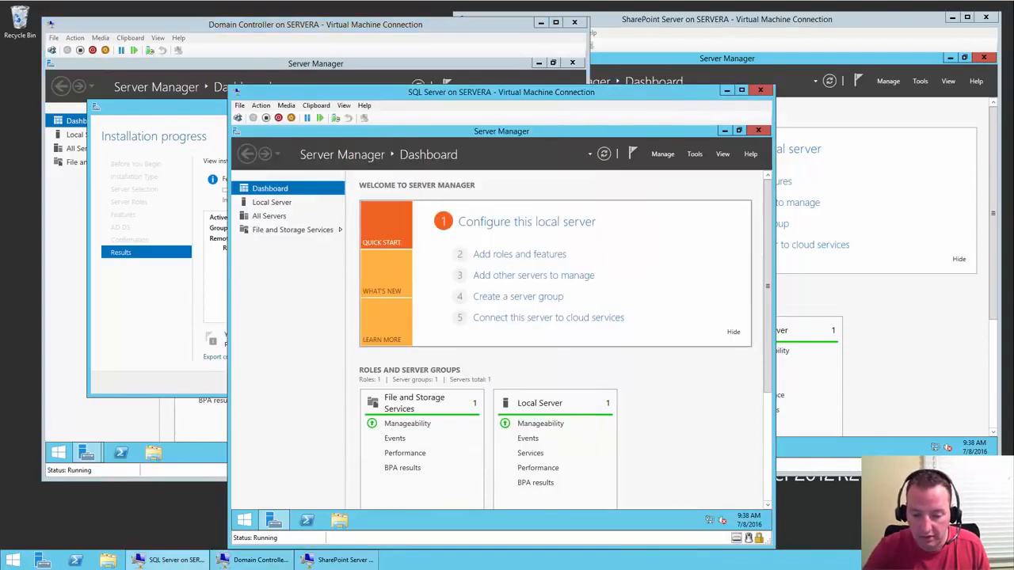
{"action": "right_click", "coordinate": [710, 522]}
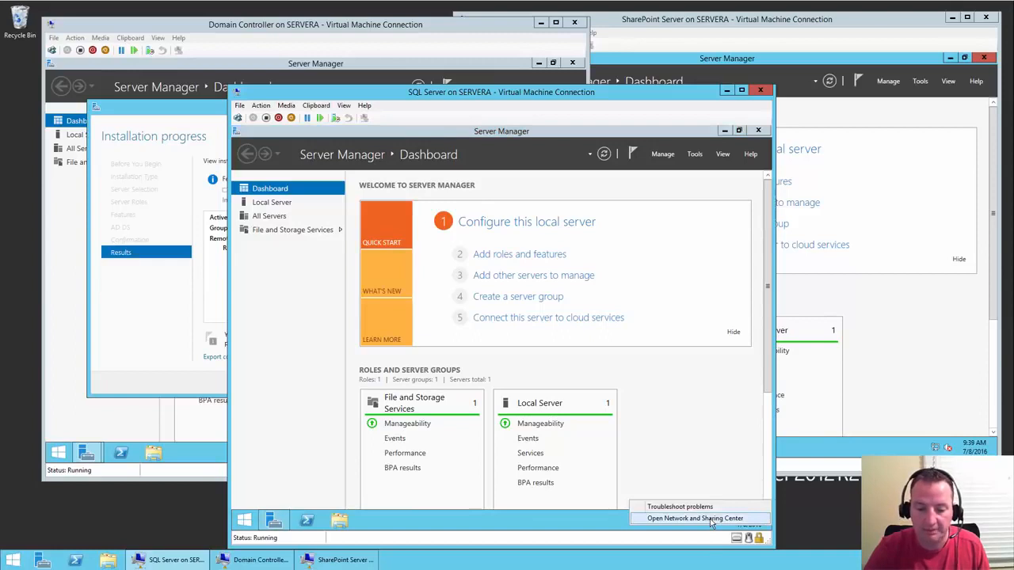
- Open the SQL Server VM's Ethernet IPv4 properties and switch to a manually assigned address
{"action": "left_click", "coordinate": [711, 519]}
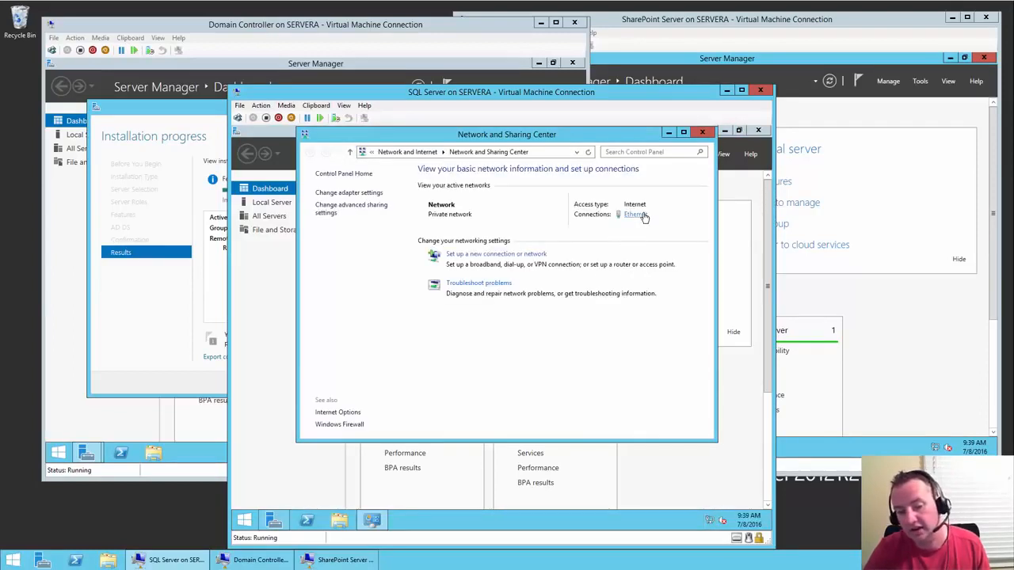
{"action": "left_click", "coordinate": [635, 214]}
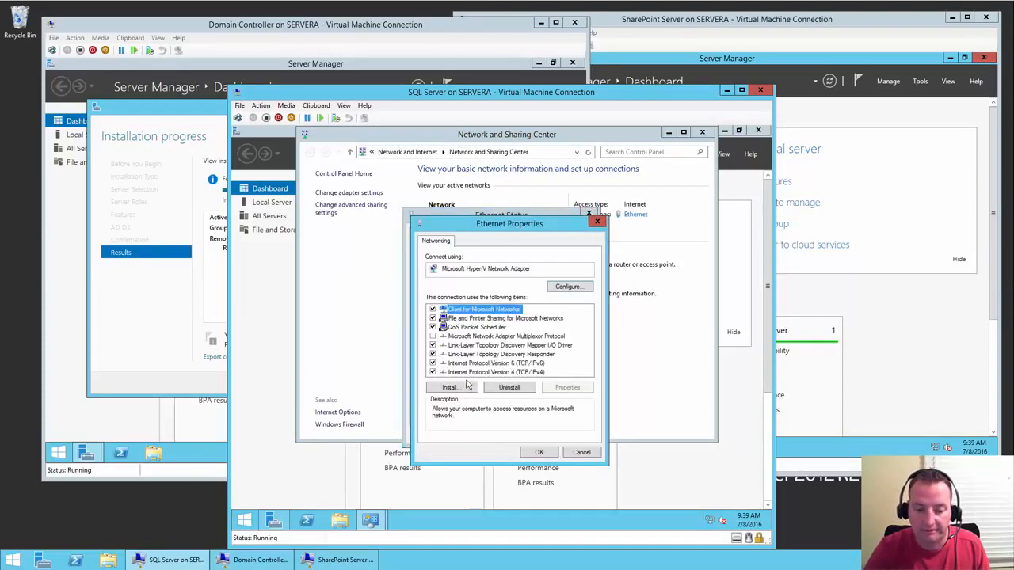
{"action": "left_click", "coordinate": [528, 375]}
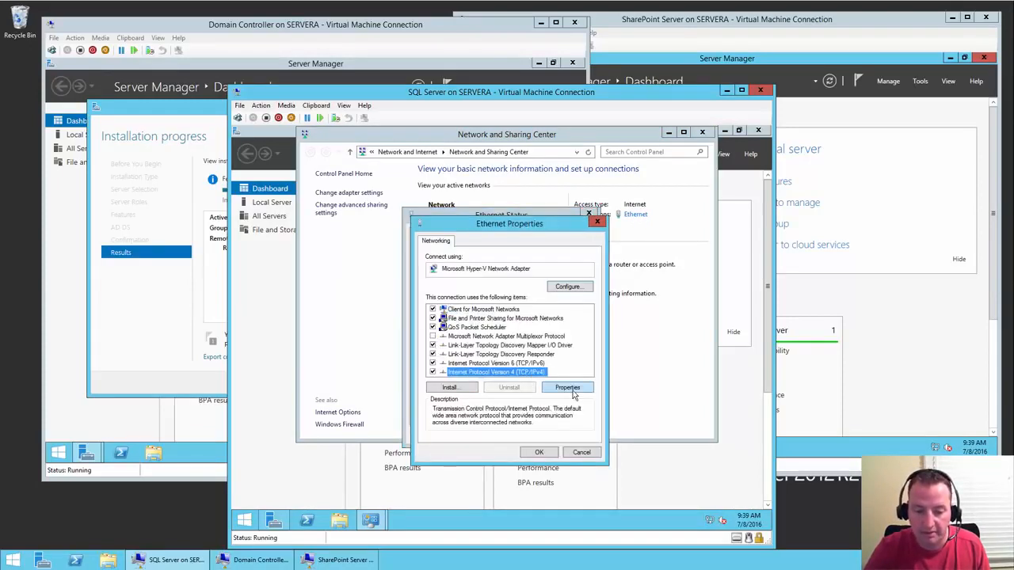
{"action": "left_click", "coordinate": [576, 391]}
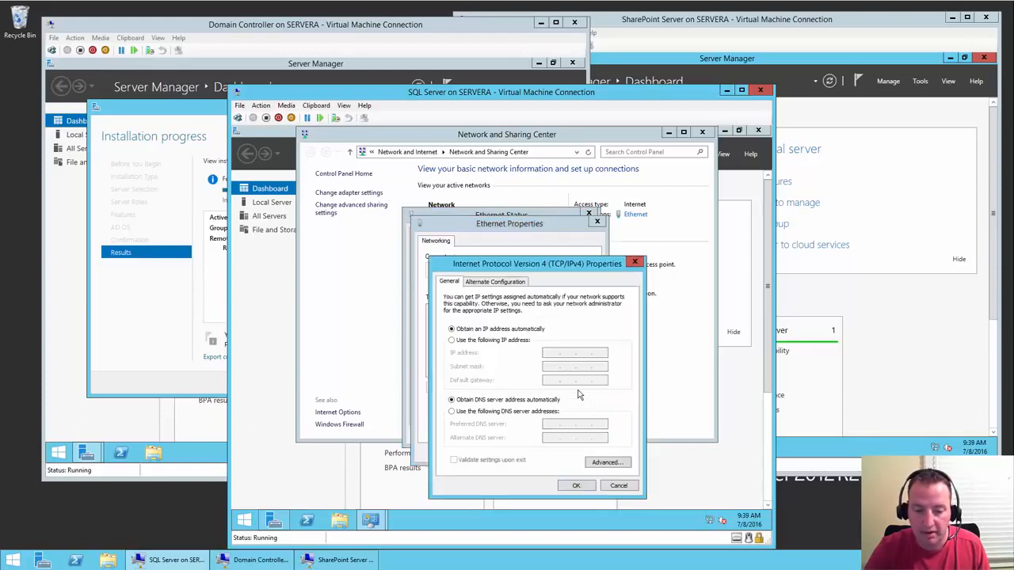
{"action": "left_click", "coordinate": [519, 342]}
- Enter IP 10.0.0.61, mask 255.255.255.0, gateway 10.0.0.1 and DNS 10.0.0.60
{"action": "left_click", "coordinate": [550, 356]}
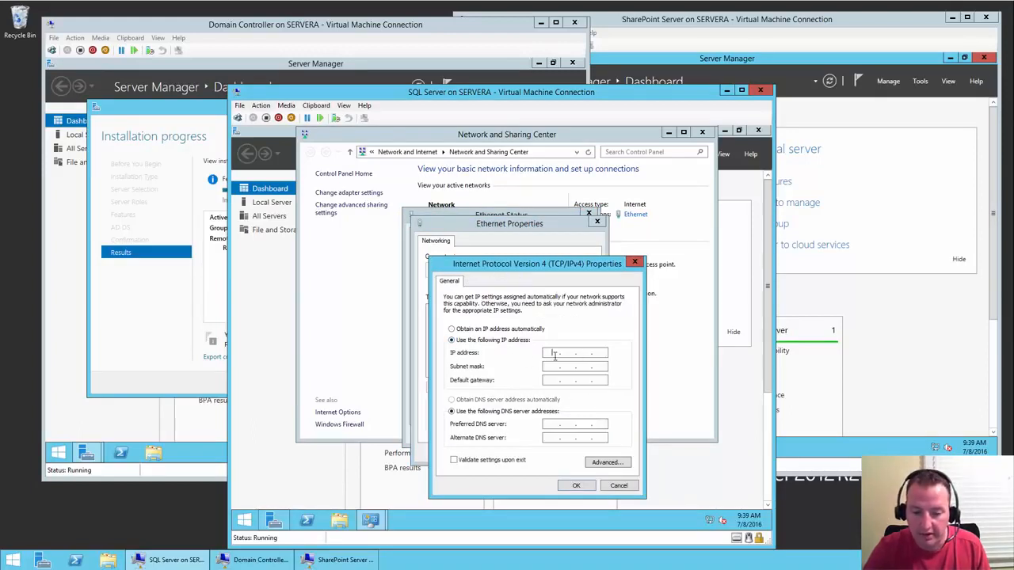
{"action": "type", "text": "10 . "}
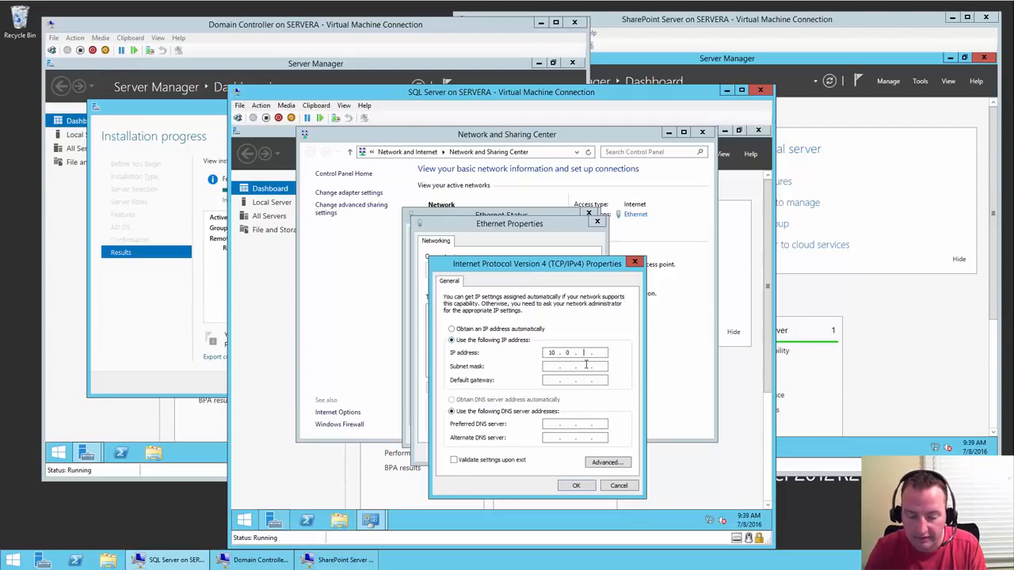
{"action": "type", "text": "0 . 0 "}
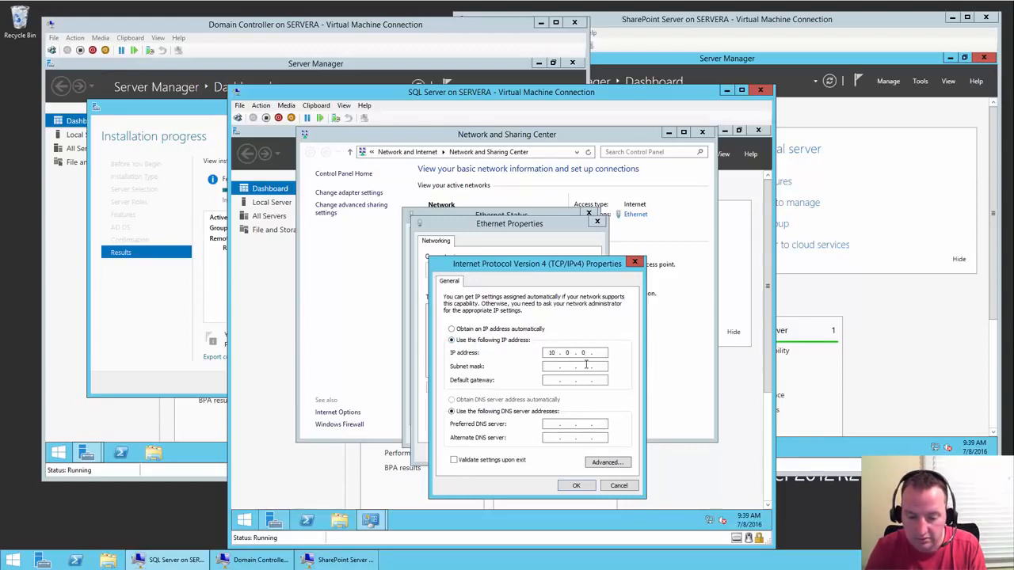
{"action": "type", "text": ". 61"}
{"action": "key", "text": "Tab"}
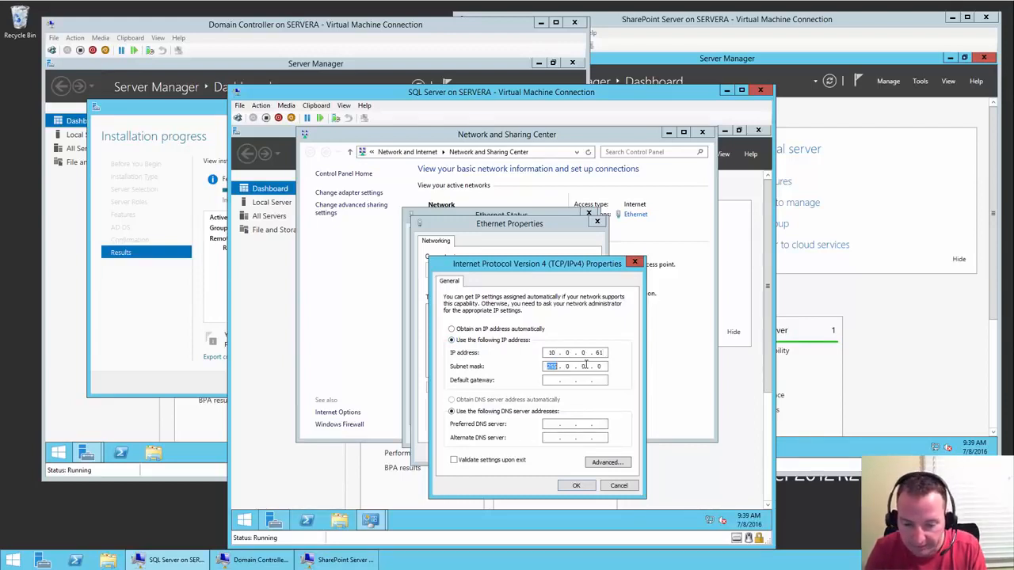
{"action": "type", "text": "255 . 25"}
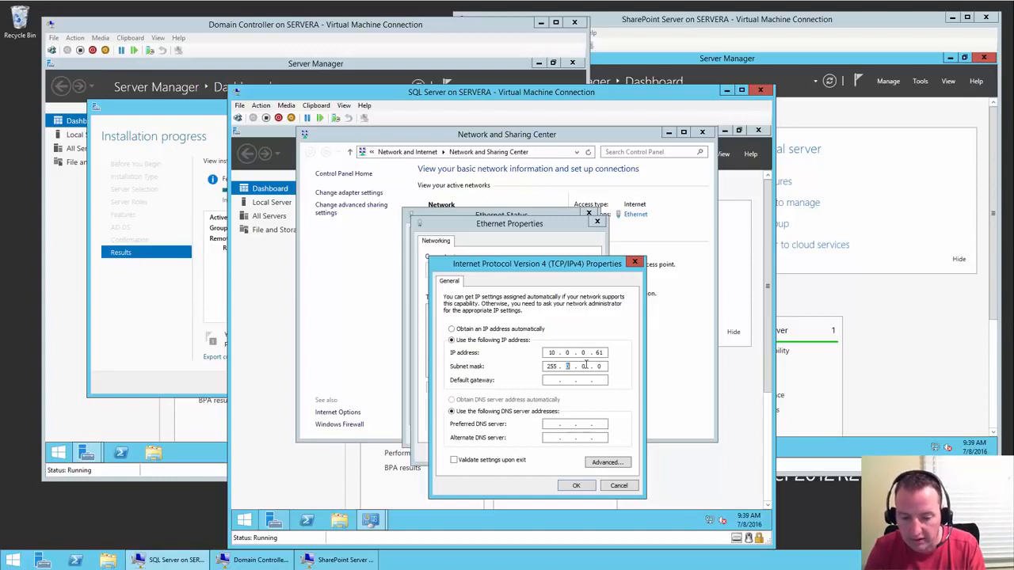
{"action": "type", "text": "5 . 255 . 0"}
{"action": "key", "text": "Tab"}
{"action": "type", "text": "10.0.0"}
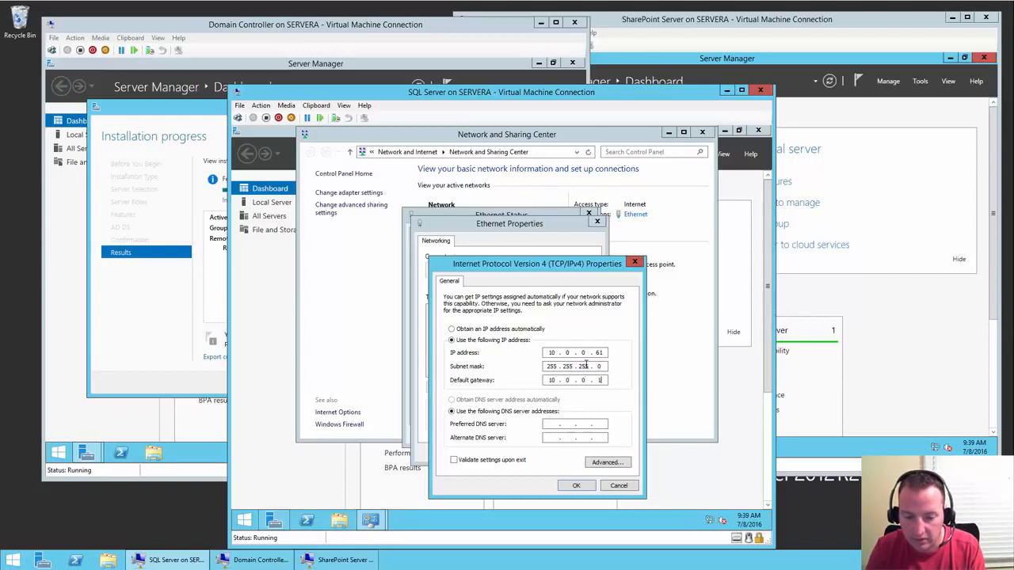
{"action": "left_click", "coordinate": [551, 426]}
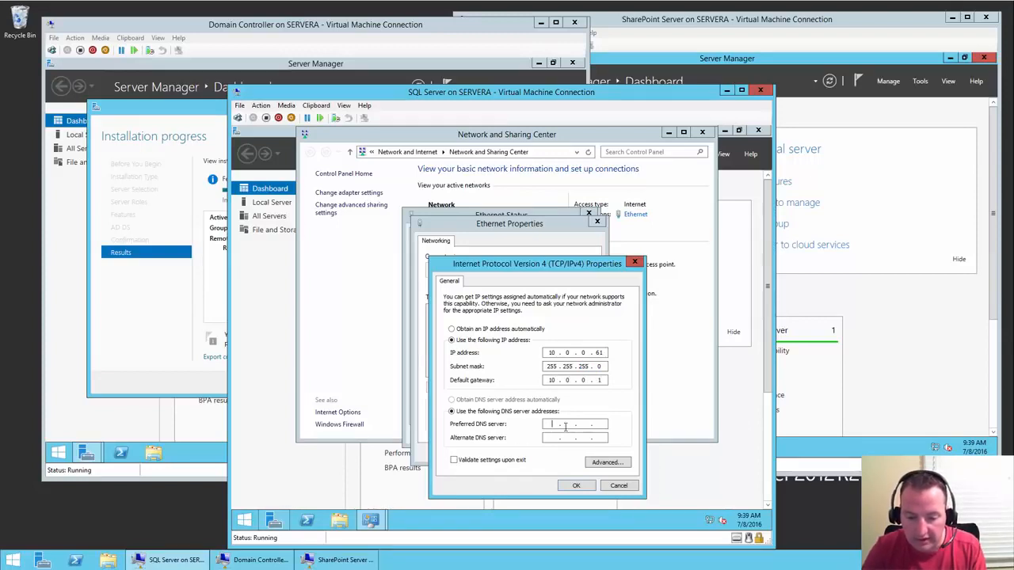
{"action": "type", "text": "10 . 0 . 0 ."}
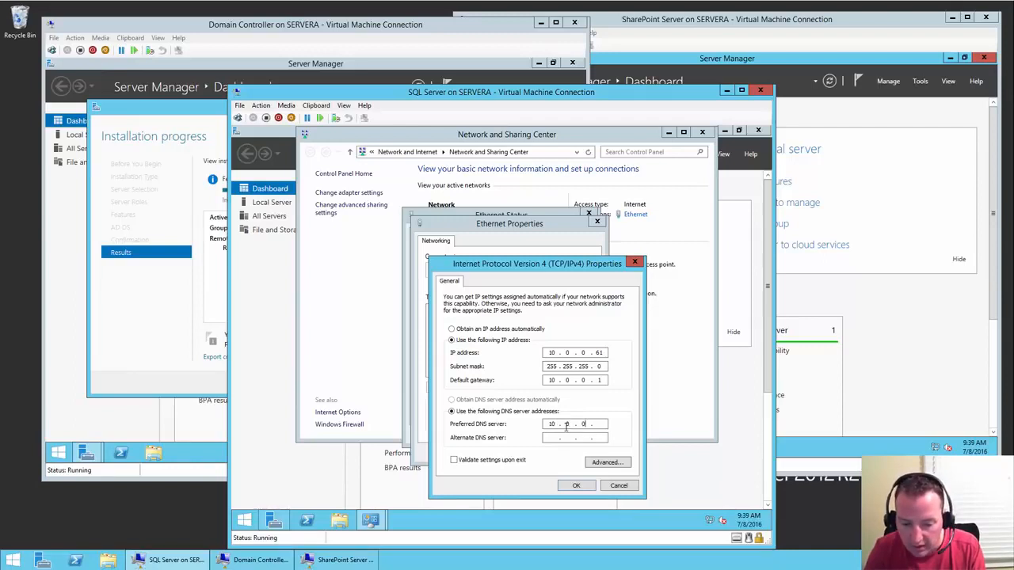
{"action": "type", "text": " 60"}
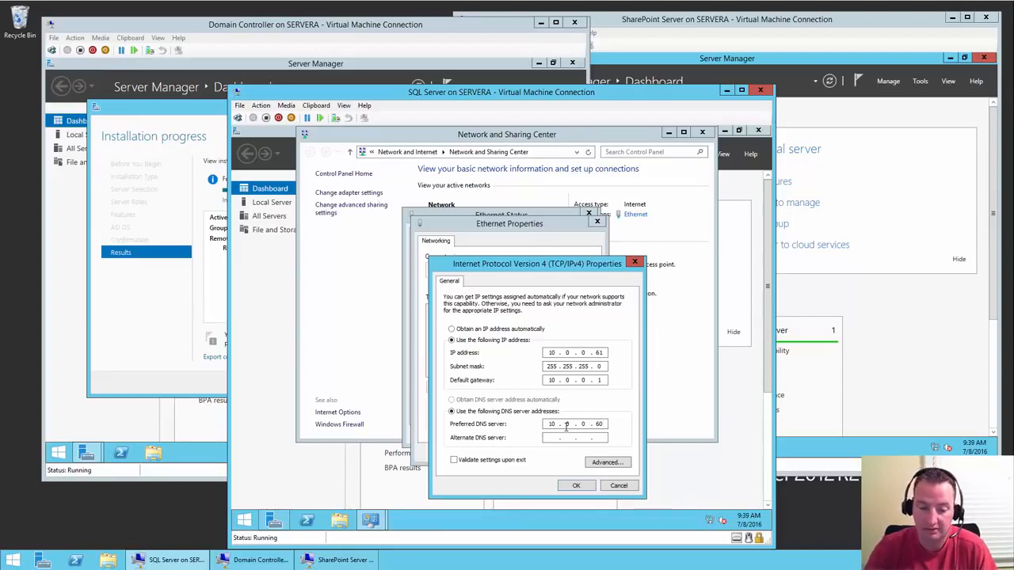
- Apply the IPv4 settings and close the network windows and Server Manager
{"action": "left_click", "coordinate": [577, 486]}
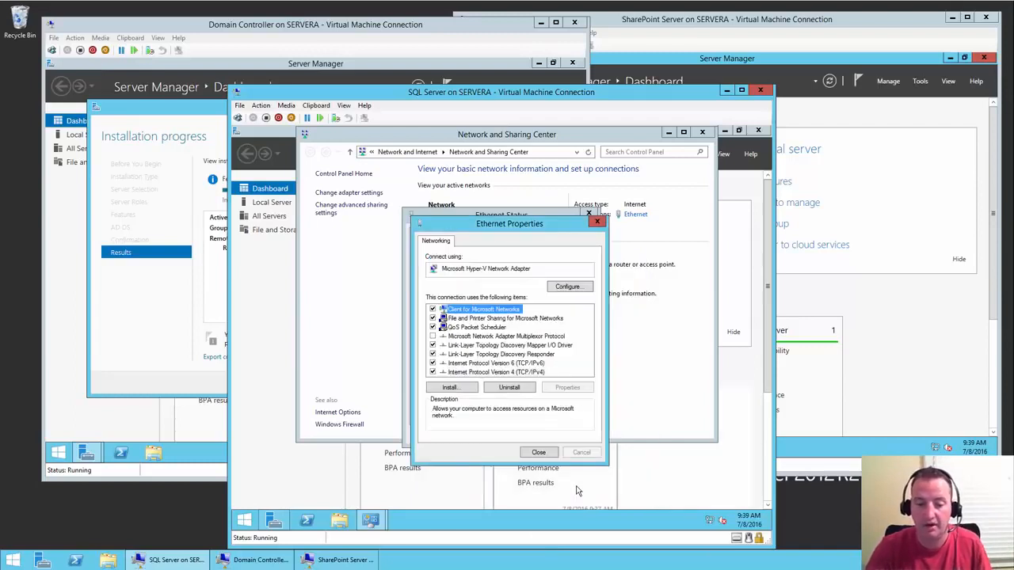
{"action": "left_click", "coordinate": [542, 452]}
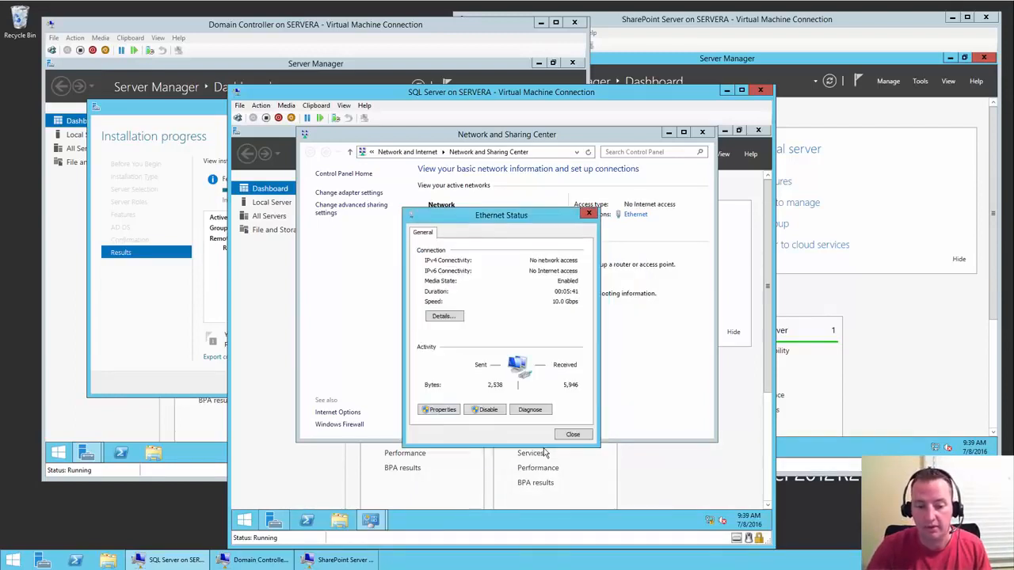
{"action": "left_click", "coordinate": [583, 435]}
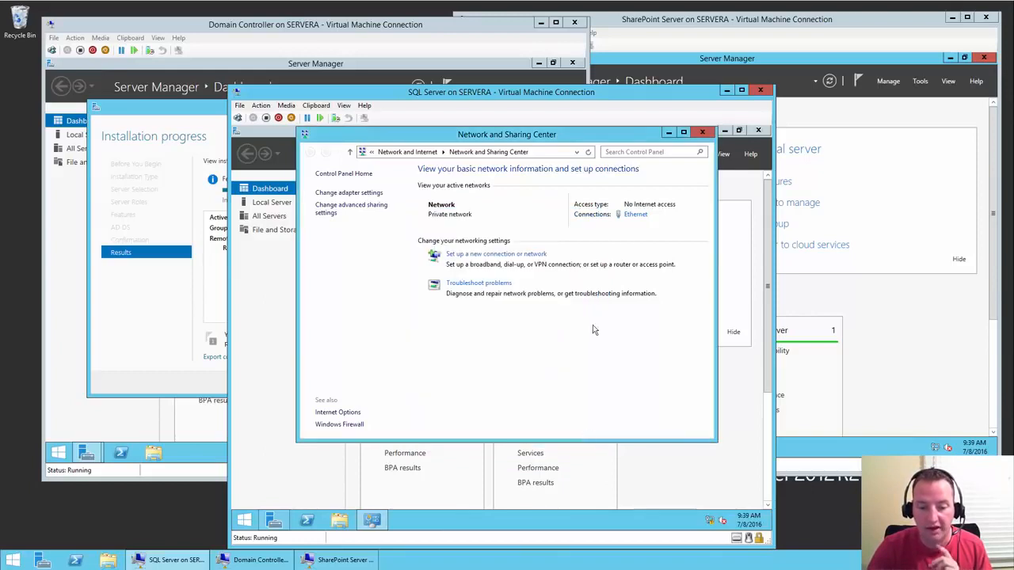
{"action": "left_click", "coordinate": [709, 138]}
{"action": "left_click", "coordinate": [759, 132]}
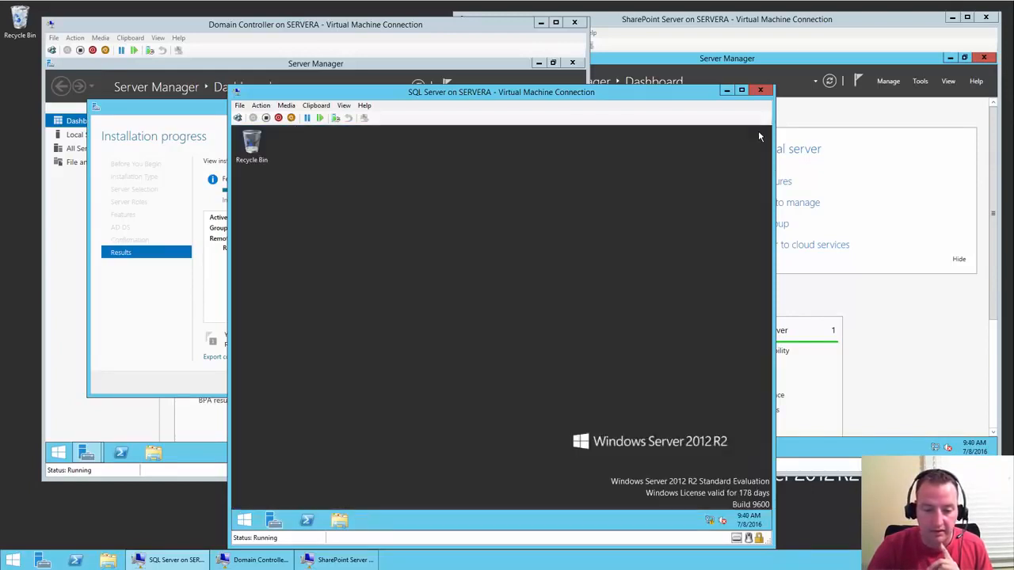
- On the SharePoint VM, open the Ethernet connection's IPv4 properties via Network and Sharing Center
{"action": "left_click", "coordinate": [784, 23]}
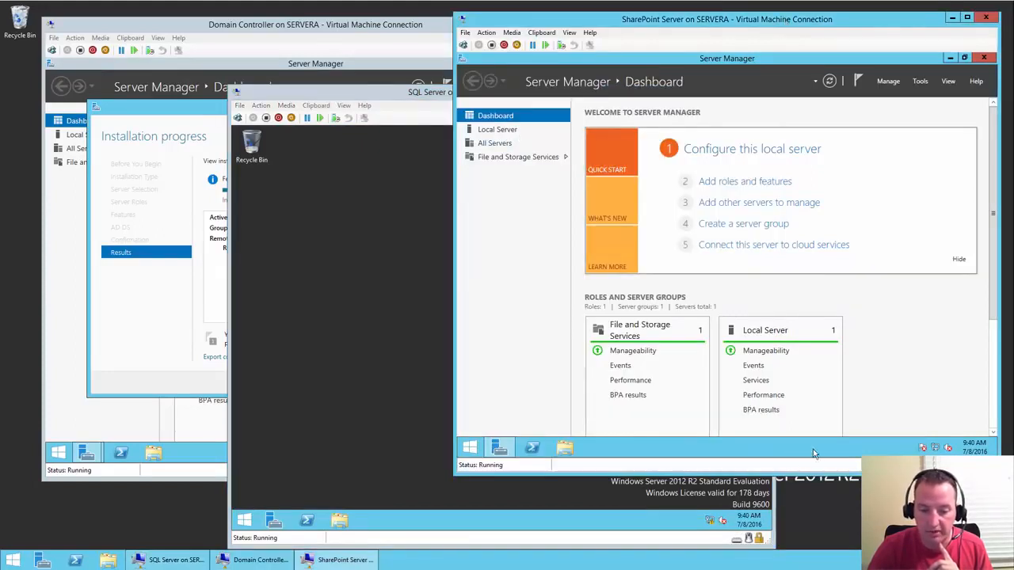
{"action": "left_click", "coordinate": [935, 448]}
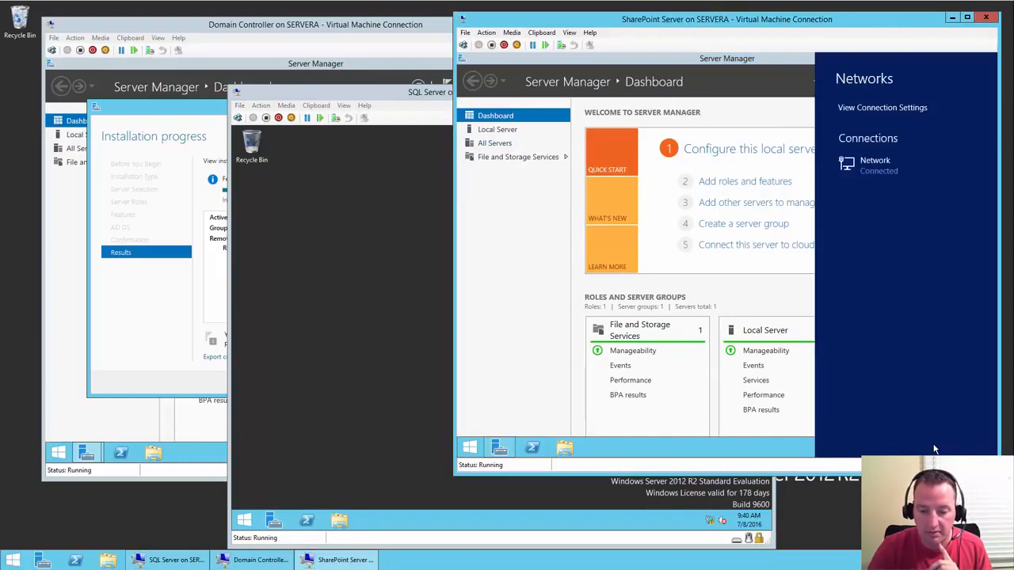
{"action": "left_click", "coordinate": [717, 460]}
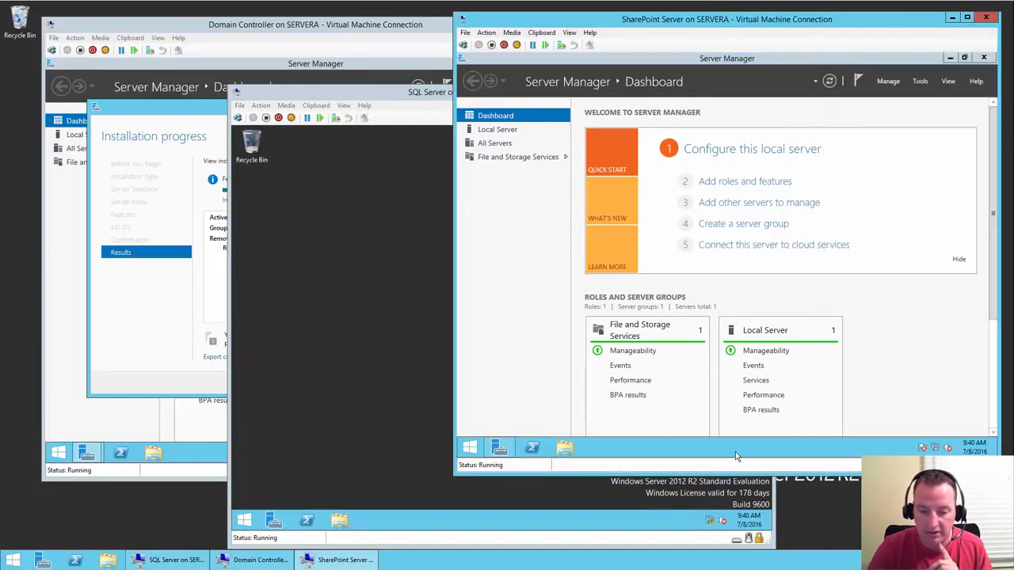
{"action": "right_click", "coordinate": [938, 449]}
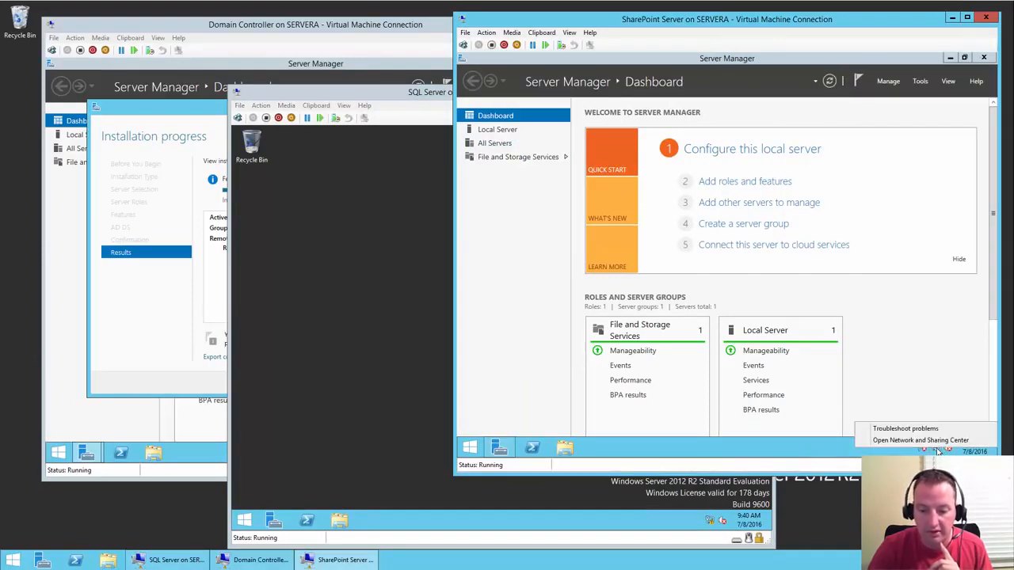
{"action": "left_click", "coordinate": [920, 440]}
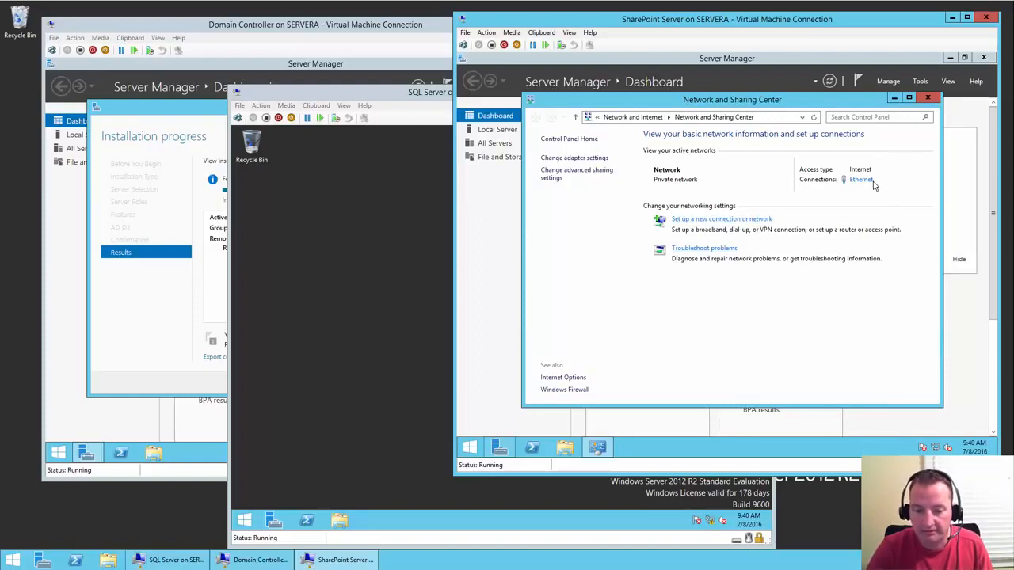
{"action": "left_click", "coordinate": [861, 181]}
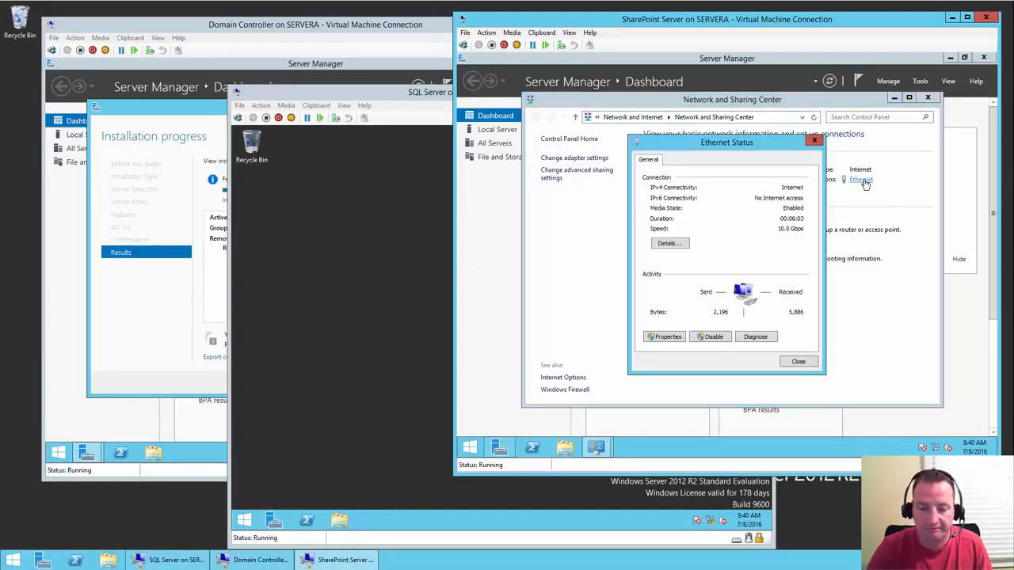
{"action": "left_click", "coordinate": [673, 341]}
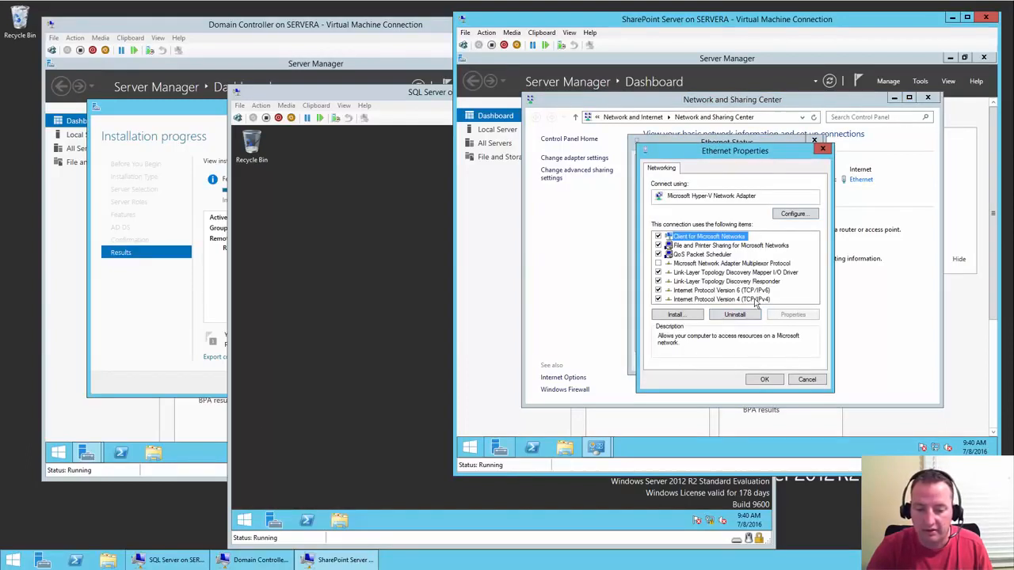
{"action": "left_click", "coordinate": [753, 301]}
{"action": "left_click", "coordinate": [800, 318]}
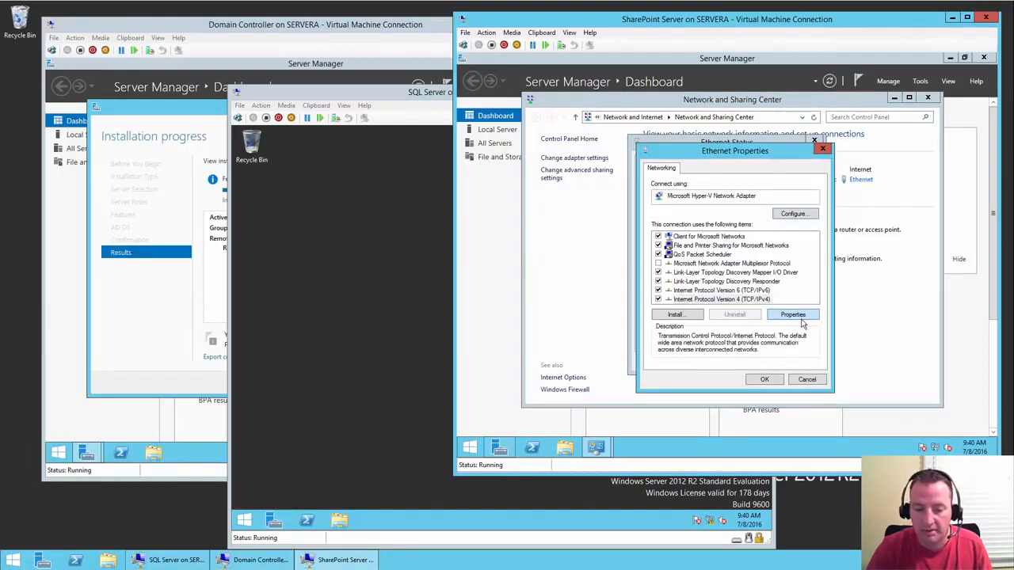
- Assign static IP 10.0.0.62, mask 255.255.255.0, gateway 10.0.0.1 and DNS 10.0.0.60
{"action": "left_click", "coordinate": [686, 269]}
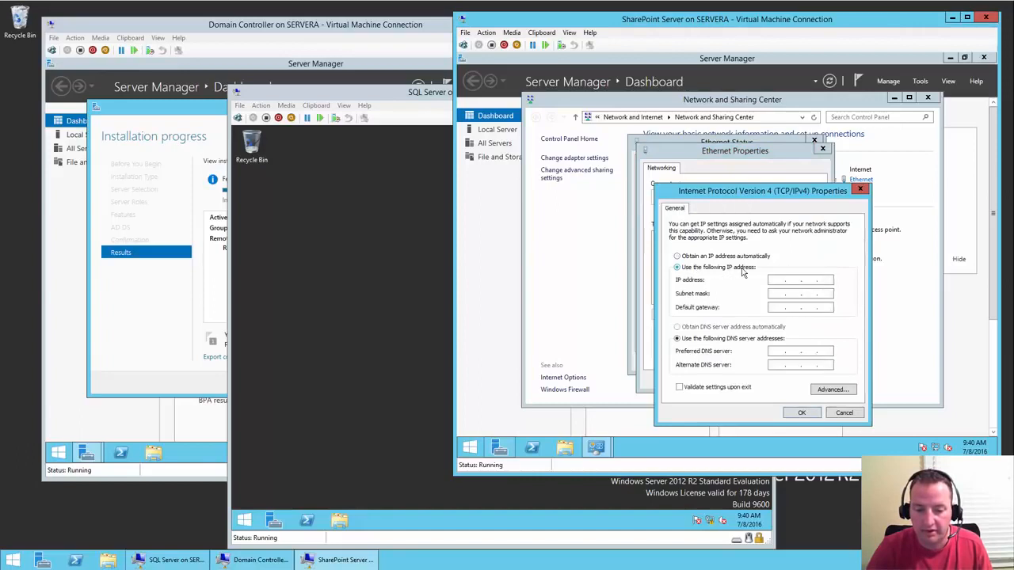
{"action": "left_click", "coordinate": [777, 280]}
{"action": "type", "text": "10.0.0."}
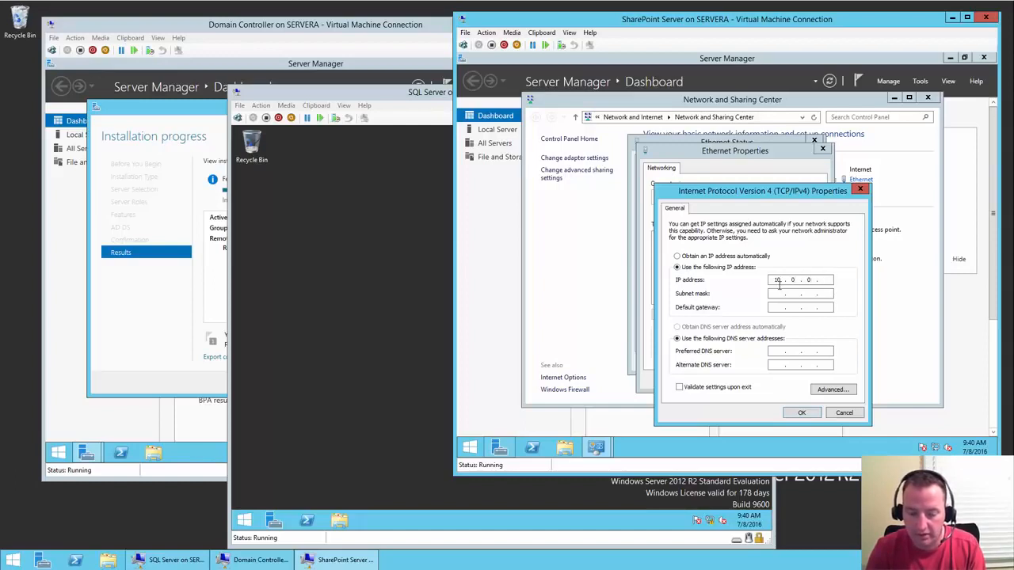
{"action": "type", "text": "62"}
{"action": "key", "text": "Tab"}
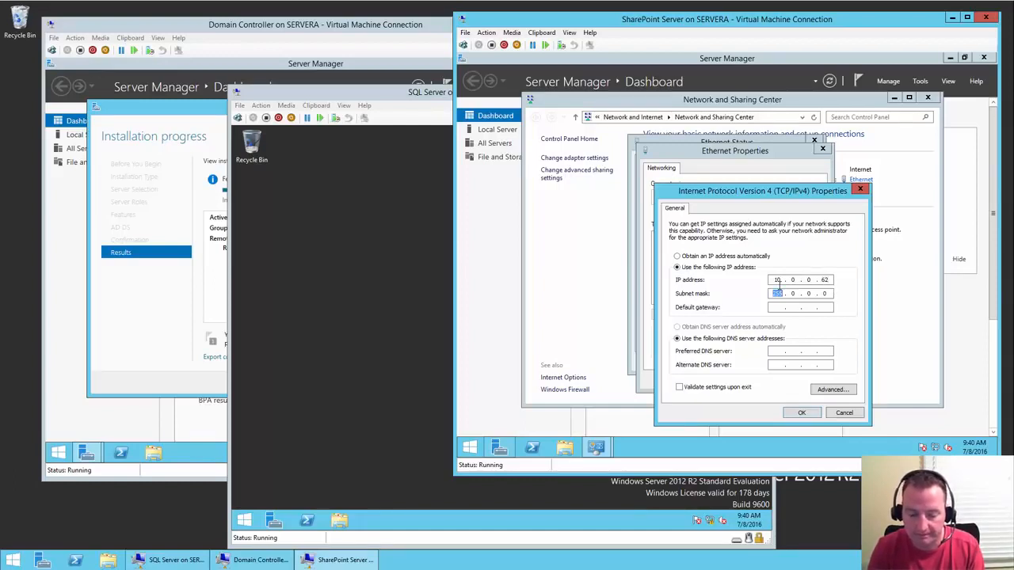
{"action": "type", "text": "255 . 255 . 2"}
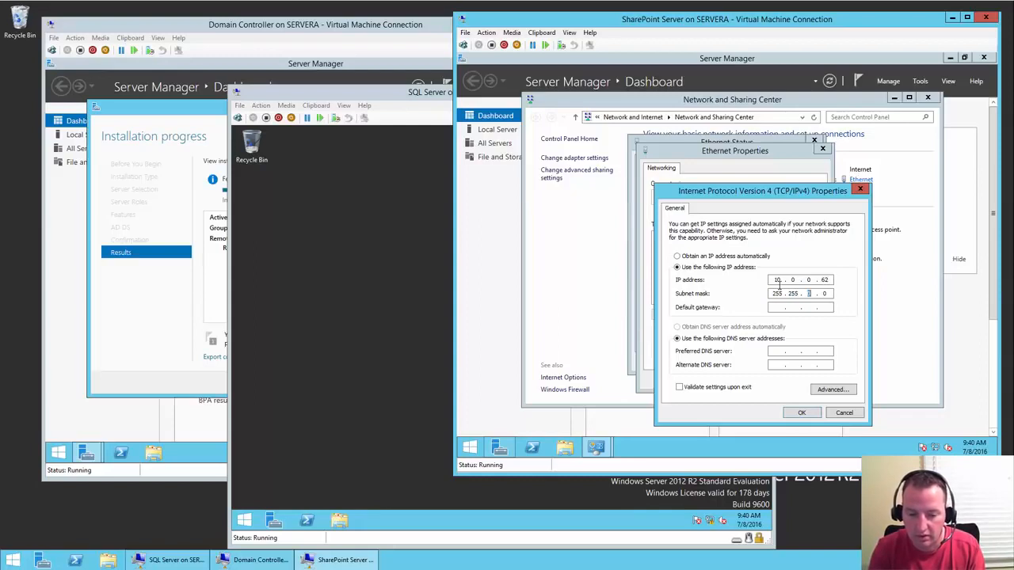
{"action": "type", "text": "55"}
{"action": "key", "text": "Tab"}
{"action": "type", "text": "10 . 0 . 0 . 1"}
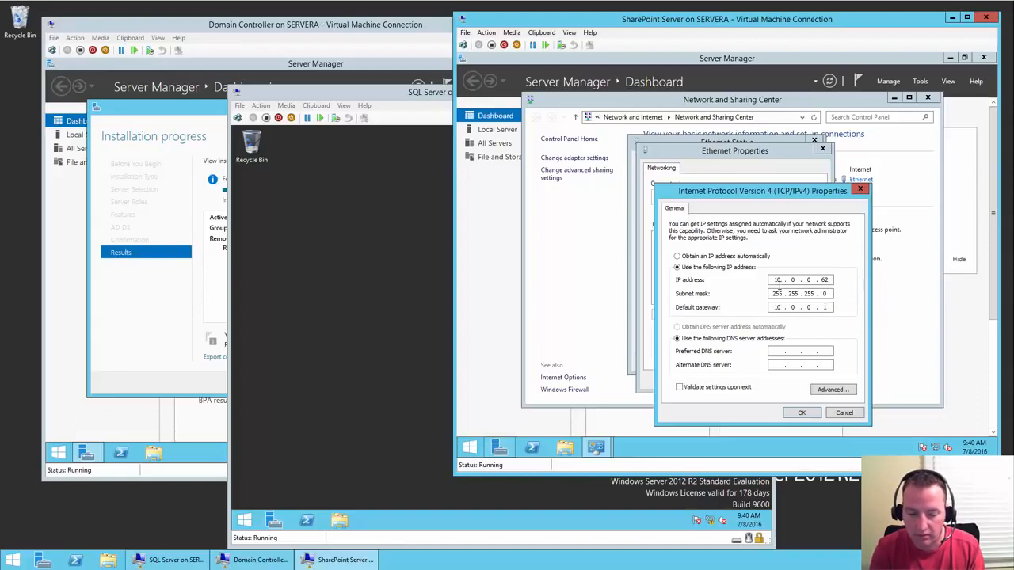
{"action": "key", "text": "Tab"}
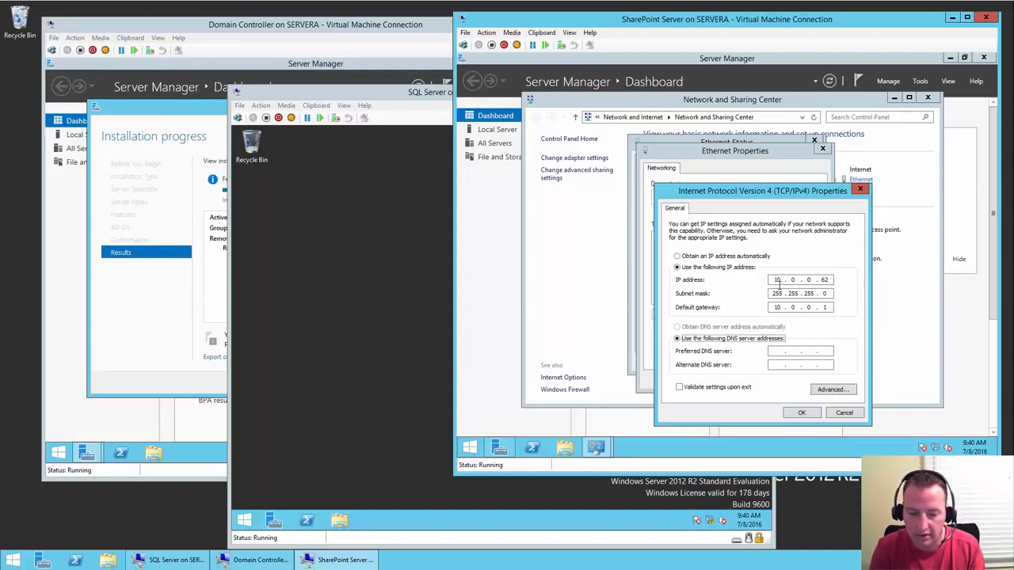
{"action": "key", "text": "Tab"}
{"action": "type", "text": "10"}
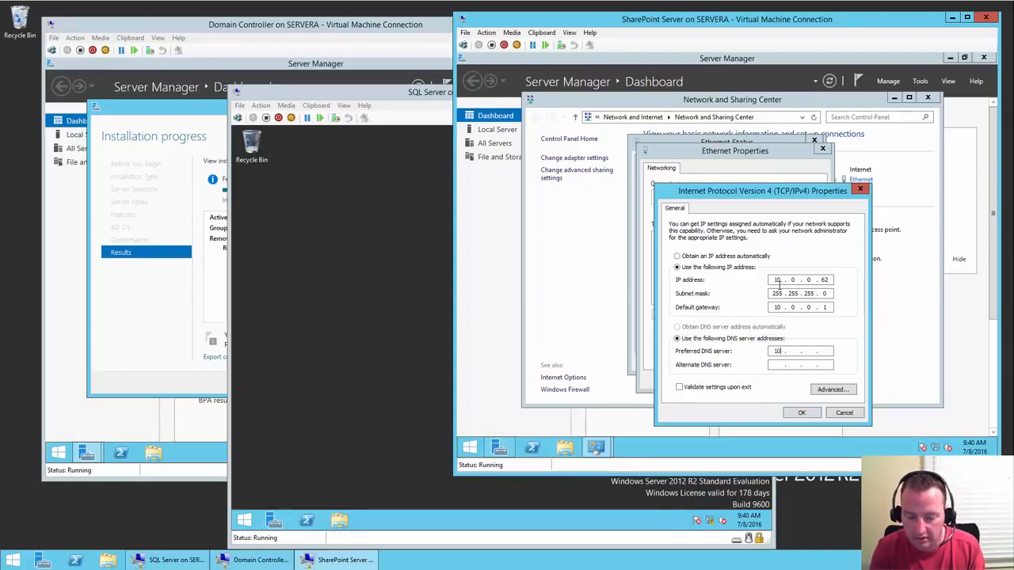
{"action": "type", "text": ".0060"}
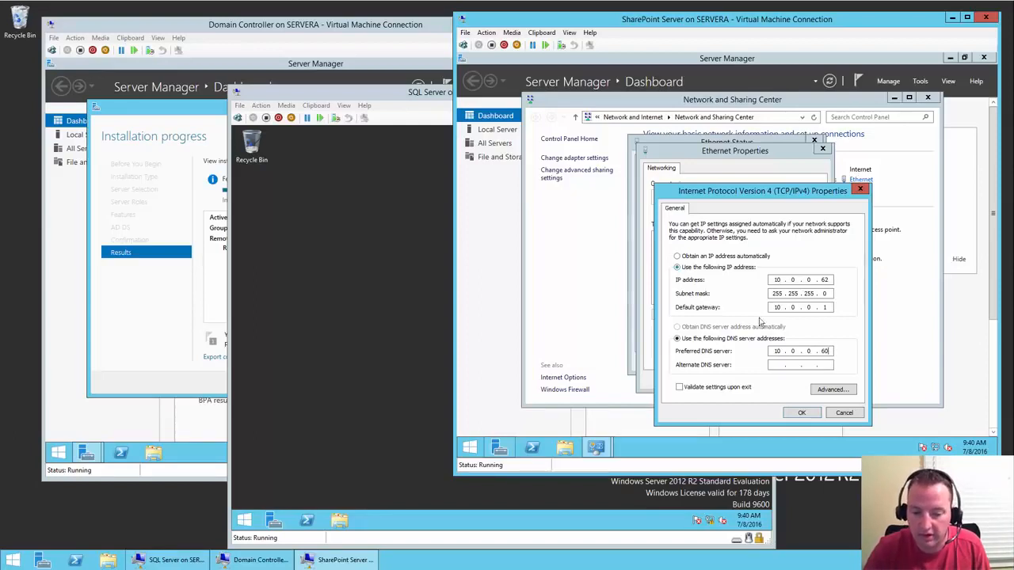
- Save the IPv4 settings and close the network windows and Server Manager
{"action": "left_click", "coordinate": [807, 415]}
{"action": "left_click", "coordinate": [763, 380]}
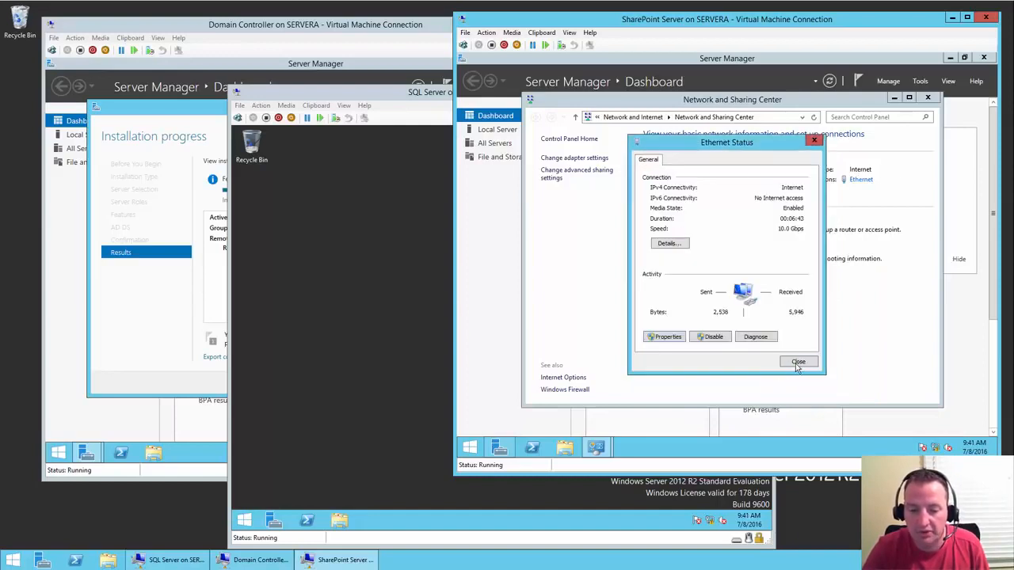
{"action": "left_click", "coordinate": [795, 362]}
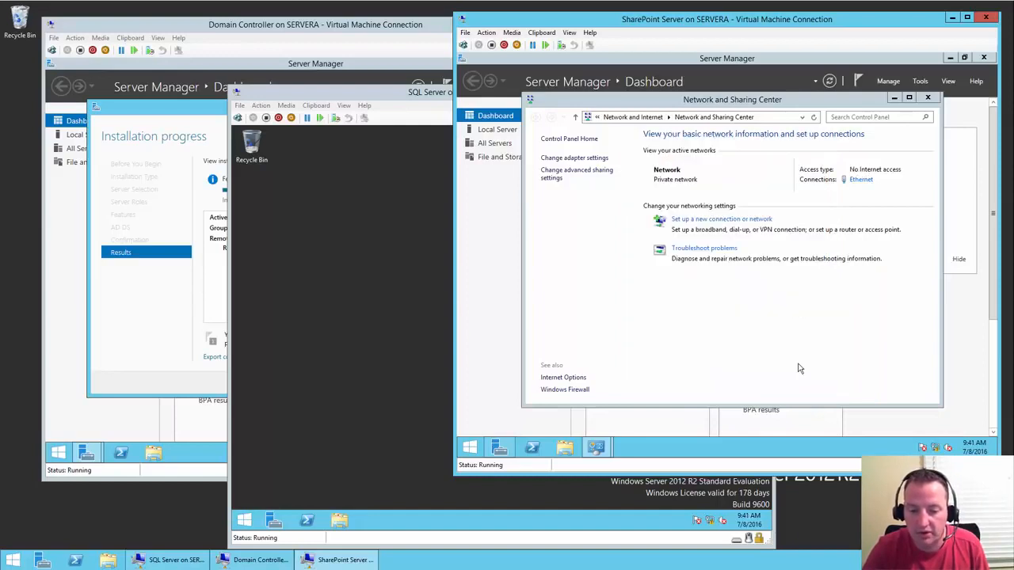
{"action": "left_click", "coordinate": [928, 99]}
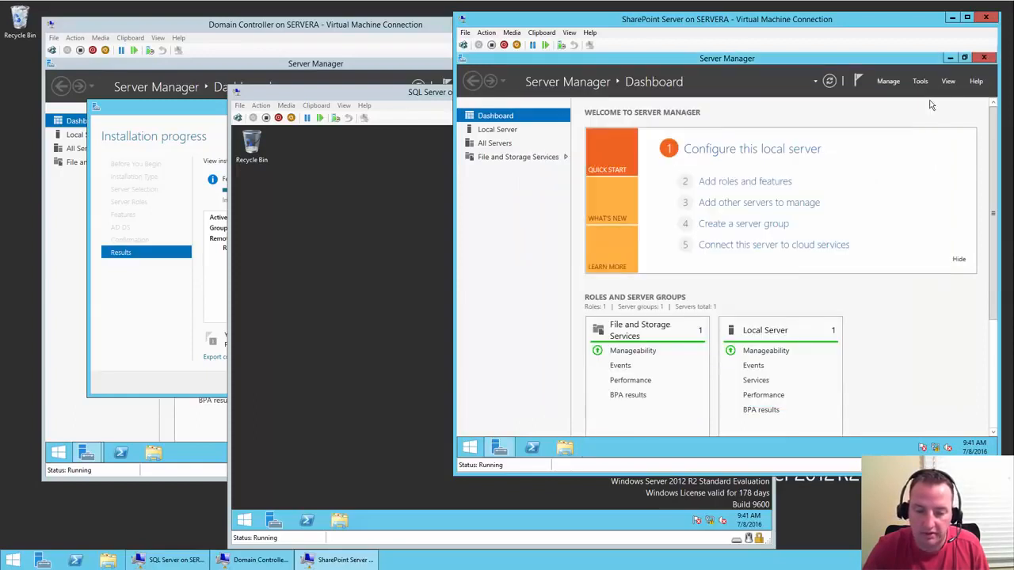
{"action": "left_click", "coordinate": [983, 59]}
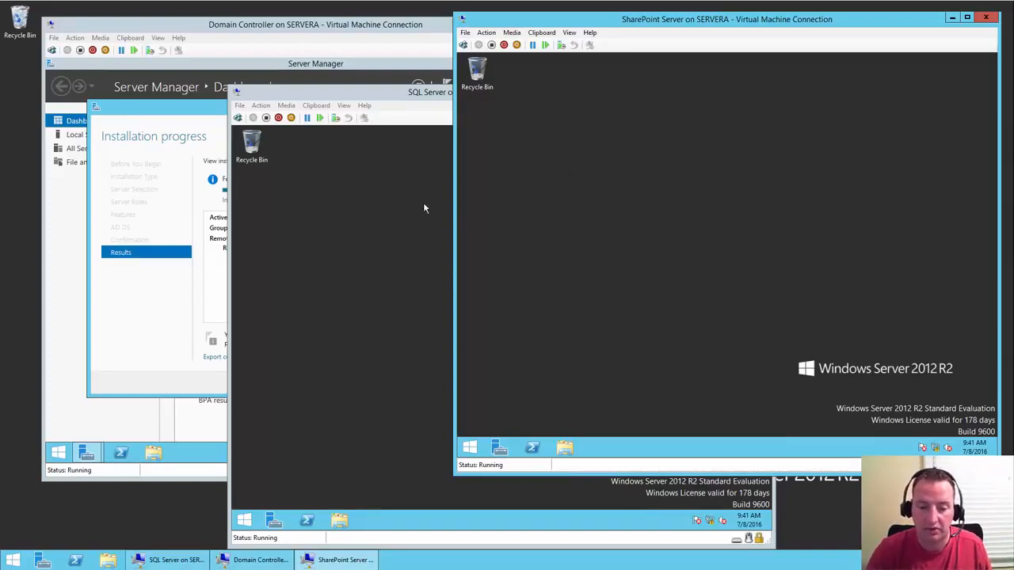
- Switch to the Domain Controller VM to view the completed AD DS installation results
{"action": "left_click", "coordinate": [378, 27]}
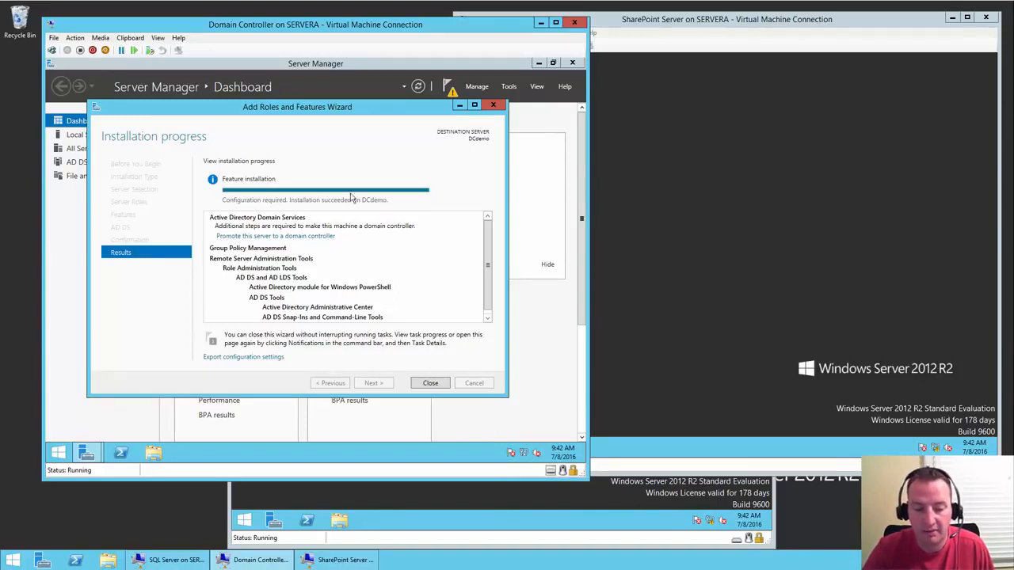
- Close the finished wizard and choose 'Promote this server to a domain controller' from notifications
{"action": "left_click", "coordinate": [428, 383]}
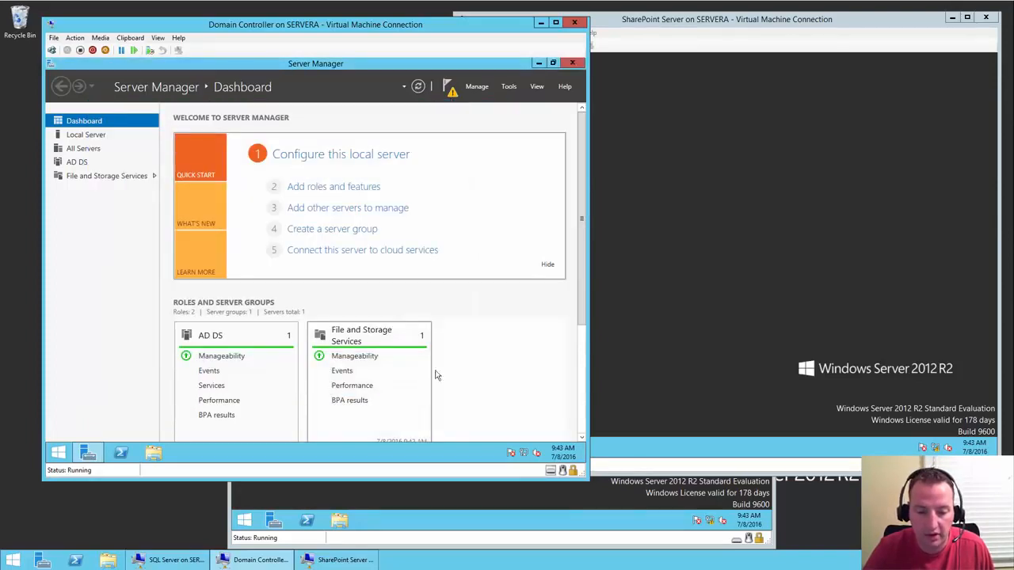
{"action": "left_click", "coordinate": [449, 89]}
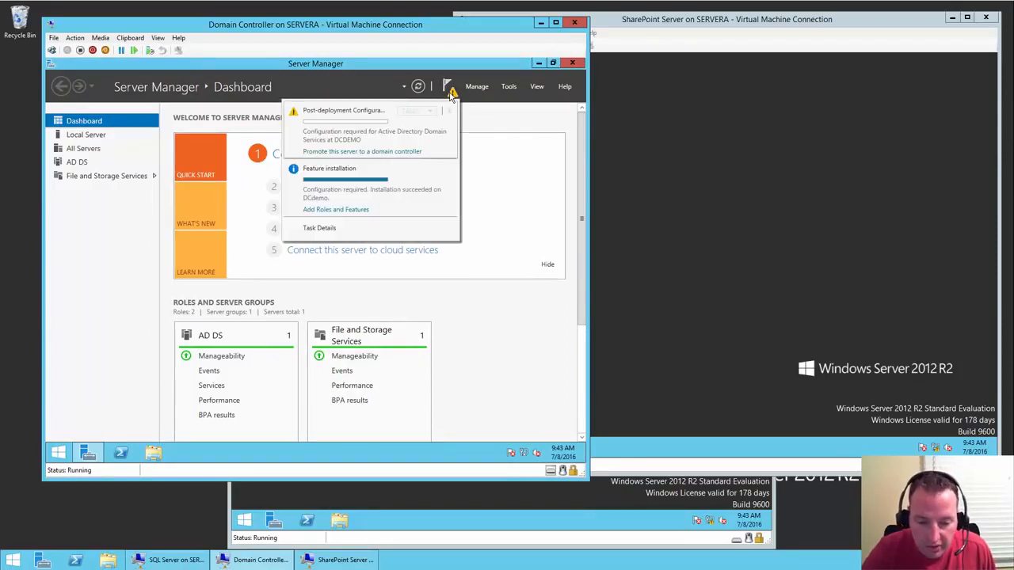
{"action": "left_click", "coordinate": [412, 153]}
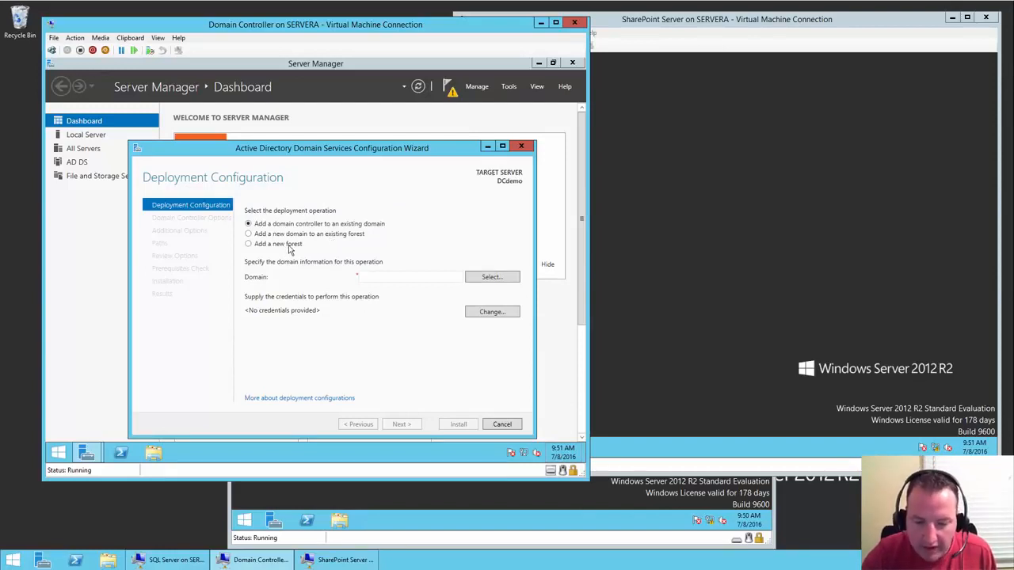
- Choose 'Add a new forest' with root domain shanescows.com and continue to Domain Controller Options
{"action": "left_click", "coordinate": [288, 246]}
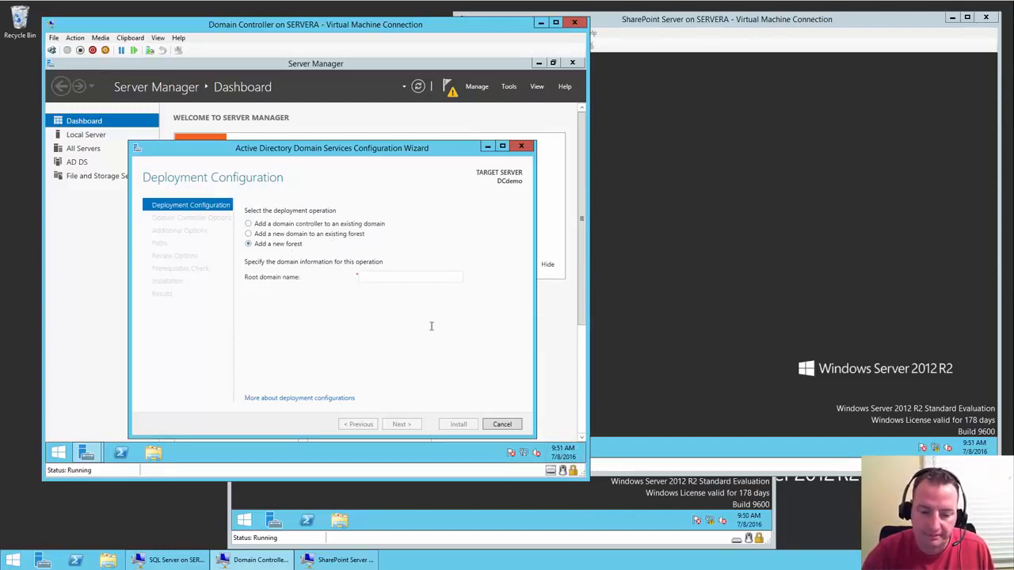
{"action": "left_click", "coordinate": [405, 279]}
{"action": "type", "text": "sha"}
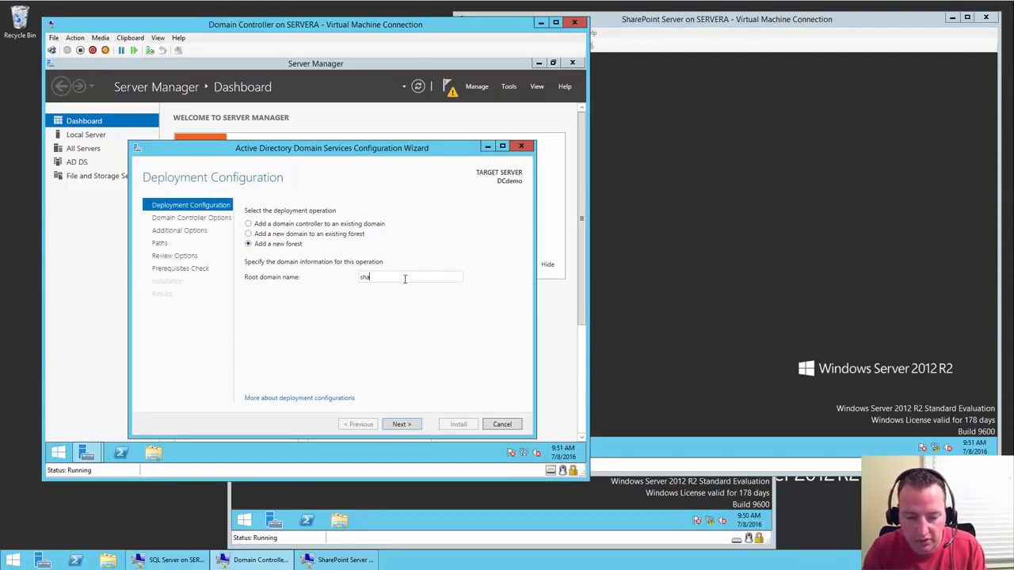
{"action": "type", "text": "nescows.com"}
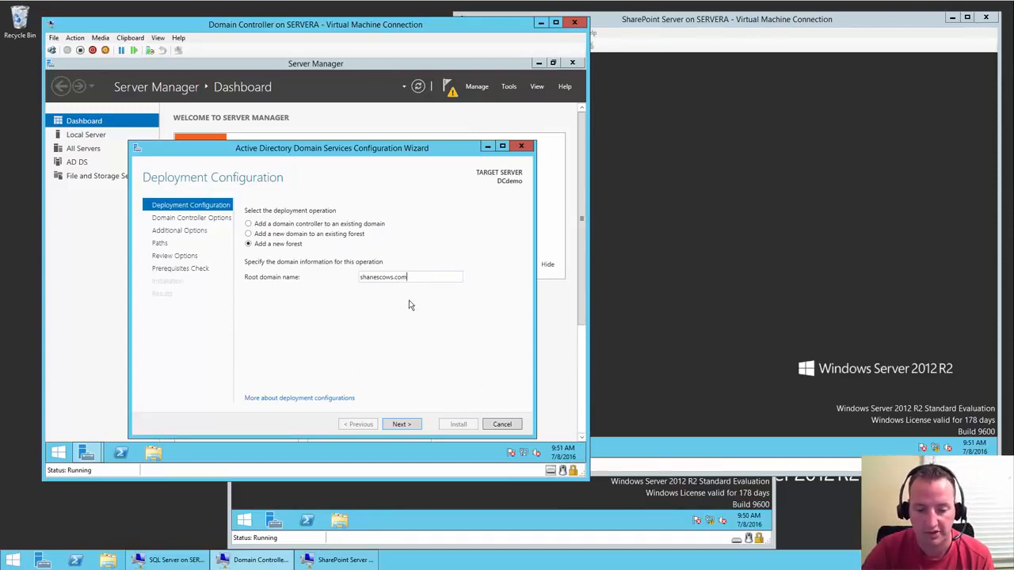
{"action": "left_click", "coordinate": [401, 424]}
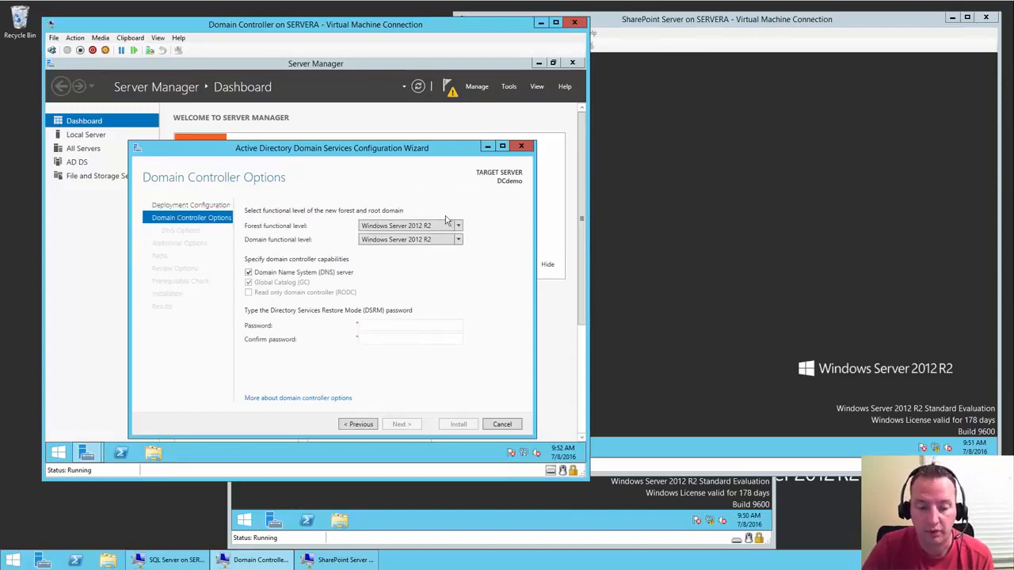
{"action": "left_click", "coordinate": [405, 324]}
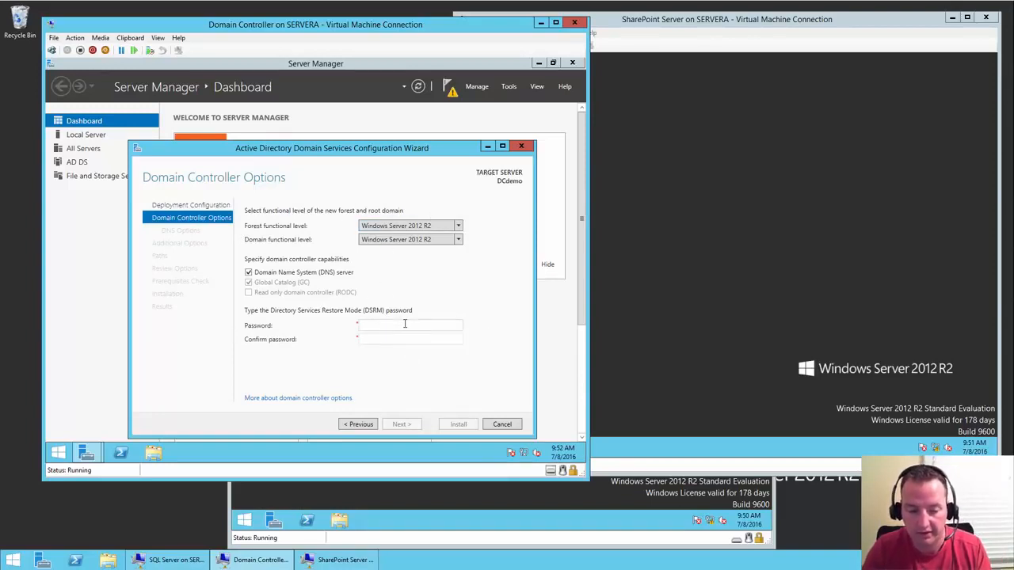
- Enter and confirm the DSRM password, then accept default DNS, NetBIOS SHANESCOWS and path settings
{"action": "type", "text": "Password1"}
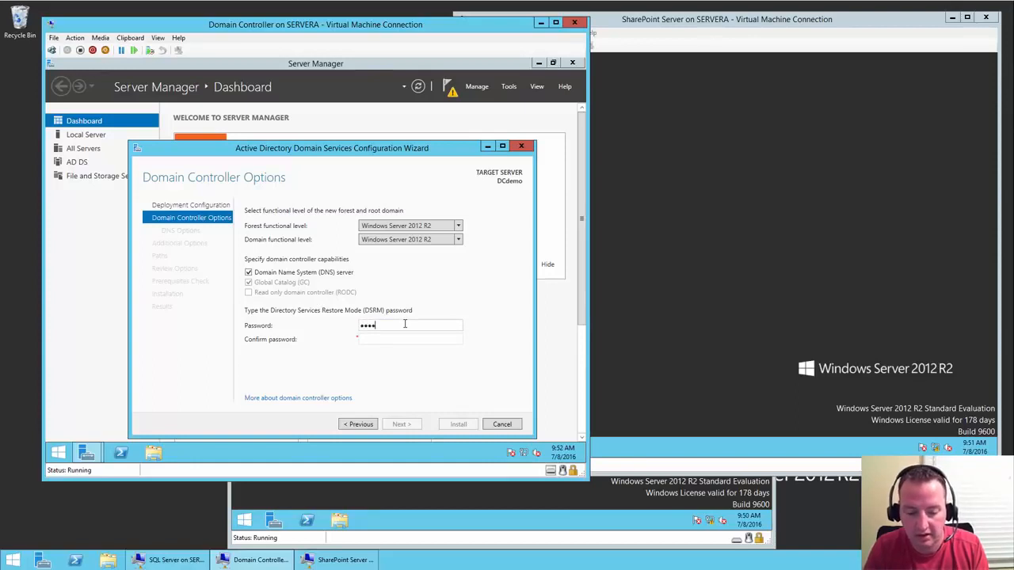
{"action": "type", "text": "!"}
{"action": "key", "text": "Tab"}
{"action": "type", "text": "Password"}
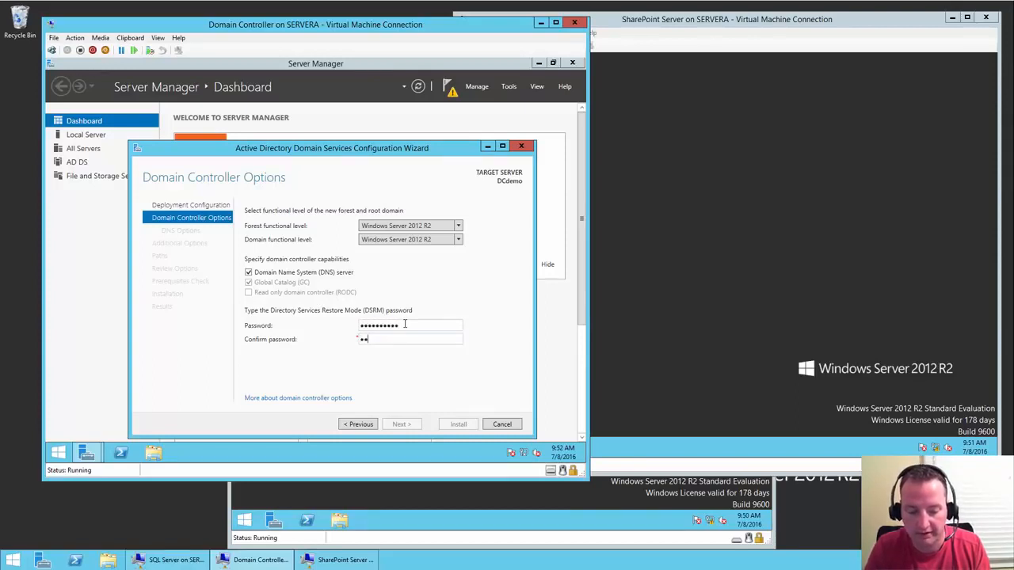
{"action": "type", "text": "1!"}
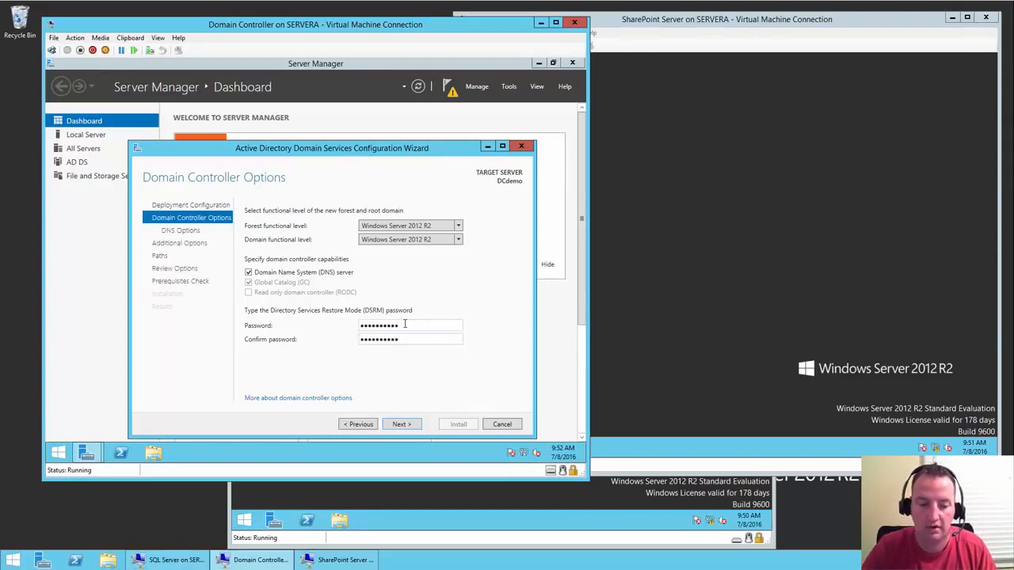
{"action": "left_click", "coordinate": [410, 428]}
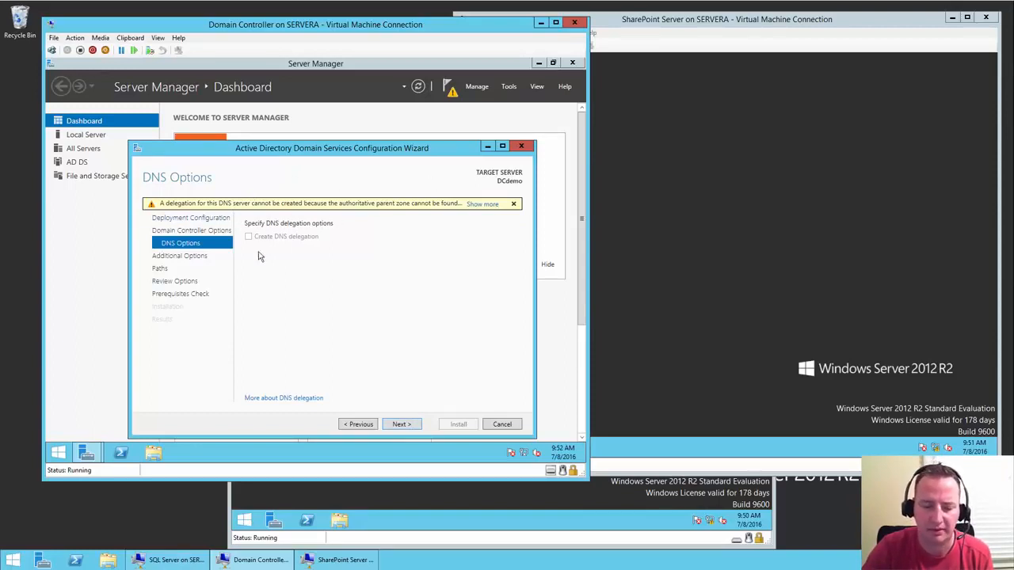
{"action": "left_click", "coordinate": [400, 423]}
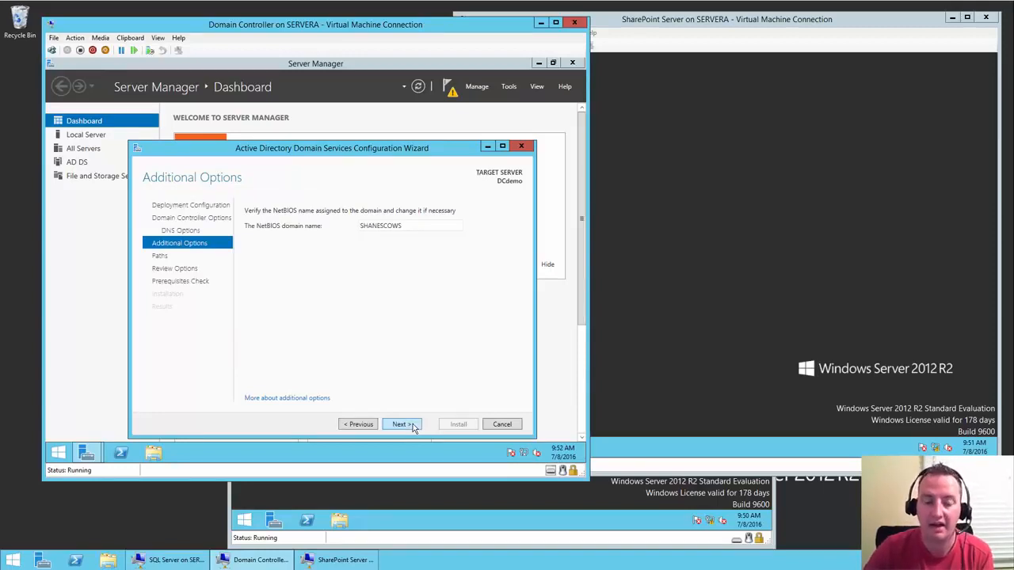
{"action": "left_click", "coordinate": [412, 428]}
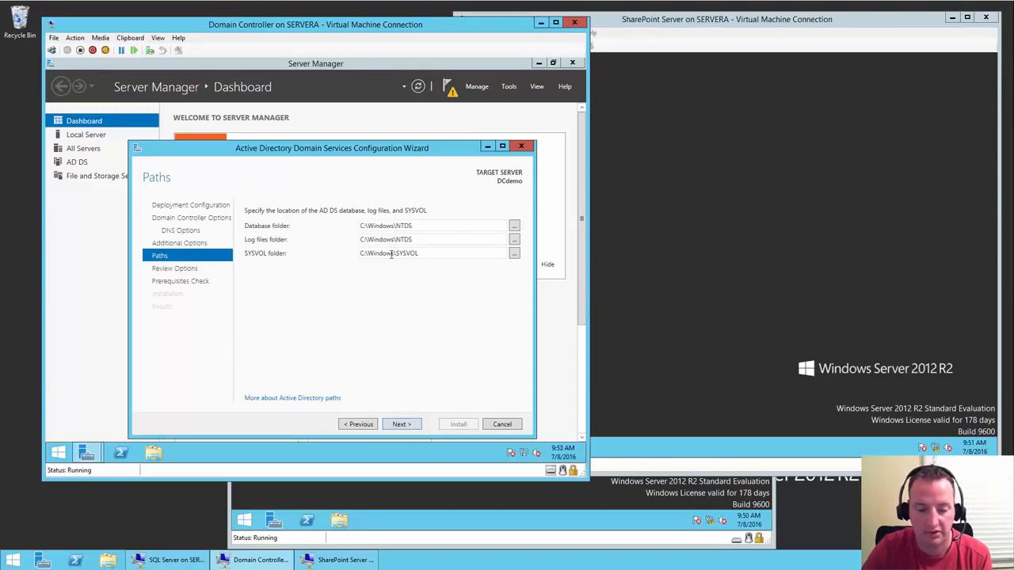
{"action": "left_click", "coordinate": [407, 426]}
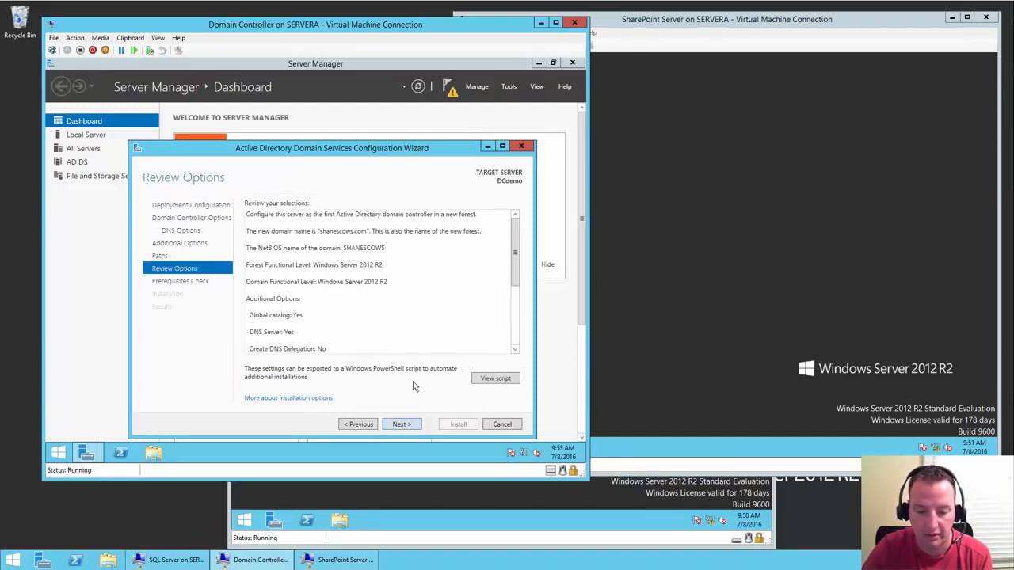
- Review the prerequisites check results and install the domain controller promotion, restarting the server
{"action": "left_click", "coordinate": [400, 425]}
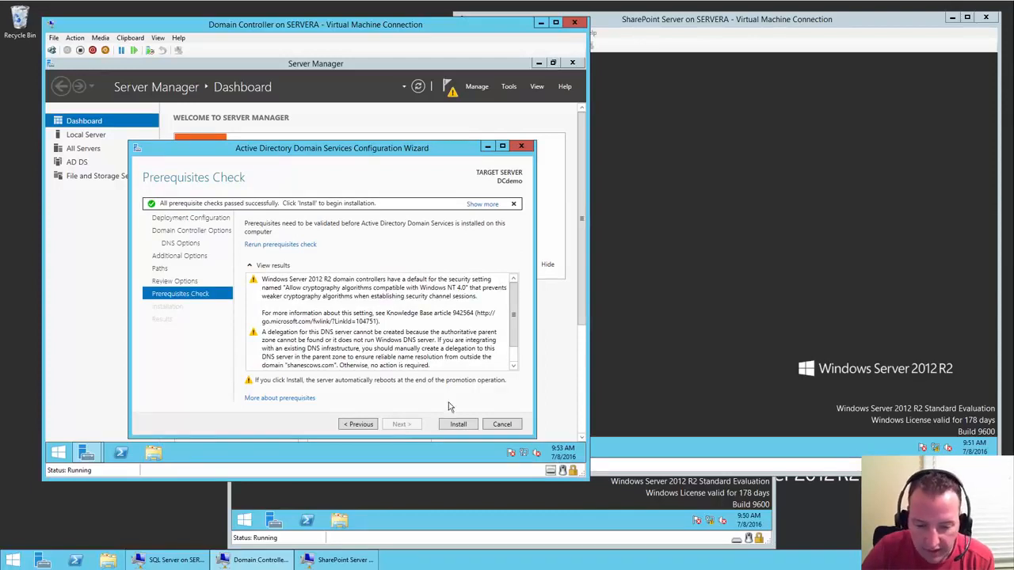
{"action": "left_click_drag", "start_coordinate": [512, 313], "coordinate": [512, 344]}
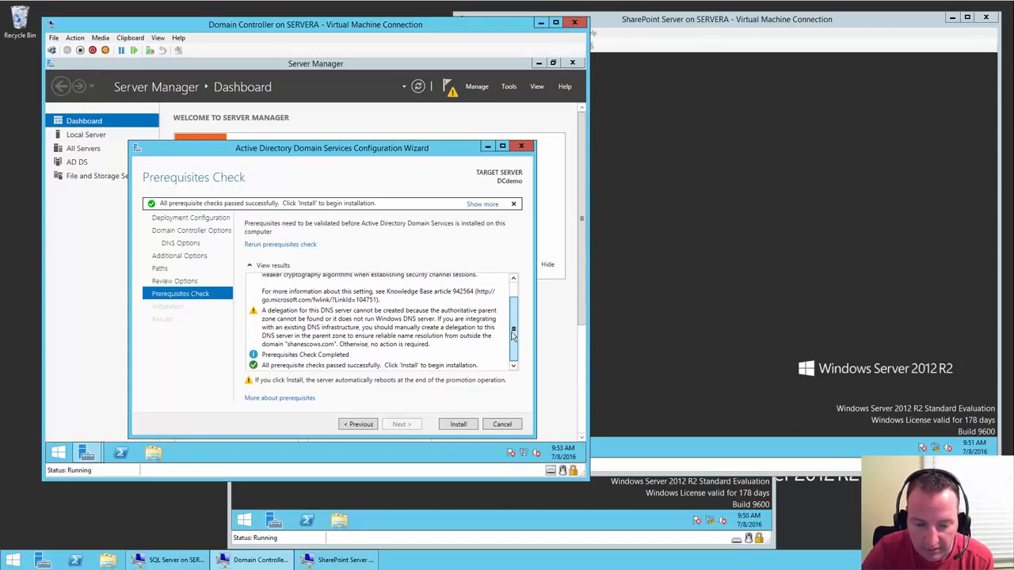
{"action": "scroll", "coordinate": [515, 297], "scroll_direction": "up", "scroll_amount": 1}
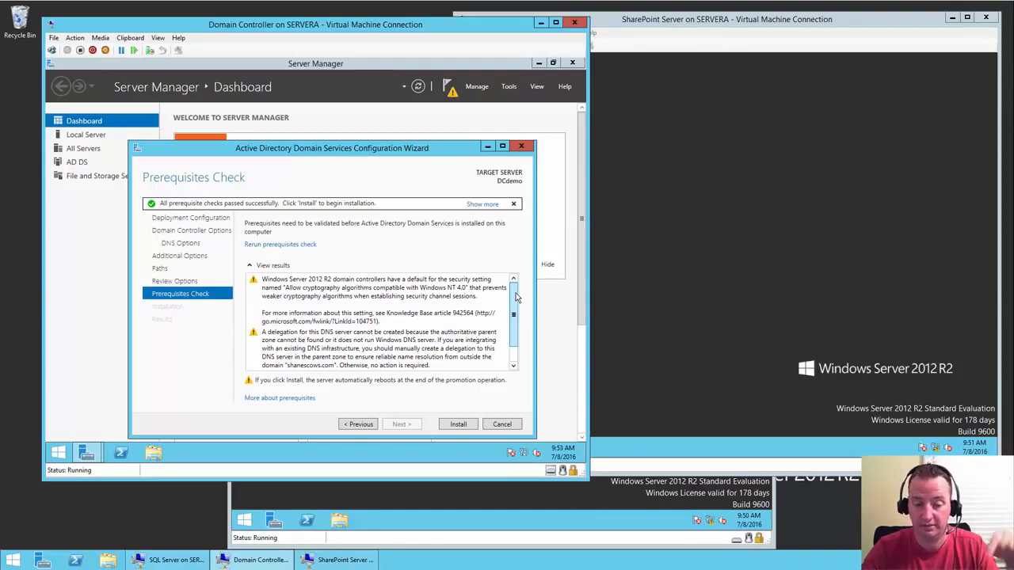
{"action": "left_click", "coordinate": [457, 424]}
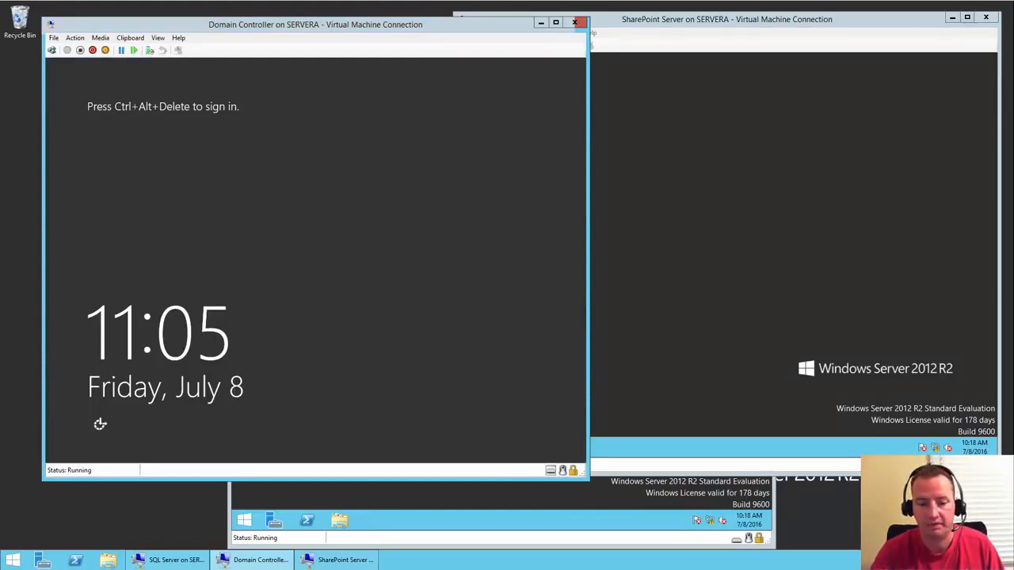
- Sign in as the domain Administrator with its password and maximize Server Manager
{"action": "left_click", "coordinate": [51, 50]}
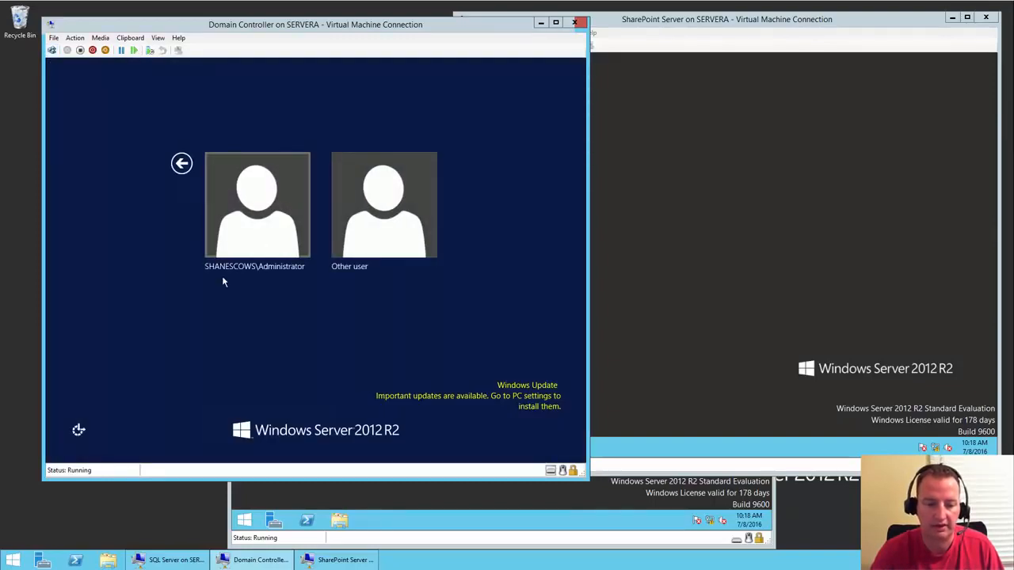
{"action": "left_click", "coordinate": [276, 232]}
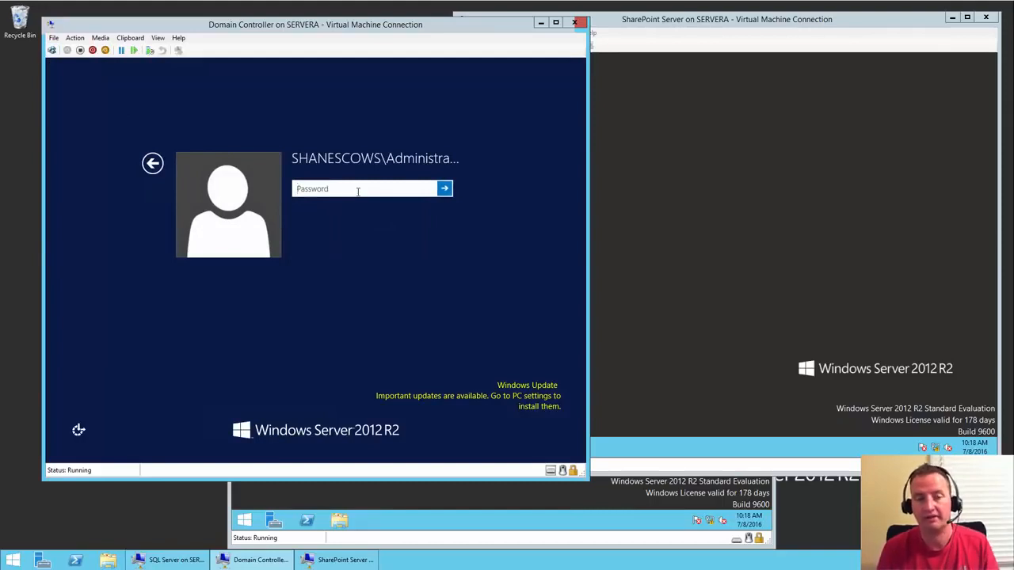
{"action": "type", "text": "•••••••••••"}
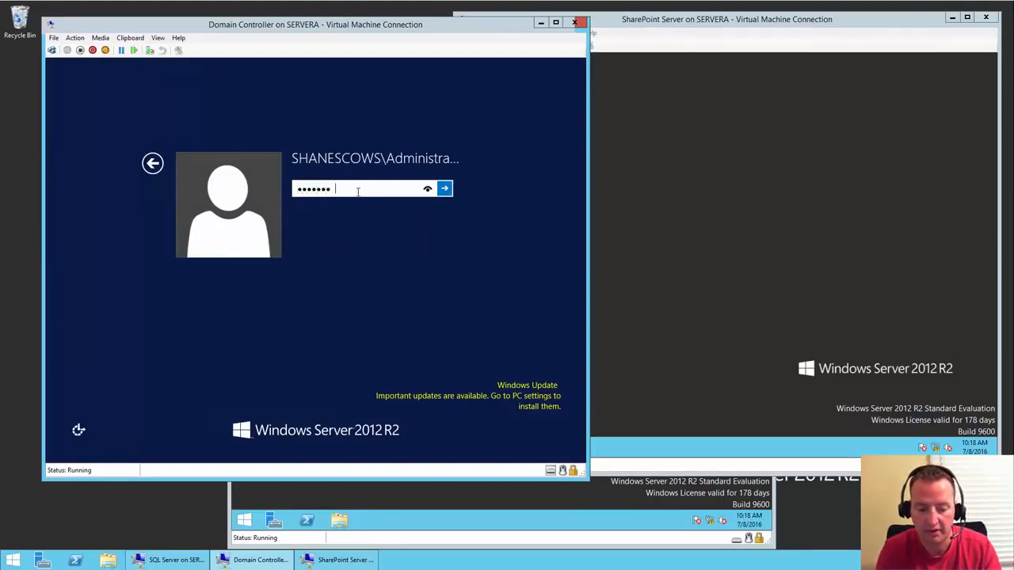
{"action": "key", "text": "Return"}
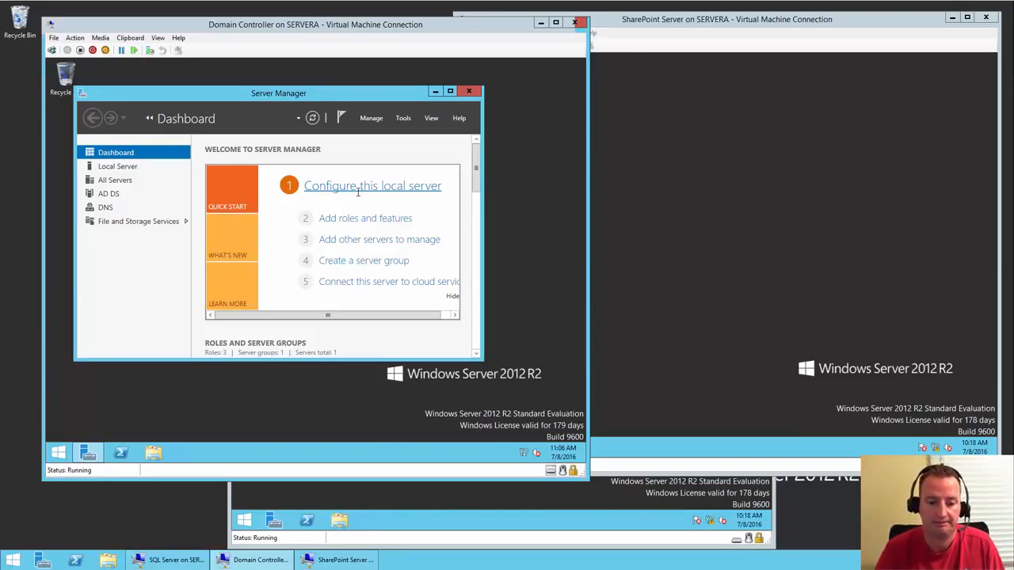
{"action": "left_click", "coordinate": [450, 92]}
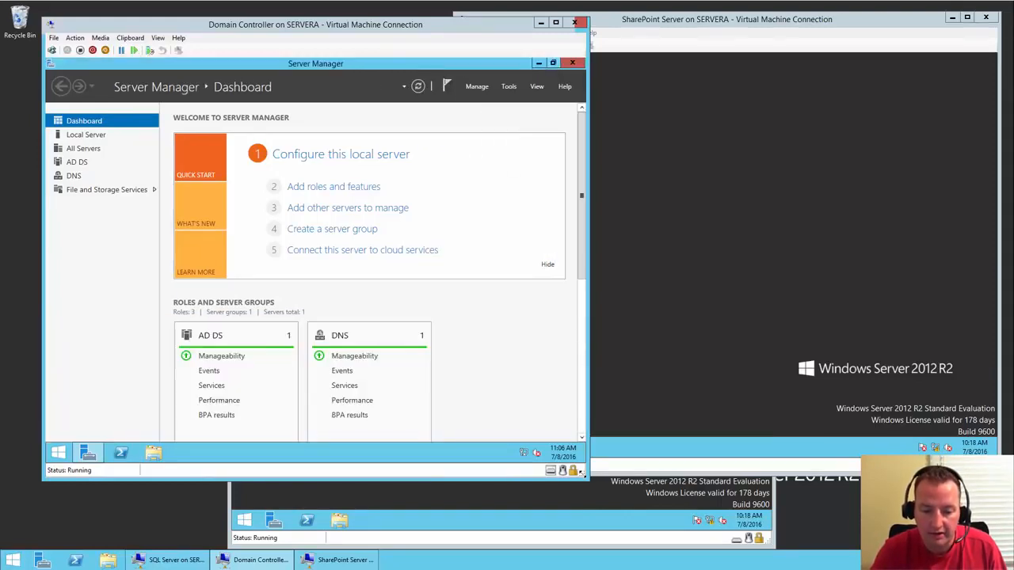
- View the Ethernet IPv4 settings: IP 10.0.0.60 with preferred DNS 127.0.0.1
{"action": "right_click", "coordinate": [526, 456]}
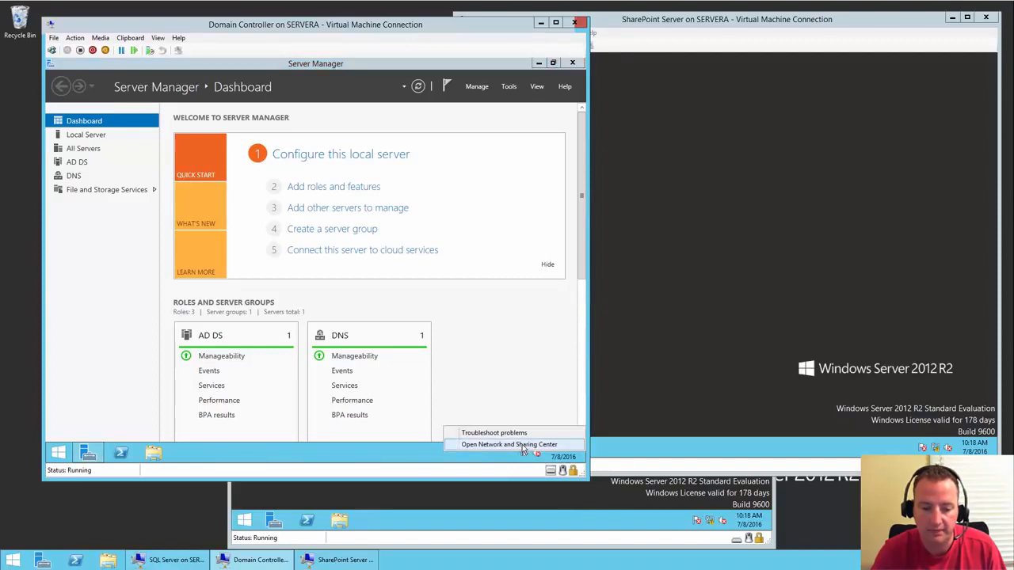
{"action": "left_click", "coordinate": [521, 446]}
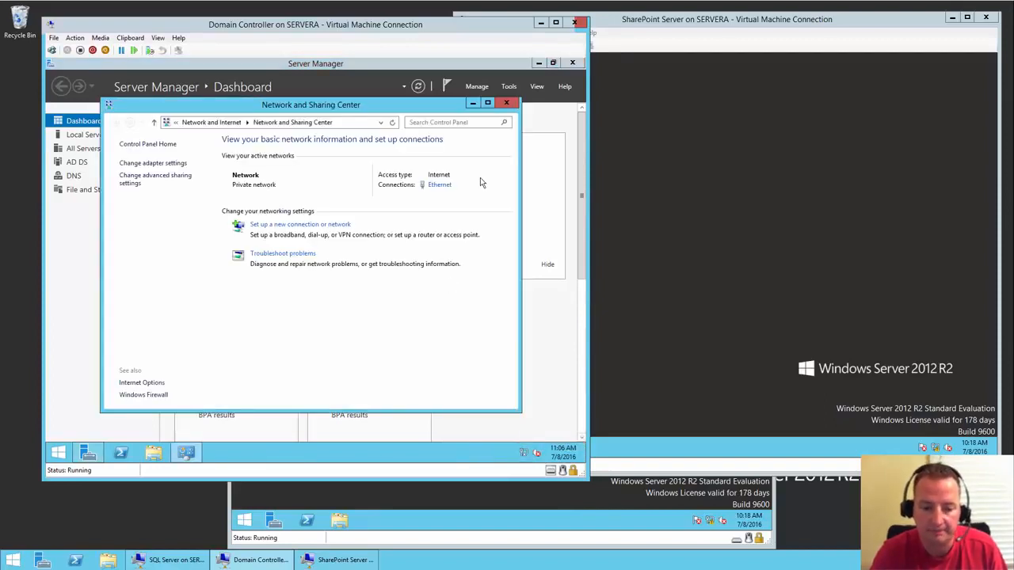
{"action": "left_click", "coordinate": [439, 186]}
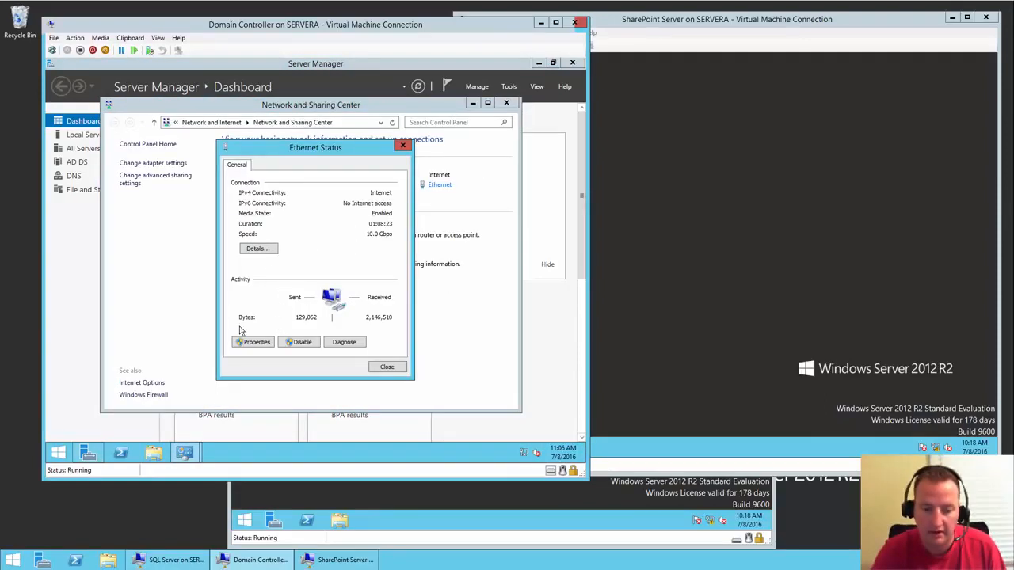
{"action": "left_click", "coordinate": [252, 342]}
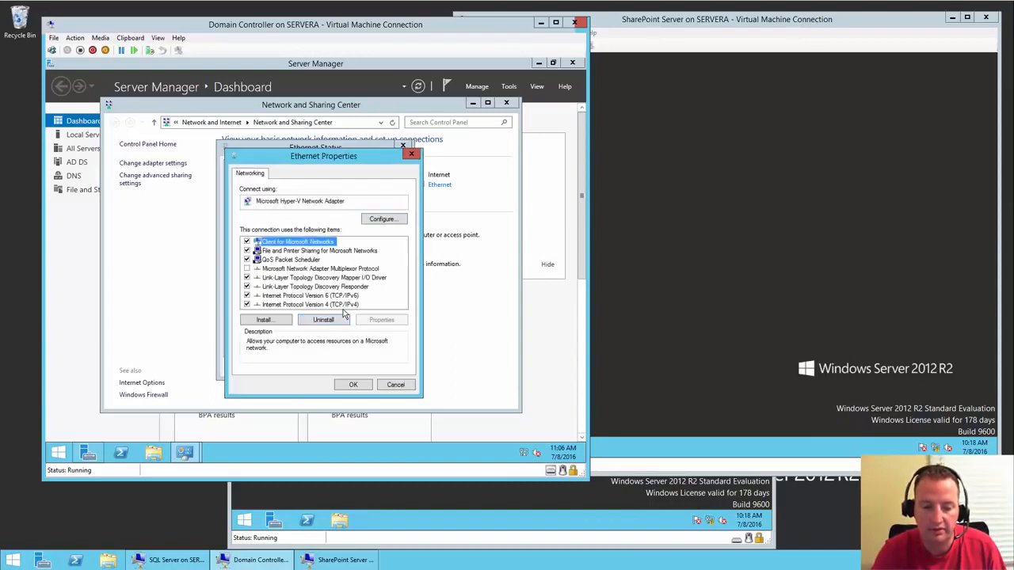
{"action": "left_click", "coordinate": [345, 305]}
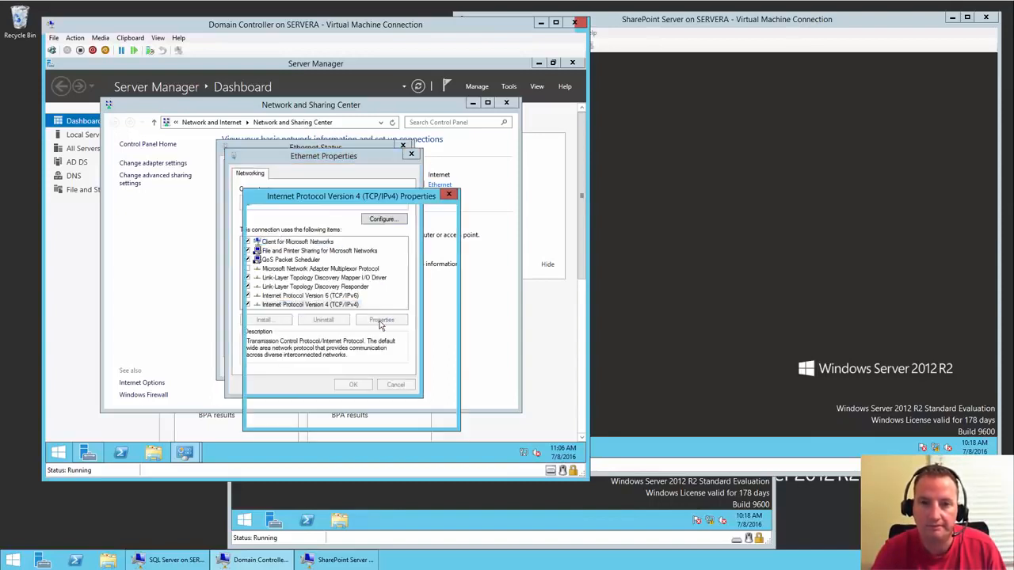
{"action": "left_click", "coordinate": [380, 320]}
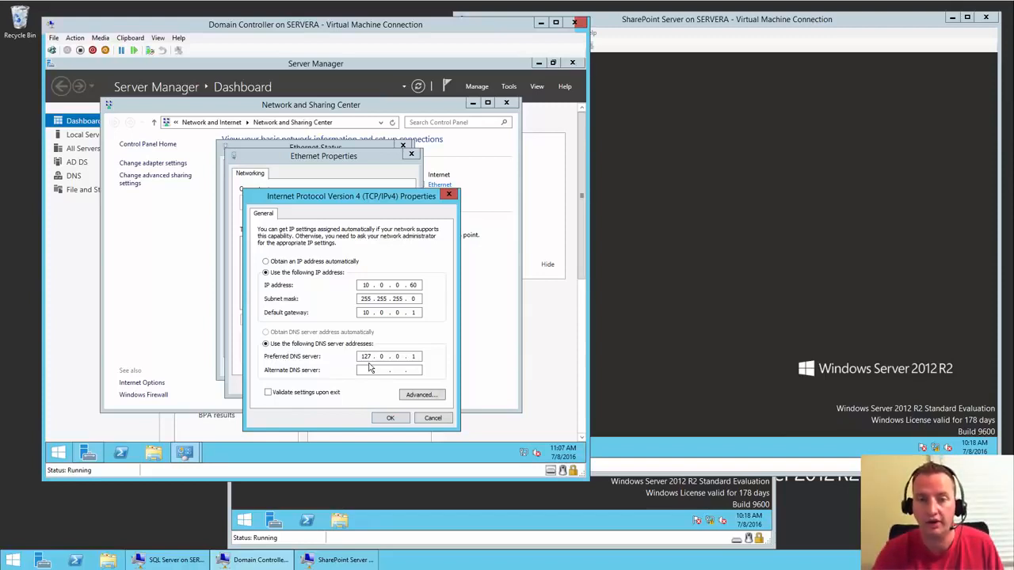
- Close the IPv4, Ethernet properties, status and Network and Sharing Center windows unchanged
{"action": "left_click", "coordinate": [431, 417]}
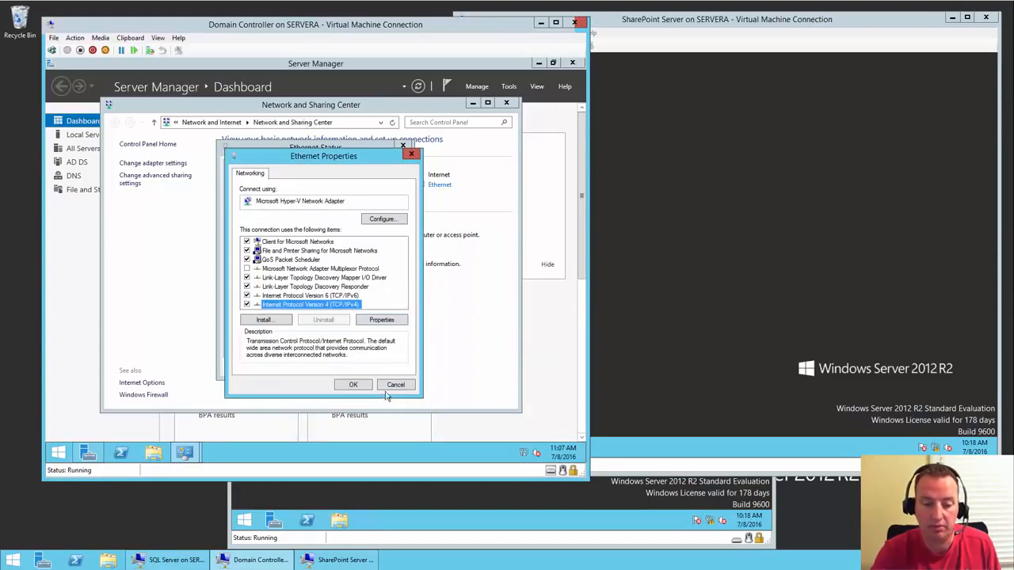
{"action": "left_click", "coordinate": [395, 384]}
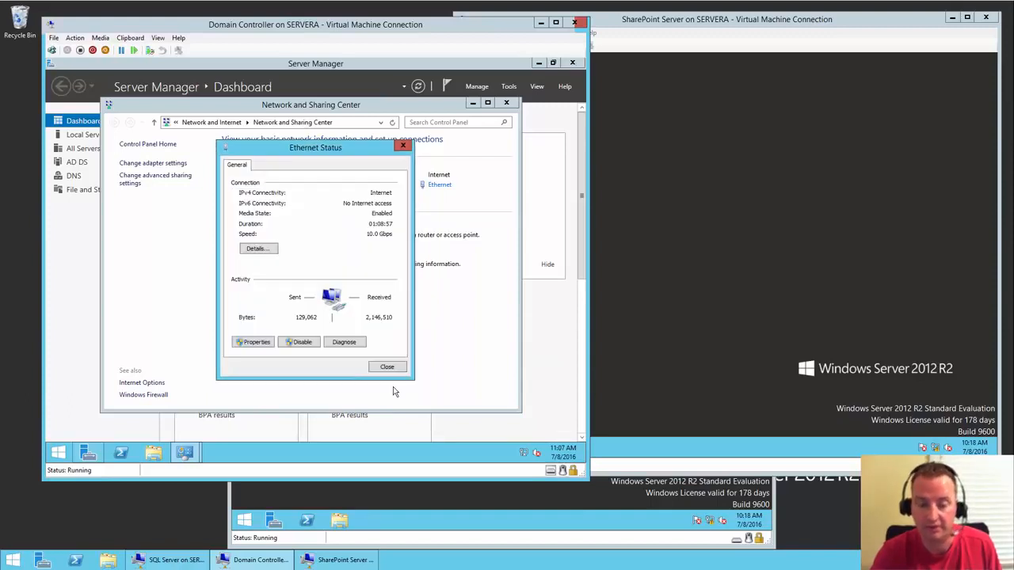
{"action": "left_click", "coordinate": [404, 146]}
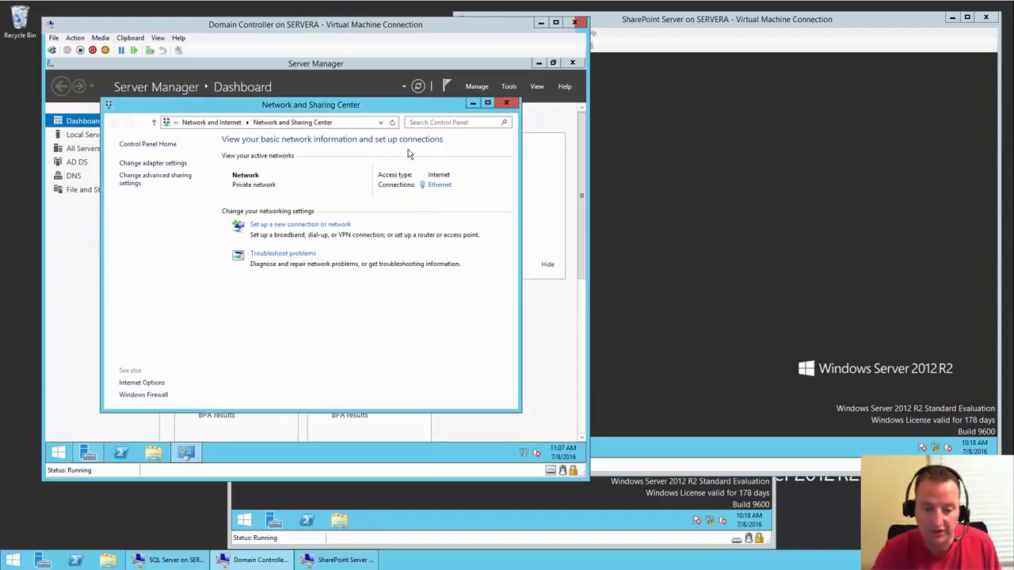
{"action": "left_click", "coordinate": [507, 105]}
{"action": "left_click", "coordinate": [510, 87]}
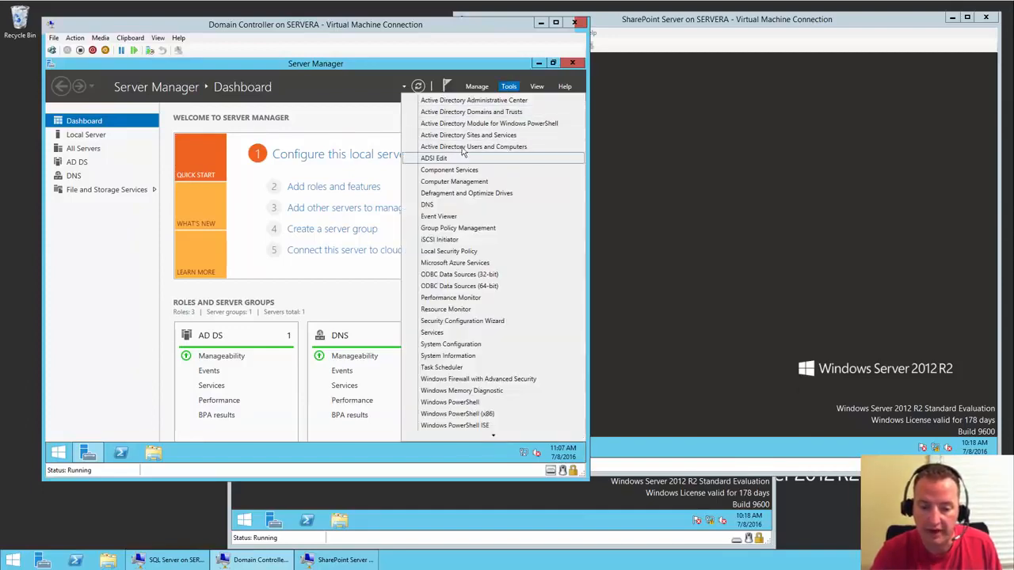
{"action": "left_click", "coordinate": [428, 205]}
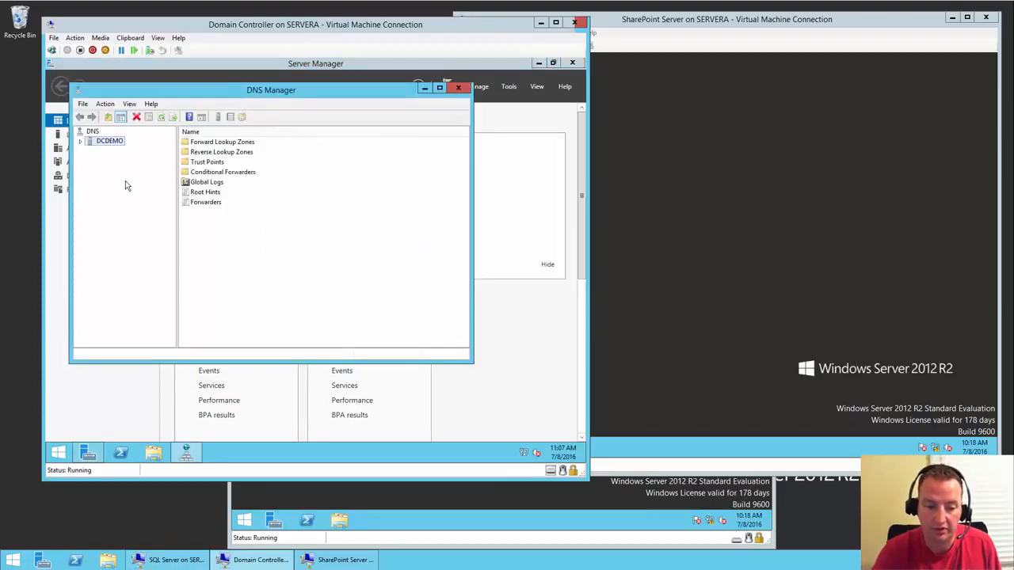
{"action": "right_click", "coordinate": [115, 148]}
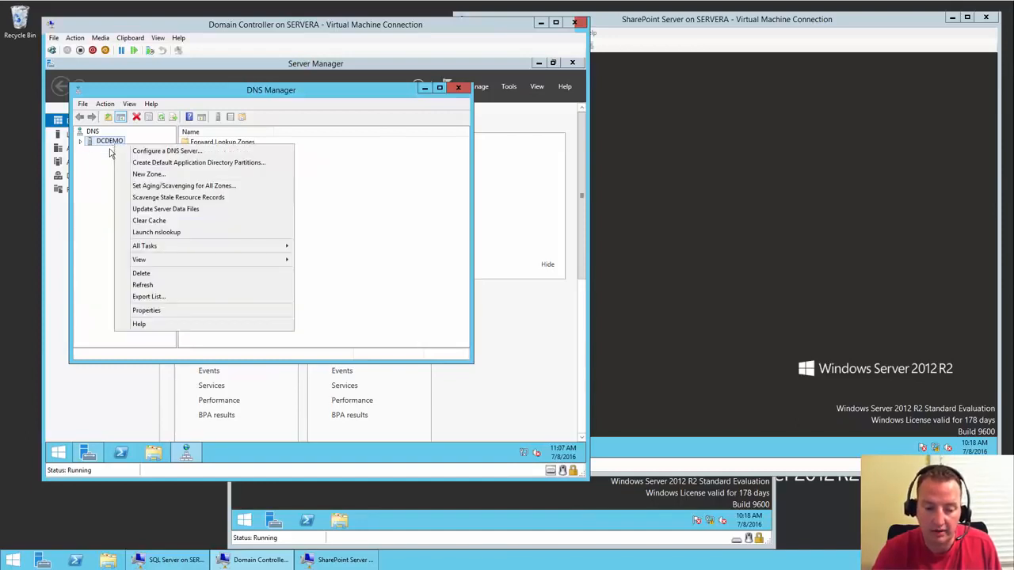
{"action": "double_click", "coordinate": [100, 143]}
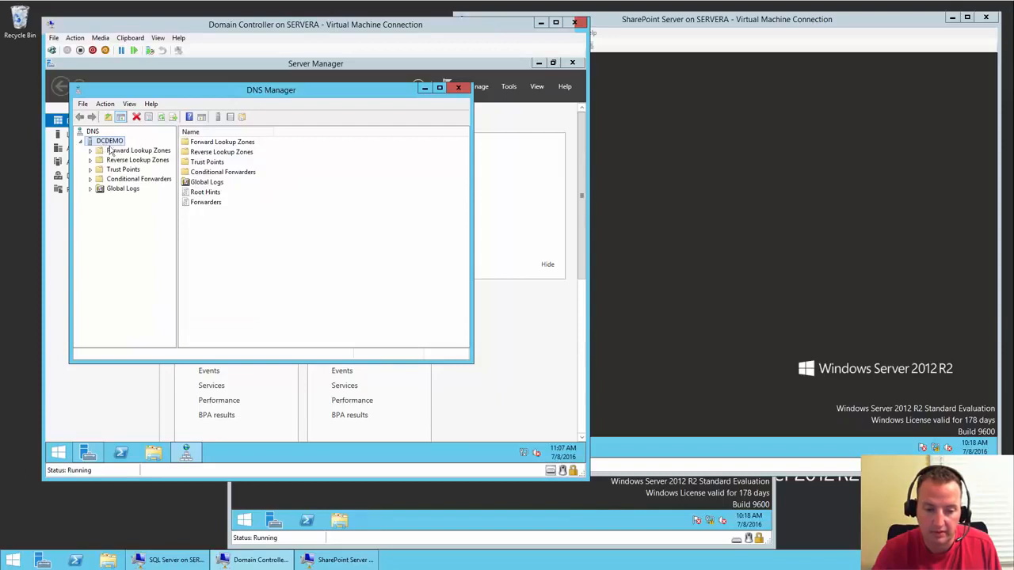
{"action": "right_click", "coordinate": [116, 141]}
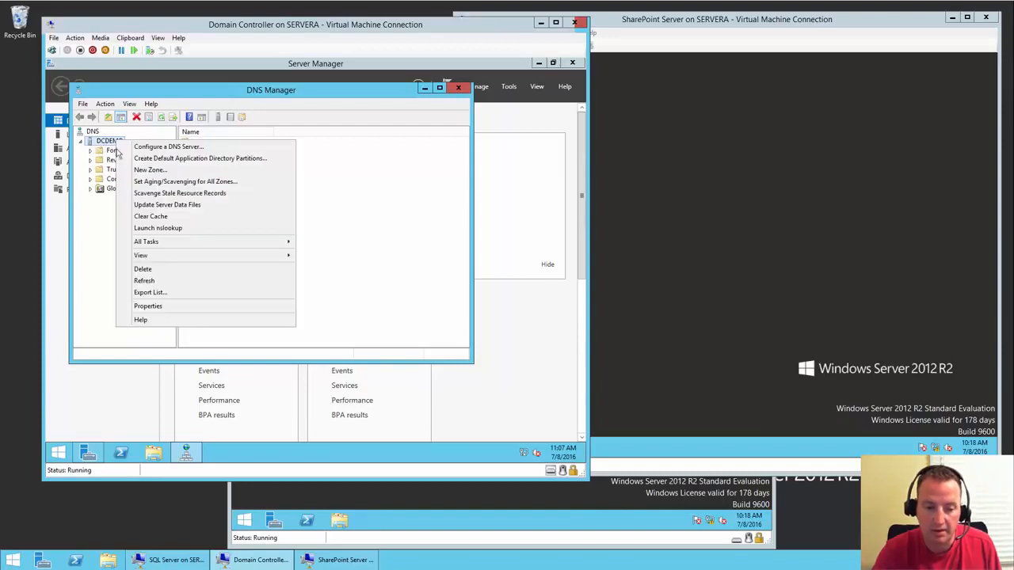
{"action": "left_click", "coordinate": [159, 306]}
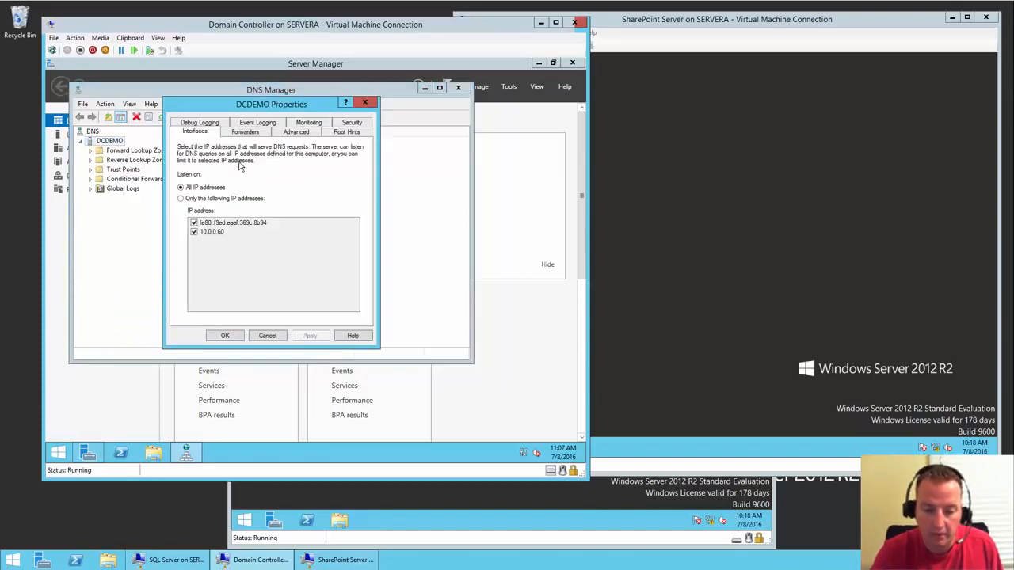
{"action": "left_click", "coordinate": [256, 133]}
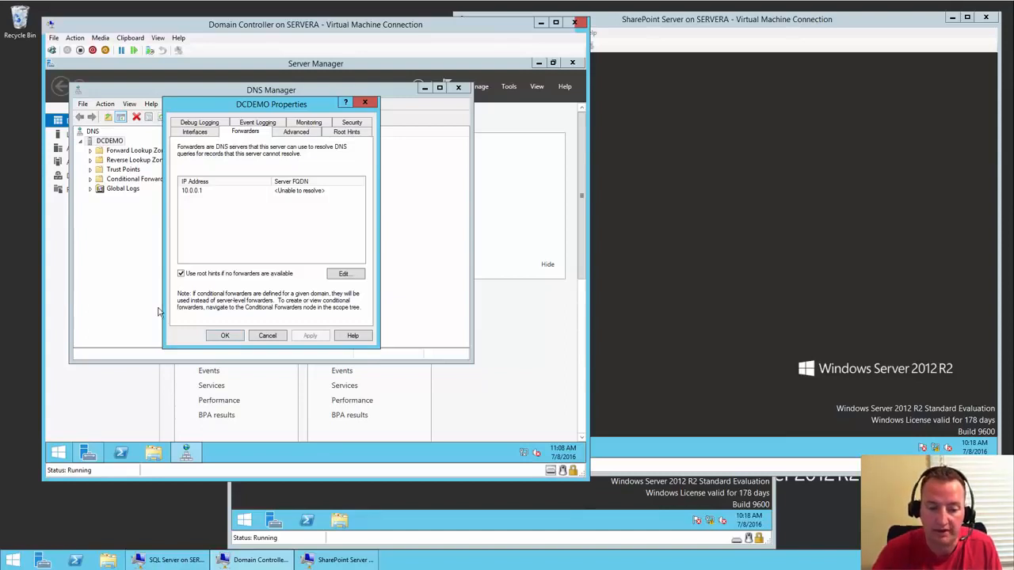
{"action": "left_click", "coordinate": [363, 104]}
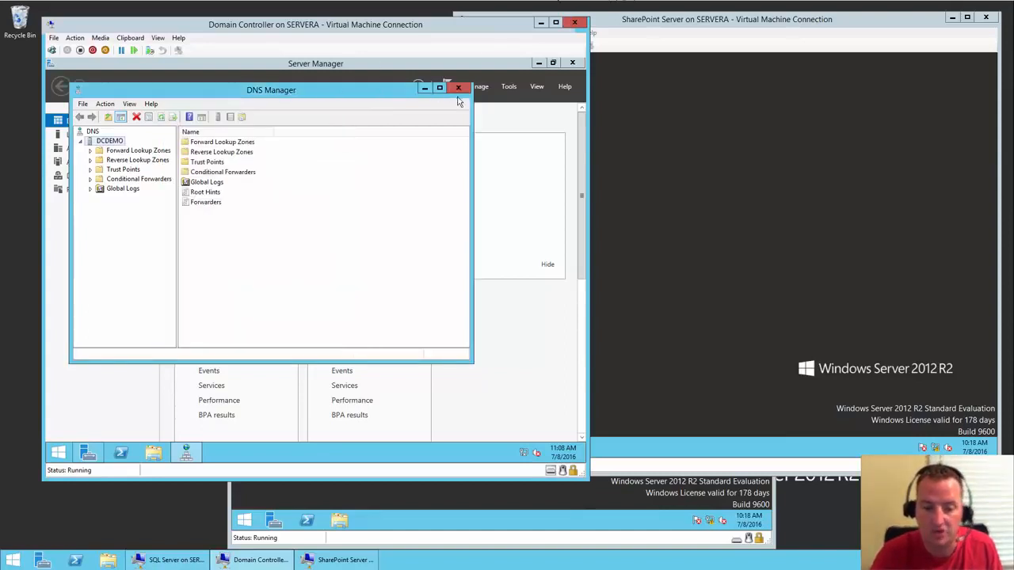
{"action": "left_click", "coordinate": [458, 87]}
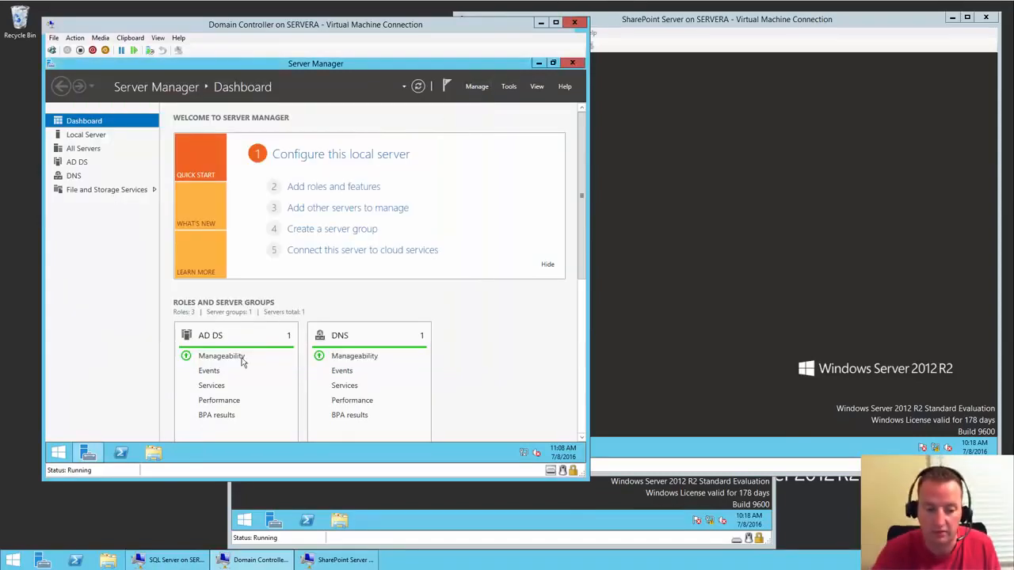
{"action": "left_click", "coordinate": [58, 452]}
{"action": "left_click", "coordinate": [202, 318]}
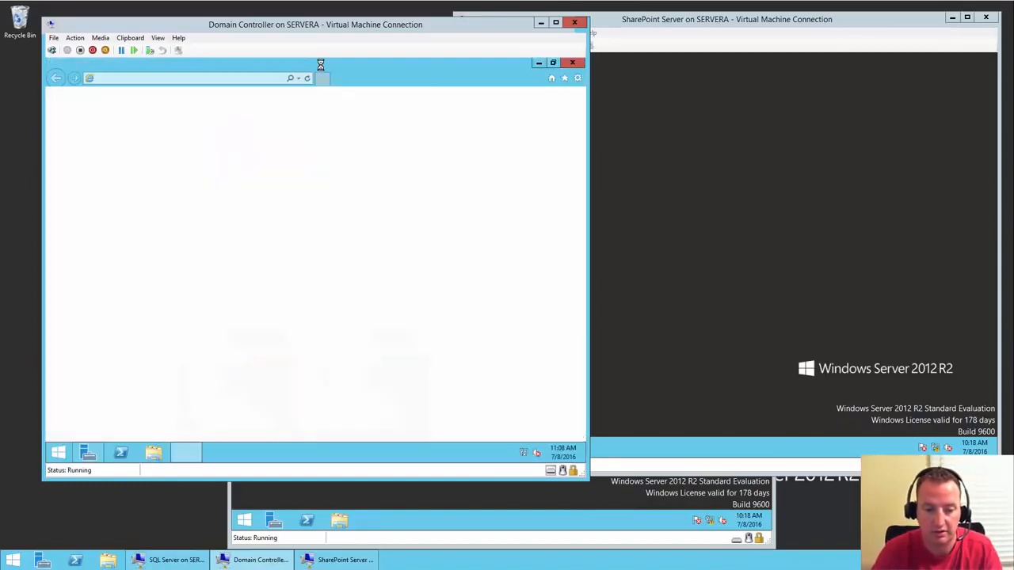
{"action": "left_click", "coordinate": [239, 82]}
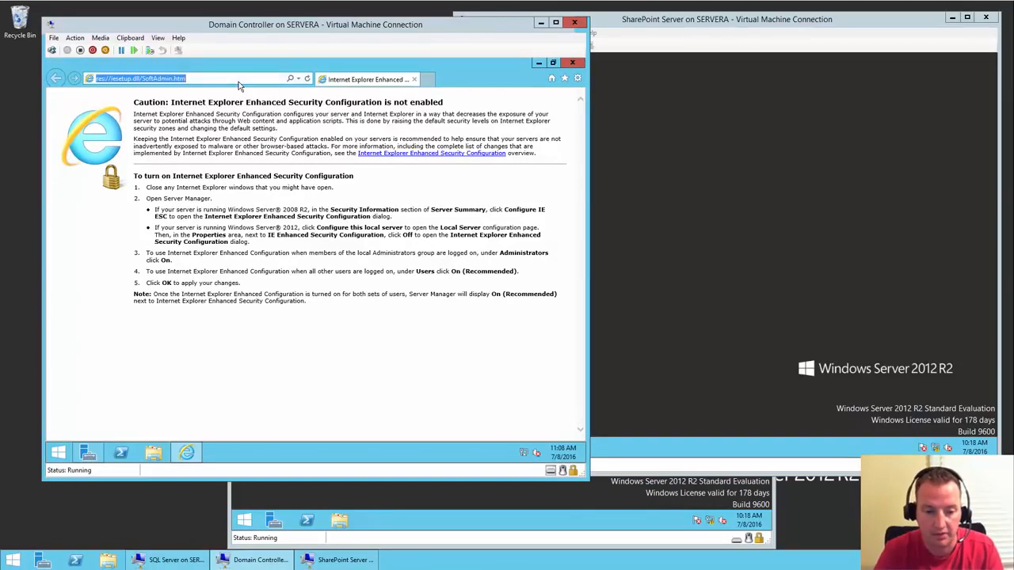
{"action": "type", "text": "www.boldzebras.com/"}
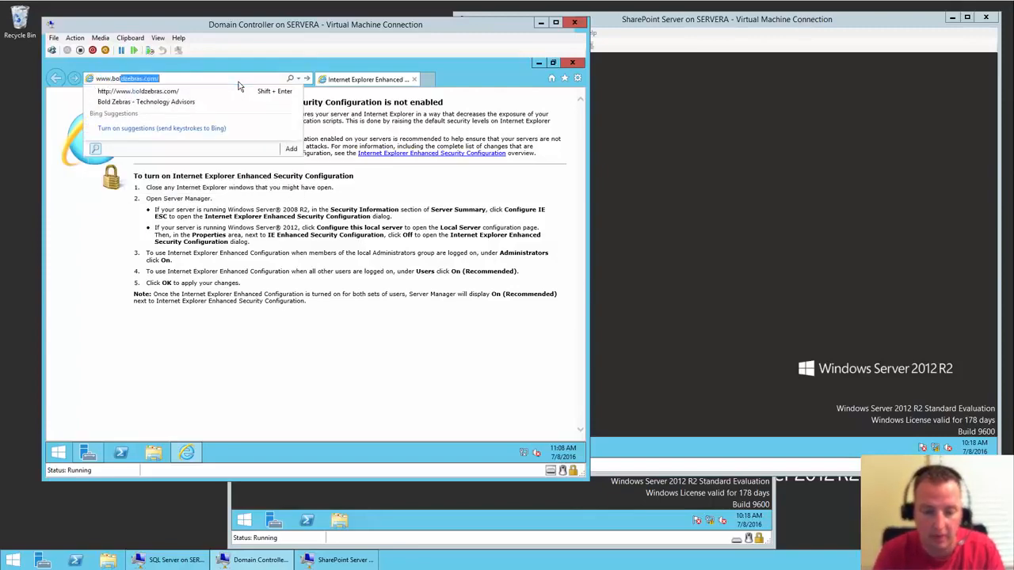
{"action": "key", "text": "Return"}
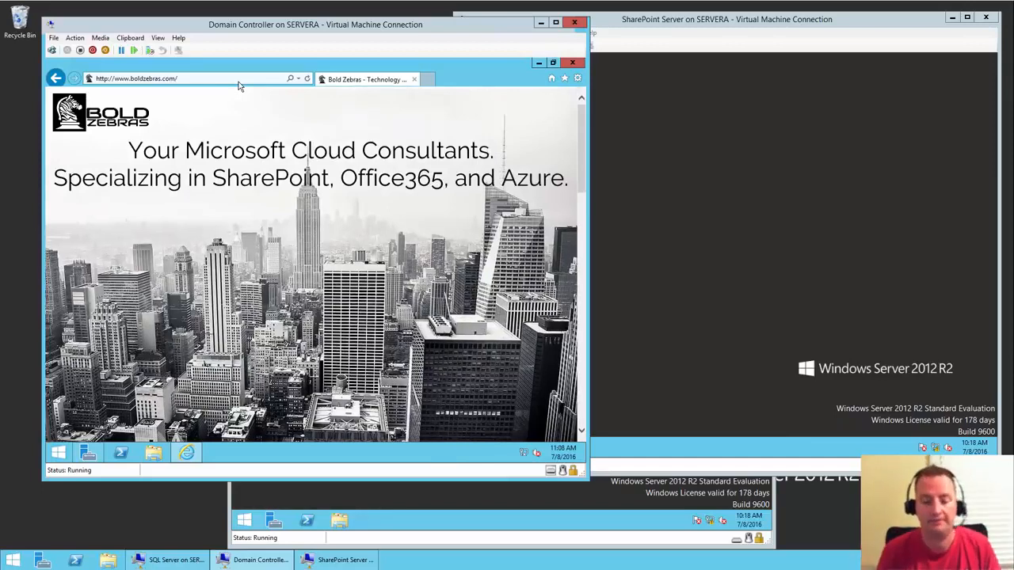
{"action": "left_click", "coordinate": [572, 62]}
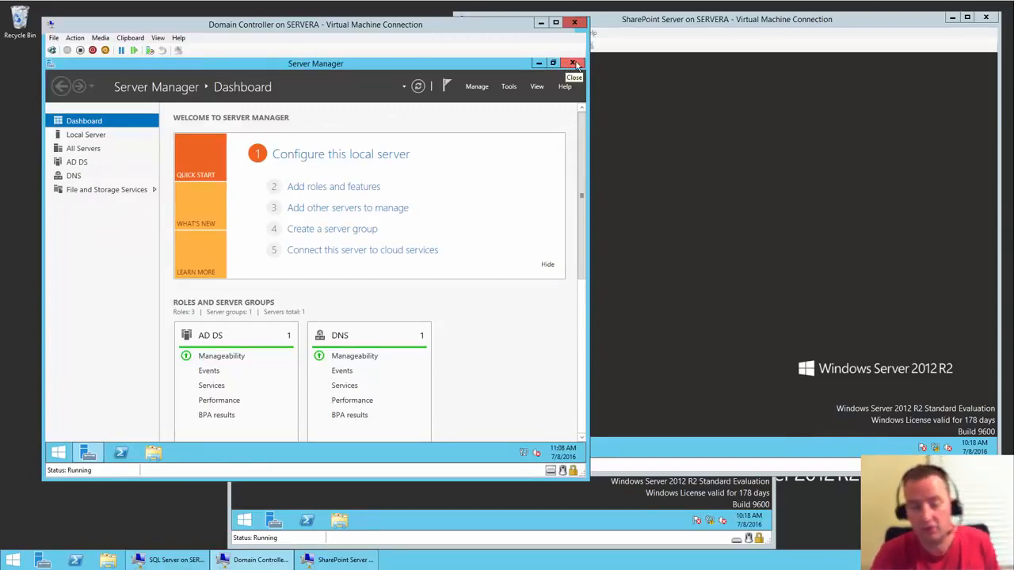
- On SPdemo, open Local Server's system properties and enter shanescows as the domain to join
{"action": "left_click", "coordinate": [705, 138]}
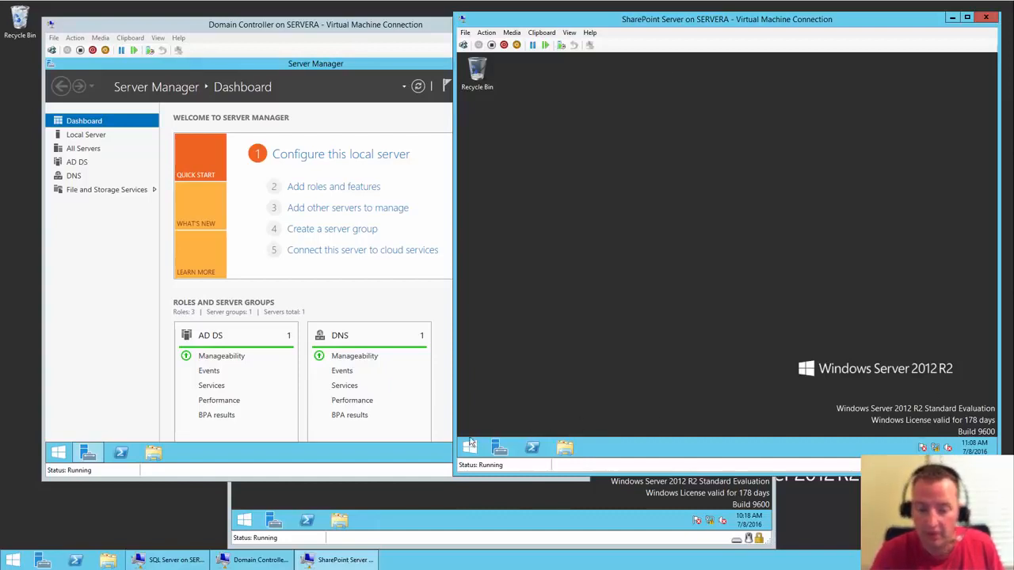
{"action": "left_click", "coordinate": [498, 449]}
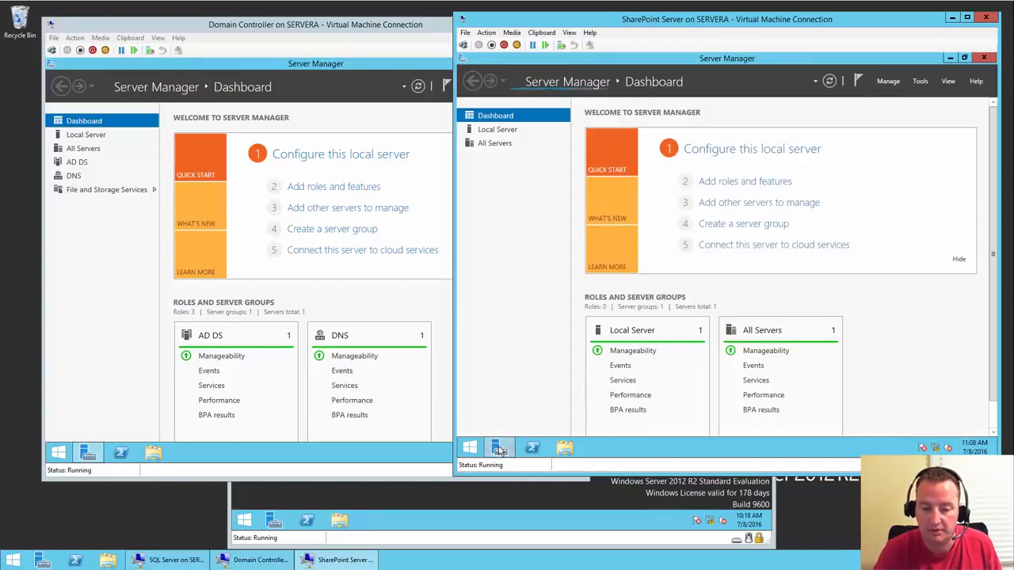
{"action": "left_click", "coordinate": [753, 149]}
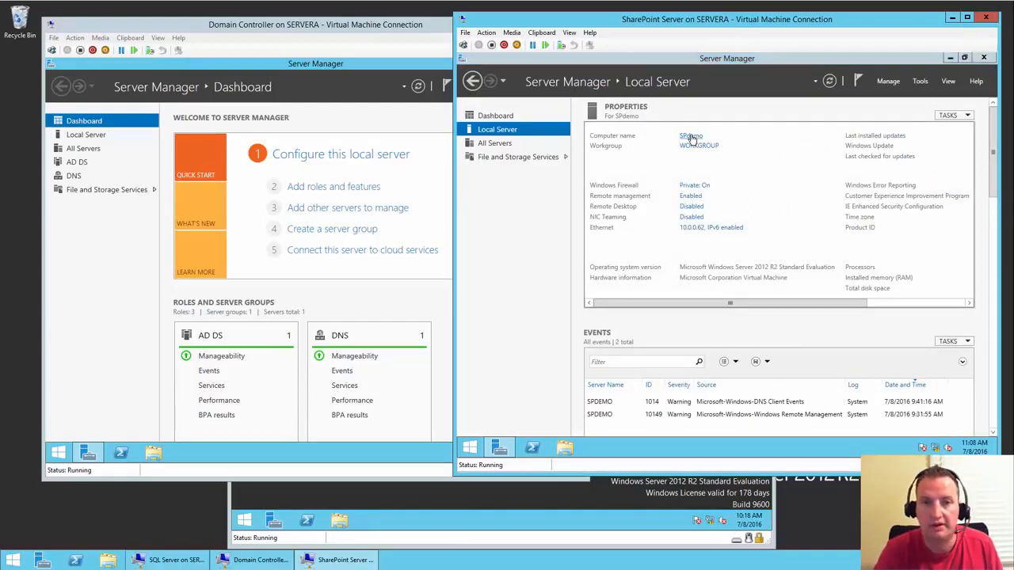
{"action": "left_click", "coordinate": [691, 136]}
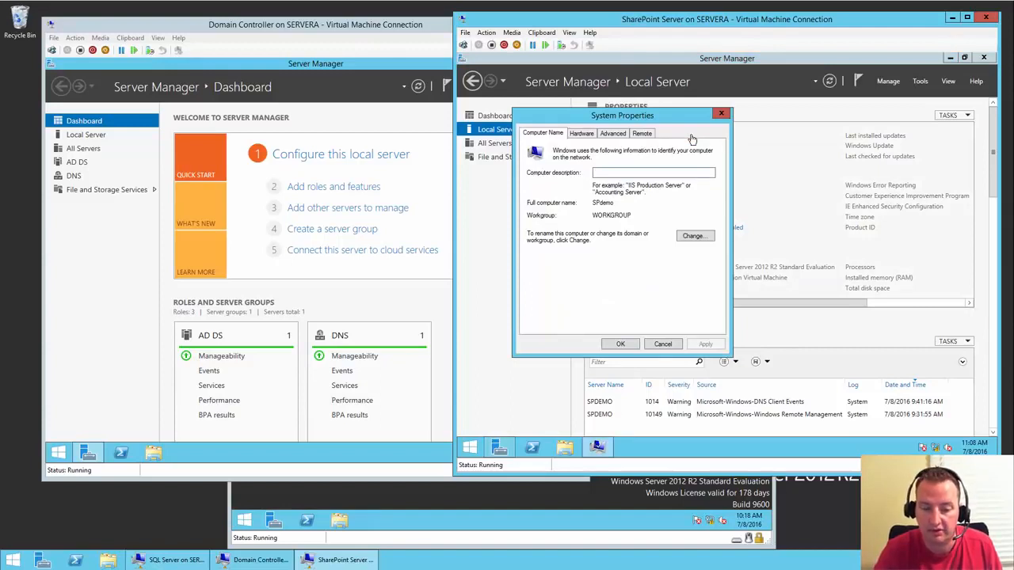
{"action": "left_click", "coordinate": [692, 237]}
{"action": "left_click", "coordinate": [555, 258]}
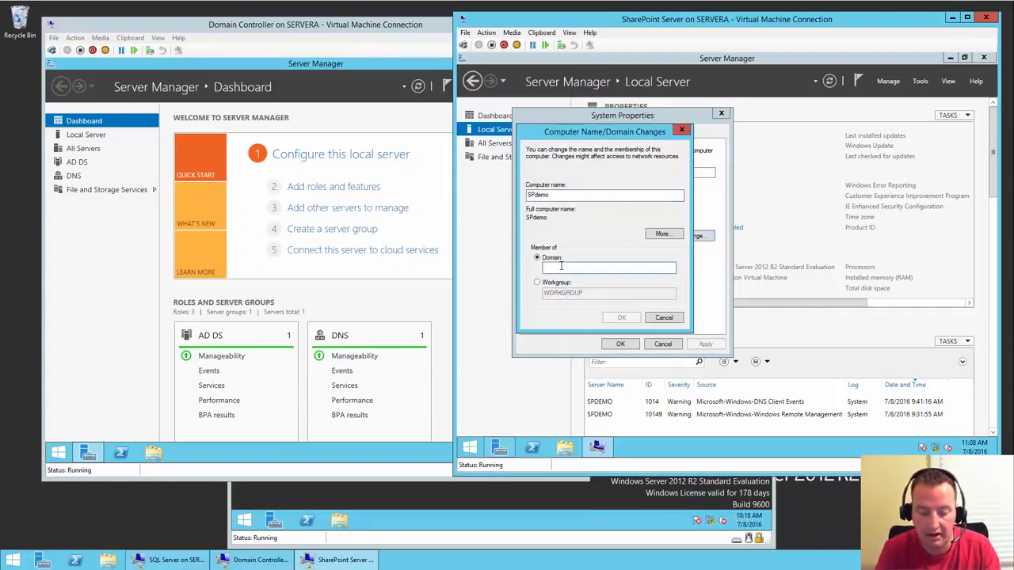
{"action": "type", "text": "shanecows"}
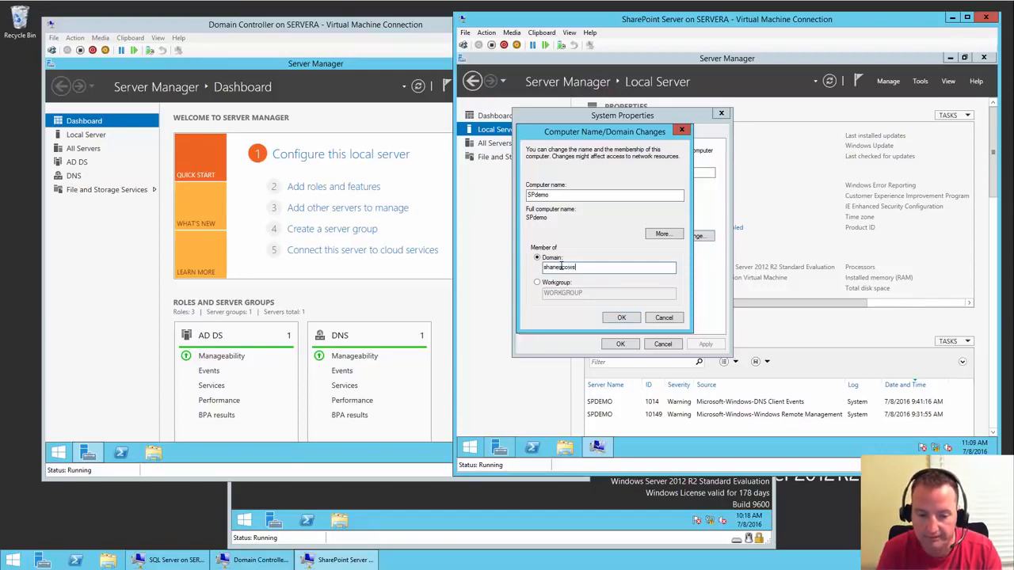
{"action": "key", "text": "Return"}
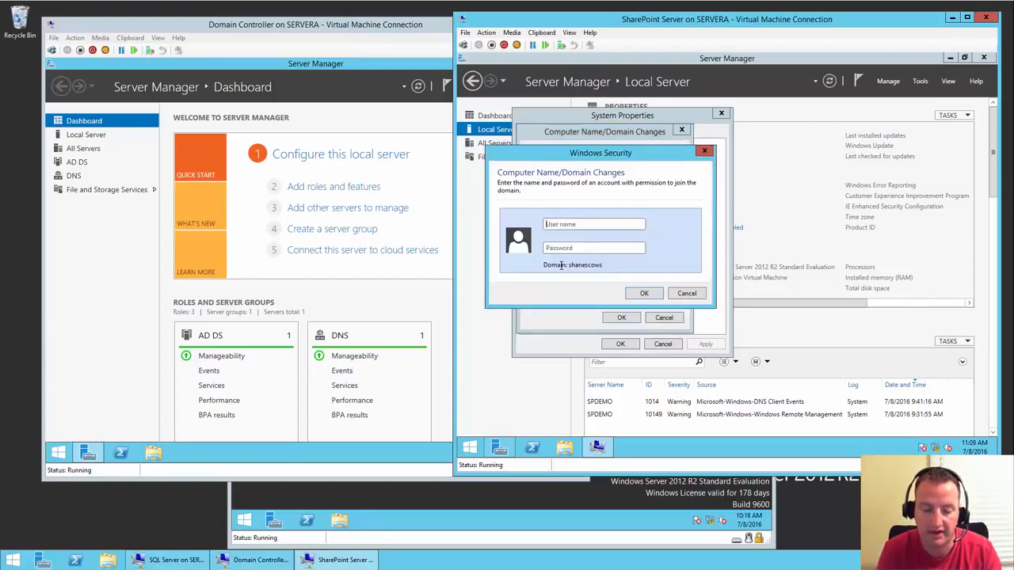
- Authenticate as the domain administrator, acknowledge the welcome, and restart SPdemo now
{"action": "type", "text": "ad"}
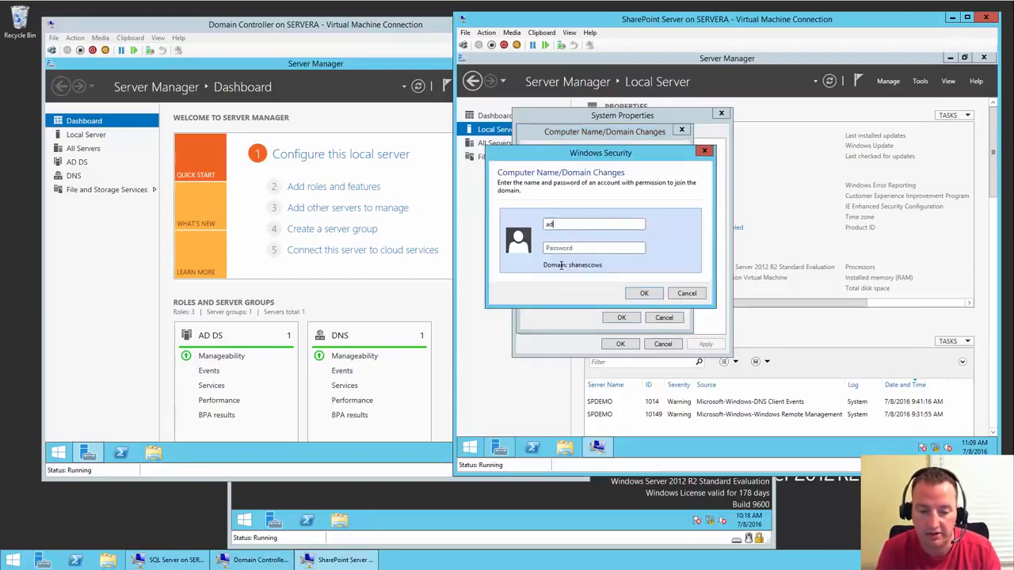
{"action": "type", "text": "ministrator"}
{"action": "key", "text": "Tab"}
{"action": "type", "text": "••••••••••"}
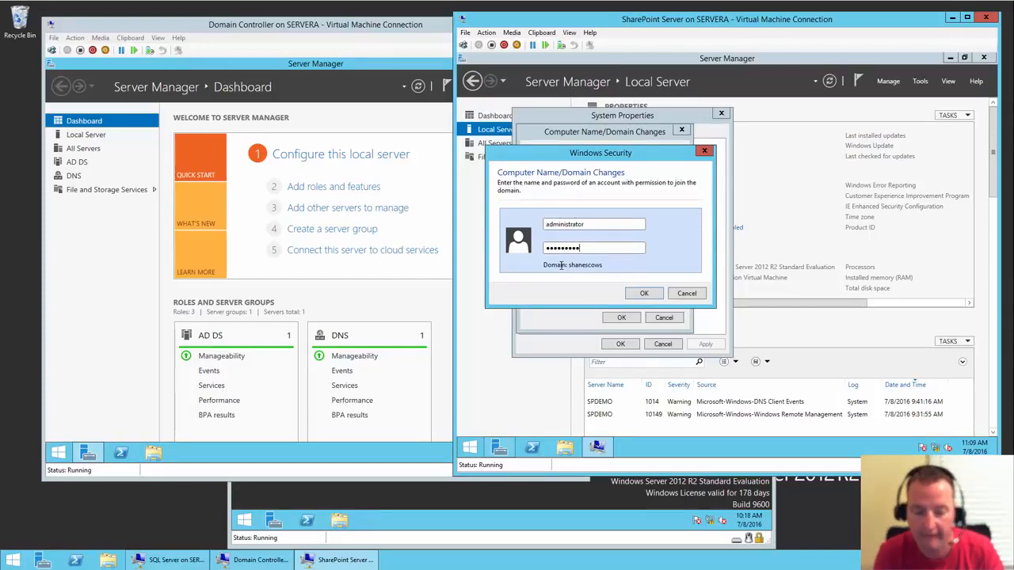
{"action": "key", "text": "Return"}
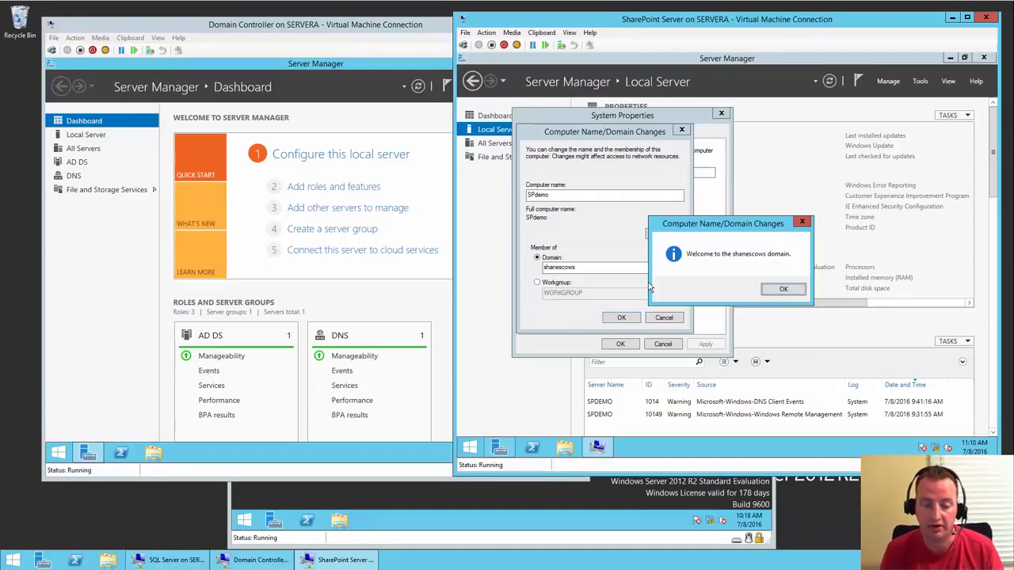
{"action": "left_click", "coordinate": [782, 290]}
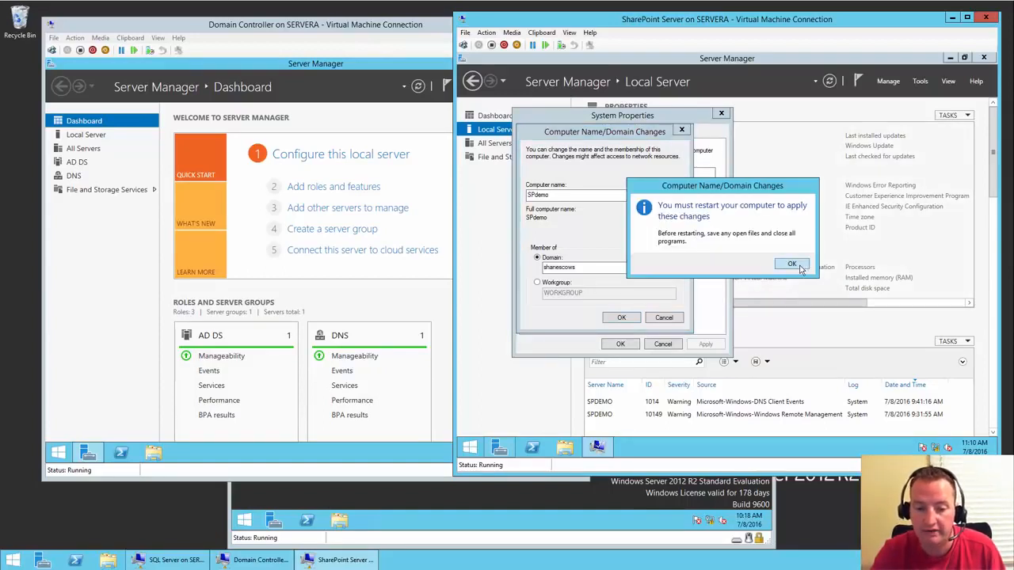
{"action": "left_click", "coordinate": [792, 265]}
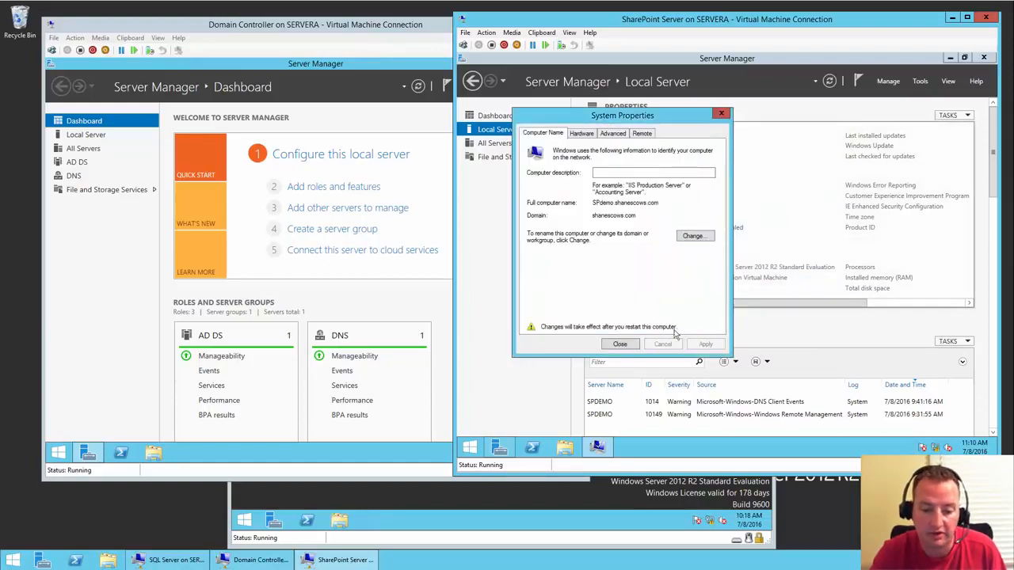
{"action": "left_click", "coordinate": [630, 345]}
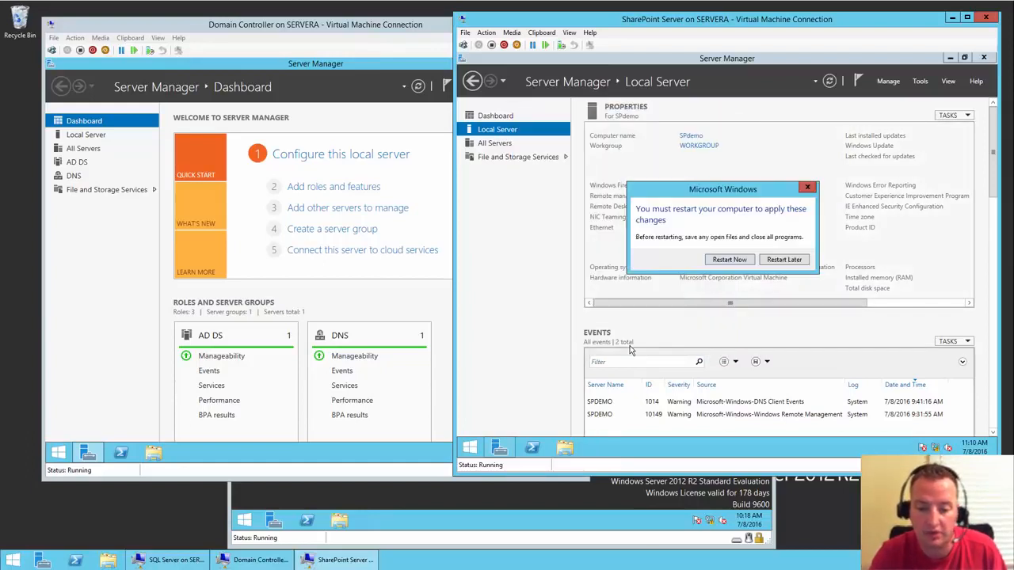
{"action": "left_click", "coordinate": [736, 262]}
- On the SQL Server VM, open Local Server's system properties and enter shanescows as the domain
{"action": "left_click", "coordinate": [398, 502]}
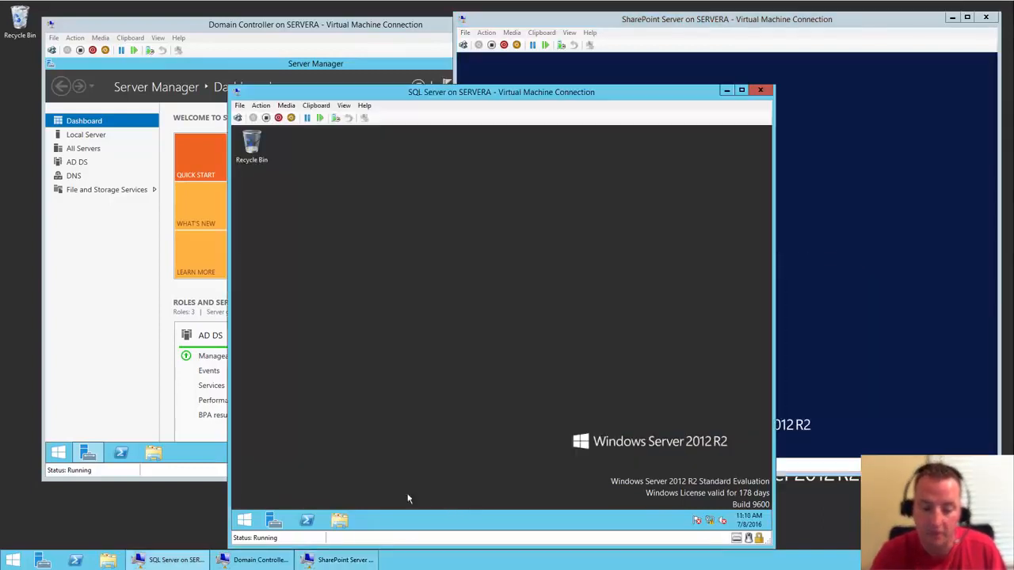
{"action": "left_click", "coordinate": [274, 521]}
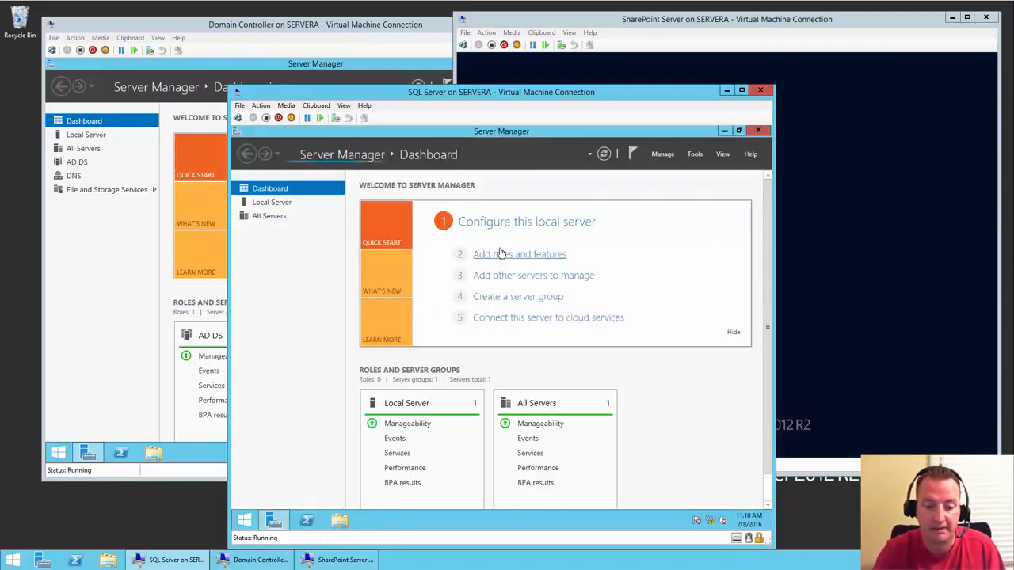
{"action": "left_click", "coordinate": [513, 224]}
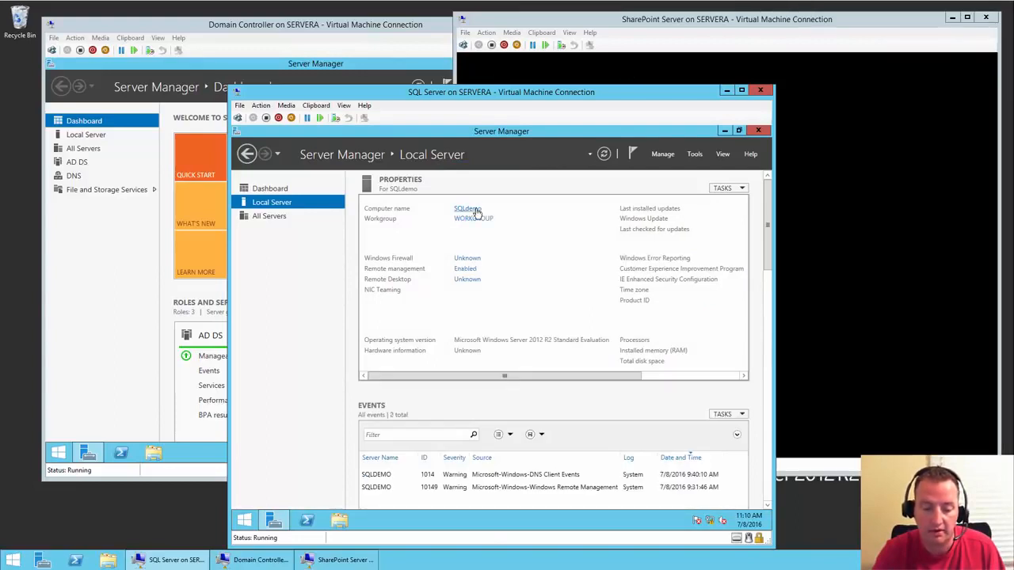
{"action": "left_click", "coordinate": [467, 209]}
{"action": "left_click", "coordinate": [453, 295]}
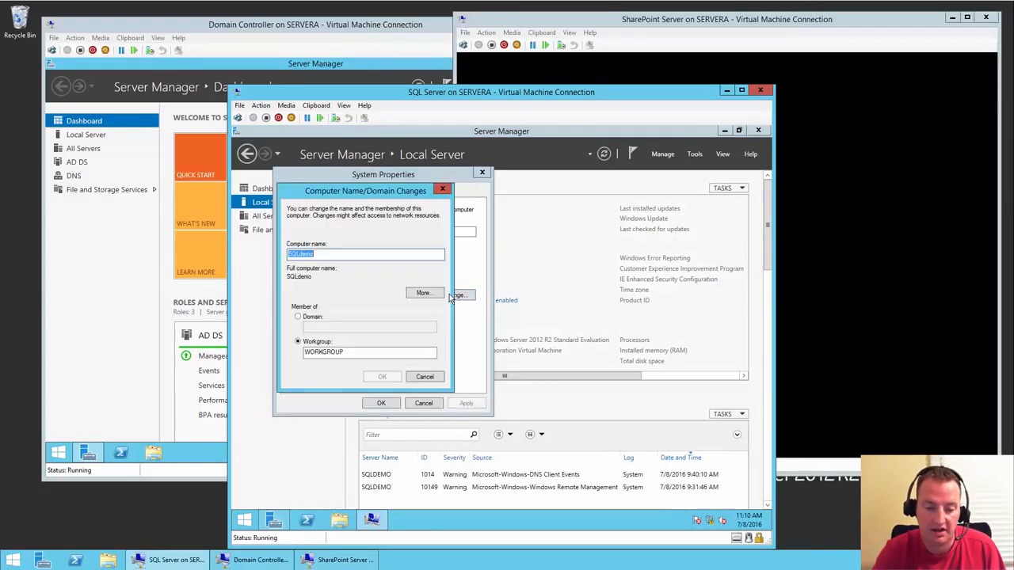
{"action": "left_click", "coordinate": [308, 318]}
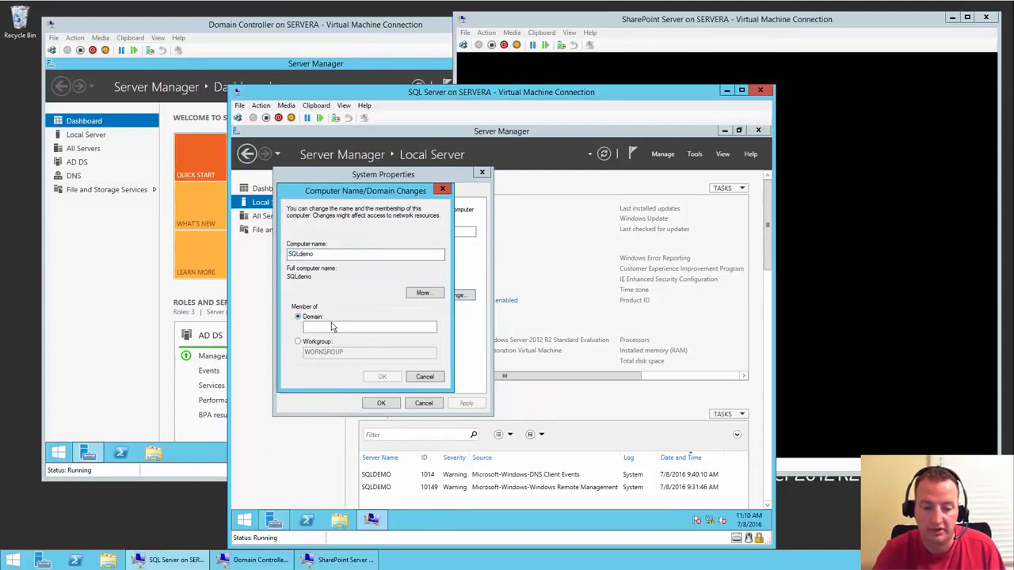
{"action": "type", "text": "sha"}
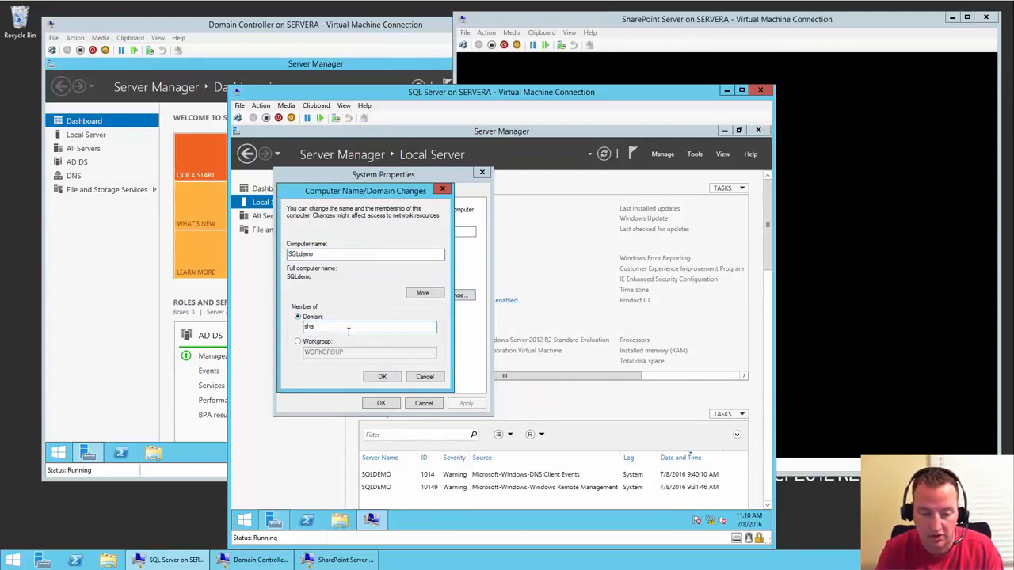
{"action": "type", "text": "nescows"}
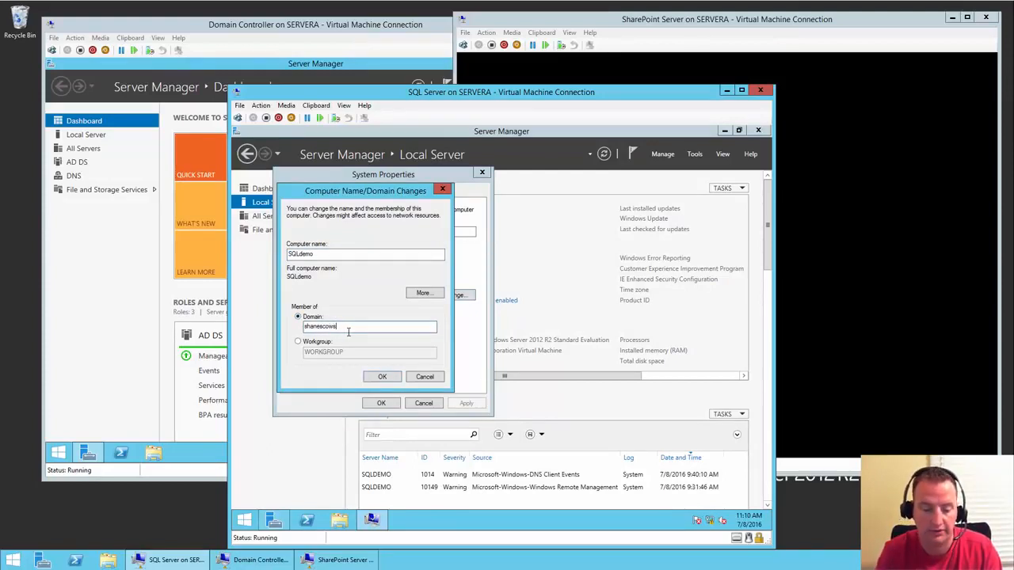
{"action": "key", "text": "Return"}
- Provide the domain administrator credentials, acknowledge the welcome, and restart the SQL server now
{"action": "type", "text": "ad"}
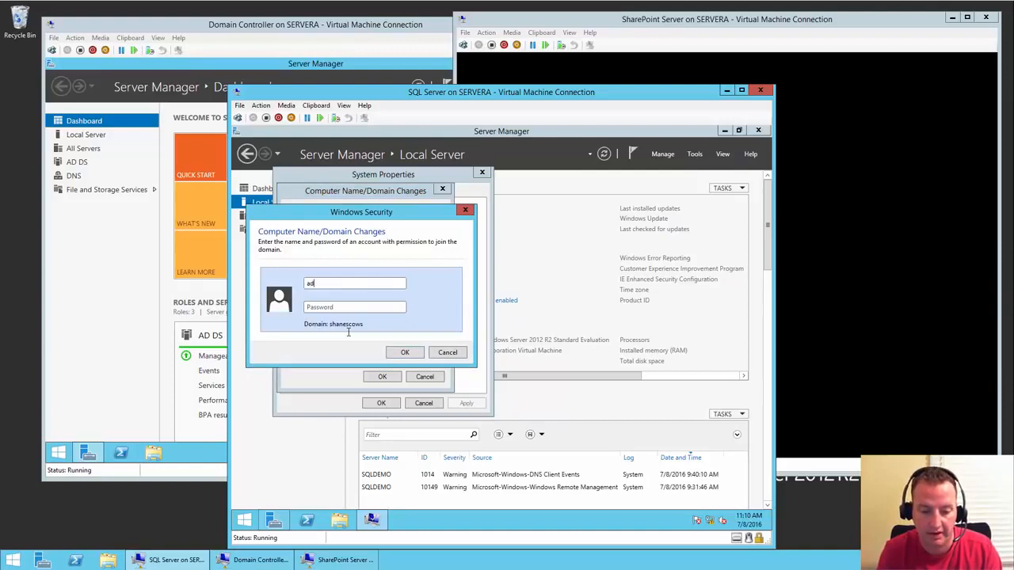
{"action": "type", "text": "ministrato**********"}
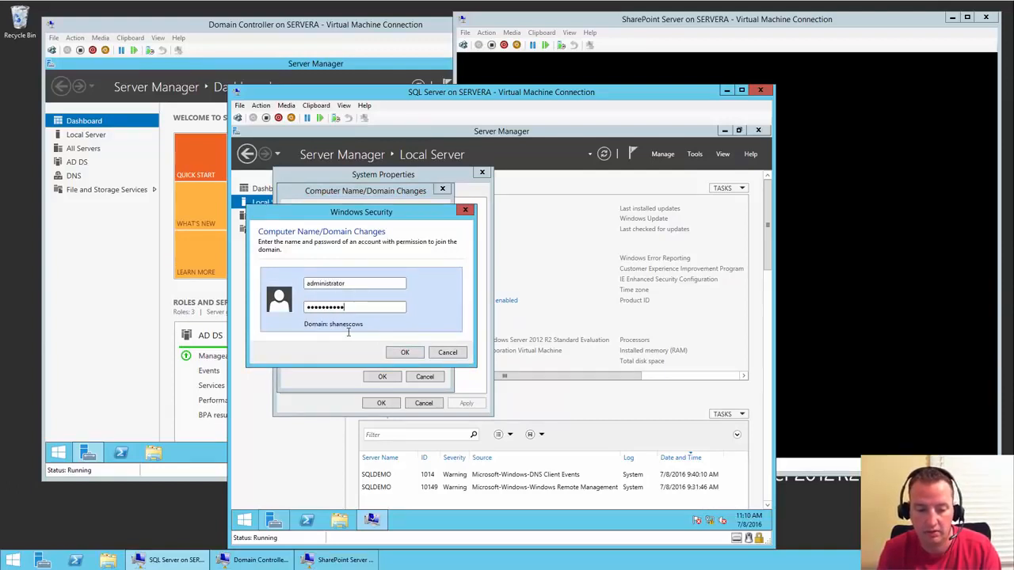
{"action": "key", "text": "Return"}
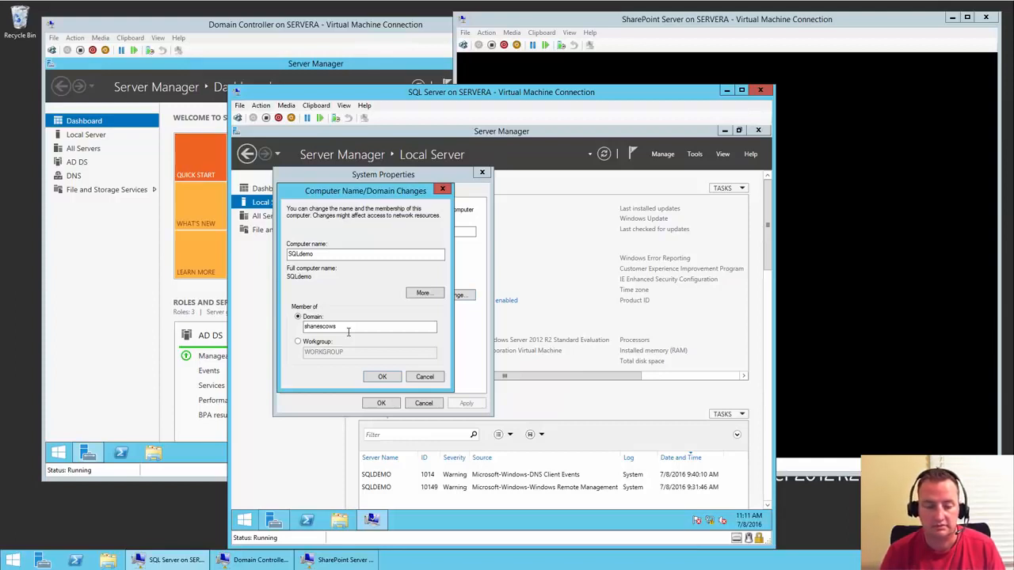
{"action": "left_click", "coordinate": [722, 24]}
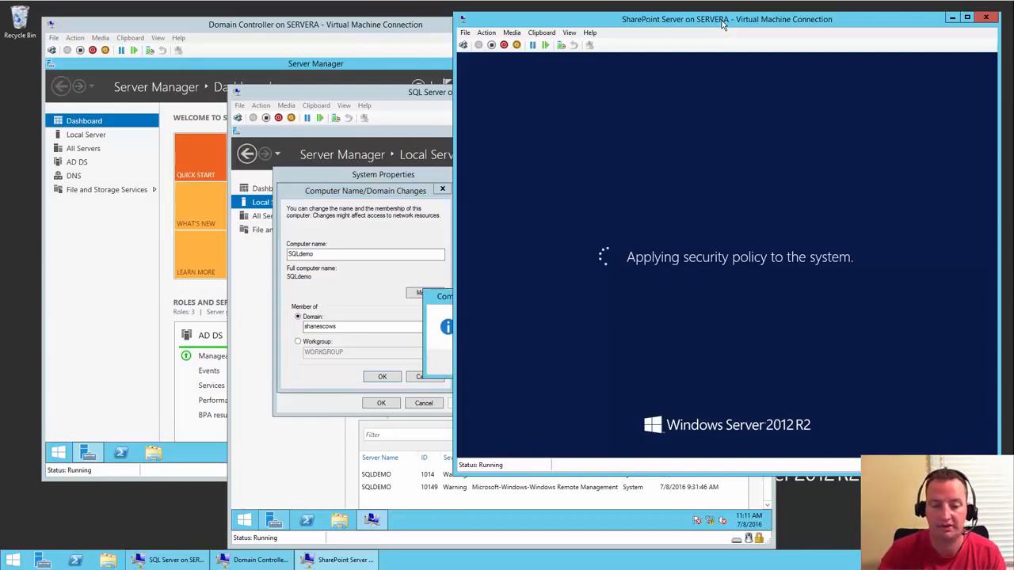
{"action": "left_click", "coordinate": [402, 94]}
{"action": "left_click", "coordinate": [552, 364]}
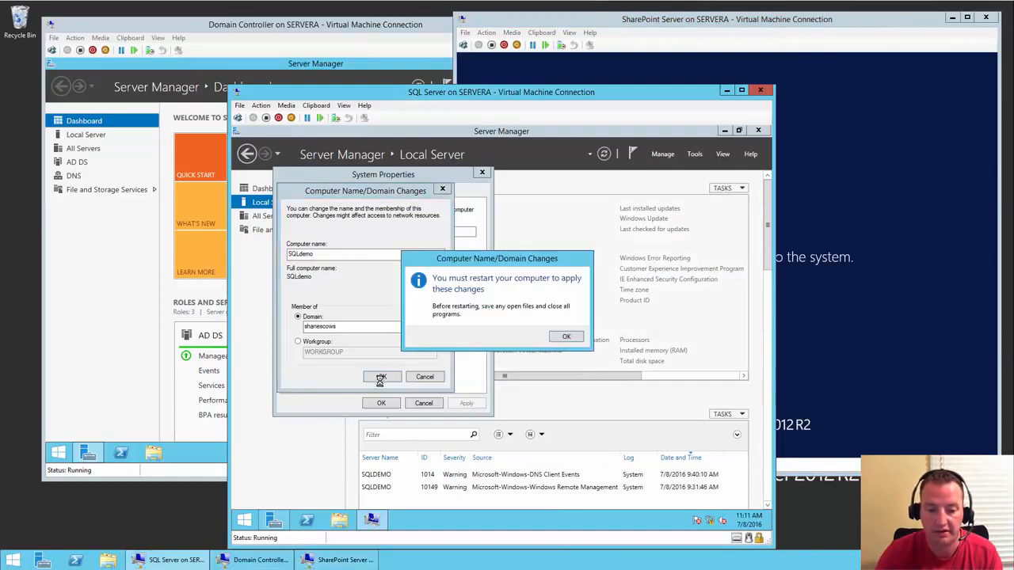
{"action": "left_click", "coordinate": [567, 336]}
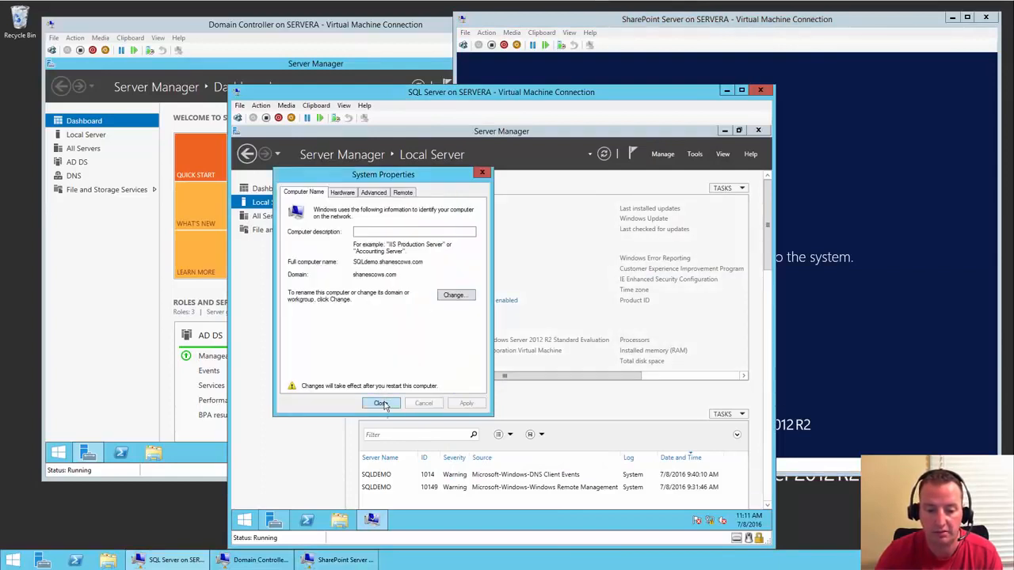
{"action": "left_click", "coordinate": [380, 404]}
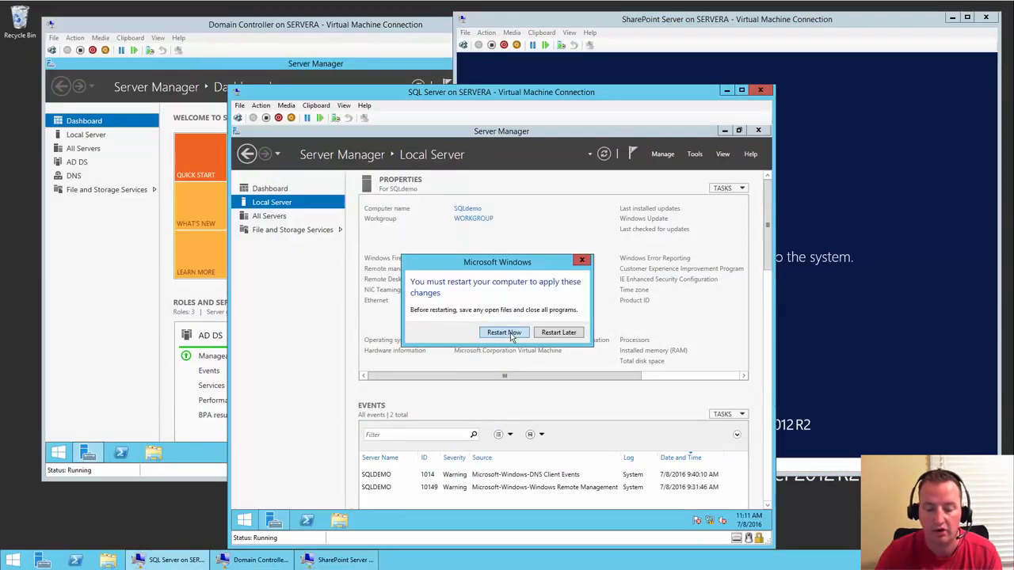
{"action": "left_click", "coordinate": [504, 333]}
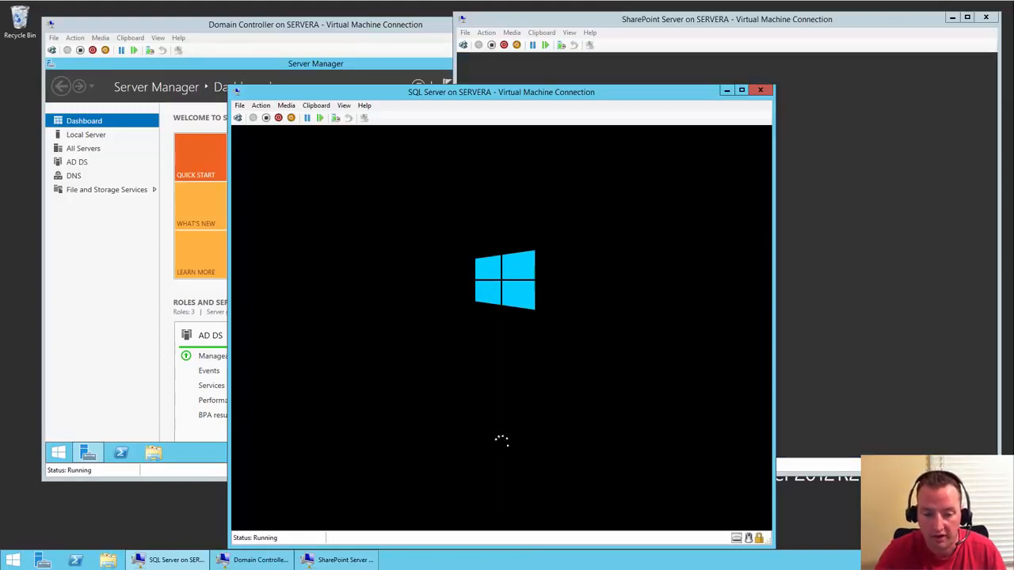
- Eject the Windows installation disc from the SQL Server VM's DVD drive, then switch to the SharePoint VM
{"action": "left_click", "coordinate": [286, 108]}
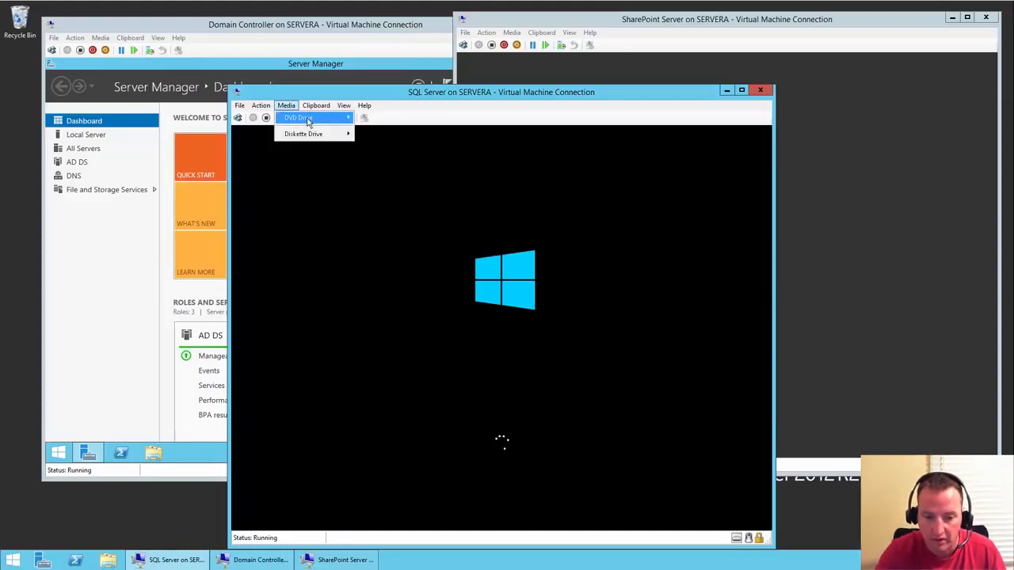
{"action": "mouse_move", "coordinate": [309, 120]}
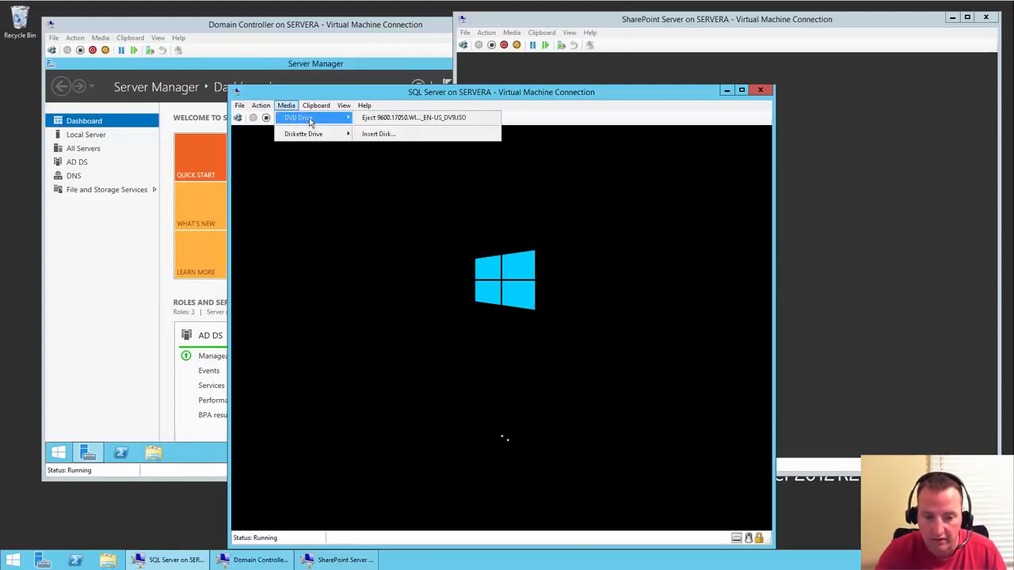
{"action": "left_click", "coordinate": [398, 123]}
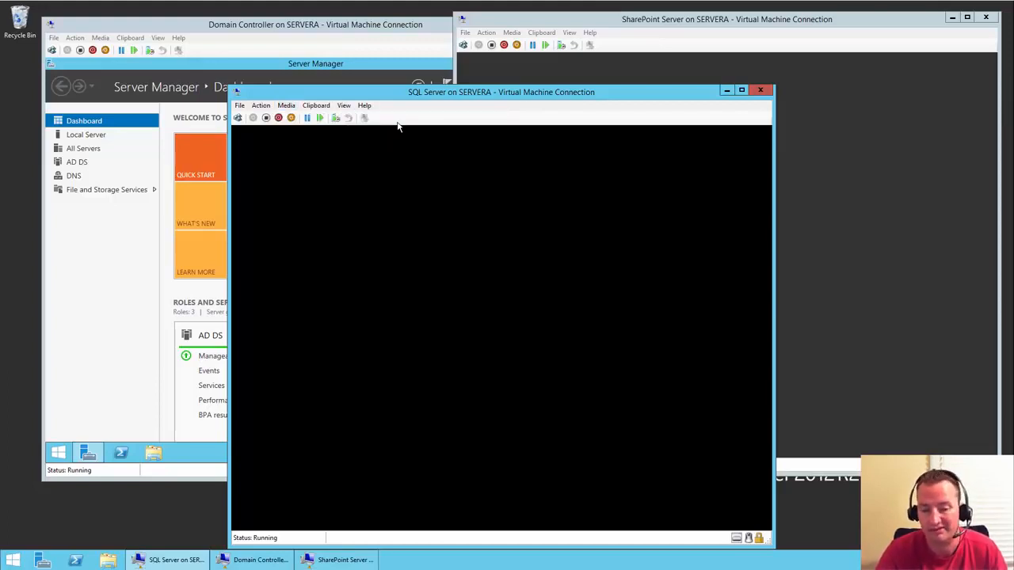
{"action": "left_click", "coordinate": [643, 22]}
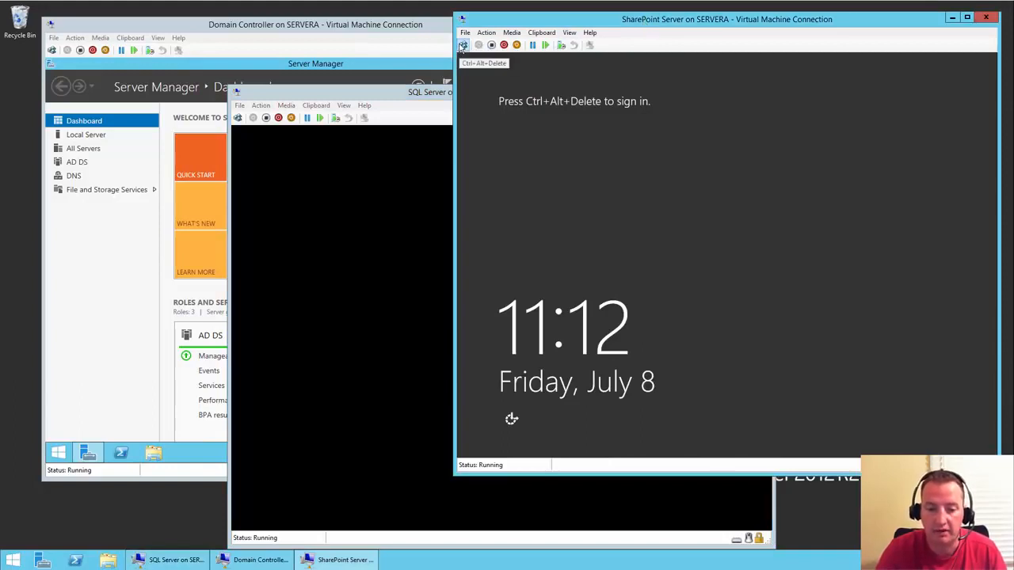
- Sign in to the SharePoint VM as Other user with shanescows\administrator and the account password
{"action": "left_click", "coordinate": [463, 46]}
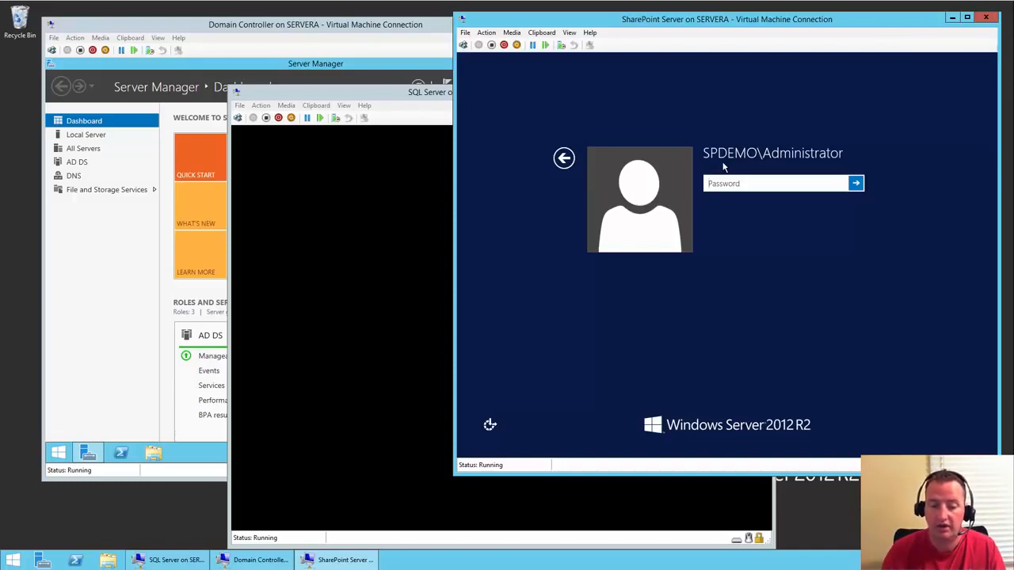
{"action": "left_click", "coordinate": [565, 158]}
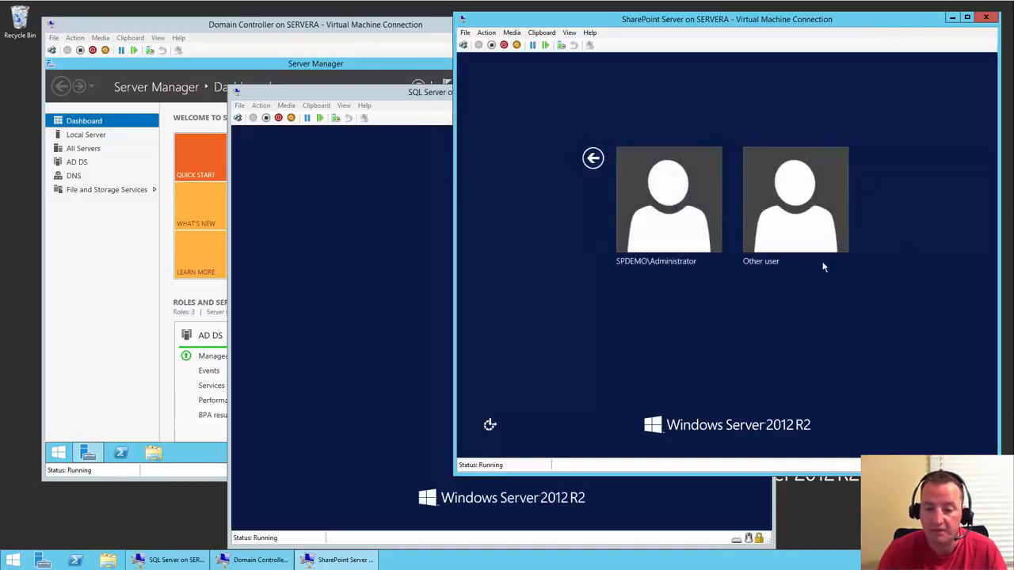
{"action": "left_click", "coordinate": [810, 212]}
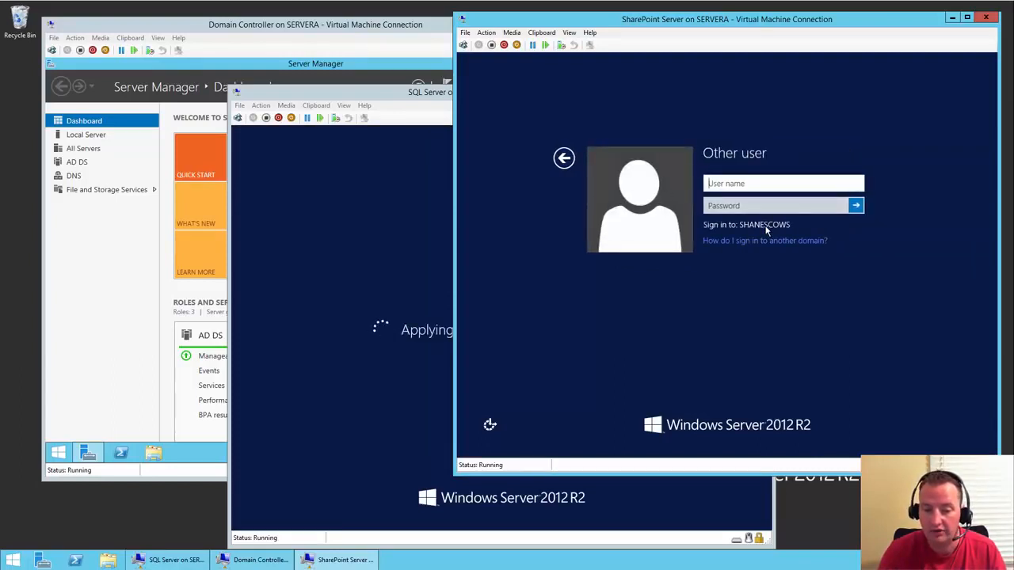
{"action": "left_click", "coordinate": [741, 183]}
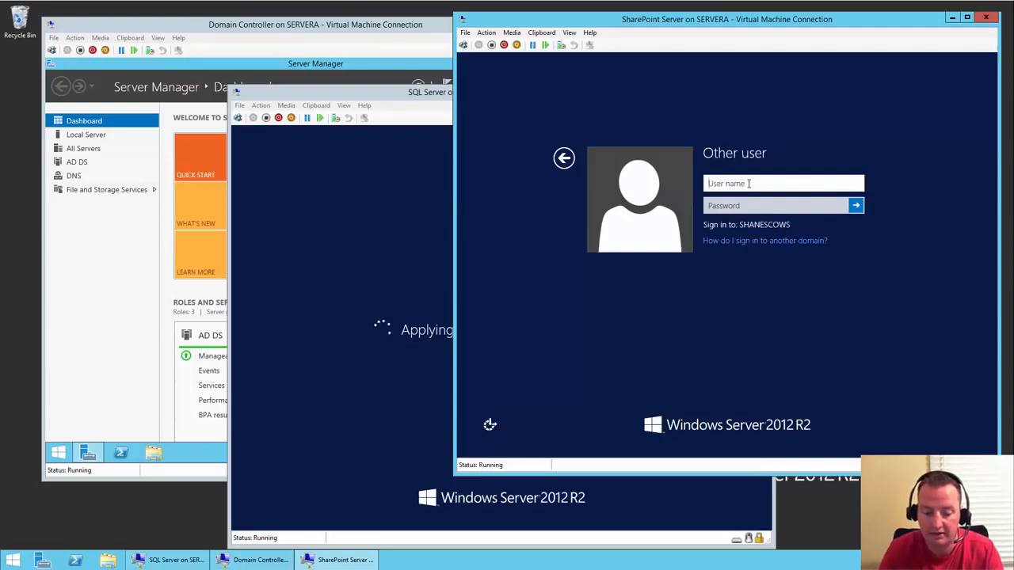
{"action": "type", "text": "administrator"}
{"action": "key", "text": "Tab"}
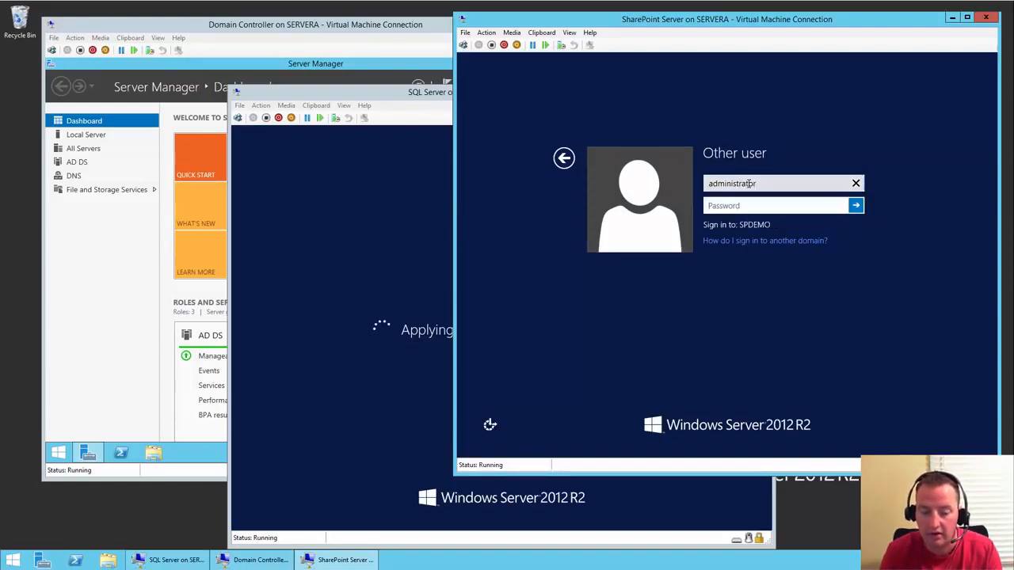
{"action": "type", "text": "pass@word1"}
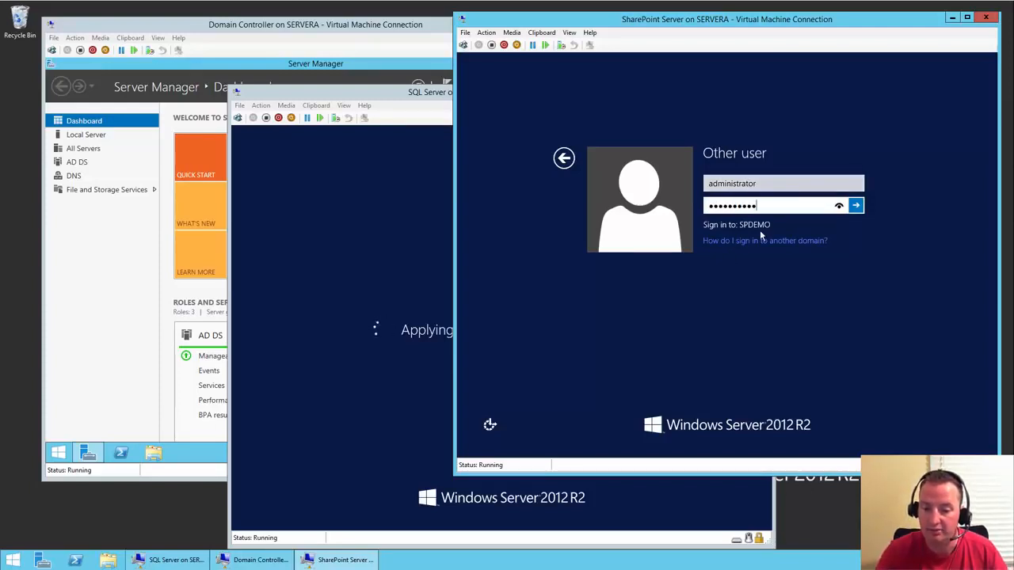
{"action": "left_click", "coordinate": [776, 186]}
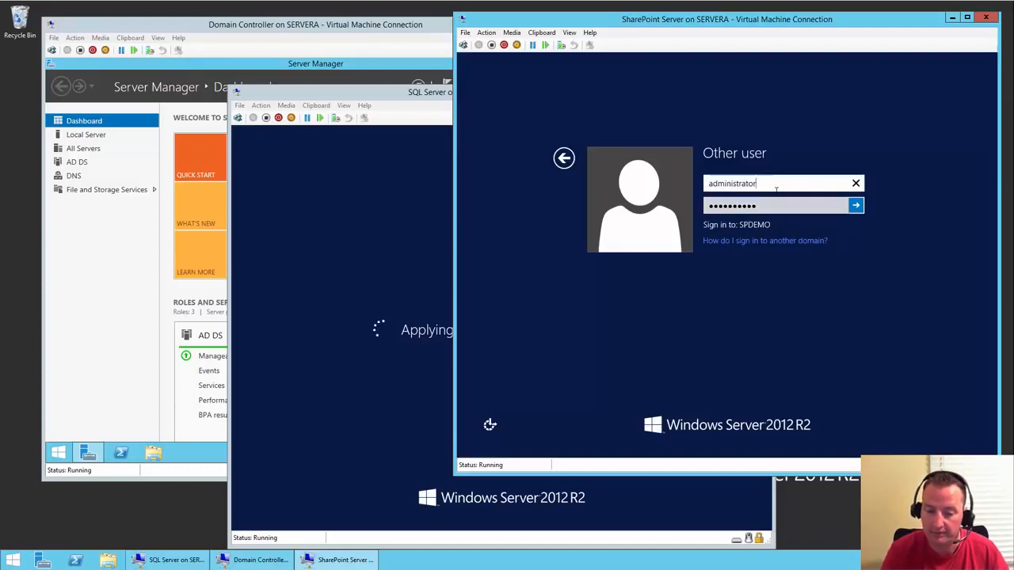
{"action": "key", "text": "Home"}
{"action": "type", "text": "shane"}
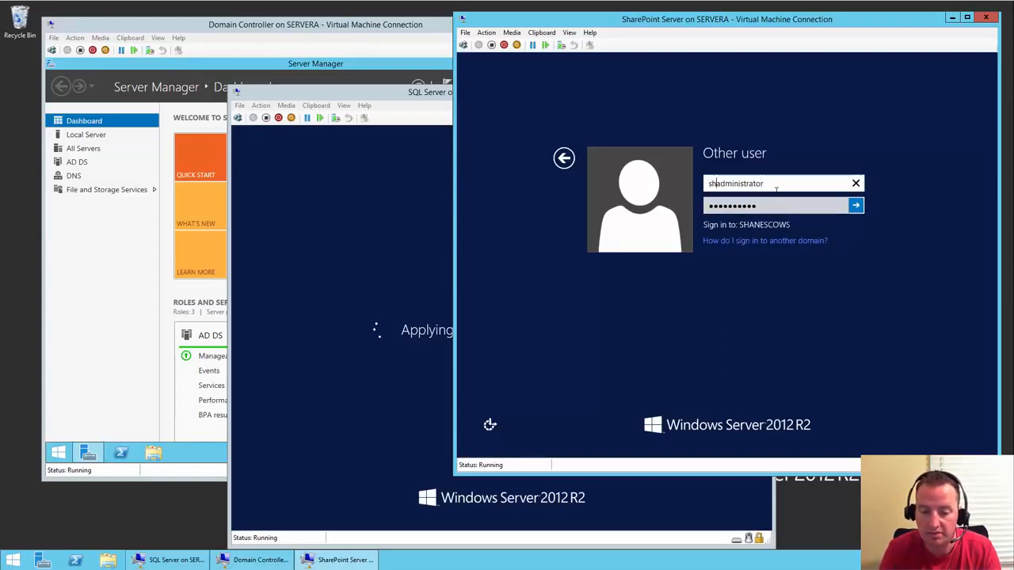
{"action": "type", "text": "sco"}
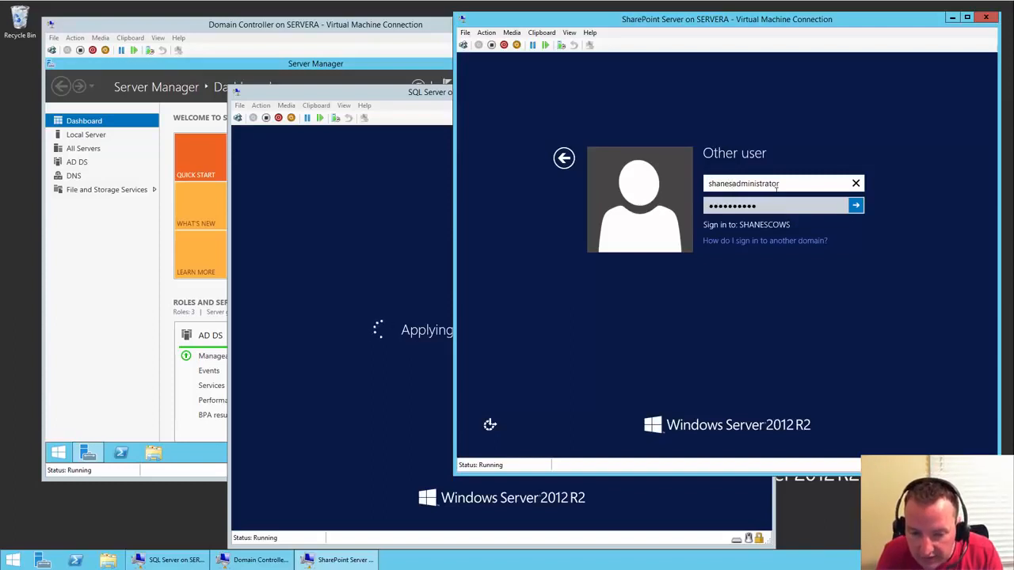
{"action": "type", "text": "ws\\"}
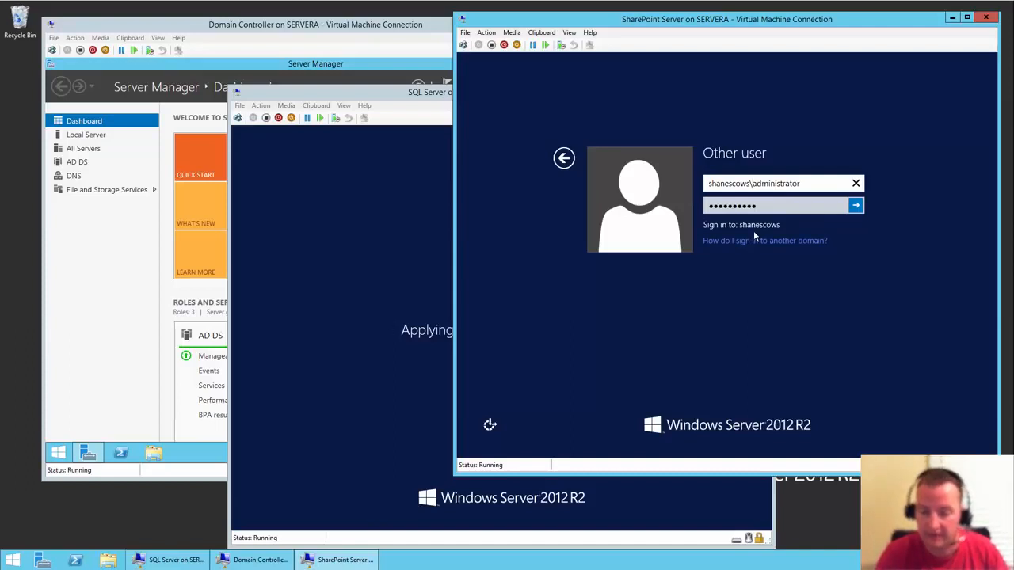
{"action": "left_click", "coordinate": [856, 207]}
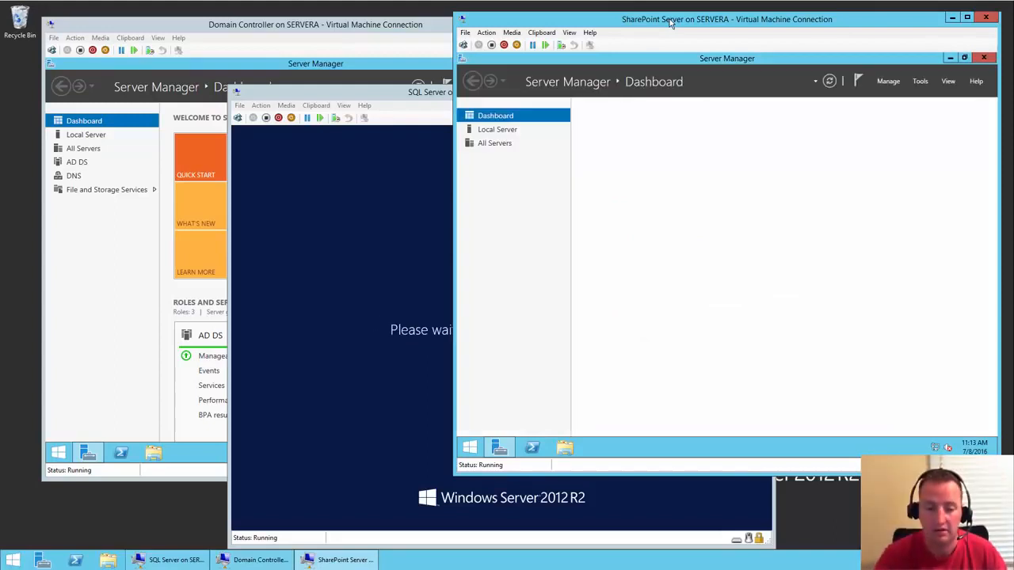
- Sign in to the SQL Server VM as Other user with shanescows\administrator and the account password
{"action": "left_click", "coordinate": [402, 94]}
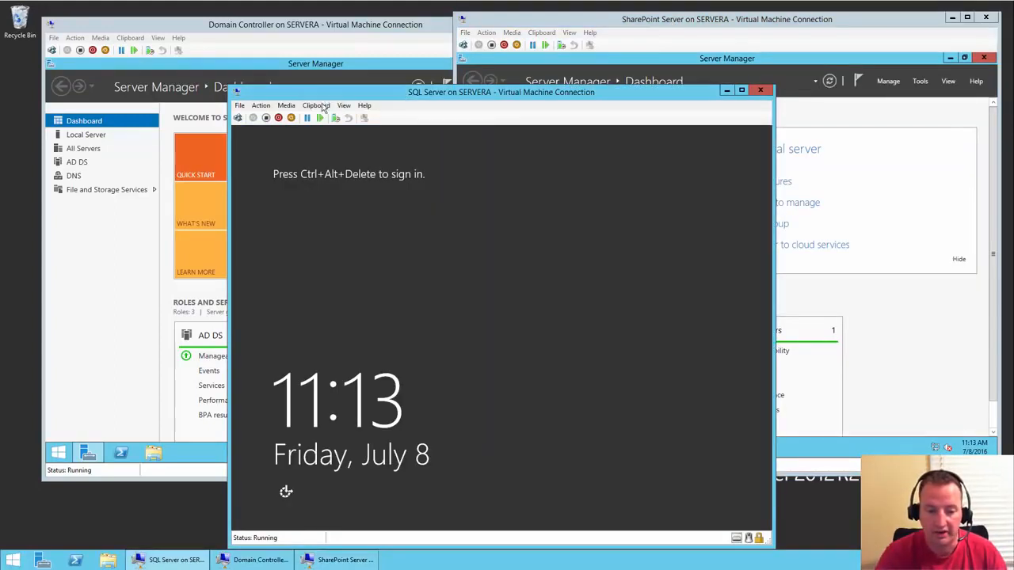
{"action": "left_click", "coordinate": [238, 117]}
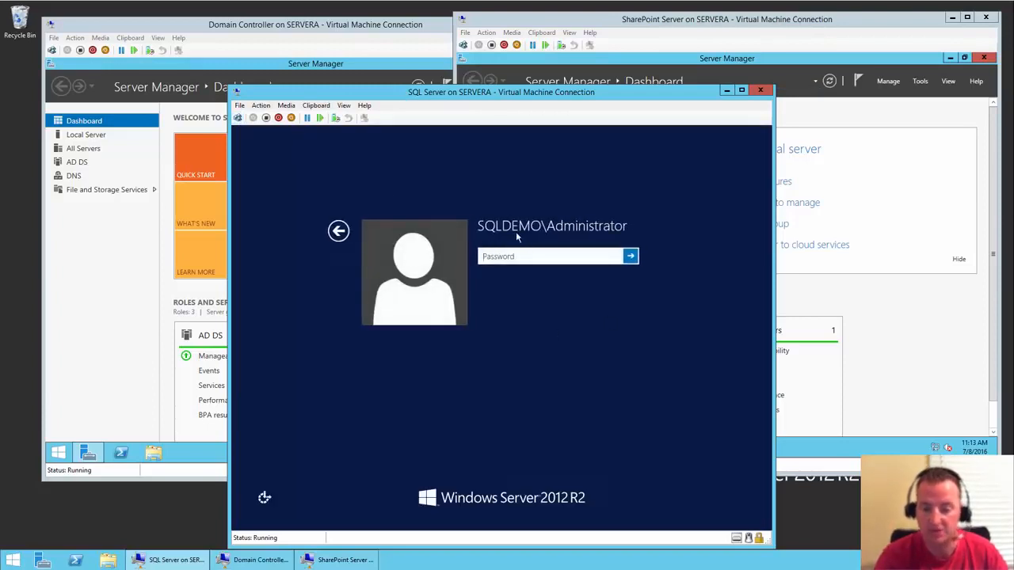
{"action": "left_click", "coordinate": [337, 231]}
{"action": "left_click", "coordinate": [564, 294]}
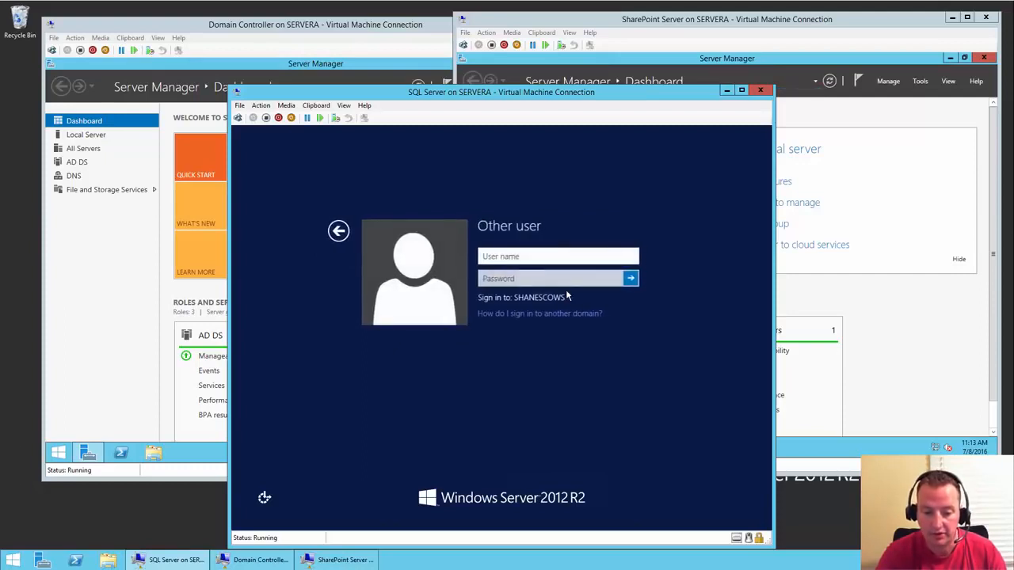
{"action": "type", "text": "shanescows\\"}
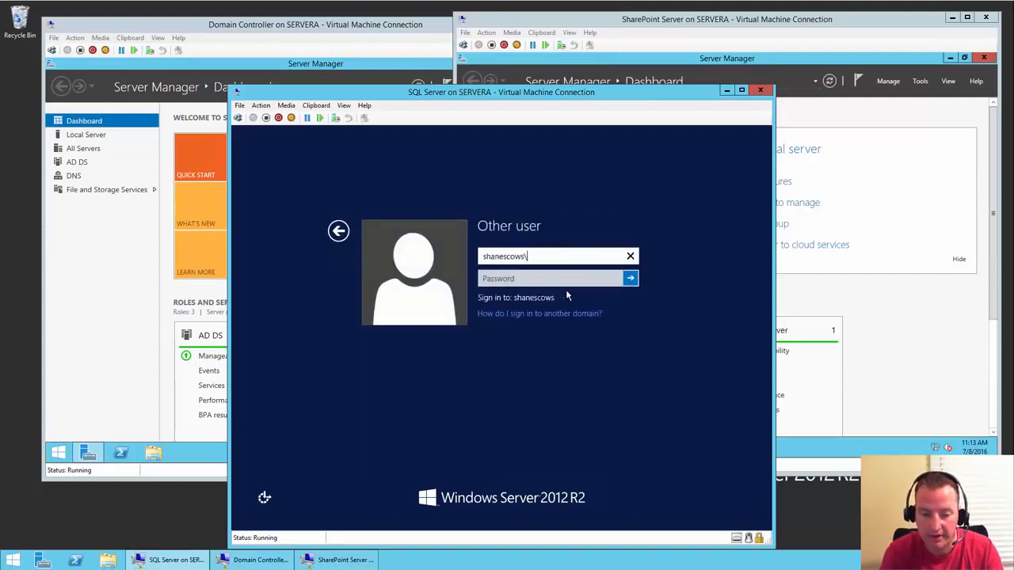
{"action": "type", "text": "administrator"}
{"action": "key", "text": "Tab"}
{"action": "type", "text": "••••••••••"}
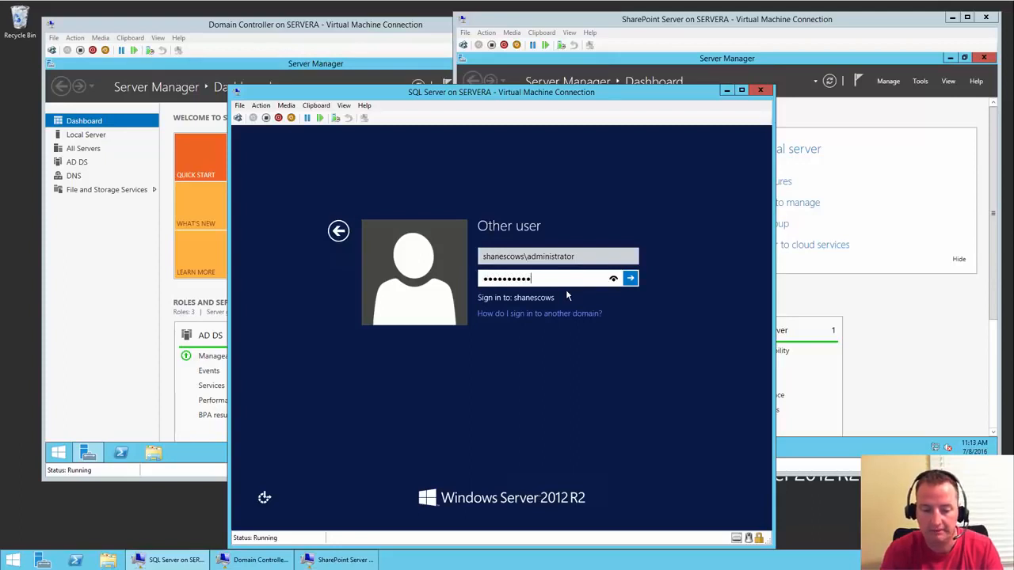
{"action": "key", "text": "Return"}
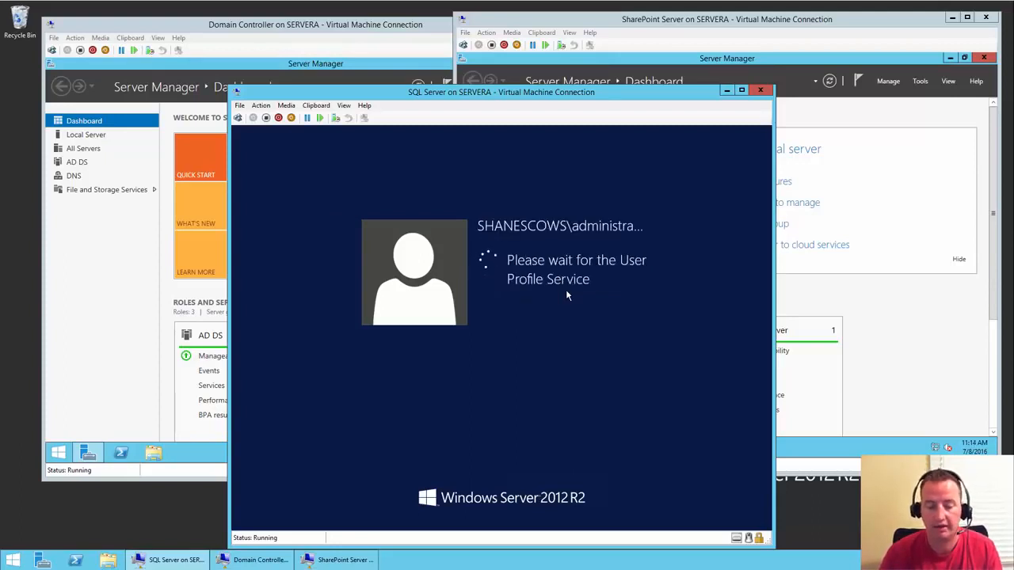